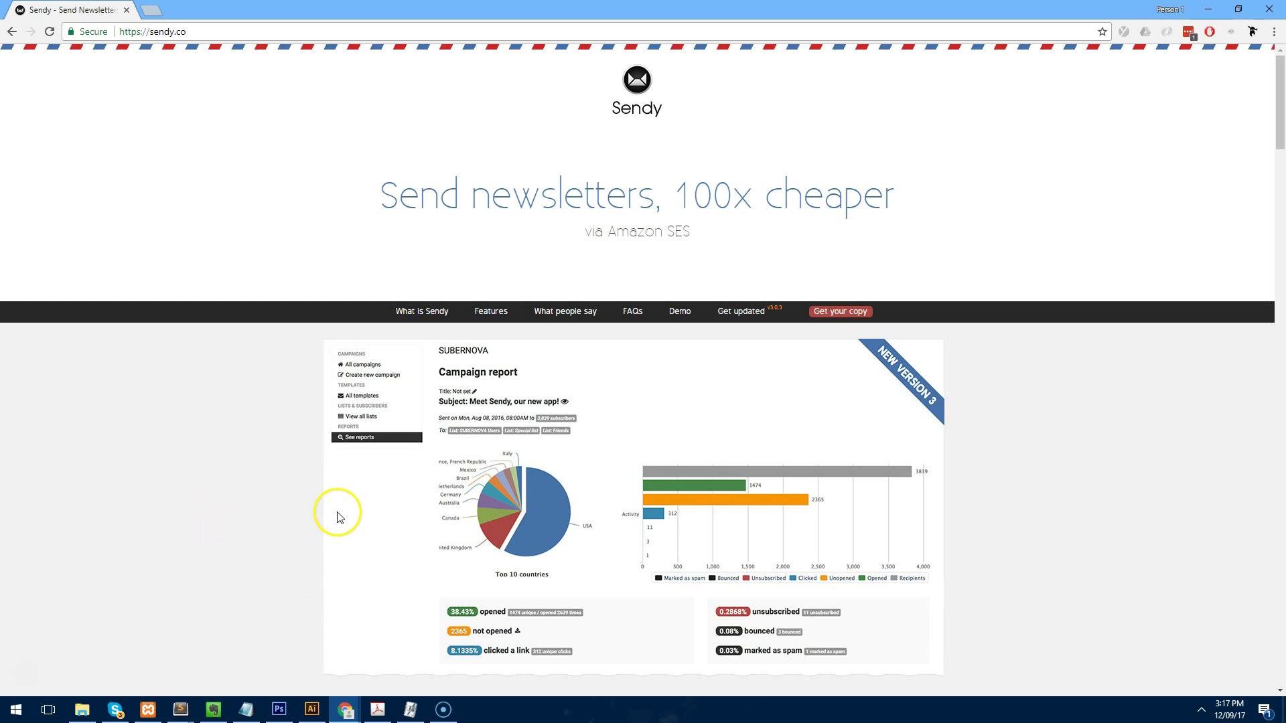
Browse the Sendy features and drag the savings calculator slider to change email volume.
{"action": "scroll", "coordinate": [373, 467], "scroll_direction": "down", "scroll_amount": 5}
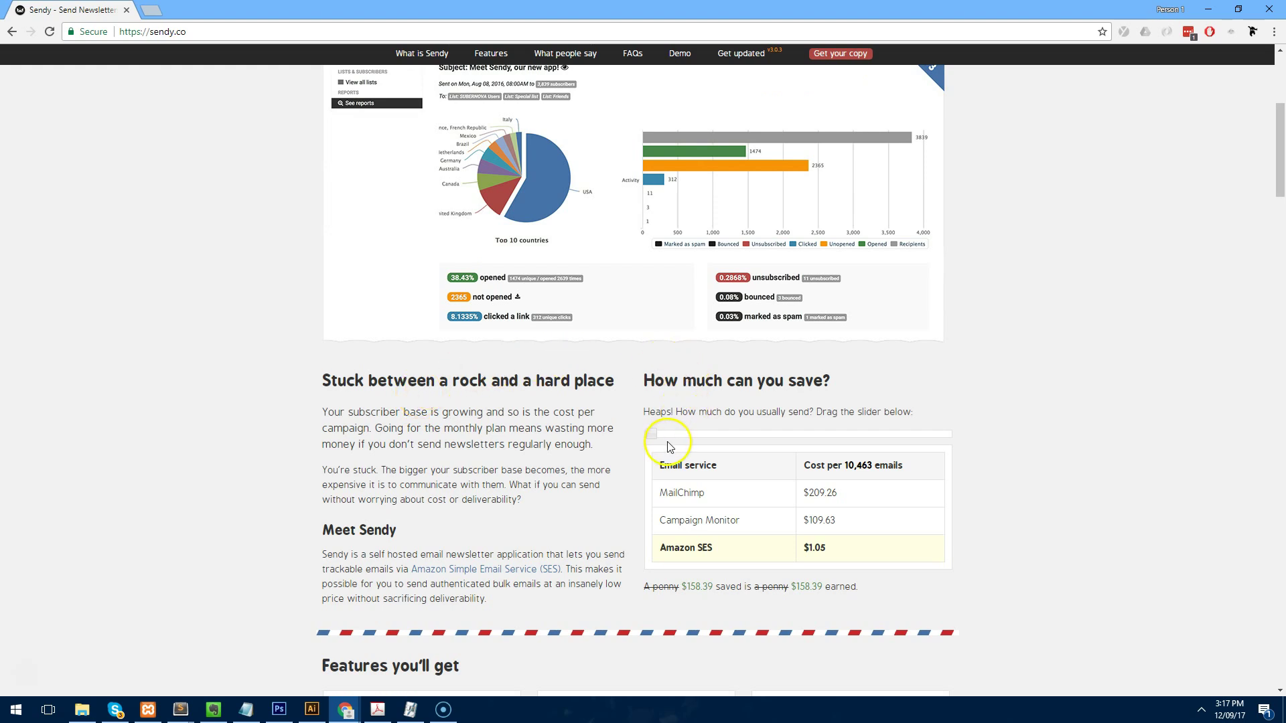
{"action": "mouse_move", "coordinate": [655, 439]}
{"action": "left_mouse_down"}
{"action": "mouse_move", "coordinate": [679, 444]}
{"action": "mouse_move", "coordinate": [650, 440]}
{"action": "left_mouse_up"}
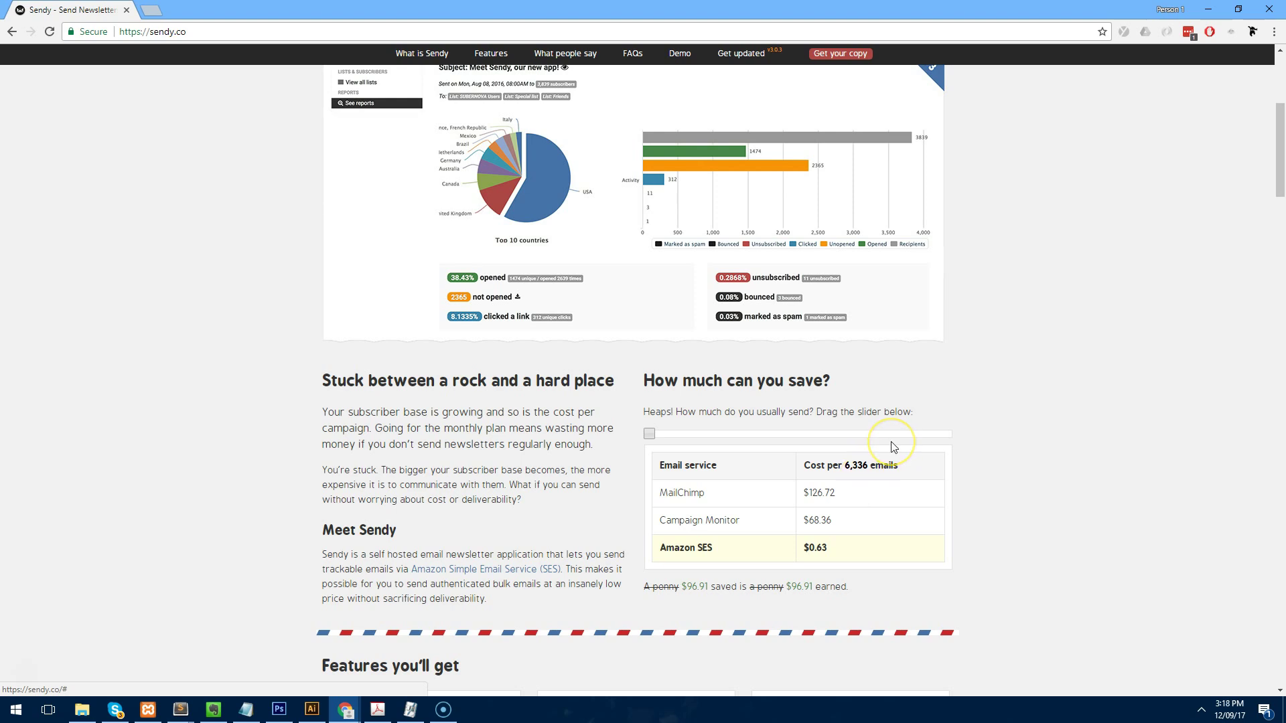
{"action": "scroll", "coordinate": [890, 448], "scroll_direction": "up", "scroll_amount": 1}
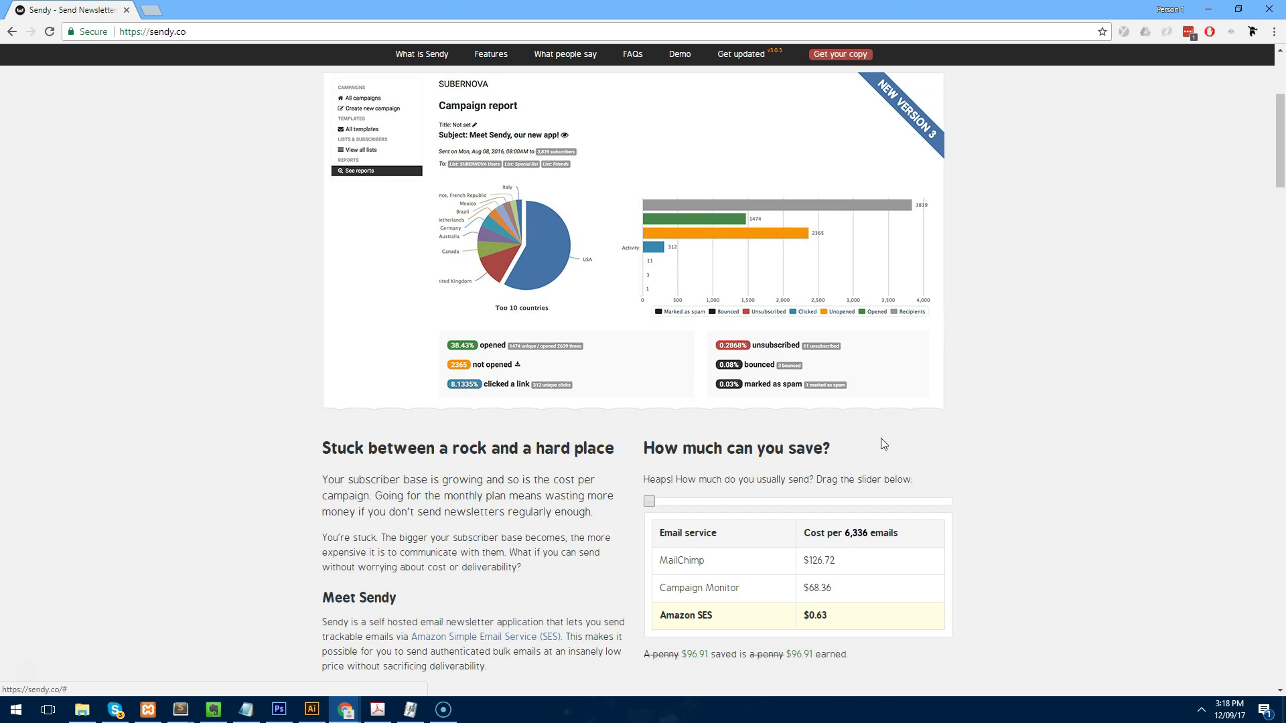
Scroll down to the 'Get your copy of Sendy' section with the $59 one-time fee.
{"action": "scroll", "coordinate": [883, 442], "scroll_direction": "down", "scroll_amount": 4}
{"action": "scroll", "coordinate": [877, 375], "scroll_direction": "down", "scroll_amount": 5}
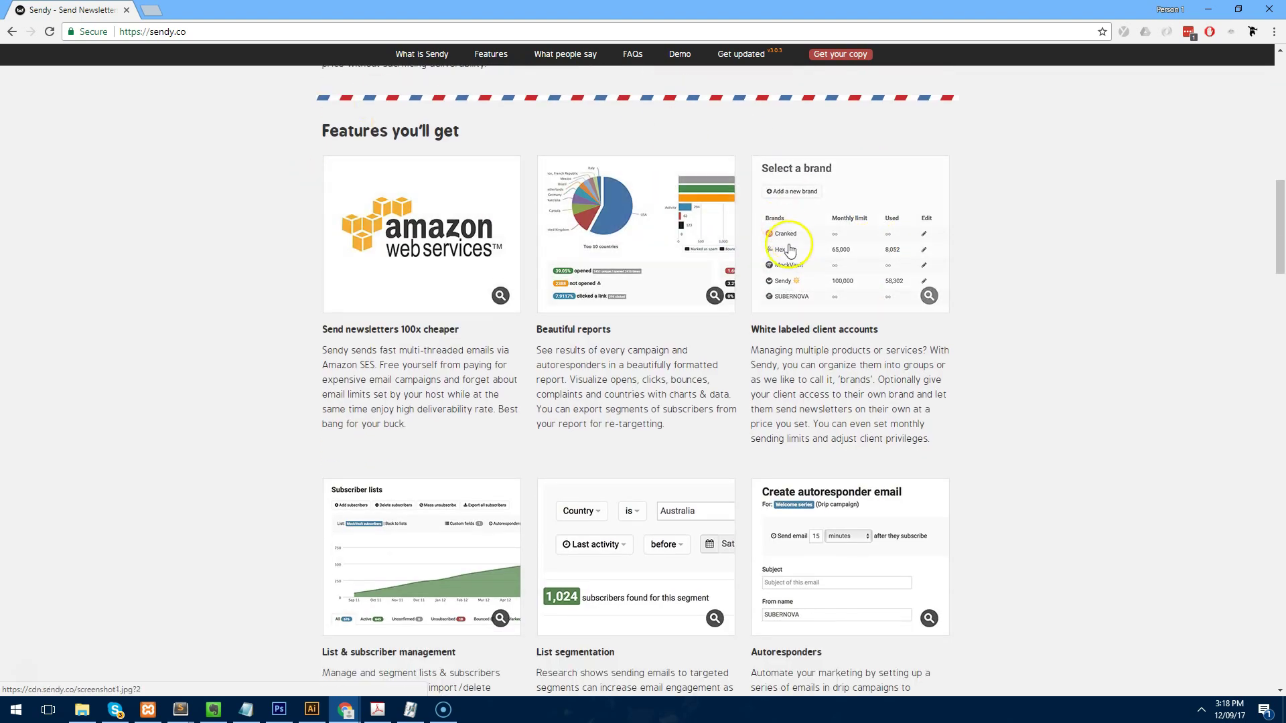
{"action": "scroll", "coordinate": [566, 301], "scroll_direction": "down", "scroll_amount": 6}
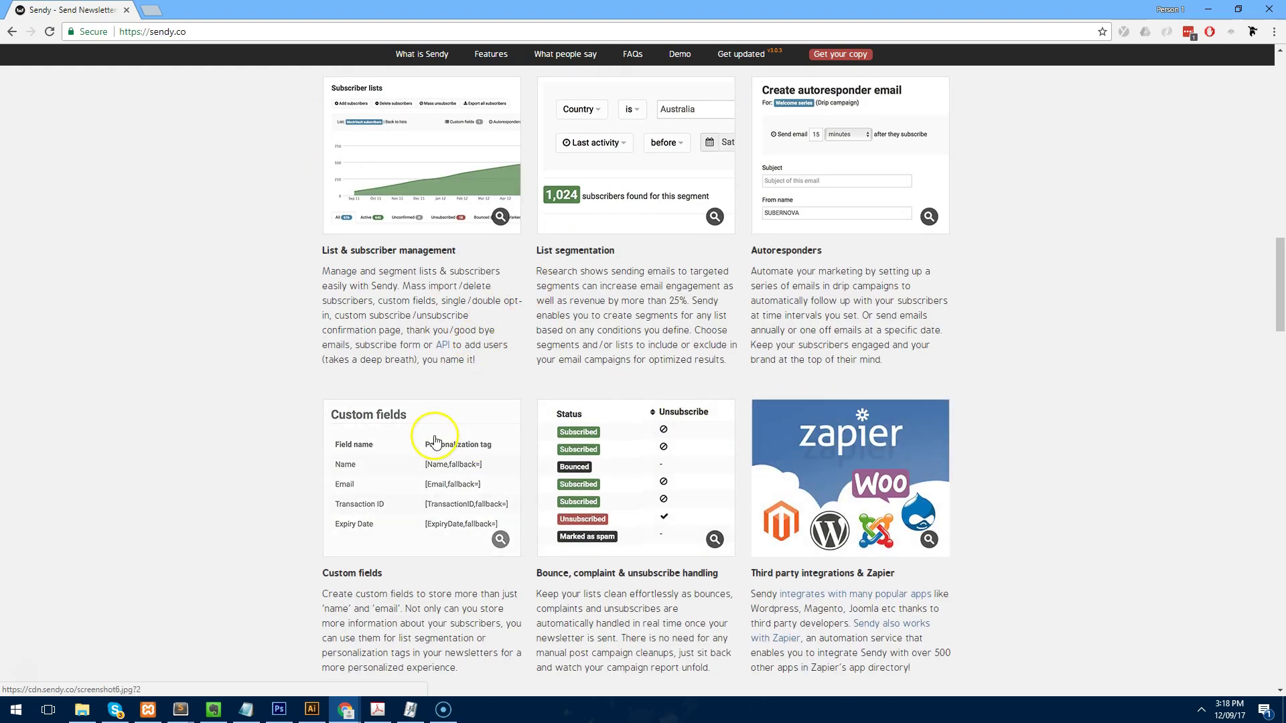
{"action": "scroll", "coordinate": [403, 329], "scroll_direction": "up", "scroll_amount": 4}
{"action": "scroll", "coordinate": [404, 329], "scroll_direction": "up", "scroll_amount": 4}
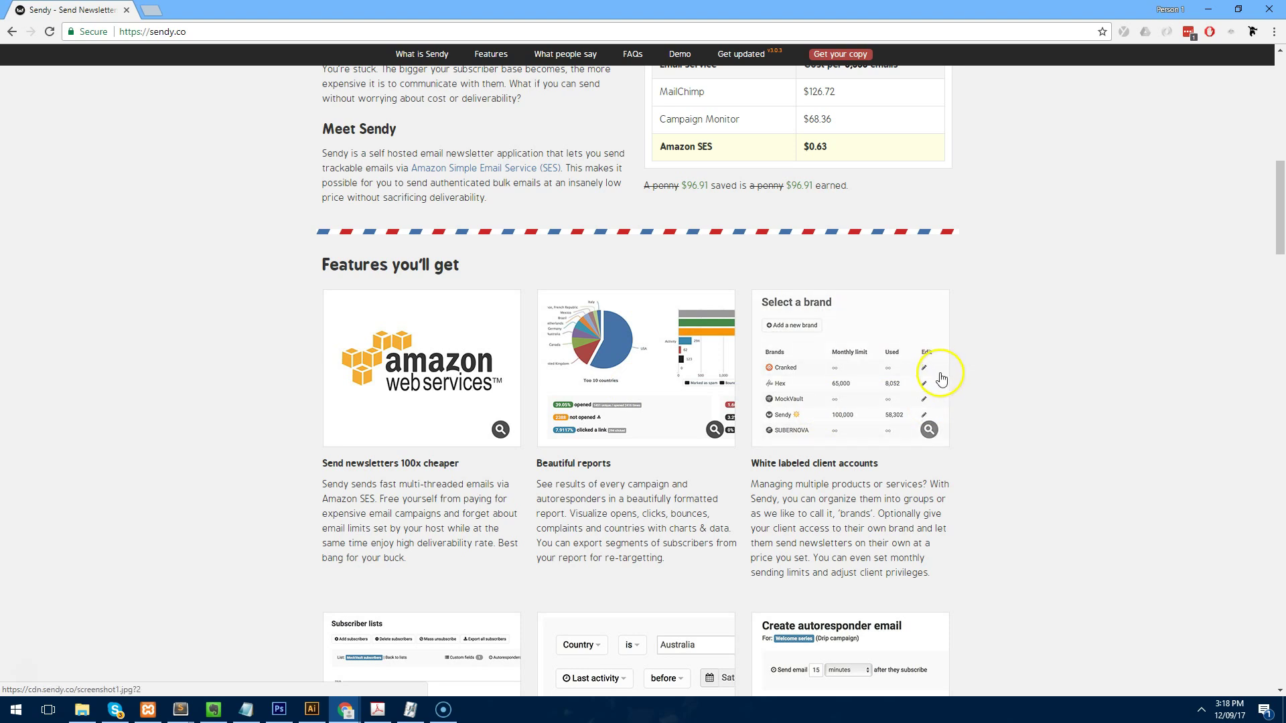
{"action": "scroll", "coordinate": [964, 365], "scroll_direction": "down", "scroll_amount": 6}
{"action": "scroll", "coordinate": [965, 364], "scroll_direction": "down", "scroll_amount": 7}
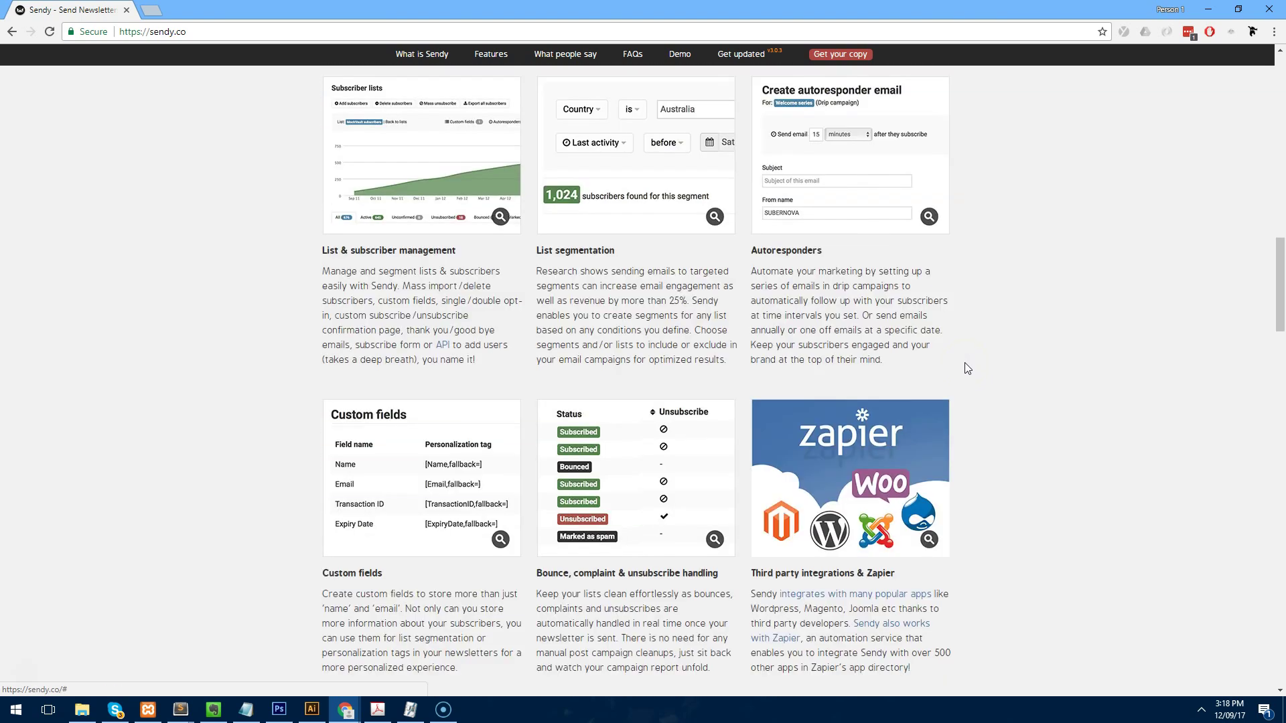
{"action": "scroll", "coordinate": [950, 328], "scroll_direction": "down", "scroll_amount": 10}
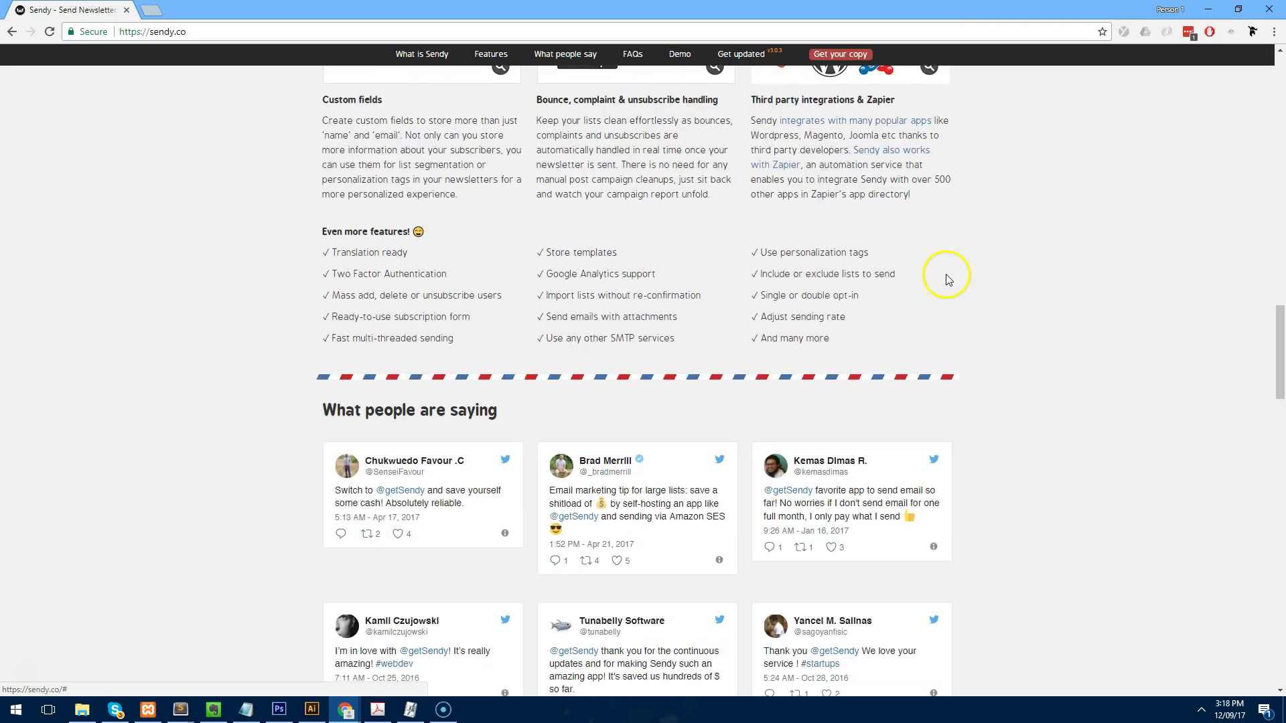
{"action": "scroll", "coordinate": [940, 274], "scroll_direction": "down", "scroll_amount": 12}
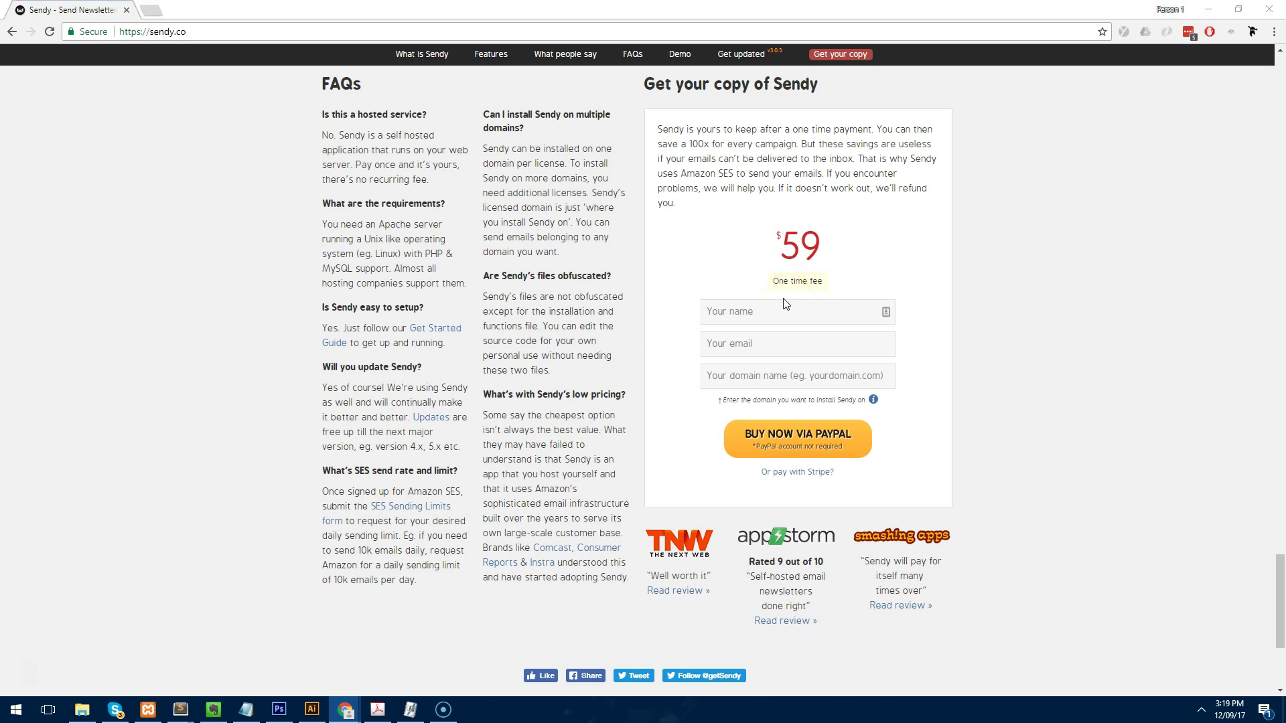
Enter the buyer's name and e-mail, set the domain to webdesign101.net, and choose Buy Now via PayPal.
{"action": "left_click", "coordinate": [773, 314]}
{"action": "type", "text": "Sean Freitas"}
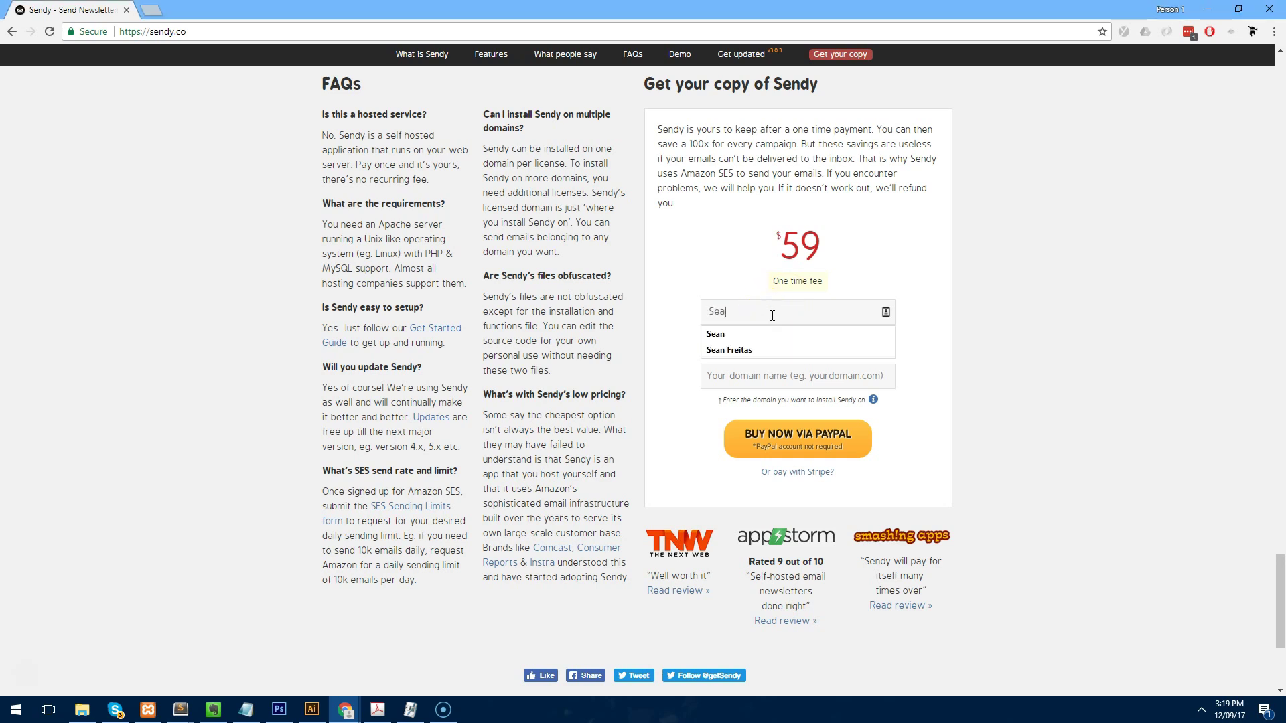
{"action": "key", "text": "Tab"}
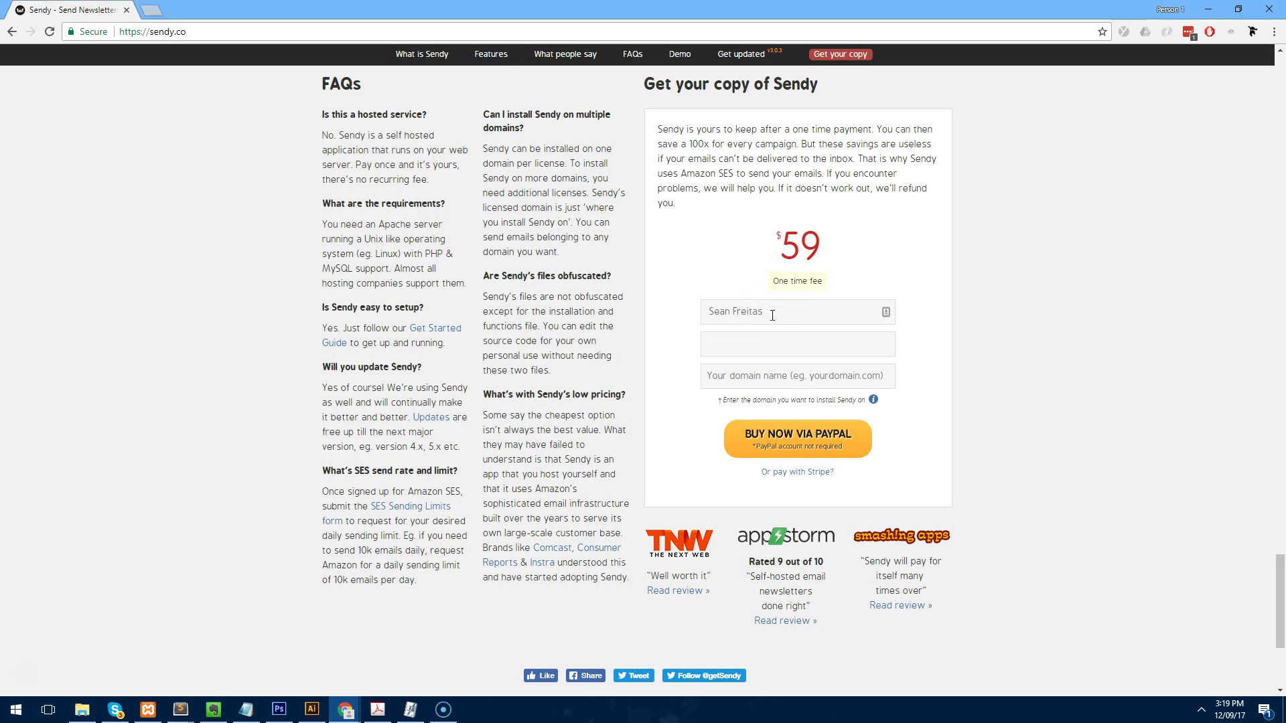
{"action": "type", "text": "account"}
{"action": "key", "text": "ctrl+BackSpace"}
{"action": "key", "text": "Tab"}
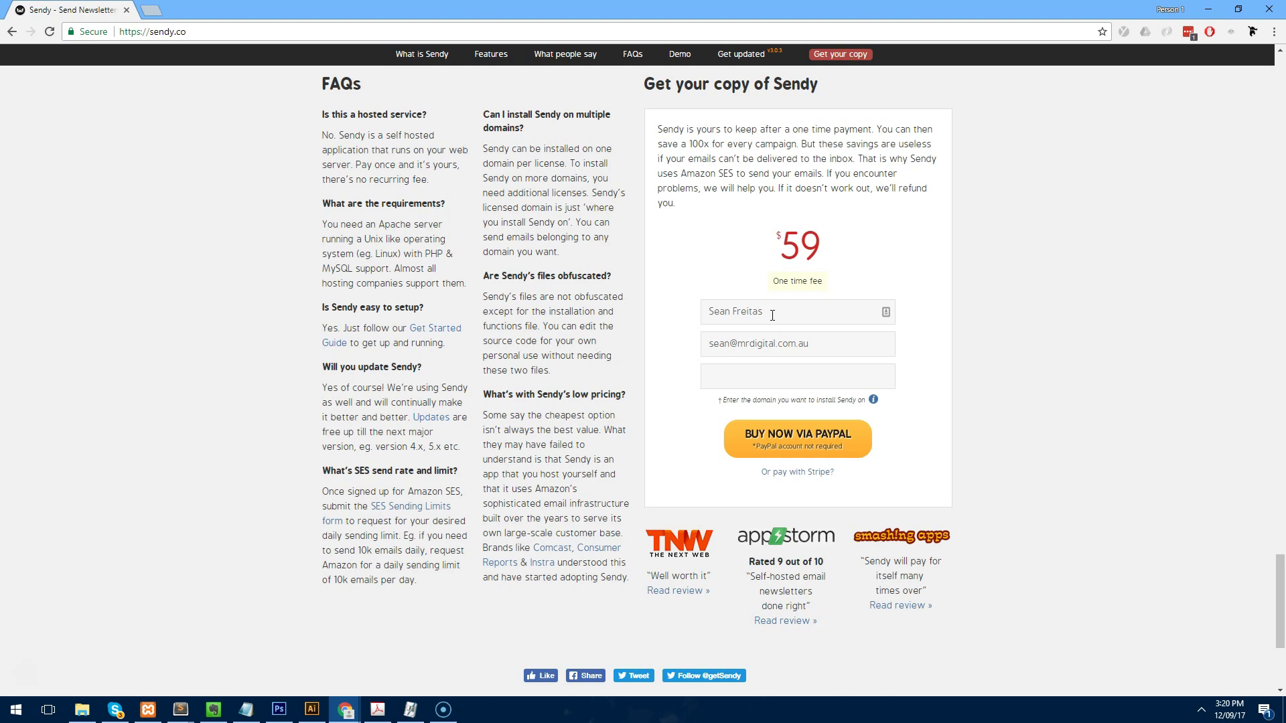
{"action": "type", "text": "webdesign101.net"}
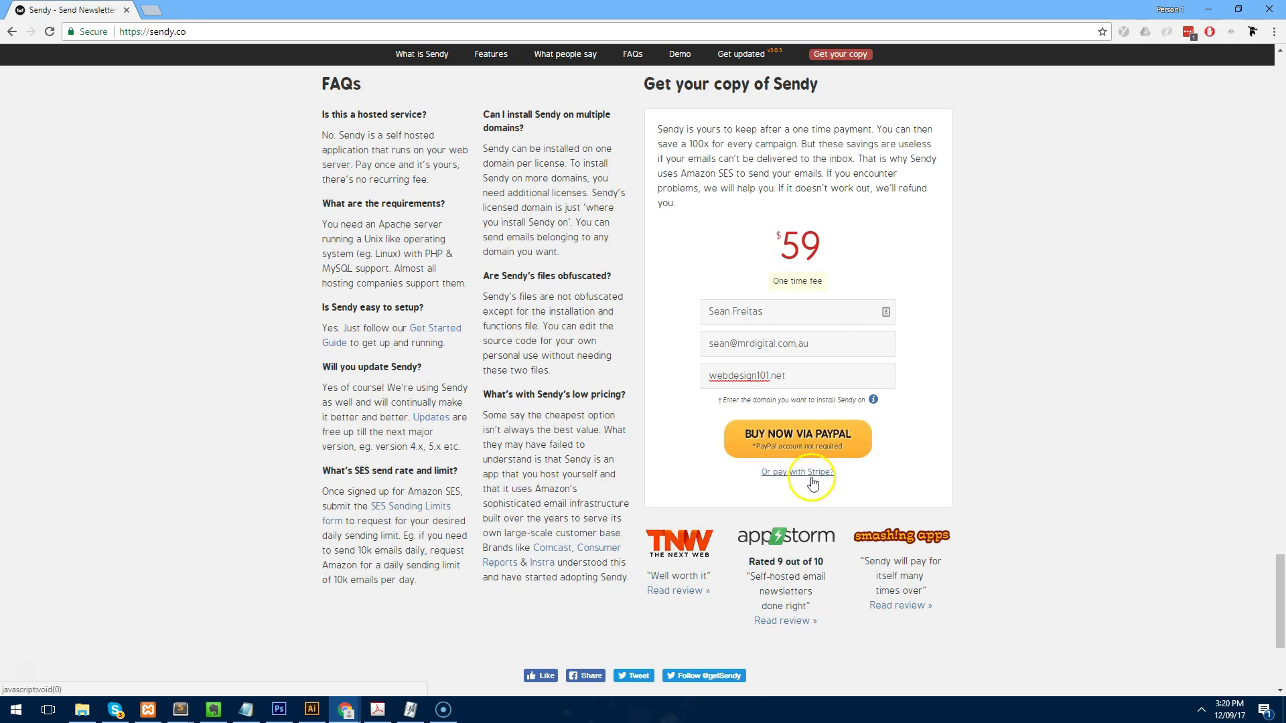
{"action": "left_click", "coordinate": [828, 450]}
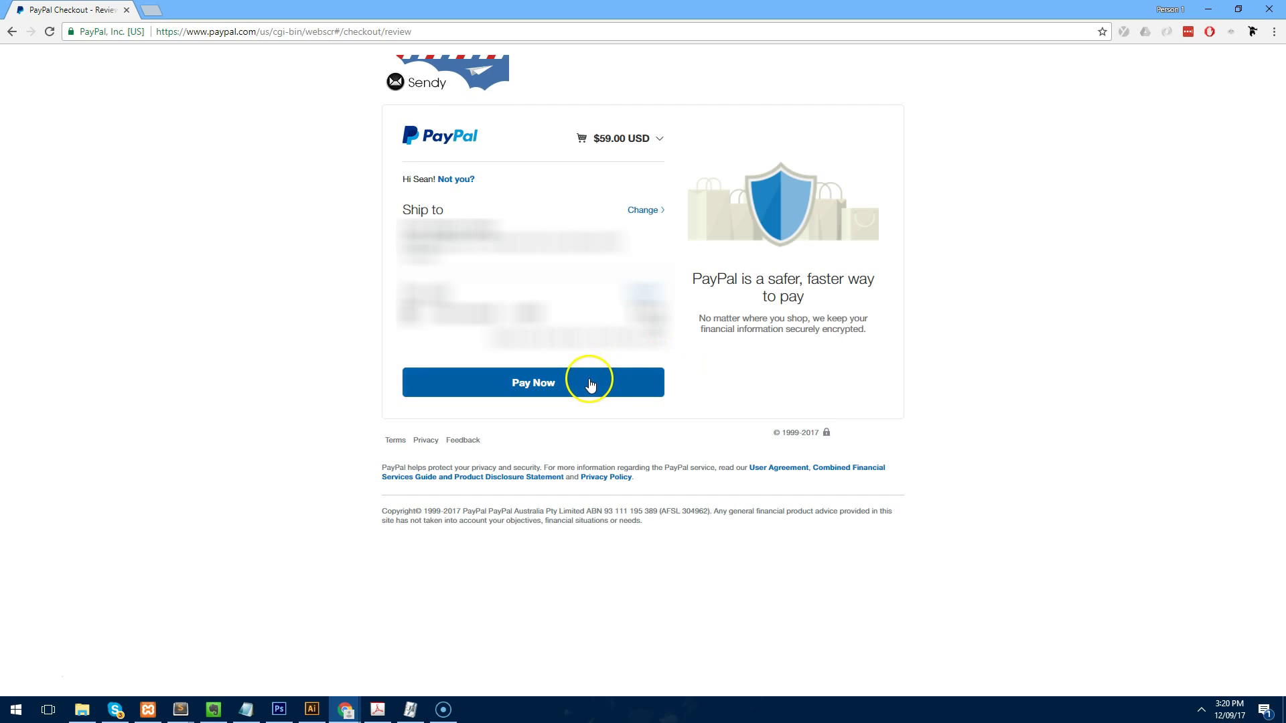
Pay the $59.00 USD on PayPal and return to Sendy's thank-you page.
{"action": "left_click", "coordinate": [592, 386]}
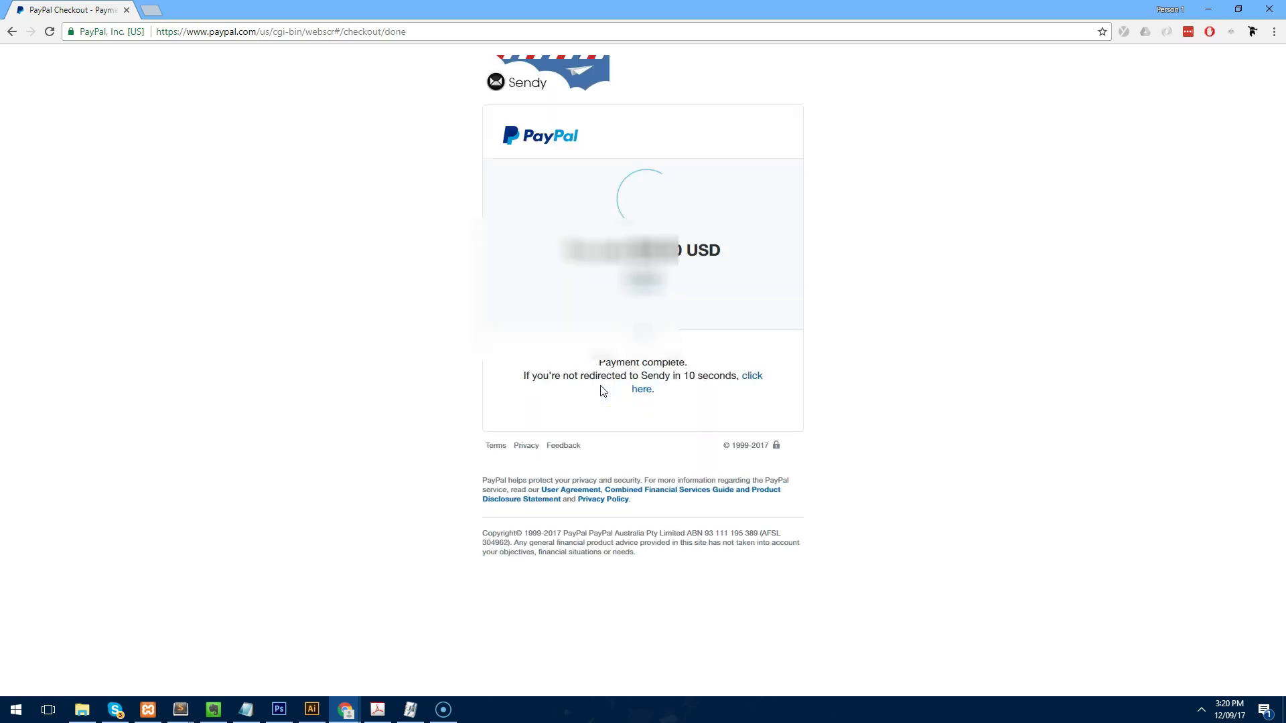
{"action": "left_click", "coordinate": [714, 375]}
{"action": "left_click", "coordinate": [750, 375]}
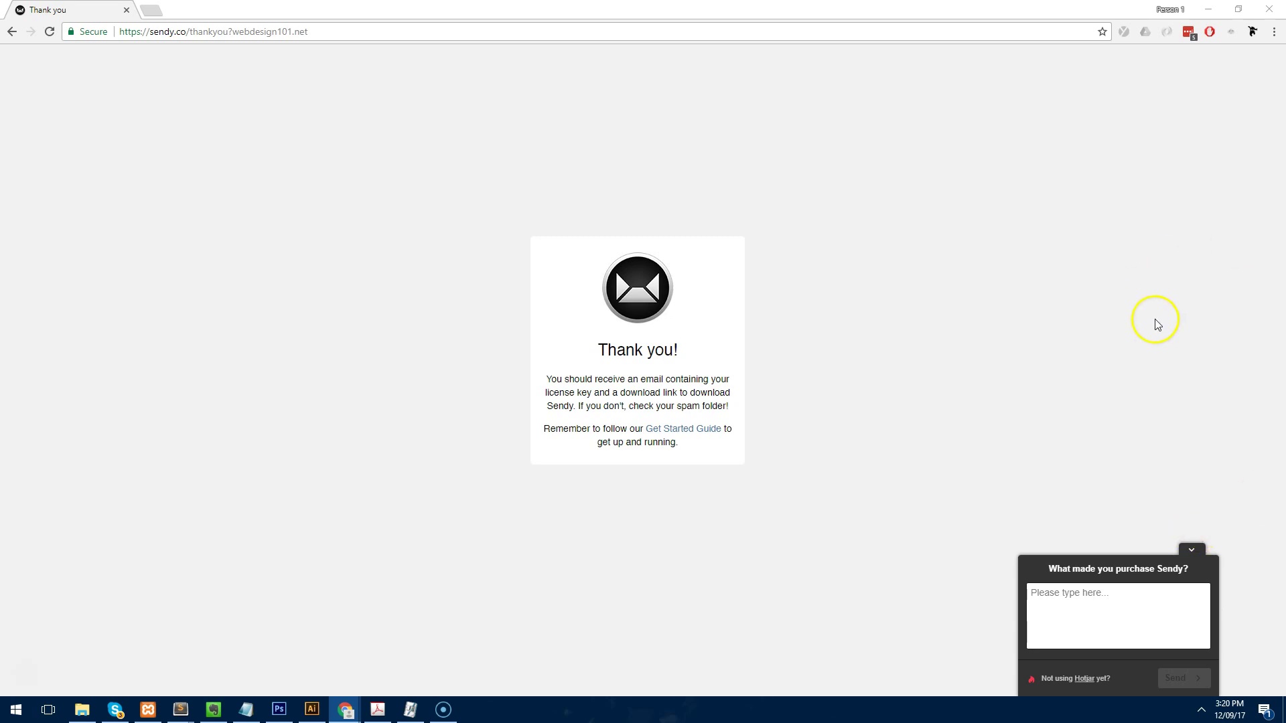
Collapse the 'What made you purchase Sendy?' survey widget and bring the cPanel login window forward.
{"action": "left_click", "coordinate": [1190, 560]}
{"action": "left_click", "coordinate": [1191, 559]}
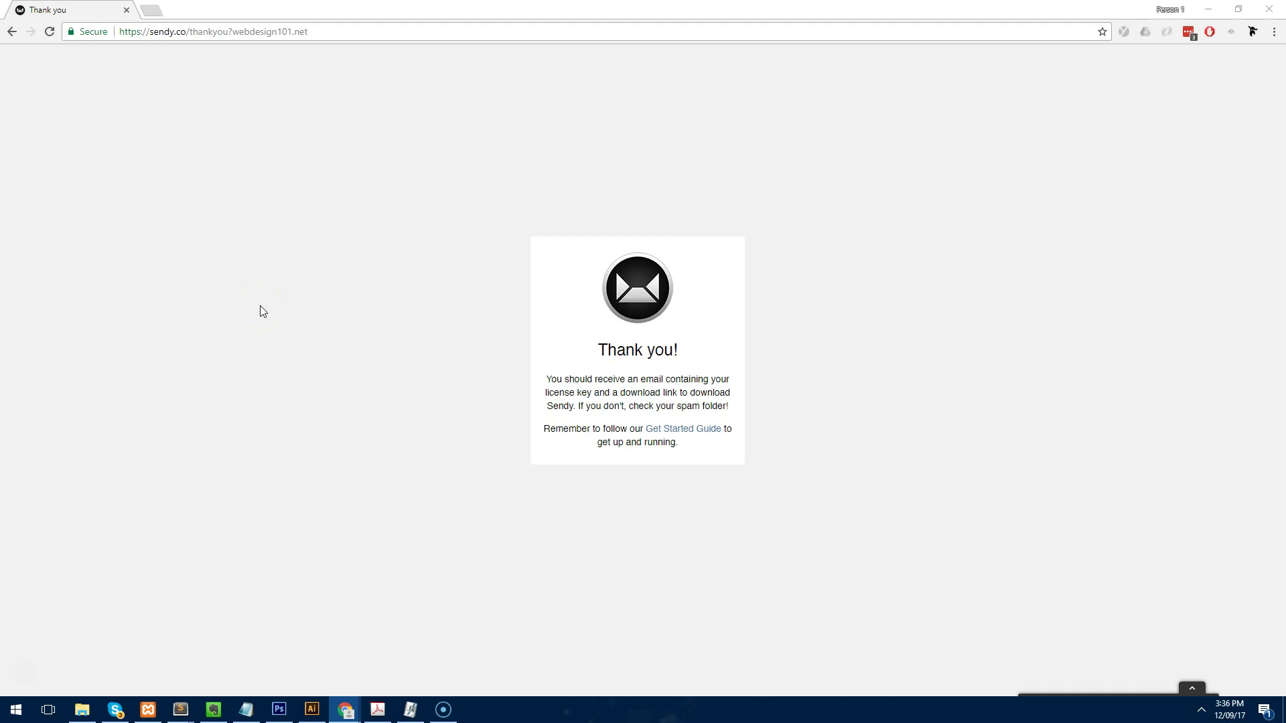
{"action": "left_click_drag", "start_coordinate": [1285, 77], "coordinate": [703, 127]}
Maximize the cPanel login window and sign in with the hosting username and password.
{"action": "double_click", "coordinate": [703, 127]}
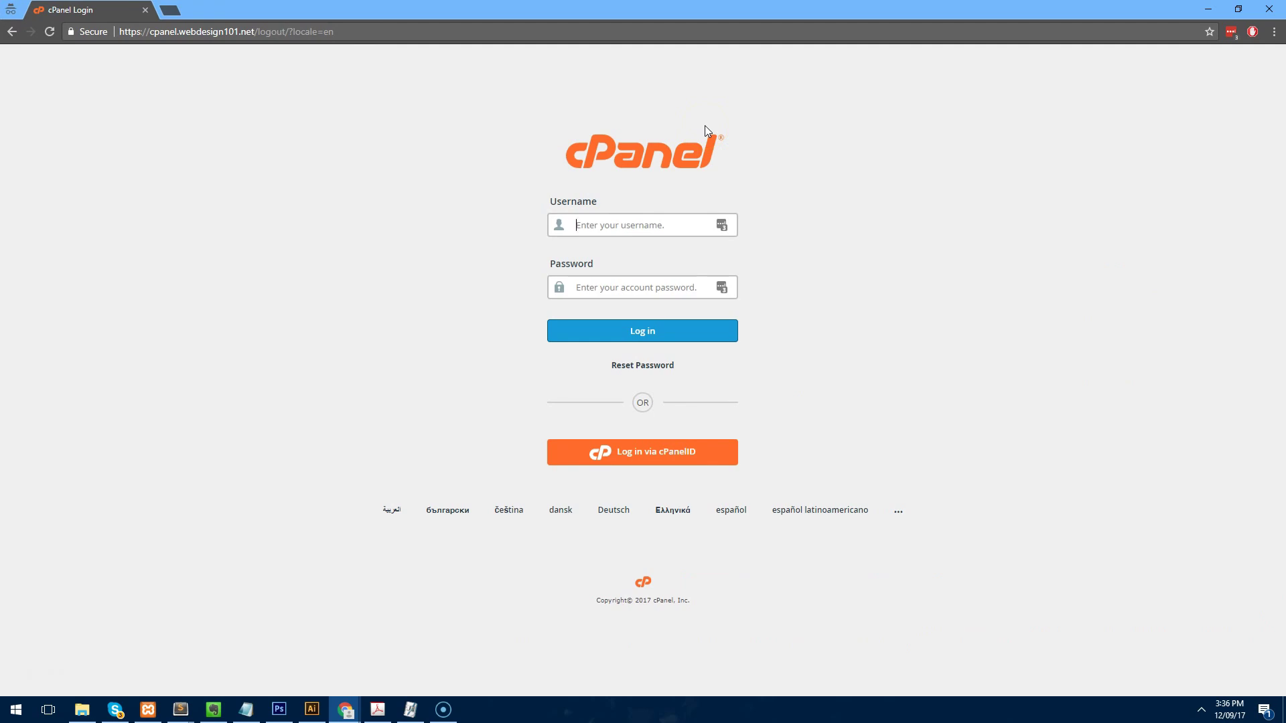
{"action": "type", "text": "webdesign101"}
{"action": "key", "text": "Tab"}
{"action": "type", "text": "w****"}
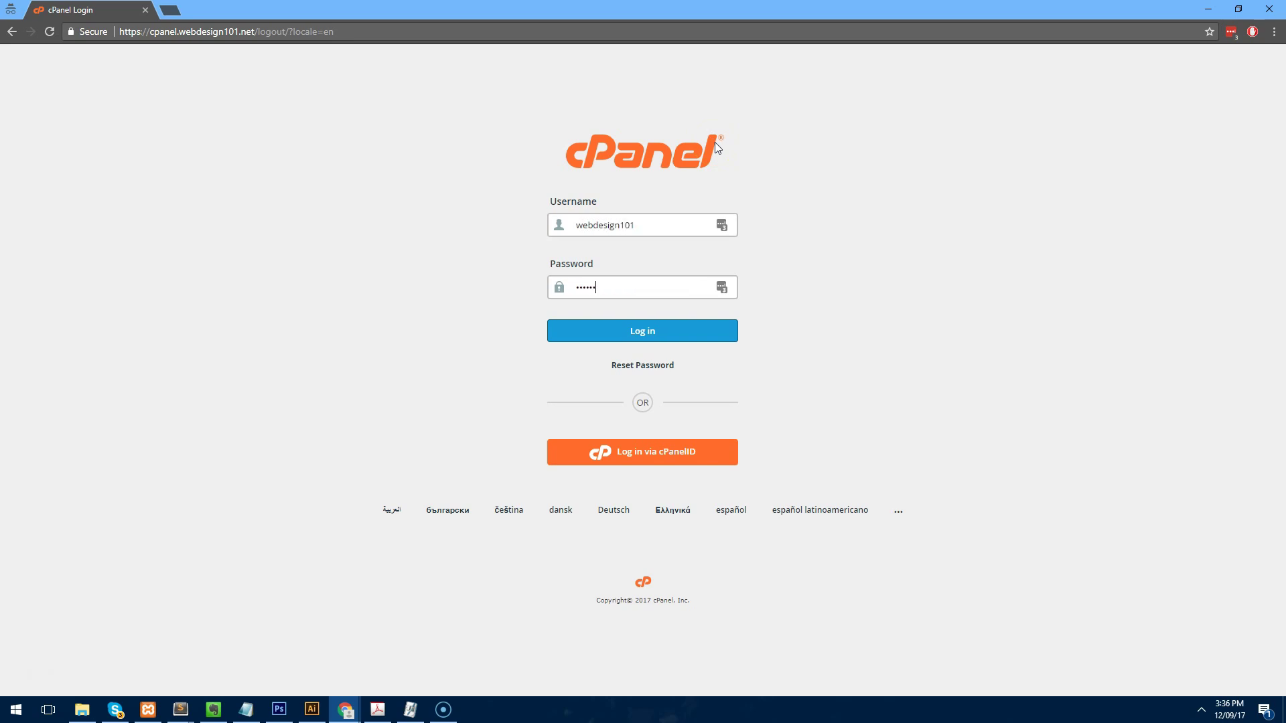
{"action": "key", "text": "Return"}
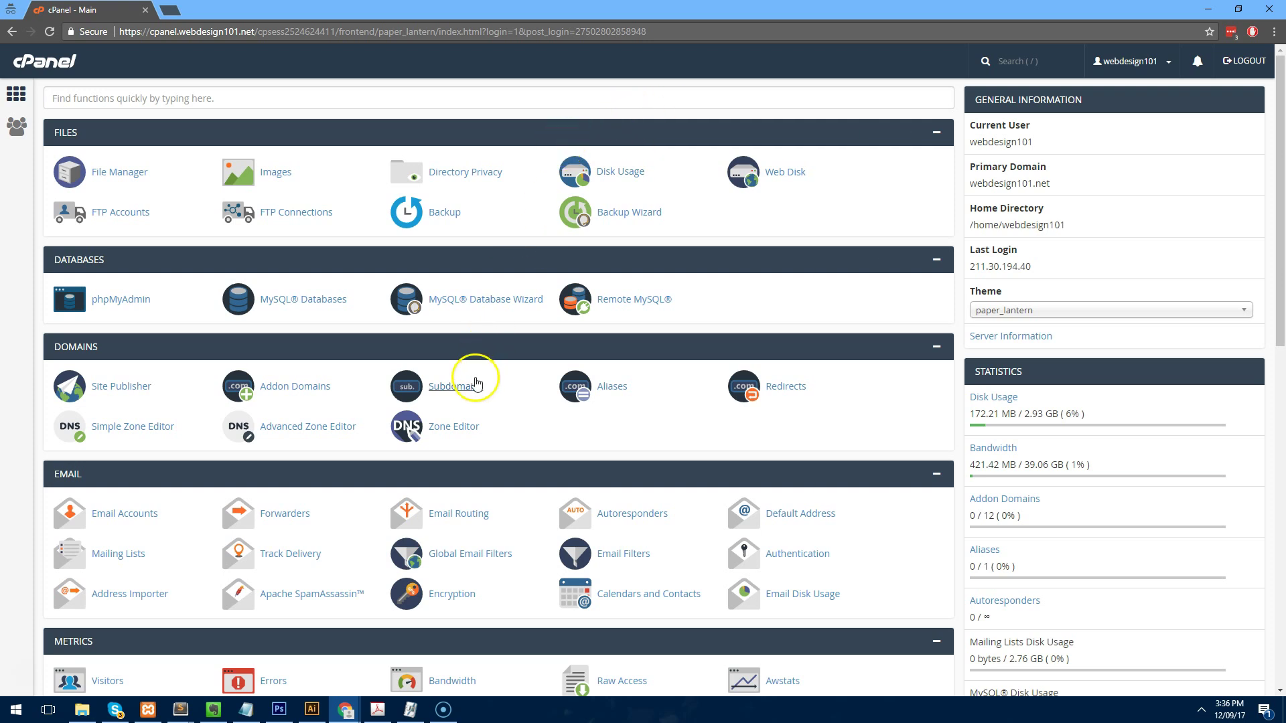
Create the subdomain 'email' under webdesign101.net.
{"action": "left_click", "coordinate": [457, 387]}
{"action": "type", "text": "email"}
{"action": "key", "text": "Tab"}
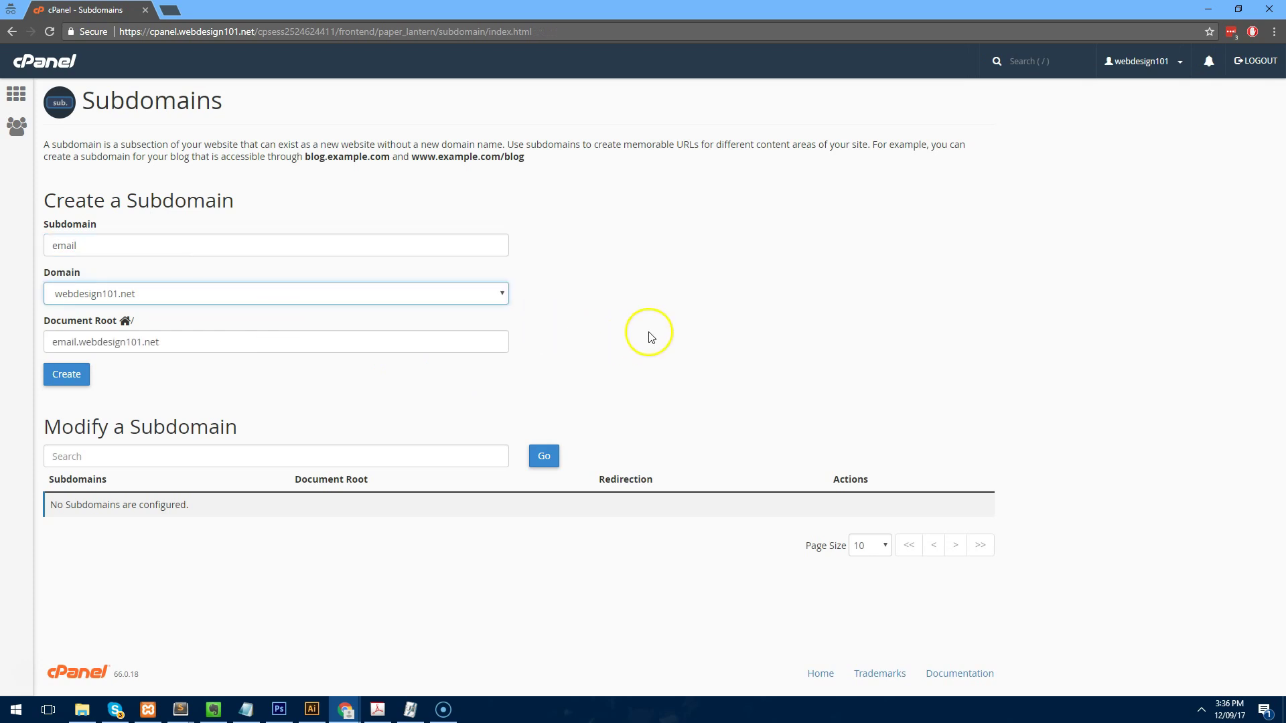
{"action": "left_click", "coordinate": [67, 375]}
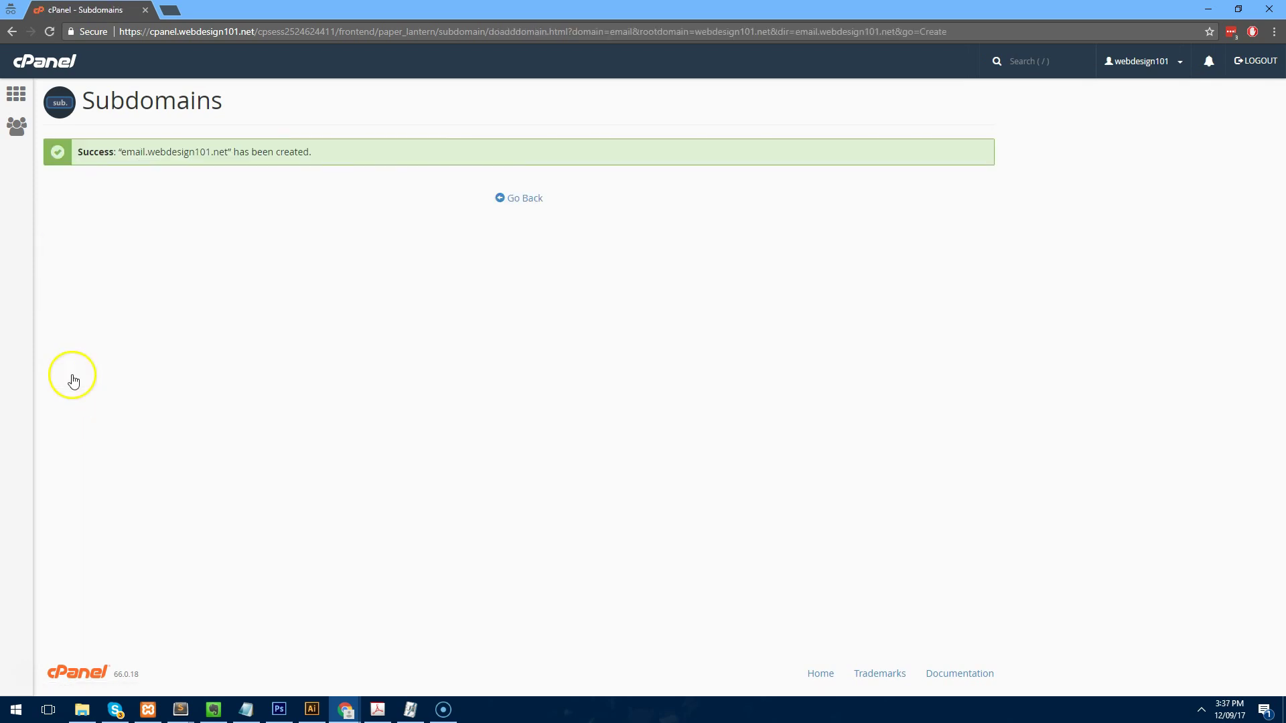
{"action": "left_click", "coordinate": [522, 200]}
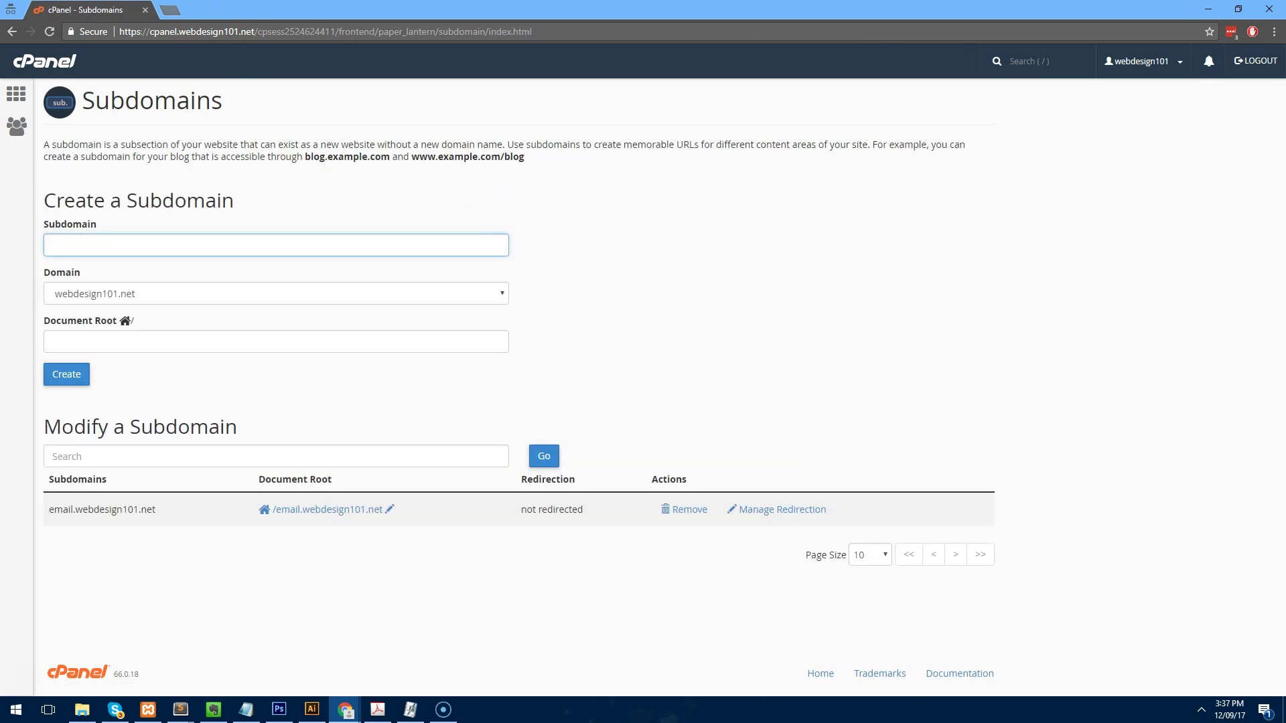
Check that email.webdesign101.net loads in a new tab, then return to cPanel's main tools page.
{"action": "left_click", "coordinate": [170, 10]}
{"action": "type", "text": "email."}
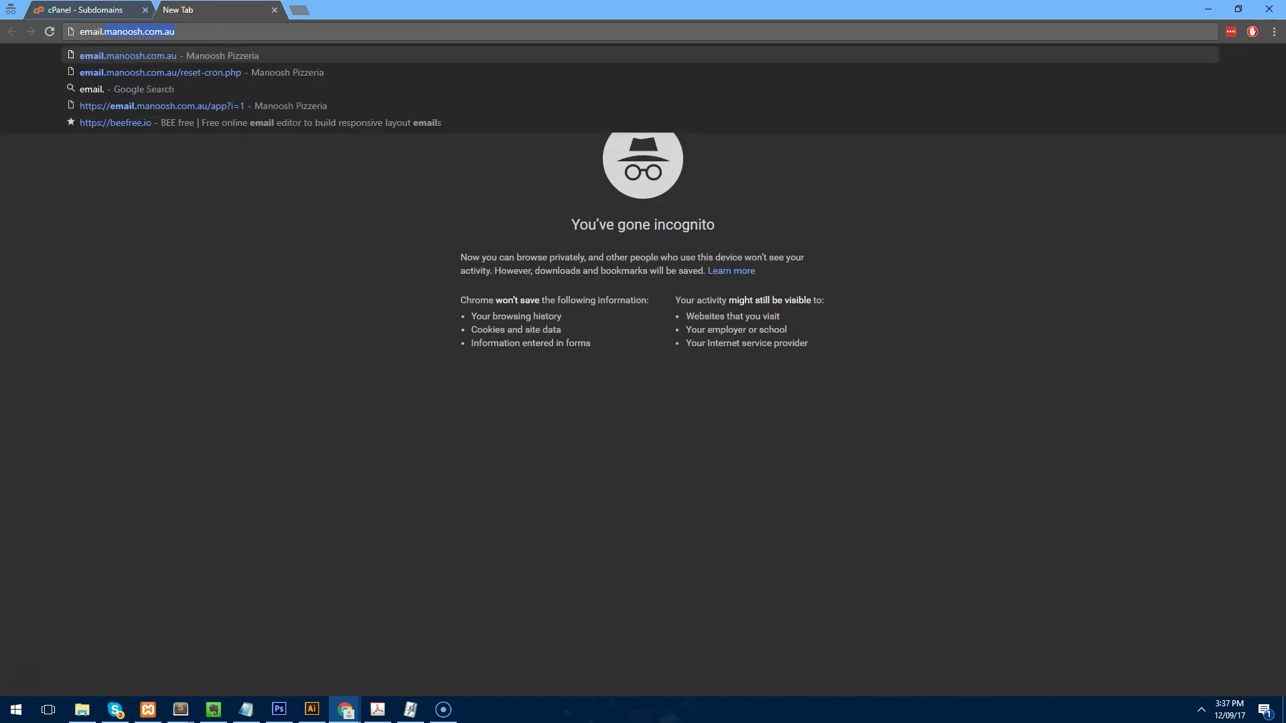
{"action": "type", "text": "webdesign101.net"}
{"action": "key", "text": "Return"}
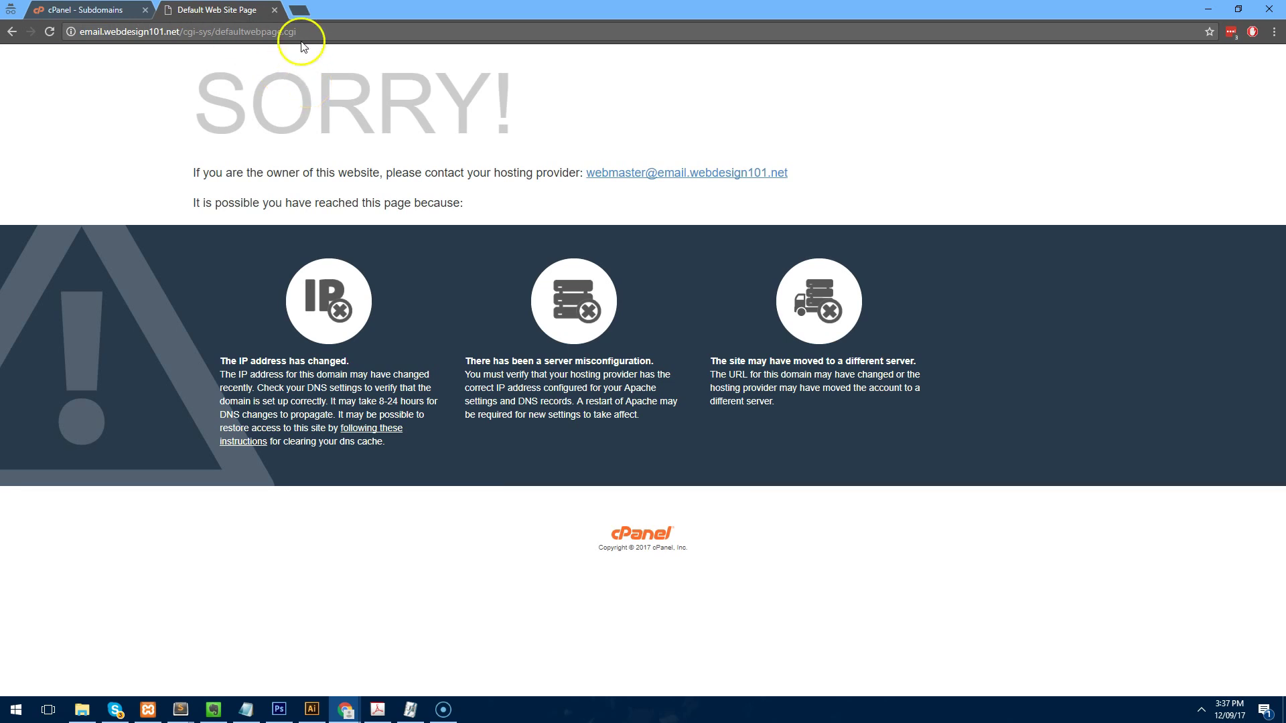
{"action": "left_click", "coordinate": [274, 10]}
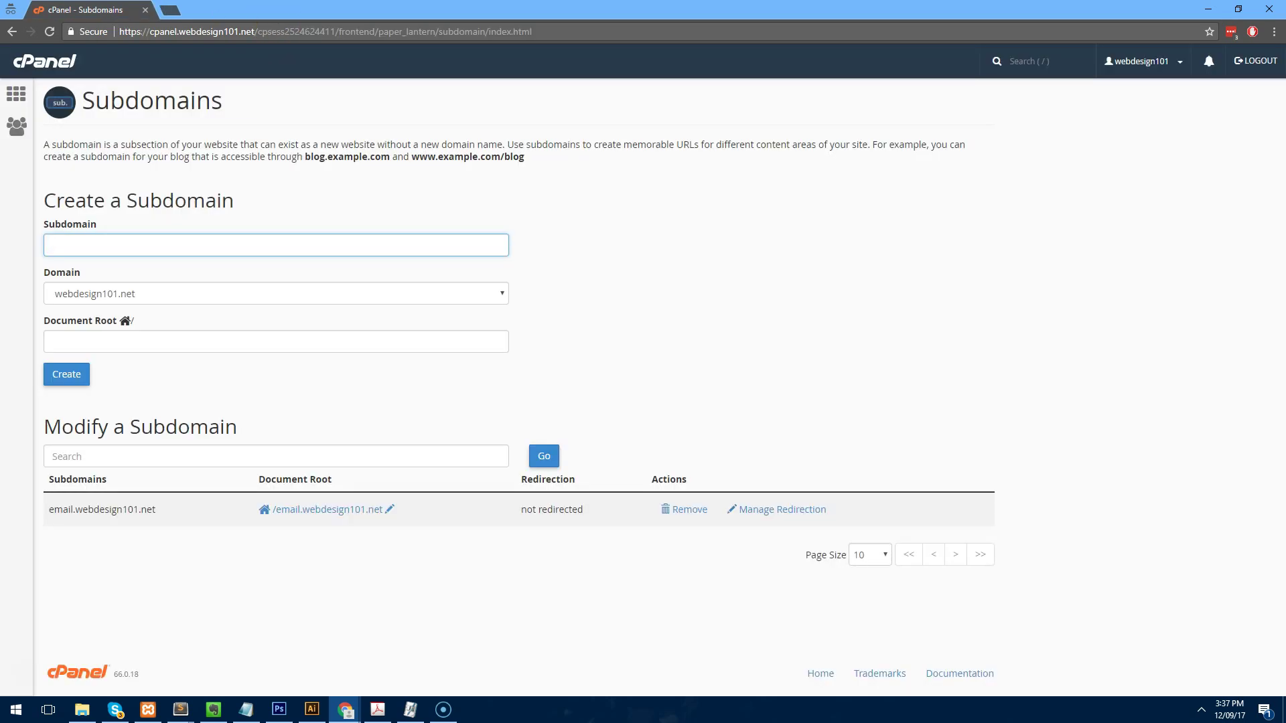
{"action": "left_click", "coordinate": [16, 93]}
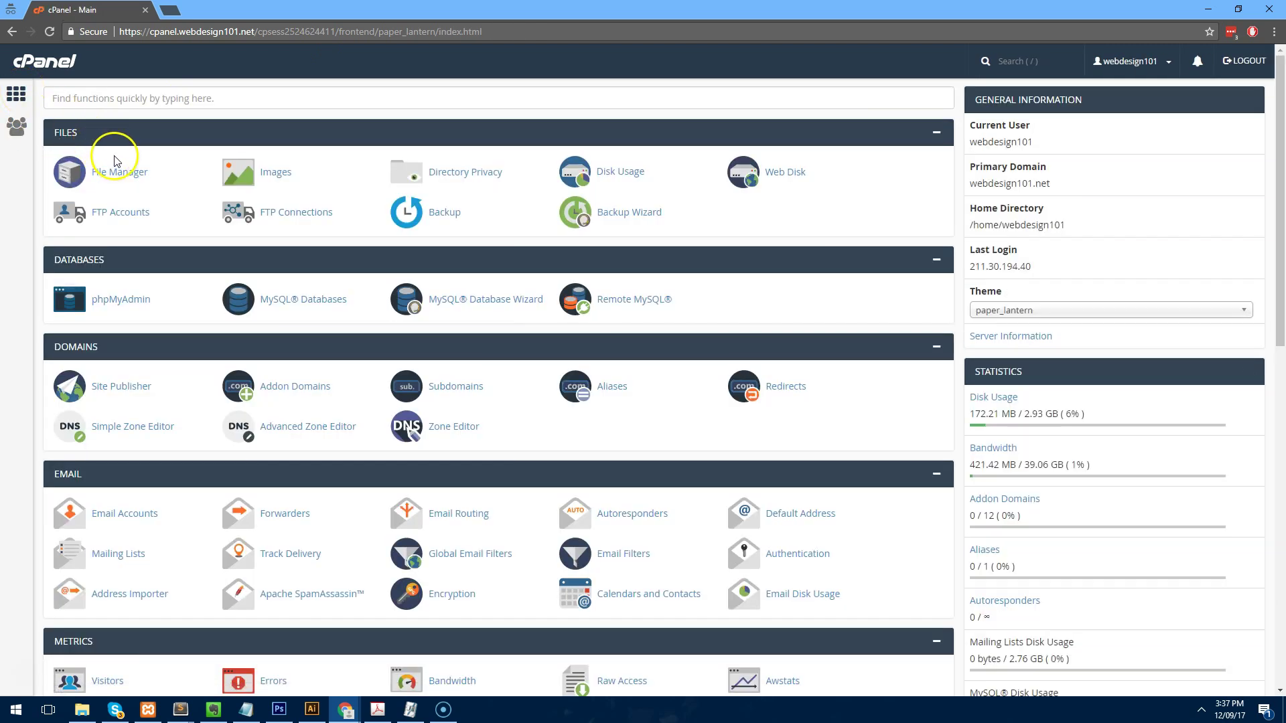
Upload sendy-3.0.3 (1).zip into the email.webdesign101.net folder through File Manager.
{"action": "left_click", "coordinate": [124, 180]}
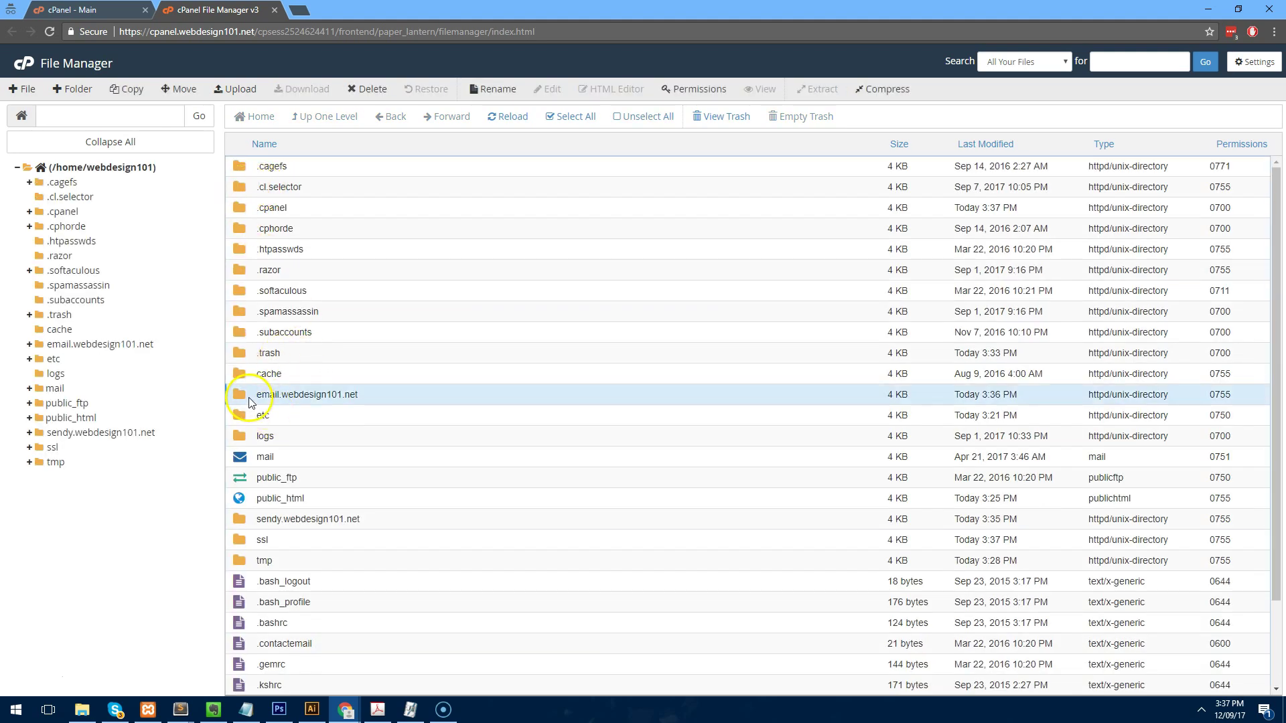
{"action": "double_click", "coordinate": [249, 399]}
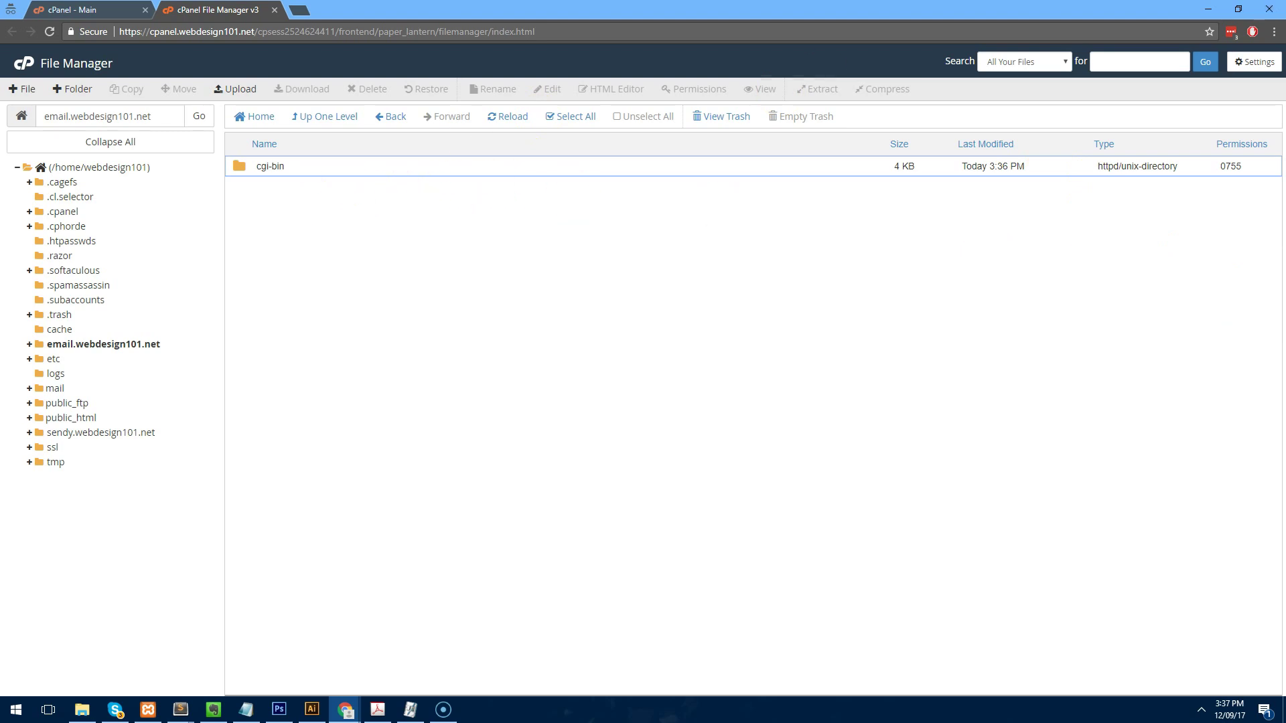
{"action": "left_click", "coordinate": [239, 88]}
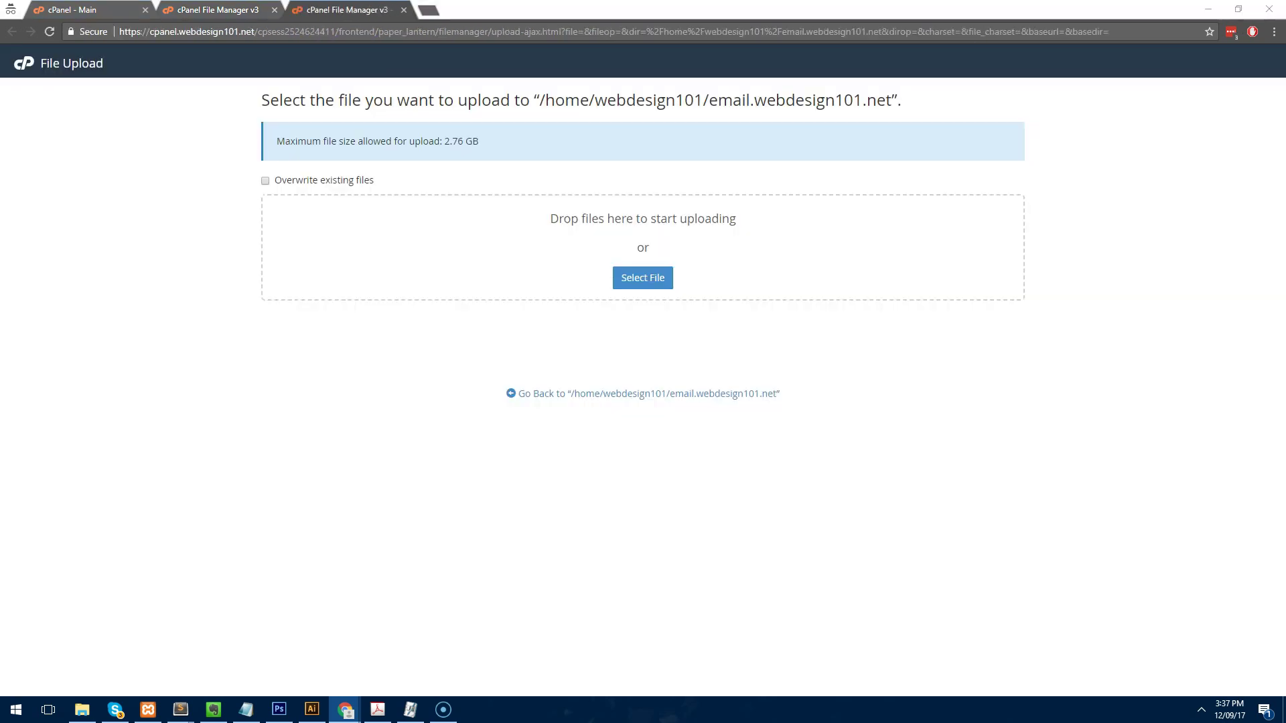
{"action": "left_click_drag", "start_coordinate": [695, 241], "coordinate": [646, 274]}
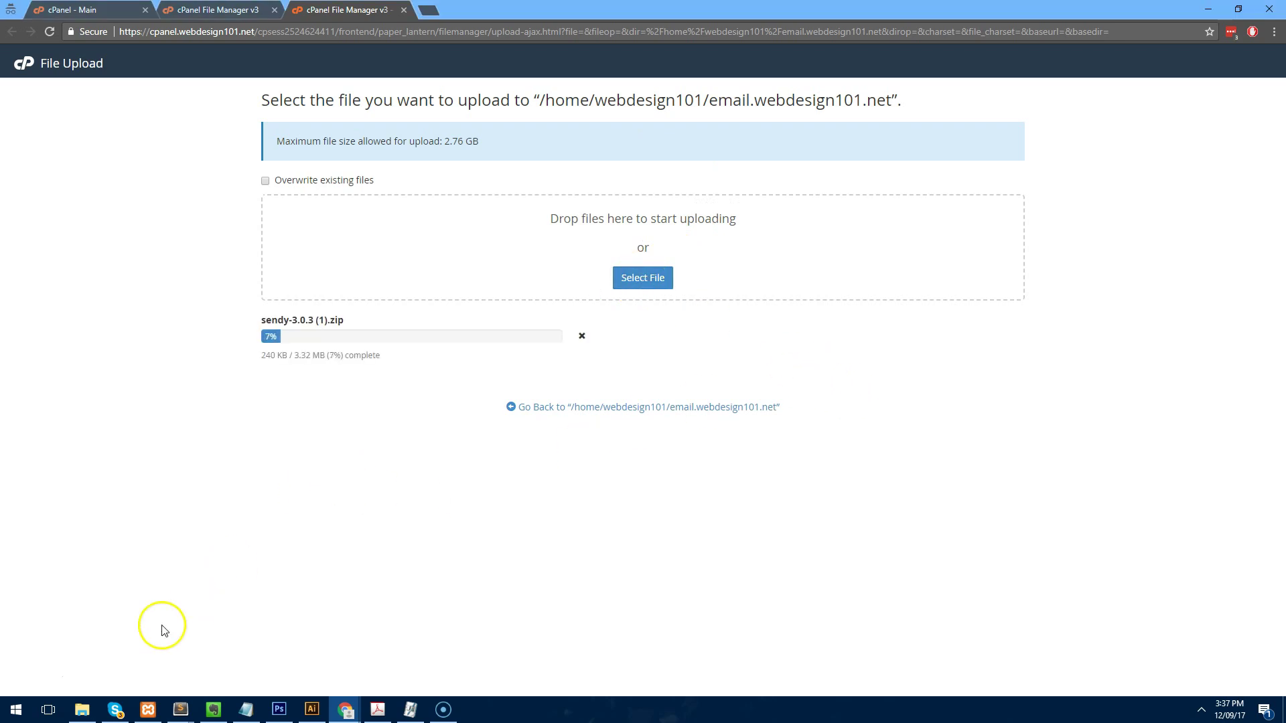
{"action": "left_click", "coordinate": [229, 8]}
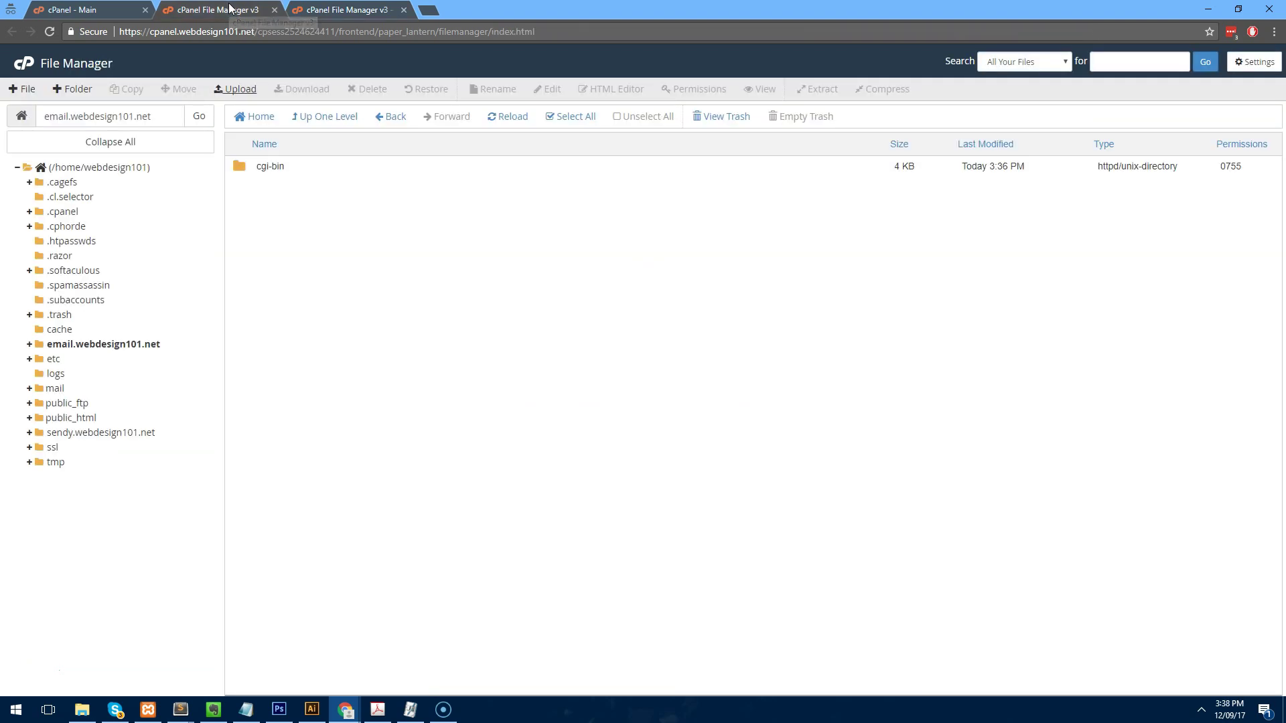
Extract sendy-3.0.3 (1).zip in place, then delete the leftover zip archive.
{"action": "left_click", "coordinate": [504, 117]}
{"action": "right_click", "coordinate": [273, 207]}
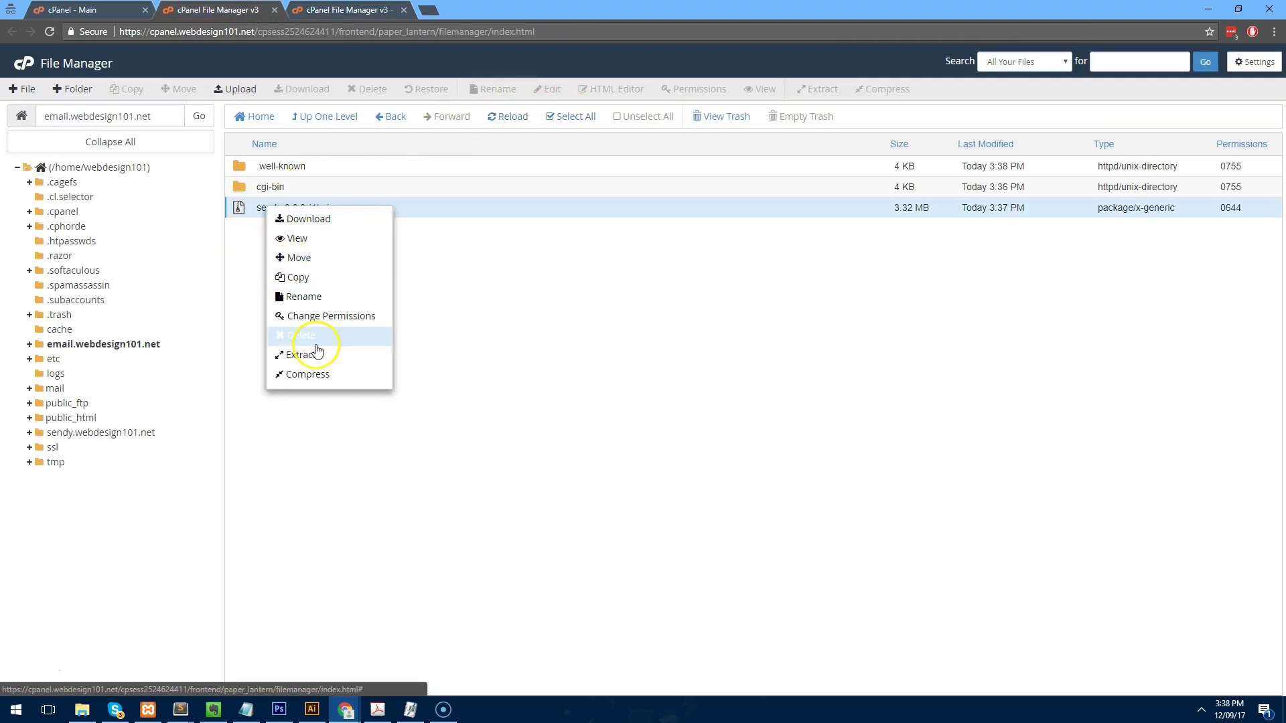
{"action": "left_click", "coordinate": [323, 361]}
{"action": "left_click", "coordinate": [730, 439]}
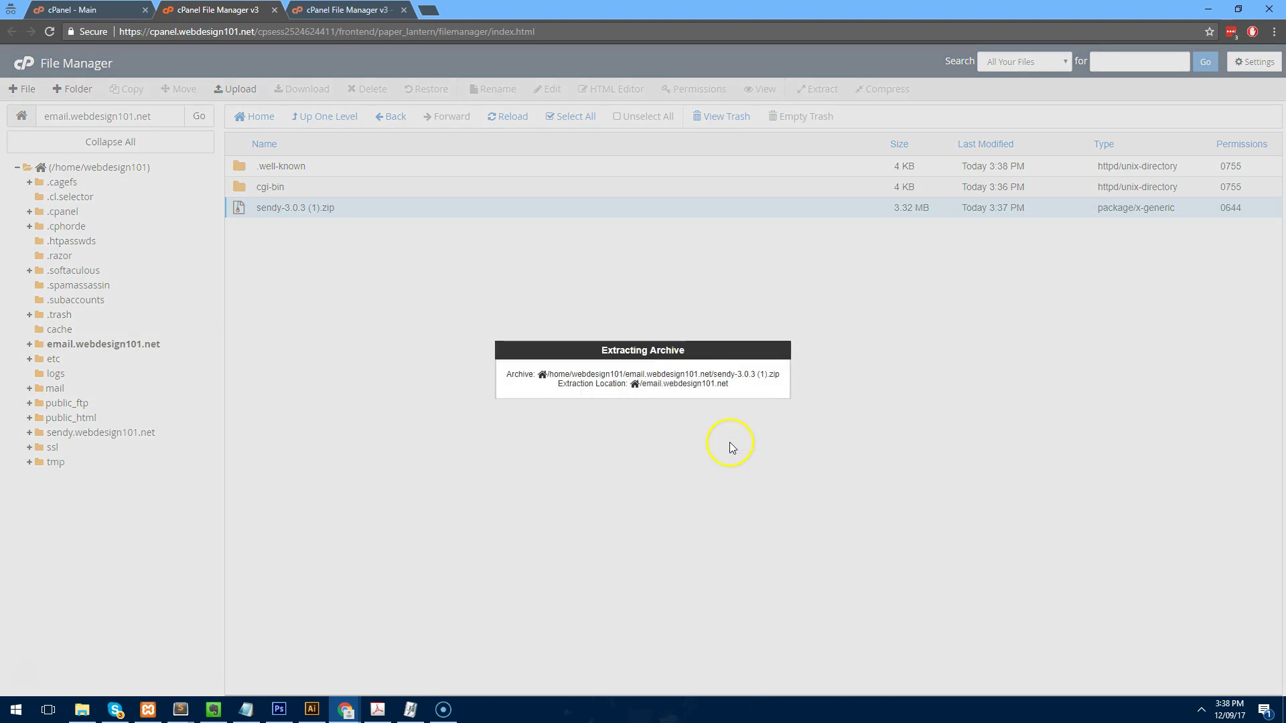
{"action": "left_click", "coordinate": [863, 506]}
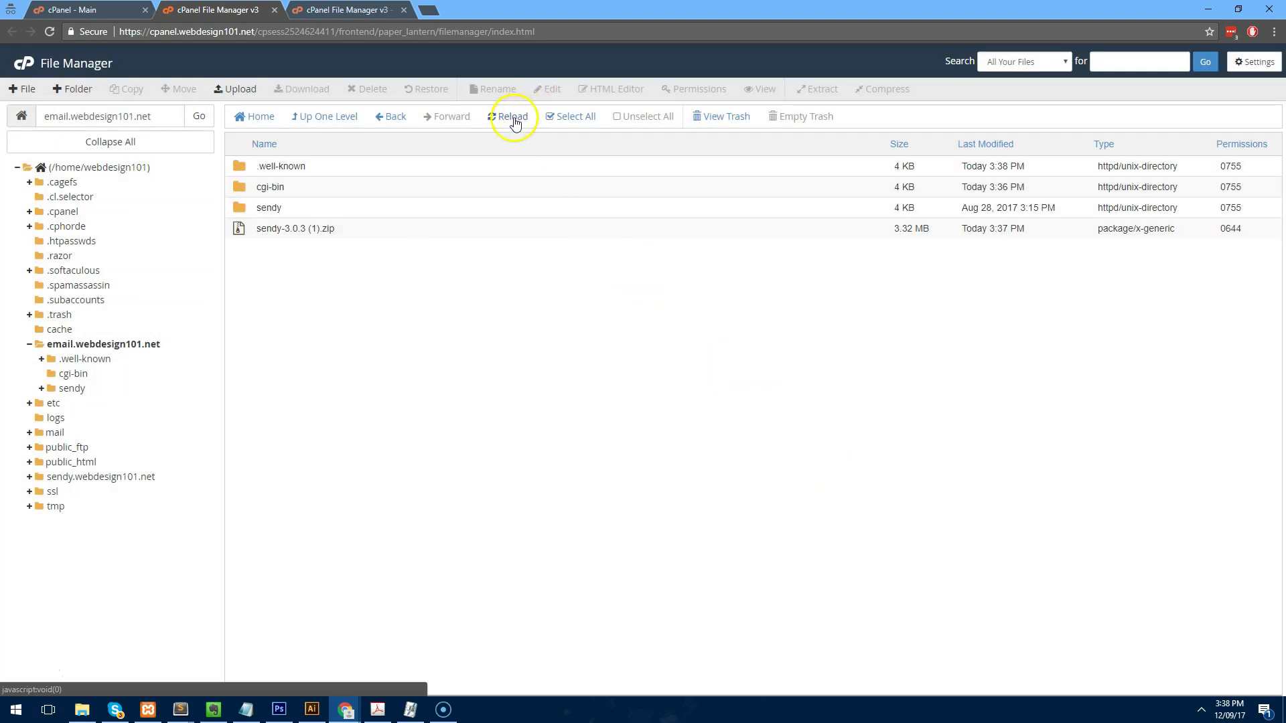
{"action": "left_click", "coordinate": [253, 235]}
{"action": "key", "text": "Delete"}
{"action": "key", "text": "Return"}
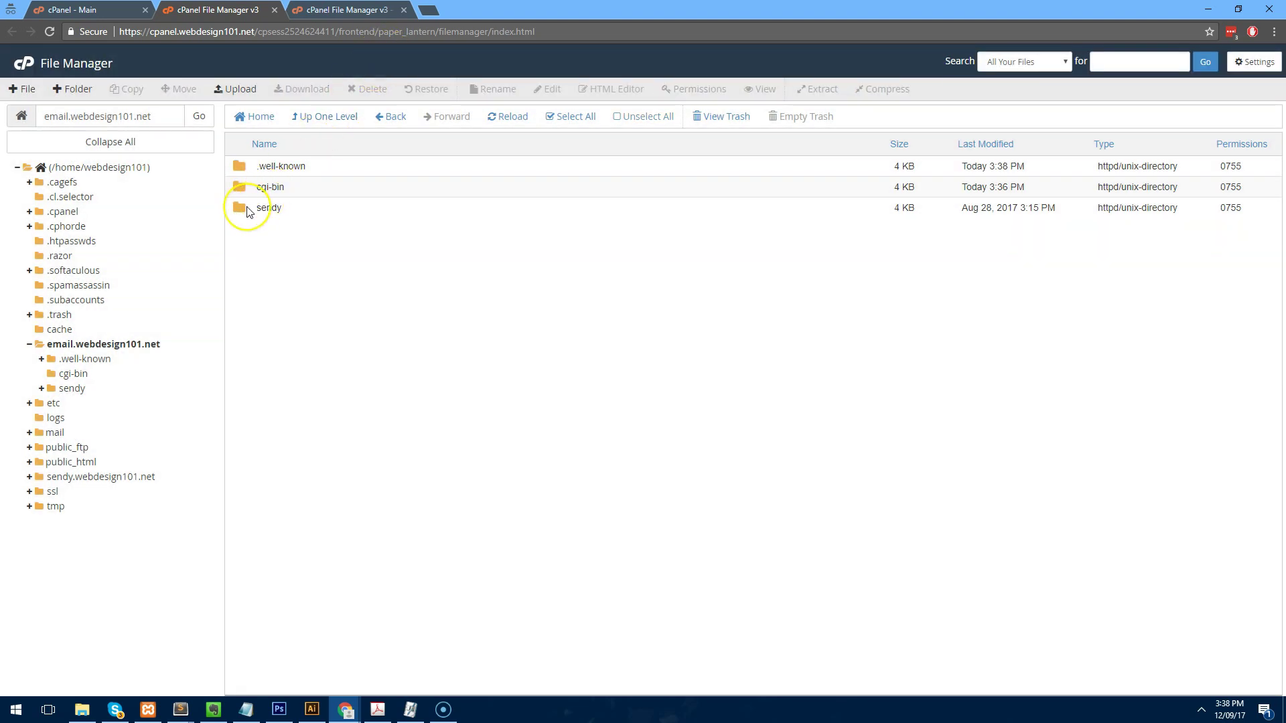
Show hidden files and move everything in the sendy folder into /email.webdesign101.net.
{"action": "double_click", "coordinate": [248, 212]}
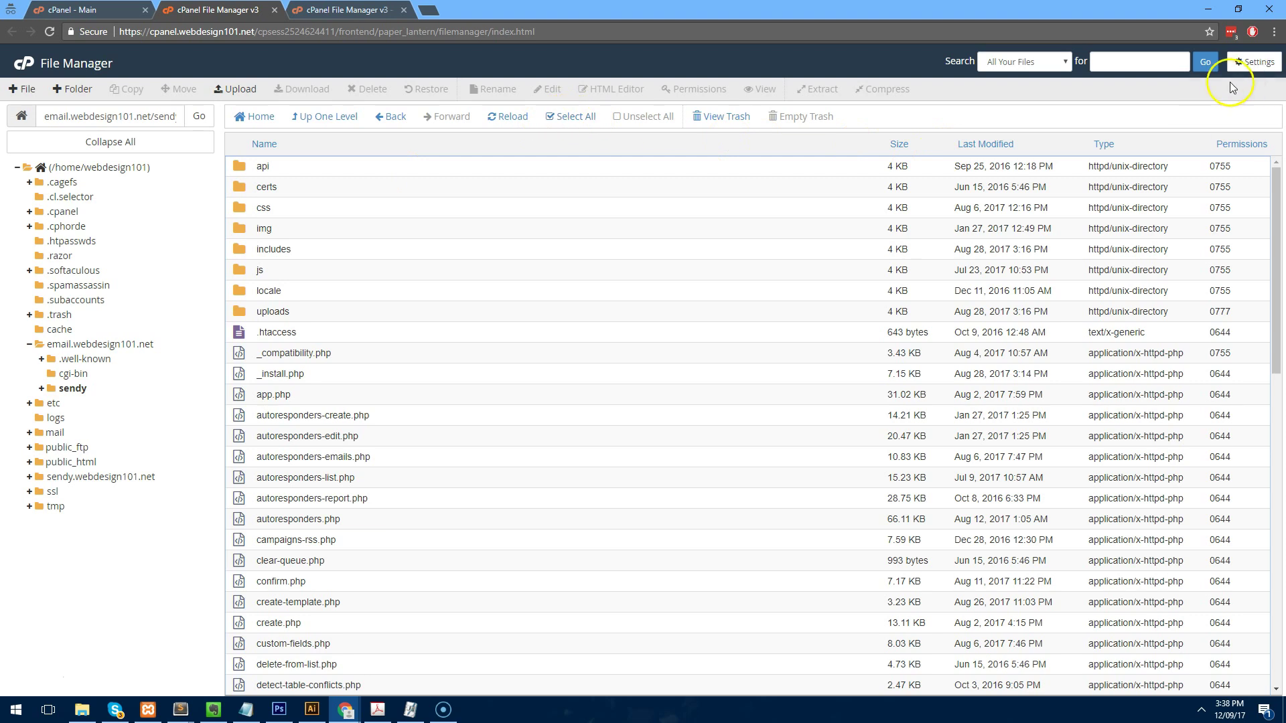
{"action": "left_click", "coordinate": [1251, 61]}
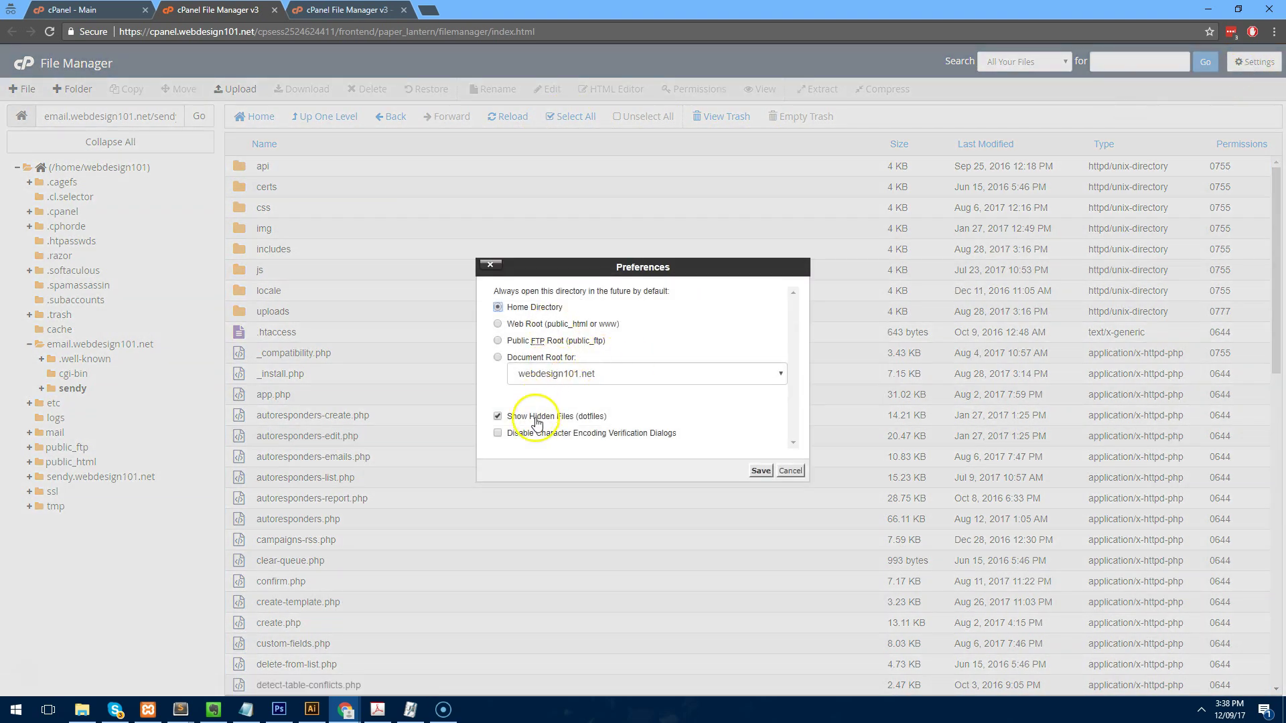
{"action": "left_click", "coordinate": [791, 472]}
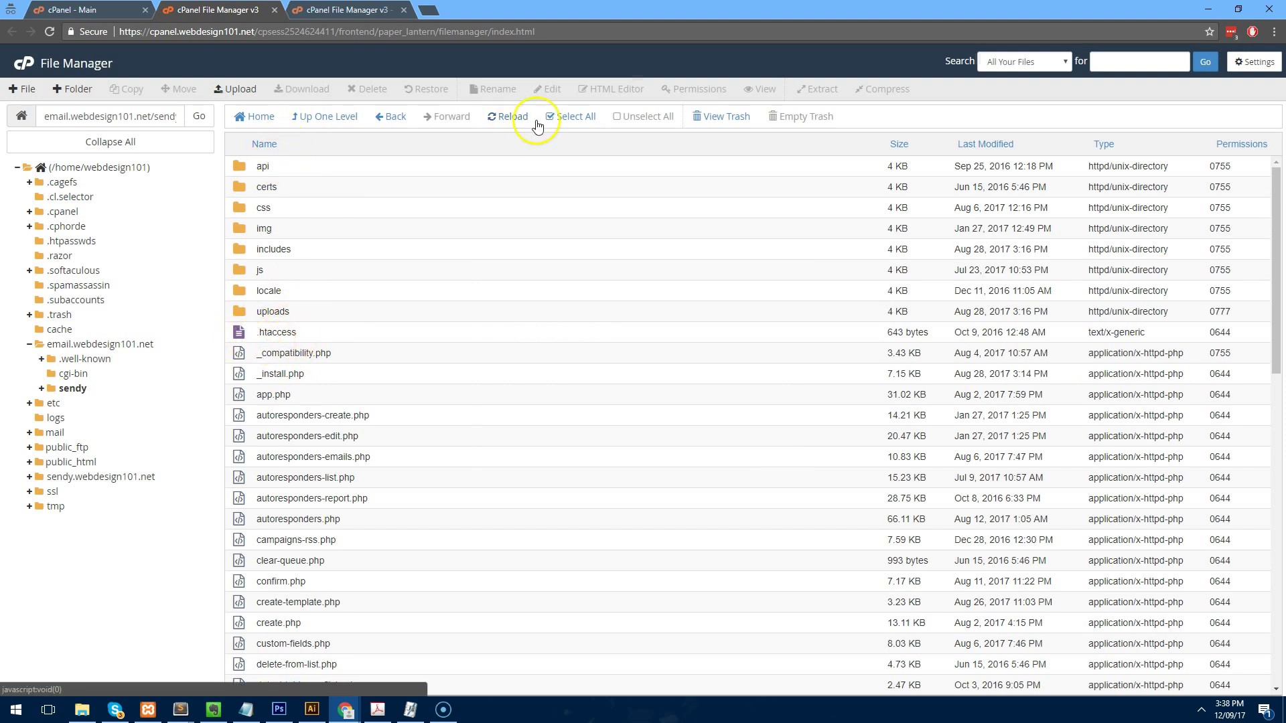
{"action": "left_click", "coordinate": [576, 121]}
{"action": "right_click", "coordinate": [472, 228]}
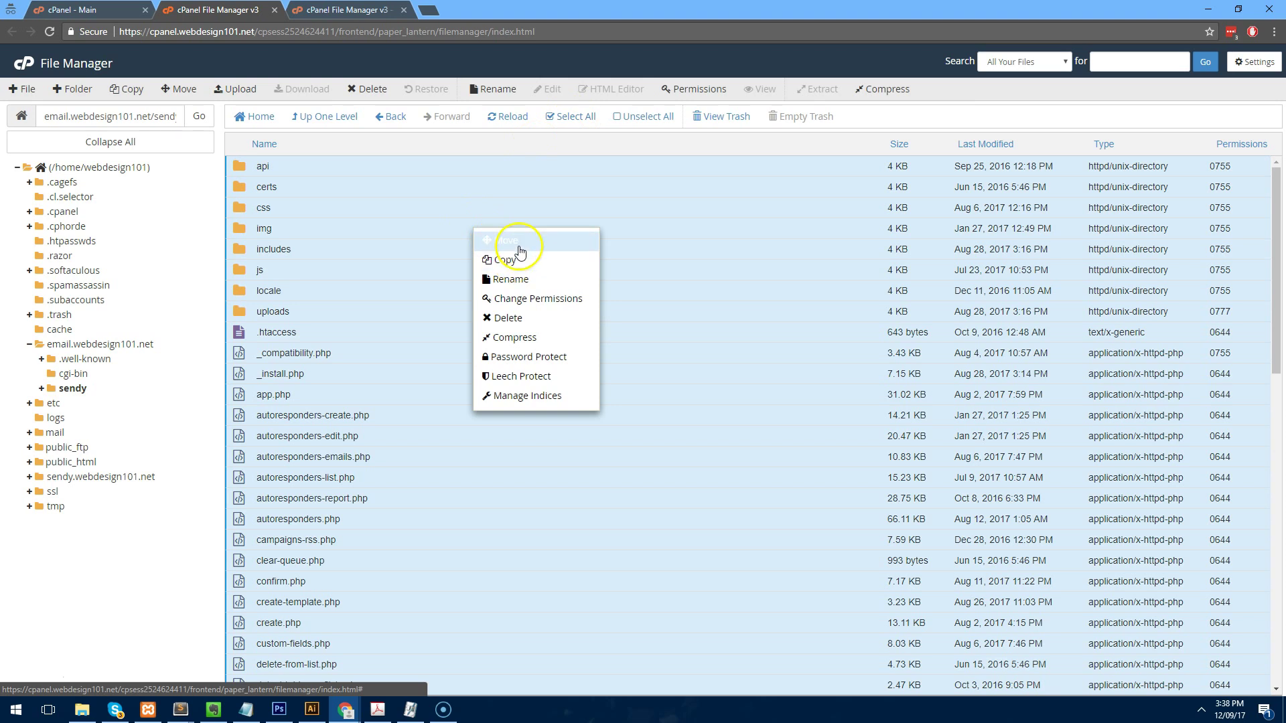
{"action": "left_click", "coordinate": [507, 252]}
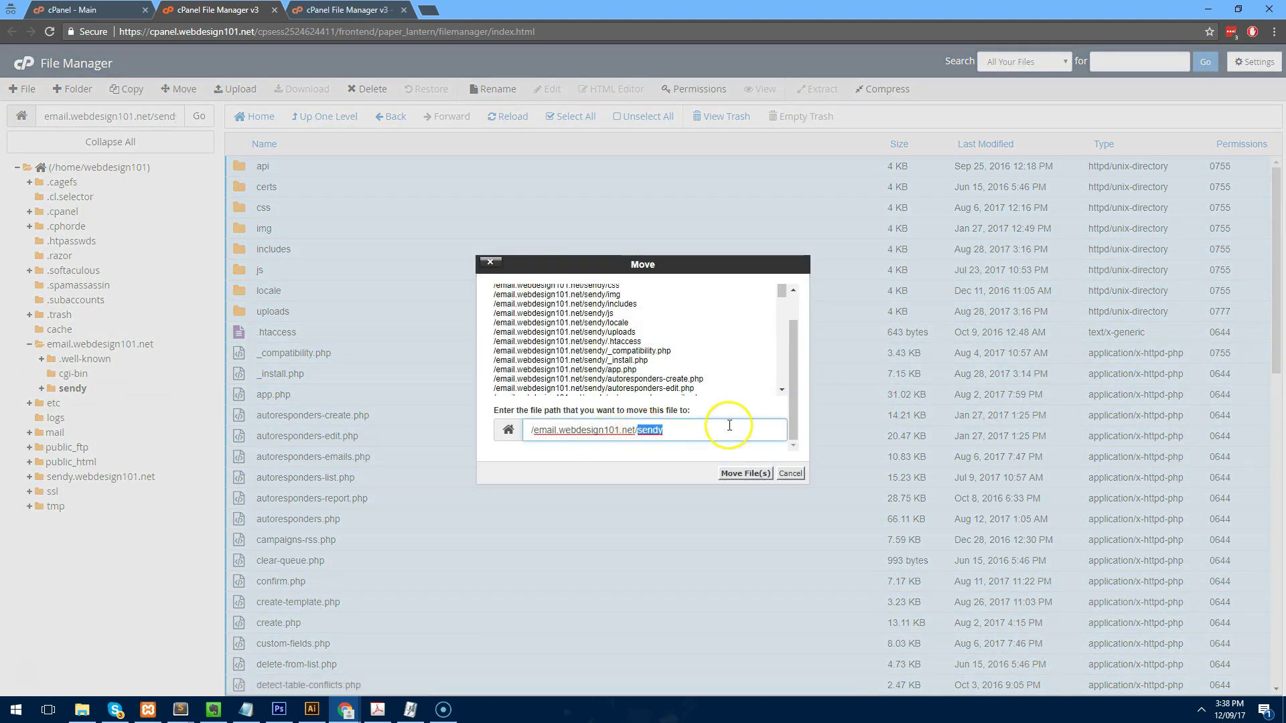
{"action": "key", "text": "Return"}
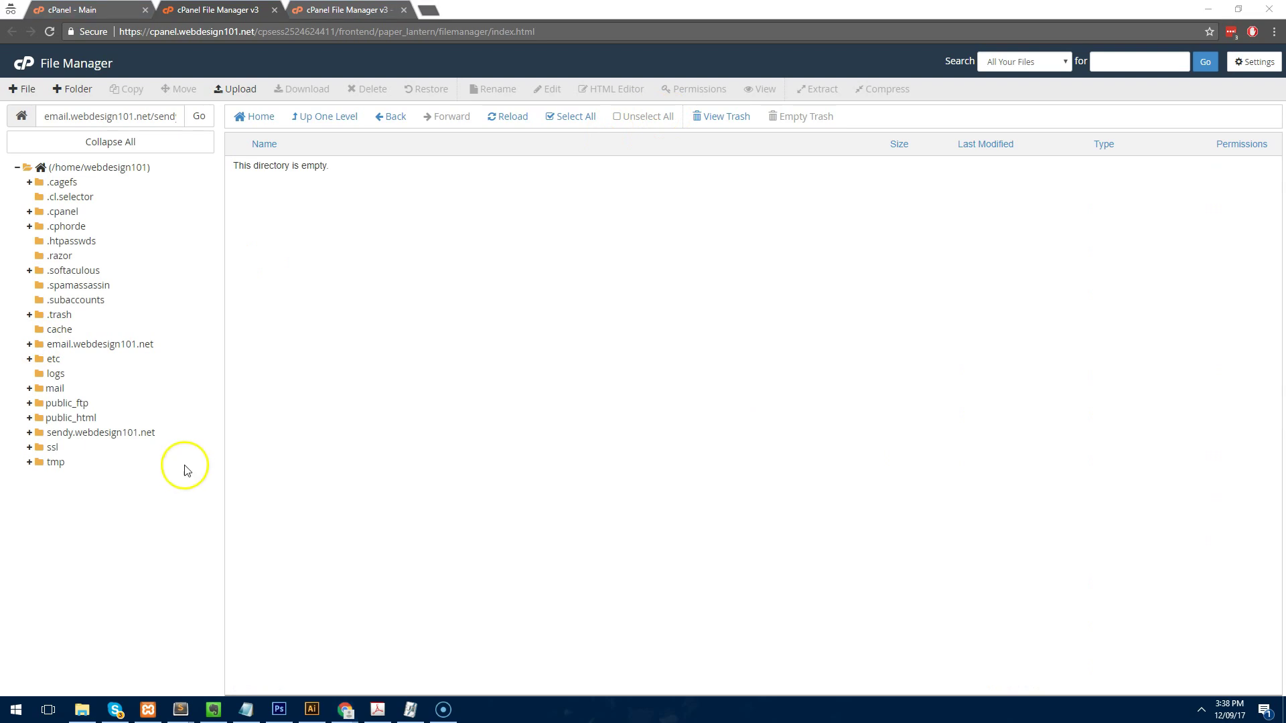
{"action": "left_click", "coordinate": [305, 419]}
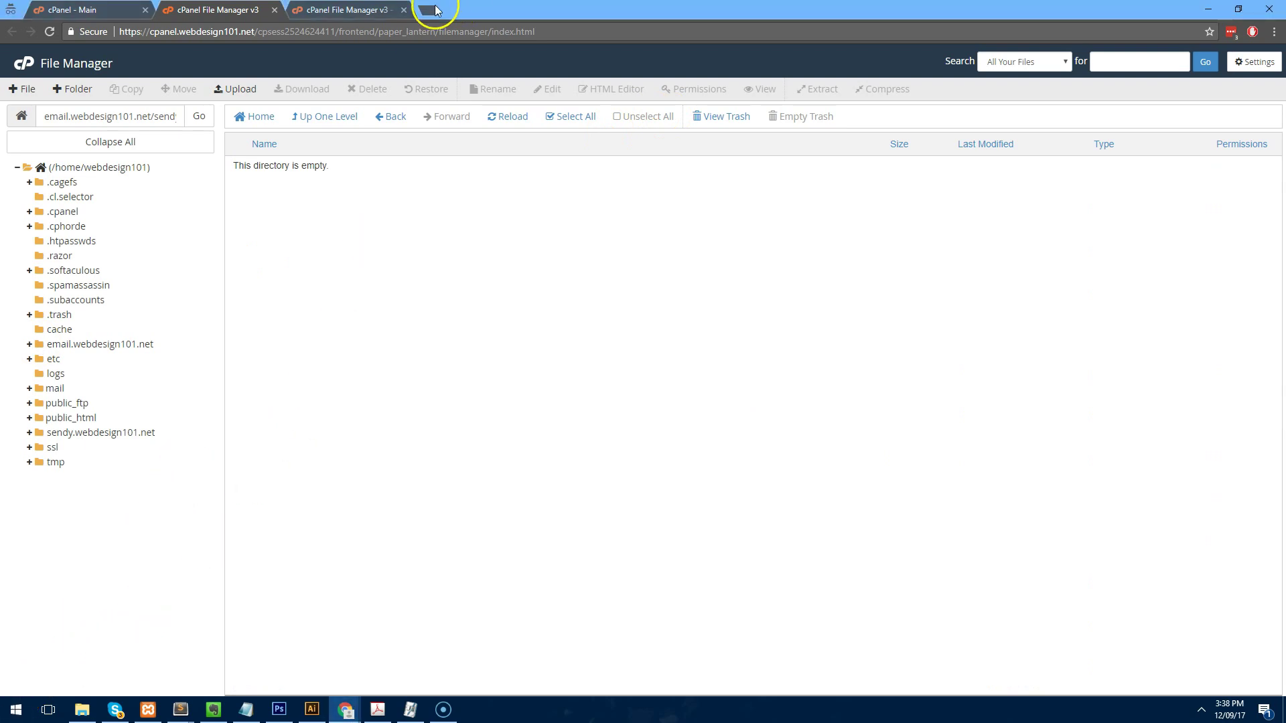
{"action": "left_click", "coordinate": [428, 9]}
{"action": "type", "text": "email.webdesign101.net"}
Load email.webdesign101.net, then close all Chrome windows.
{"action": "key", "text": "Return"}
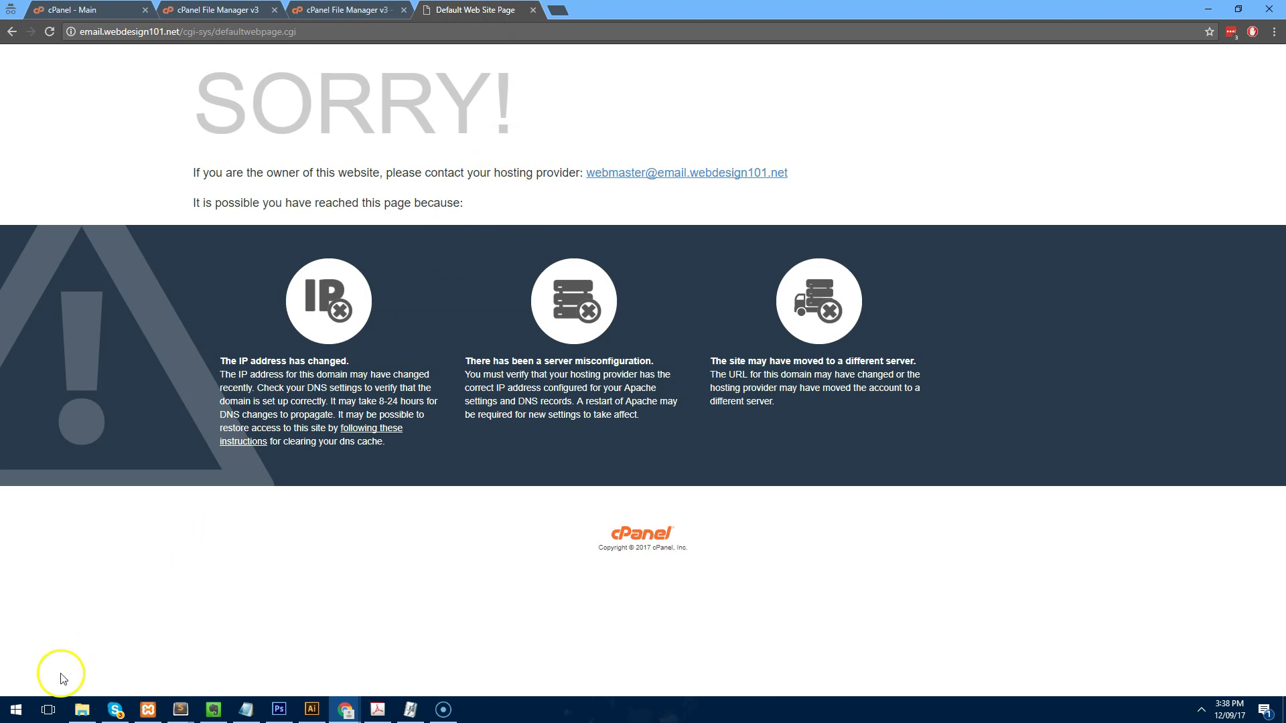
{"action": "left_click", "coordinate": [32, 669]}
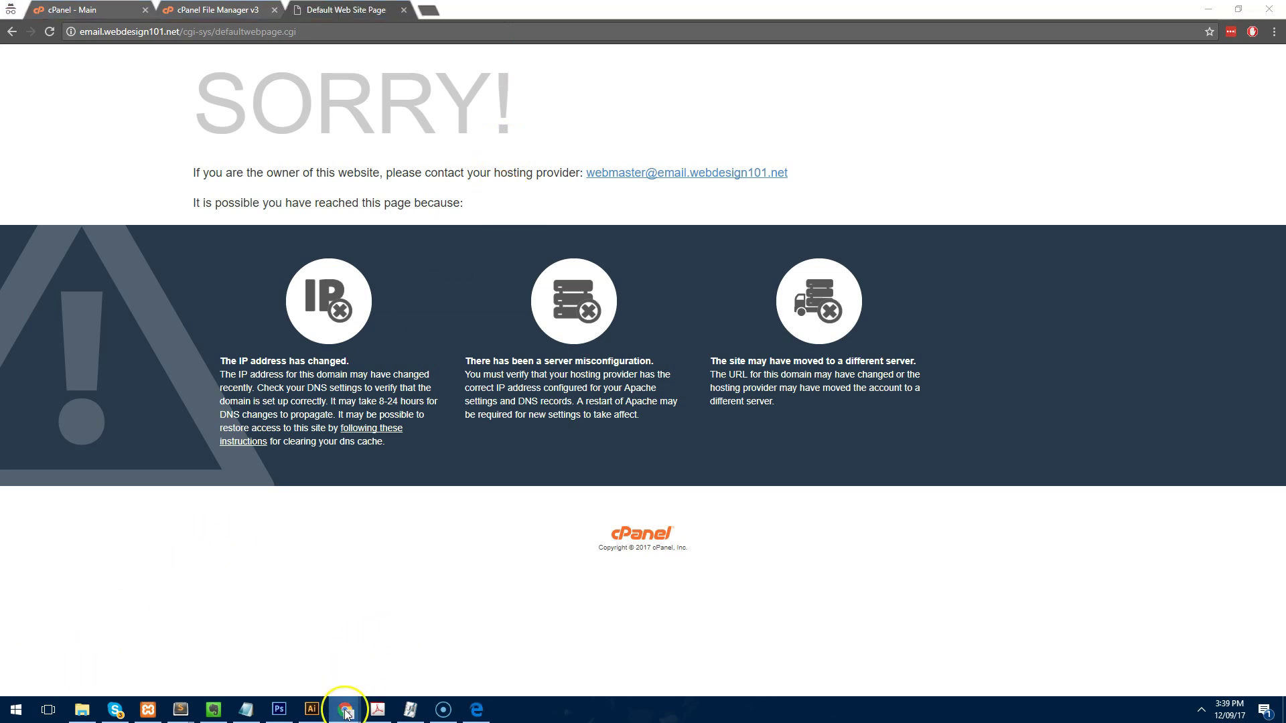
{"action": "right_click", "coordinate": [346, 710]}
{"action": "left_click", "coordinate": [358, 684]}
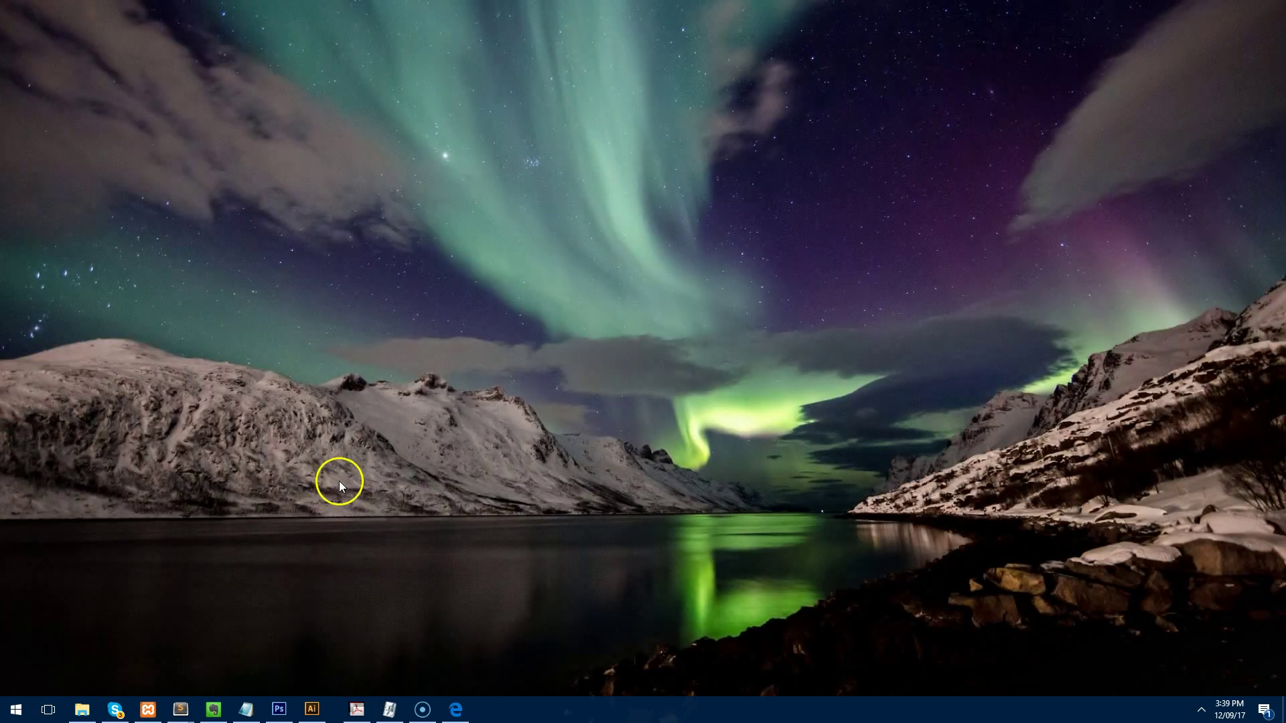
Relaunch Chrome, load email.webdesign101.net in a new incognito window, and close the leftover window.
{"action": "left_click", "coordinate": [17, 708]}
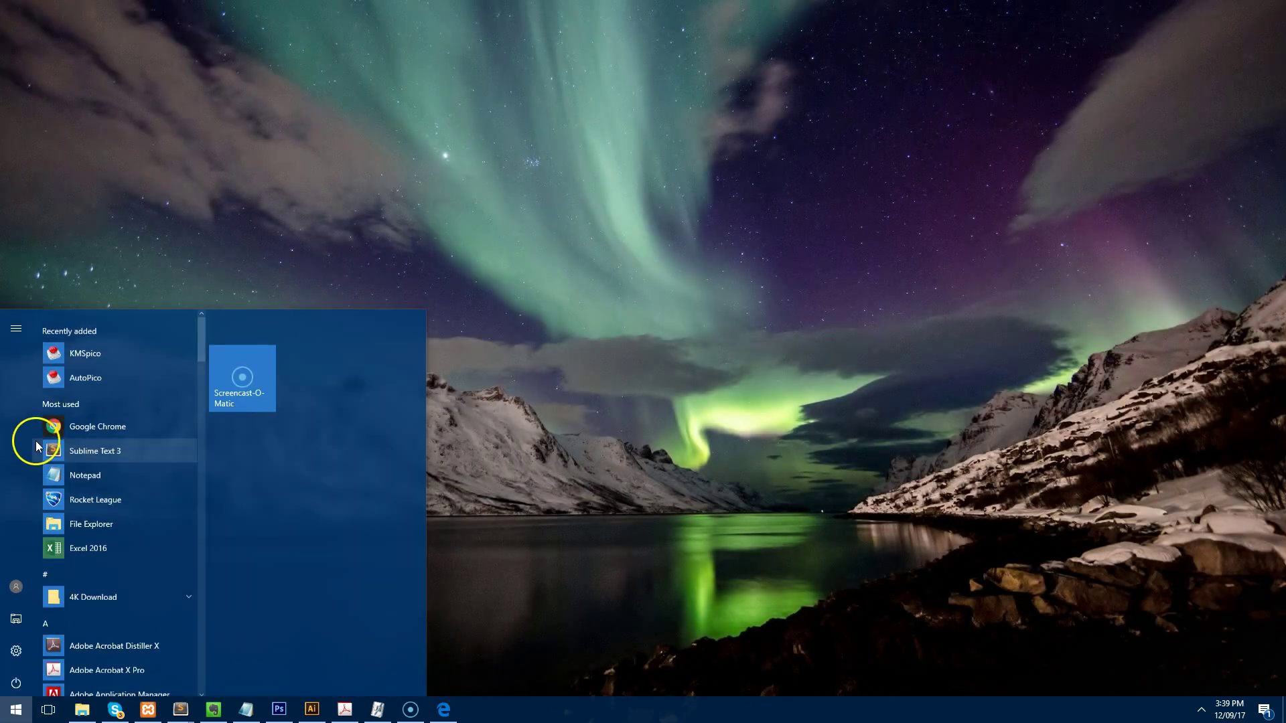
{"action": "left_click", "coordinate": [80, 432]}
{"action": "left_click", "coordinate": [16, 709]}
{"action": "left_click", "coordinate": [69, 421]}
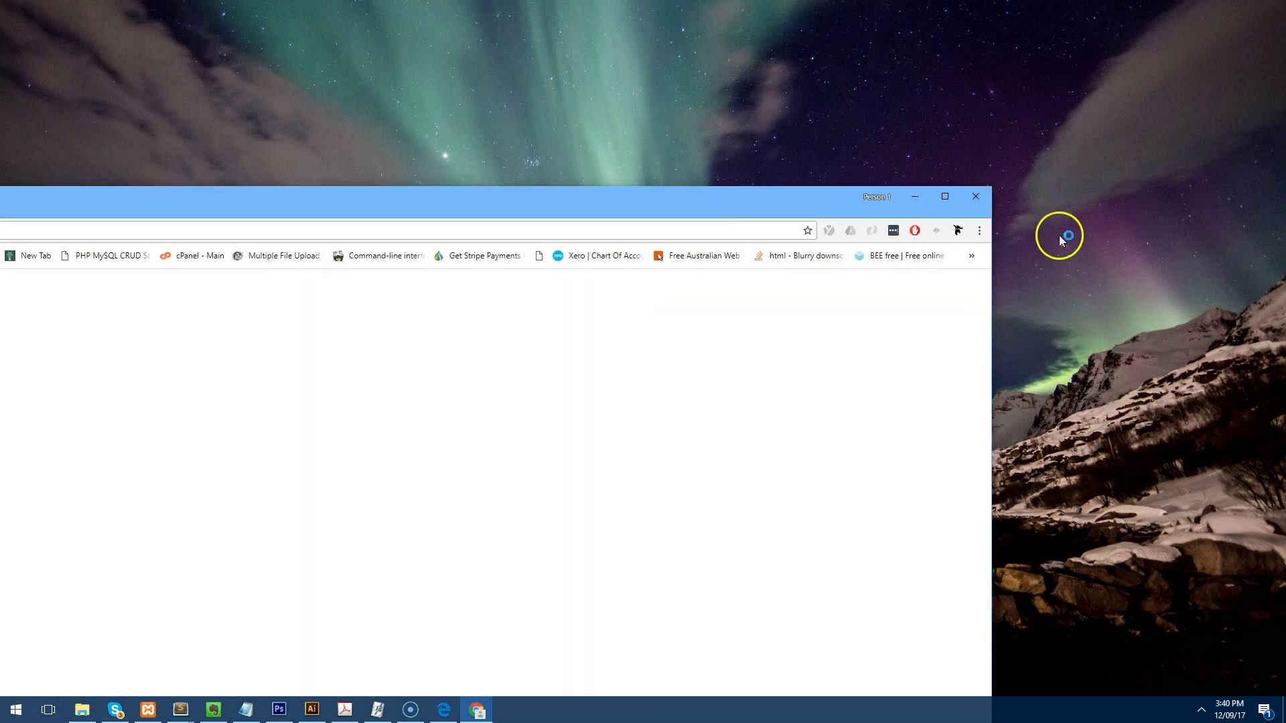
{"action": "left_click", "coordinate": [979, 230]}
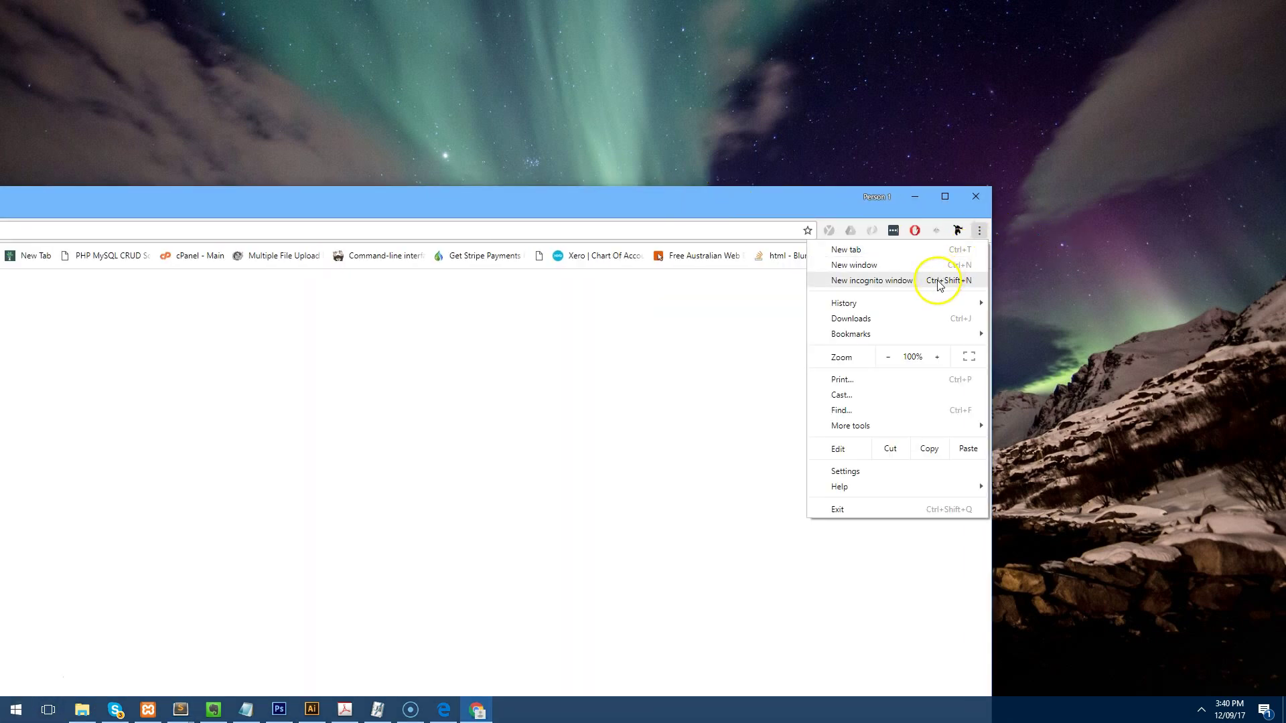
{"action": "left_click", "coordinate": [939, 284]}
{"action": "double_click", "coordinate": [657, 195]}
{"action": "type", "text": "email.webdesign101.net"}
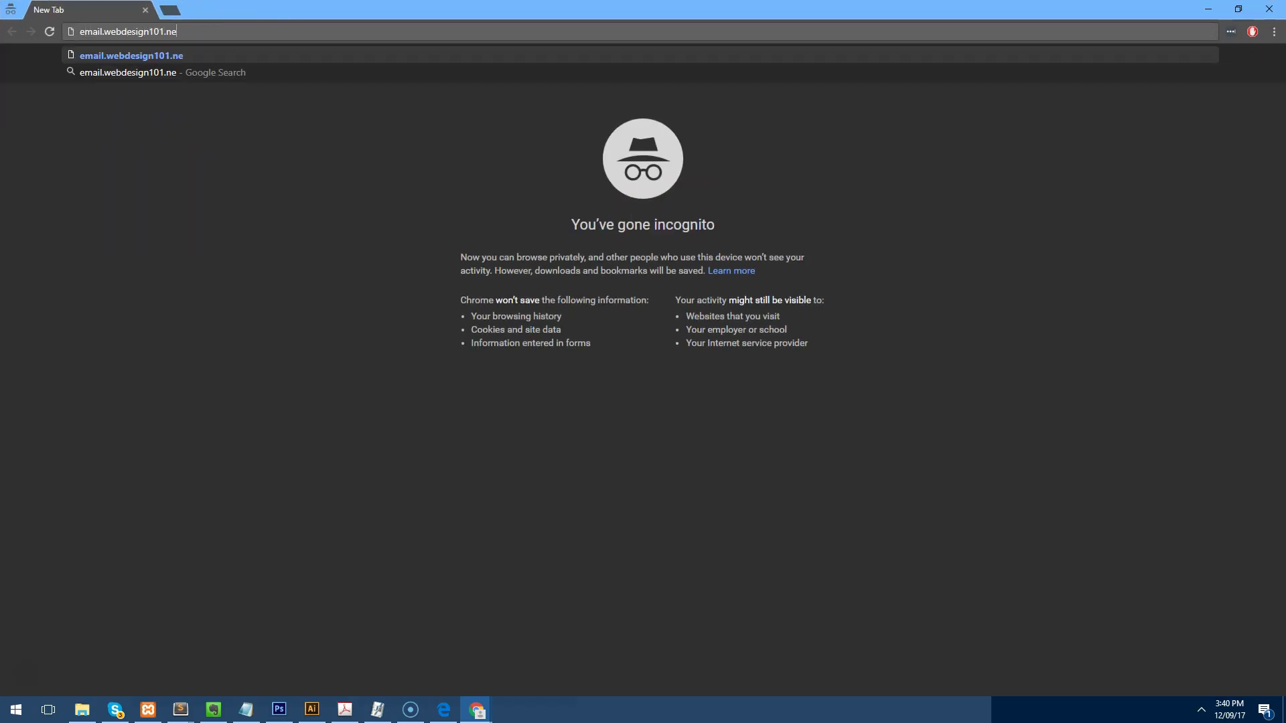
{"action": "key", "text": "Return"}
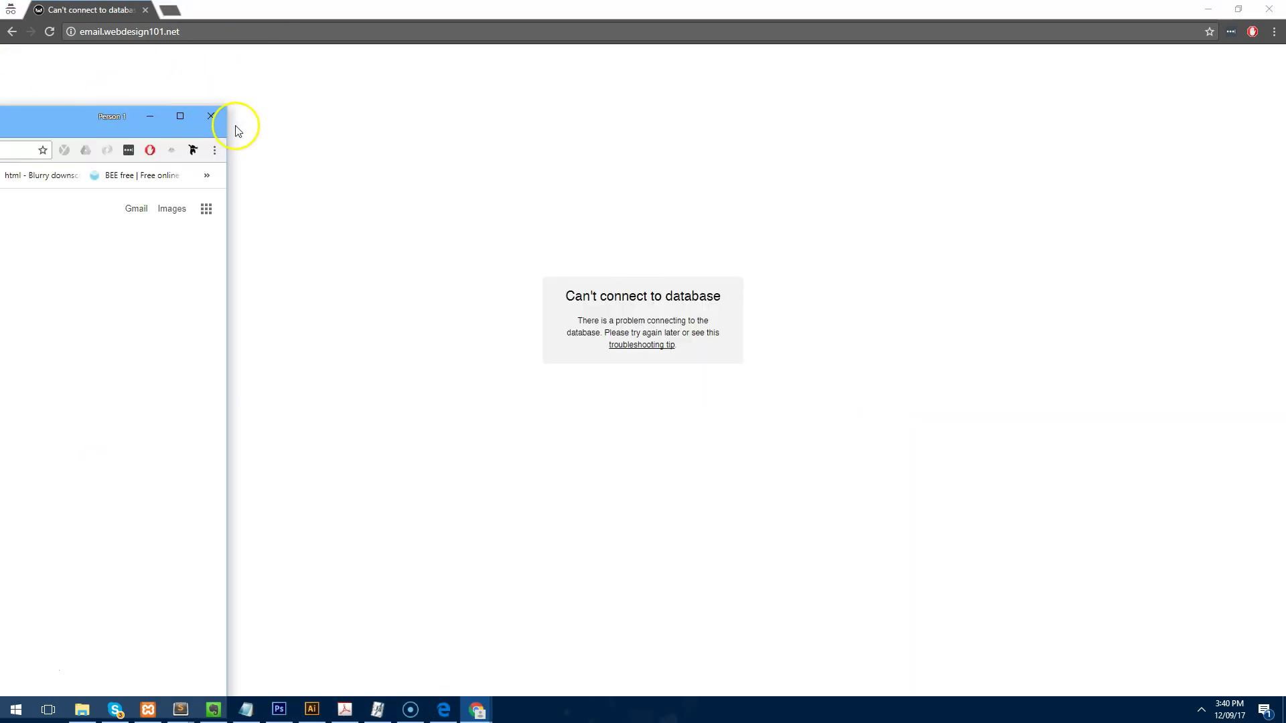
{"action": "left_click", "coordinate": [215, 117]}
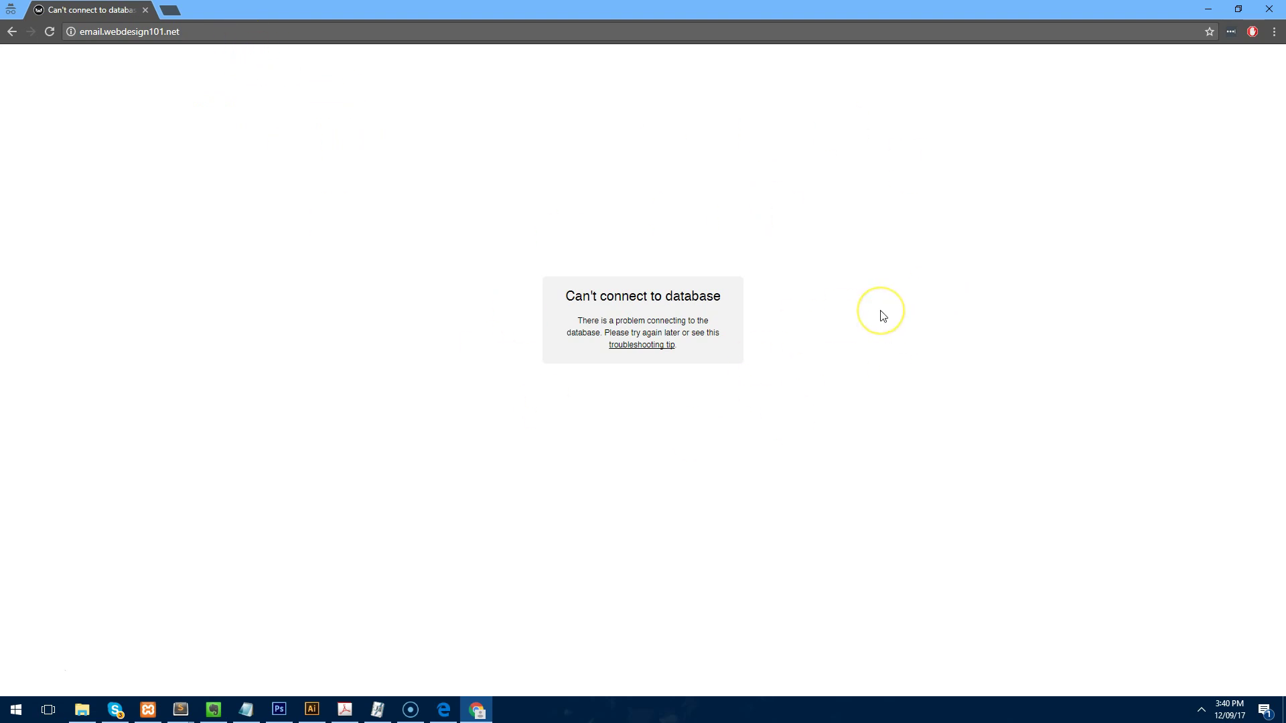
Open cpanel.webdesign101.net in a new incognito tab and log in.
{"action": "left_click", "coordinate": [163, 12]}
{"action": "type", "text": "cpanel.web"}
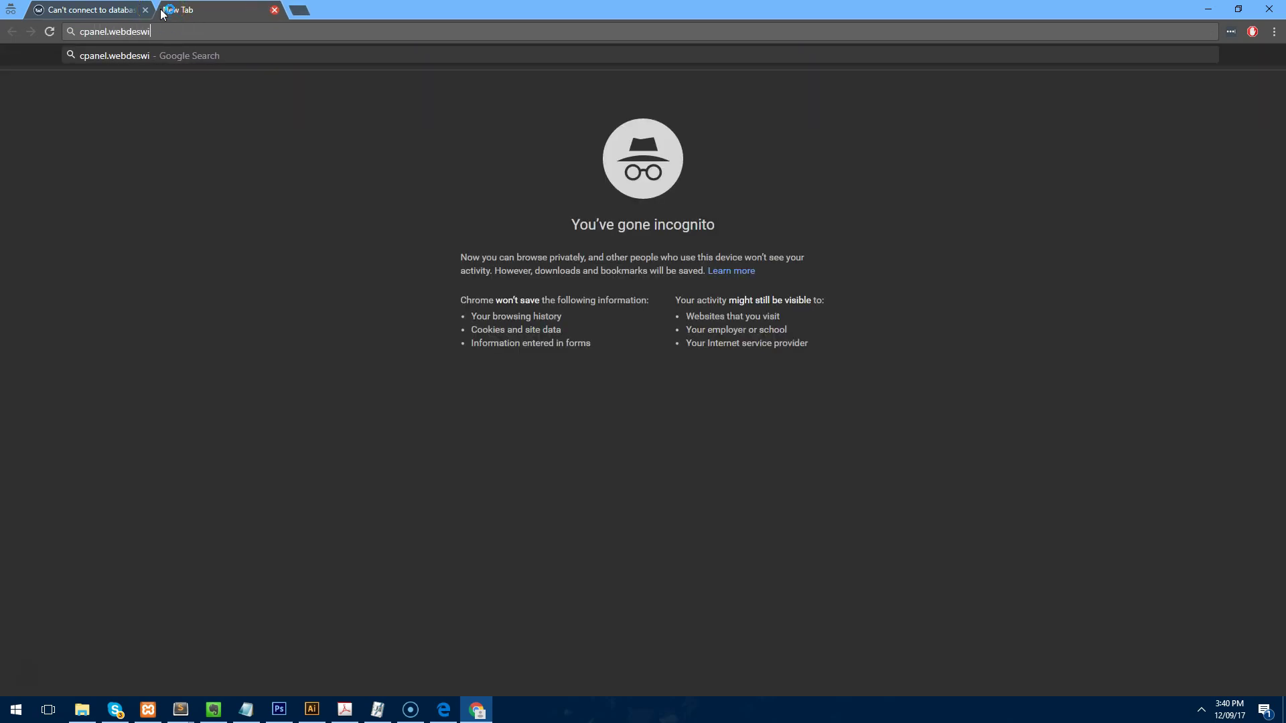
{"action": "type", "text": "design101.net"}
{"action": "key", "text": "Return"}
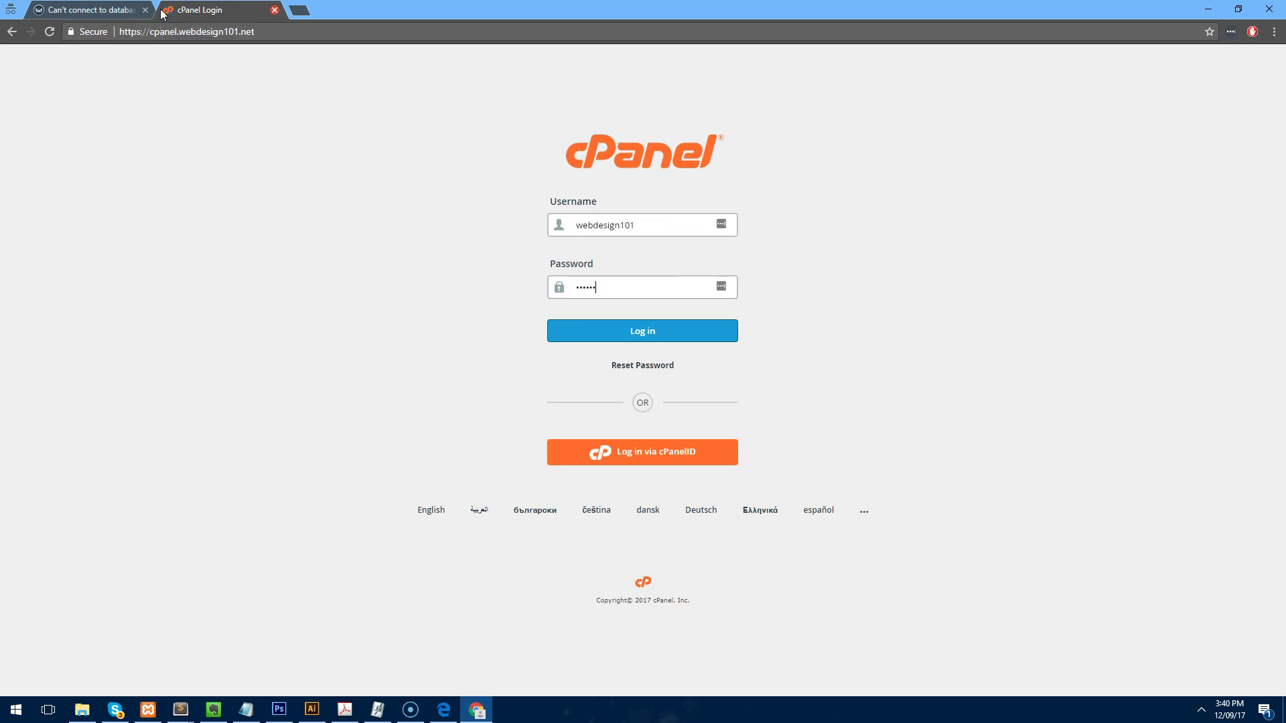
{"action": "key", "text": "Return"}
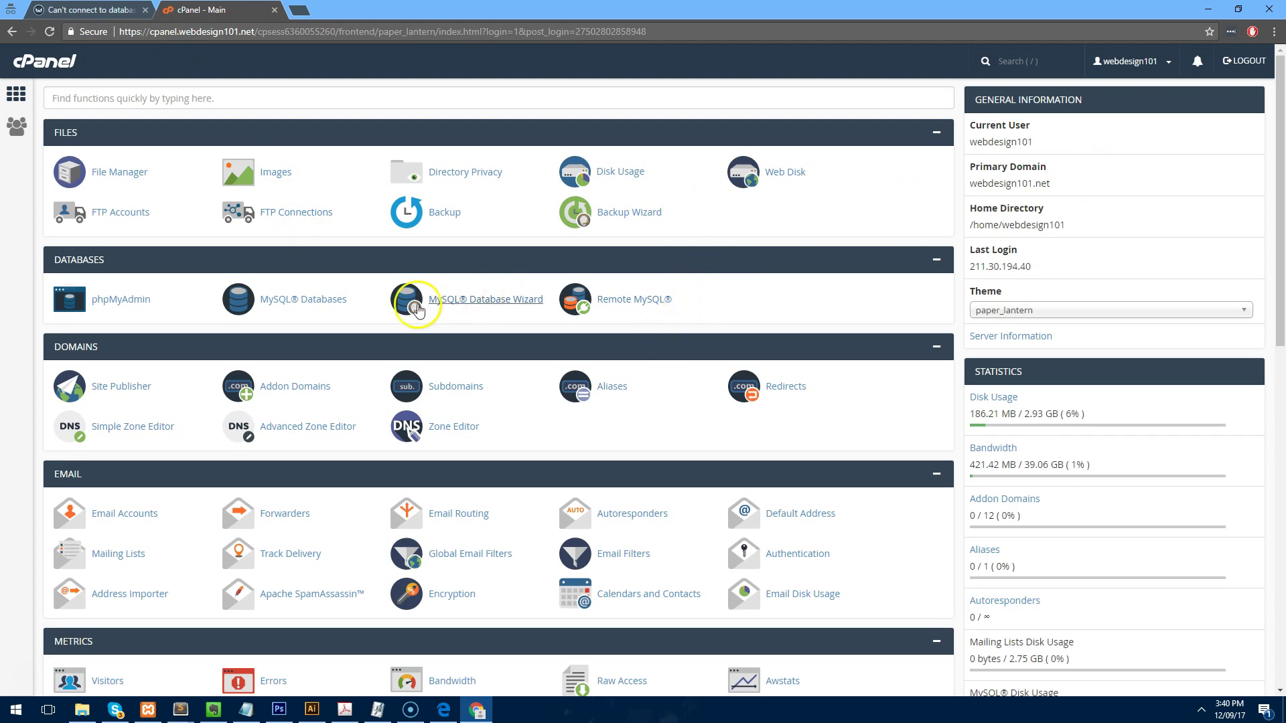
Create the MySQL database webdesig_sendy.
{"action": "left_click", "coordinate": [333, 308]}
{"action": "scroll", "coordinate": [339, 313], "scroll_direction": "down", "scroll_amount": 6}
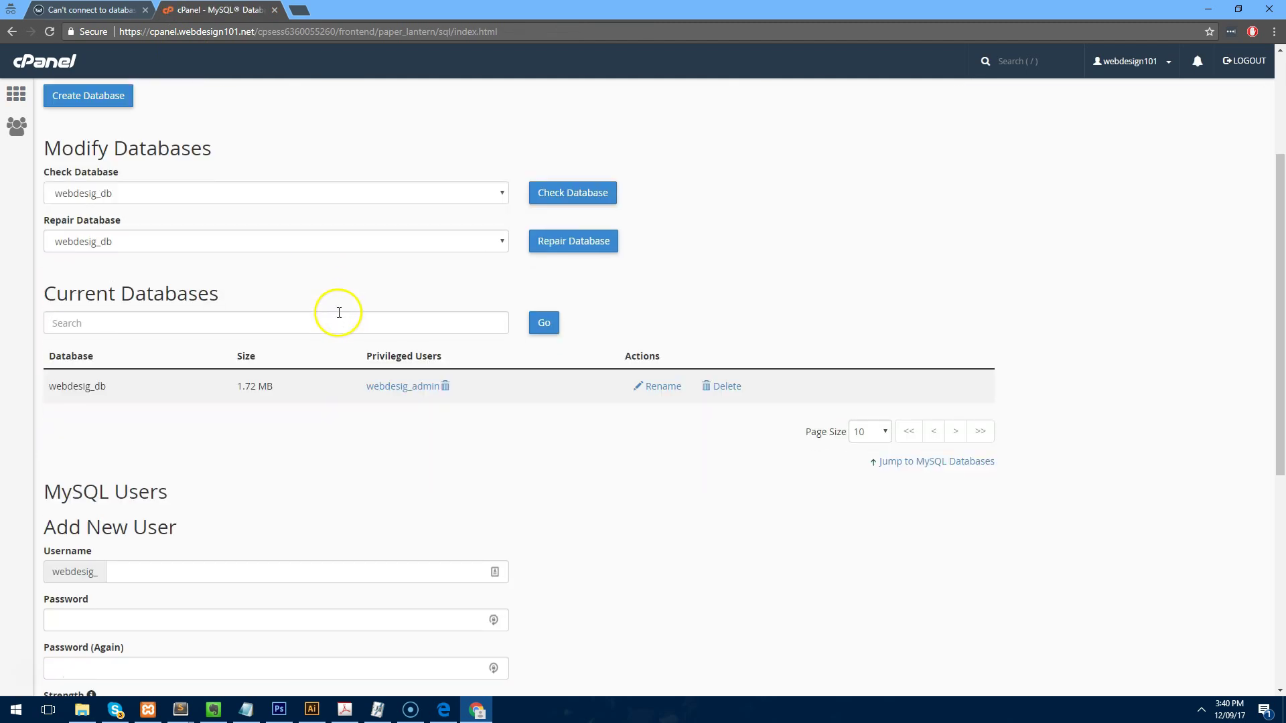
{"action": "scroll", "coordinate": [339, 317], "scroll_direction": "up", "scroll_amount": 6}
{"action": "left_click", "coordinate": [176, 270]}
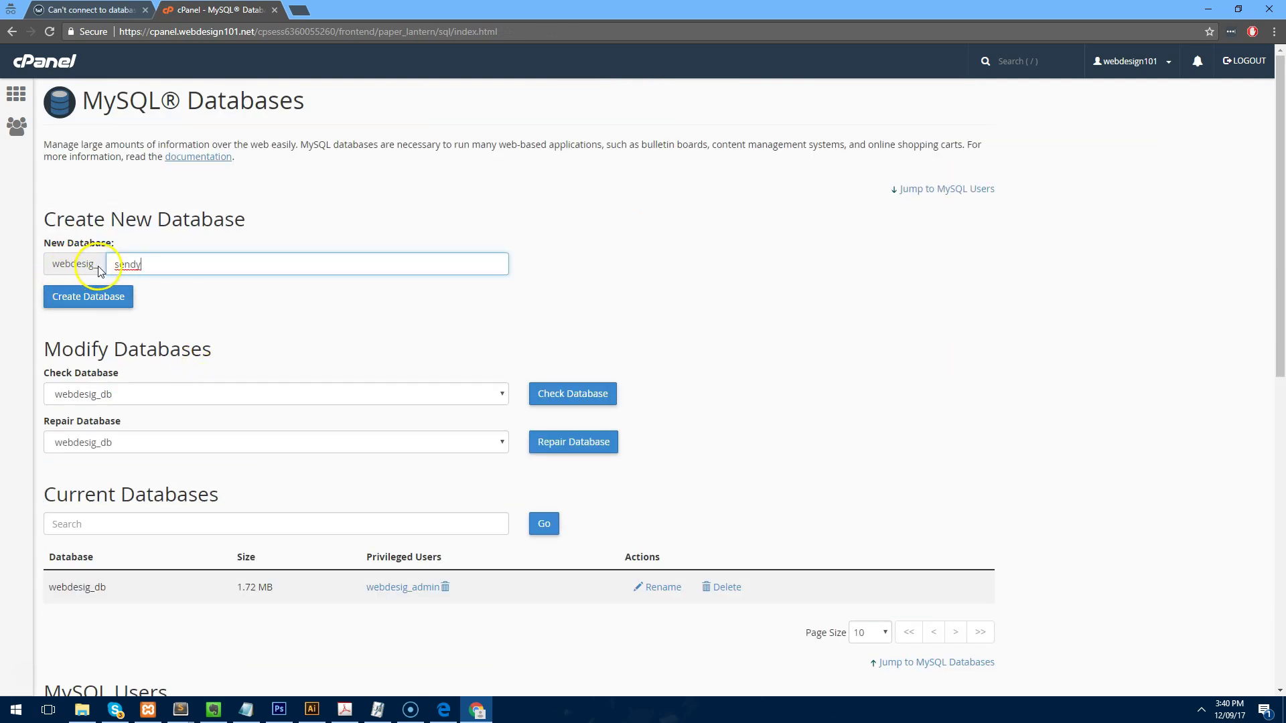
{"action": "left_click", "coordinate": [102, 295]}
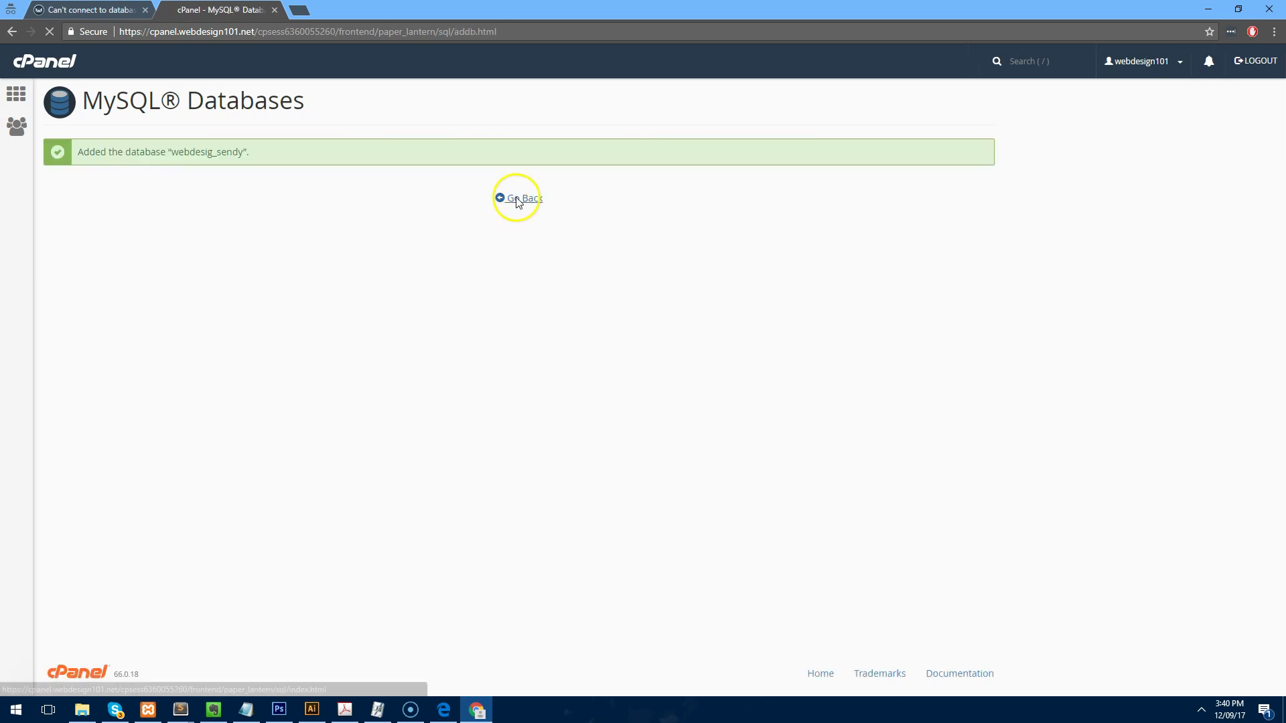
{"action": "left_click", "coordinate": [516, 198]}
{"action": "scroll", "coordinate": [449, 367], "scroll_direction": "down", "scroll_amount": 9}
Create the database user 'sendy' with a generated password.
{"action": "left_click", "coordinate": [208, 201]}
{"action": "type", "text": "sendy"}
{"action": "key", "text": "Tab"}
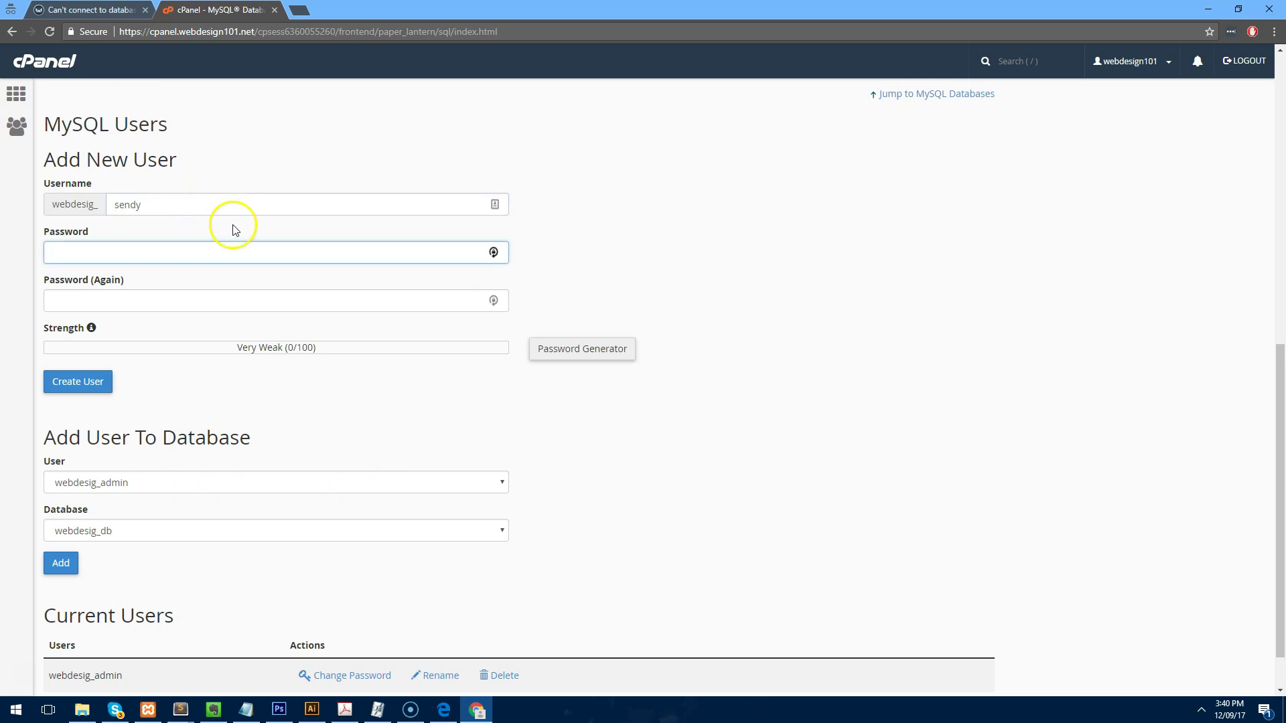
{"action": "left_click", "coordinate": [590, 349]}
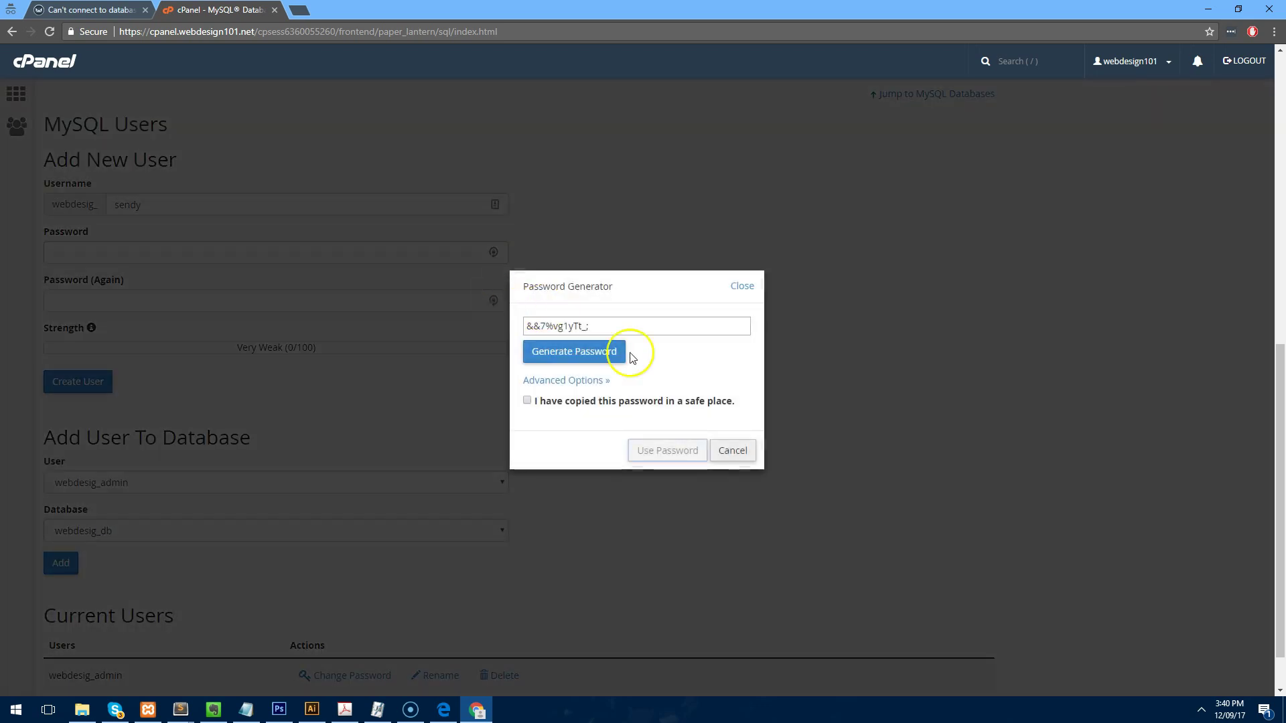
{"action": "left_click", "coordinate": [593, 407]}
{"action": "left_click", "coordinate": [660, 445]}
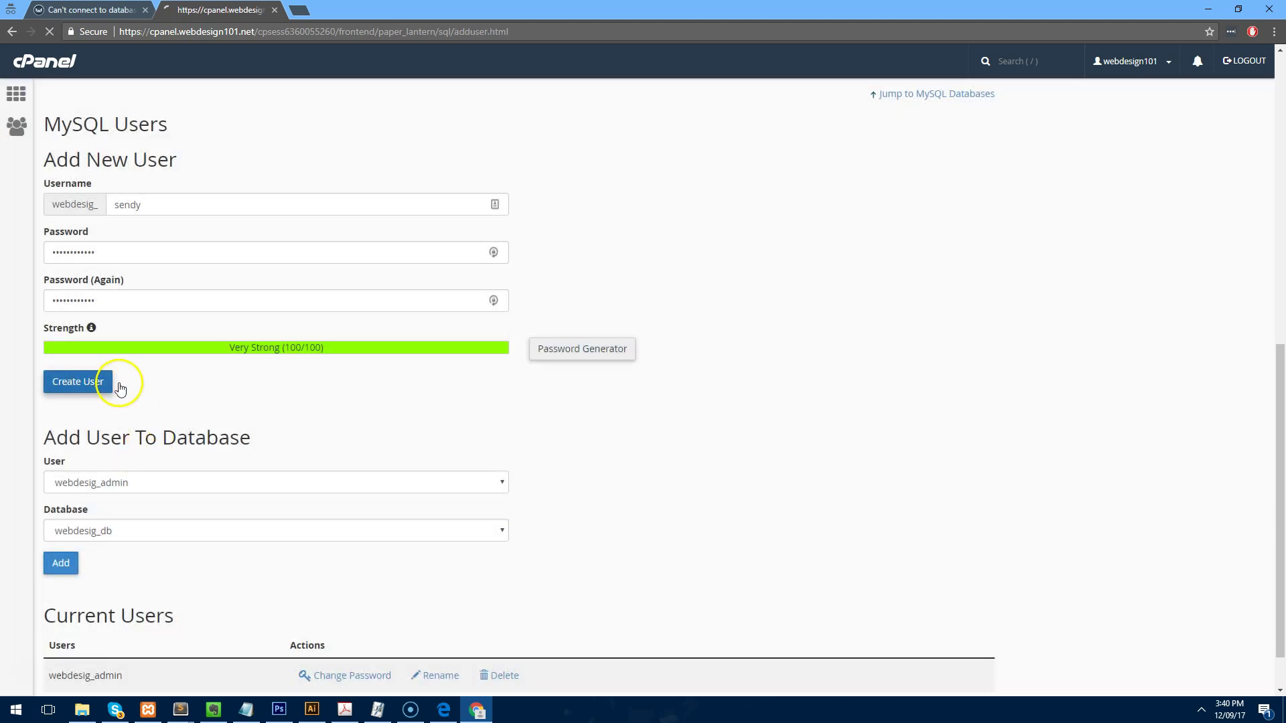
{"action": "left_click", "coordinate": [529, 199]}
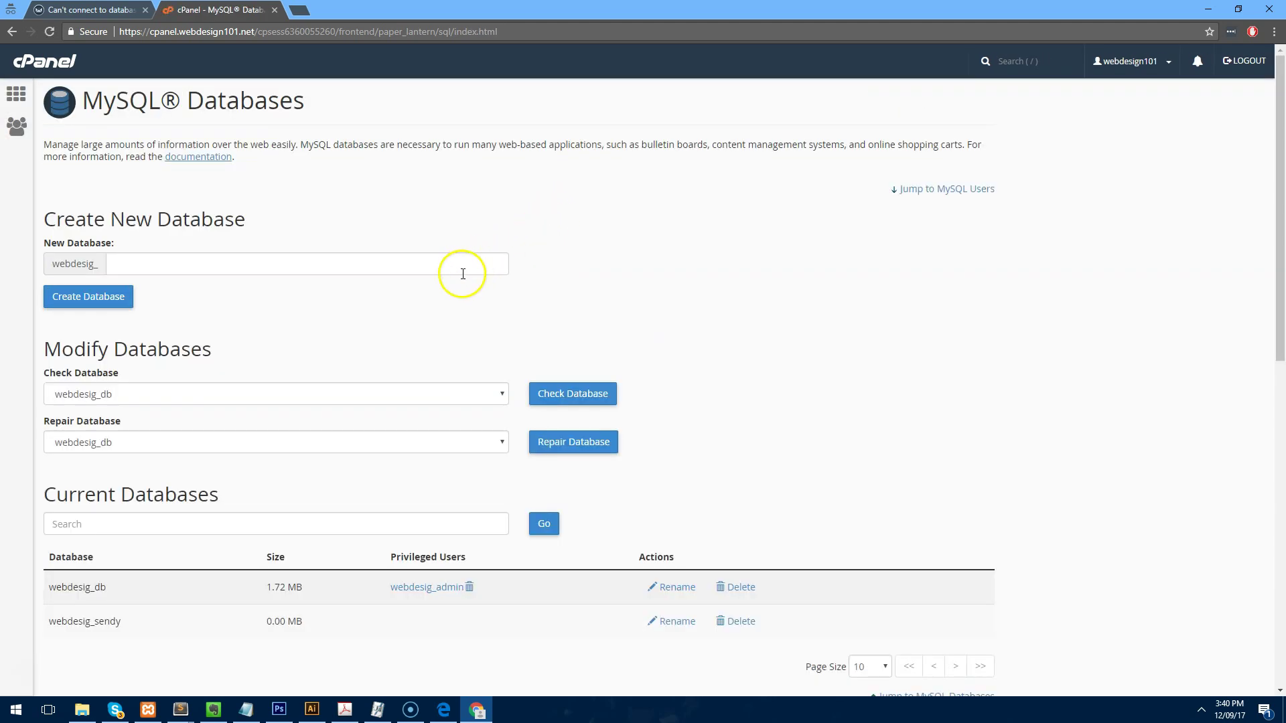
Add user webdesig_sendy to database webdesig_sendy with ALL PRIVILEGES, then return home.
{"action": "scroll", "coordinate": [460, 279], "scroll_direction": "down", "scroll_amount": 3}
{"action": "scroll", "coordinate": [431, 310], "scroll_direction": "up", "scroll_amount": 2}
{"action": "scroll", "coordinate": [253, 367], "scroll_direction": "down", "scroll_amount": 5}
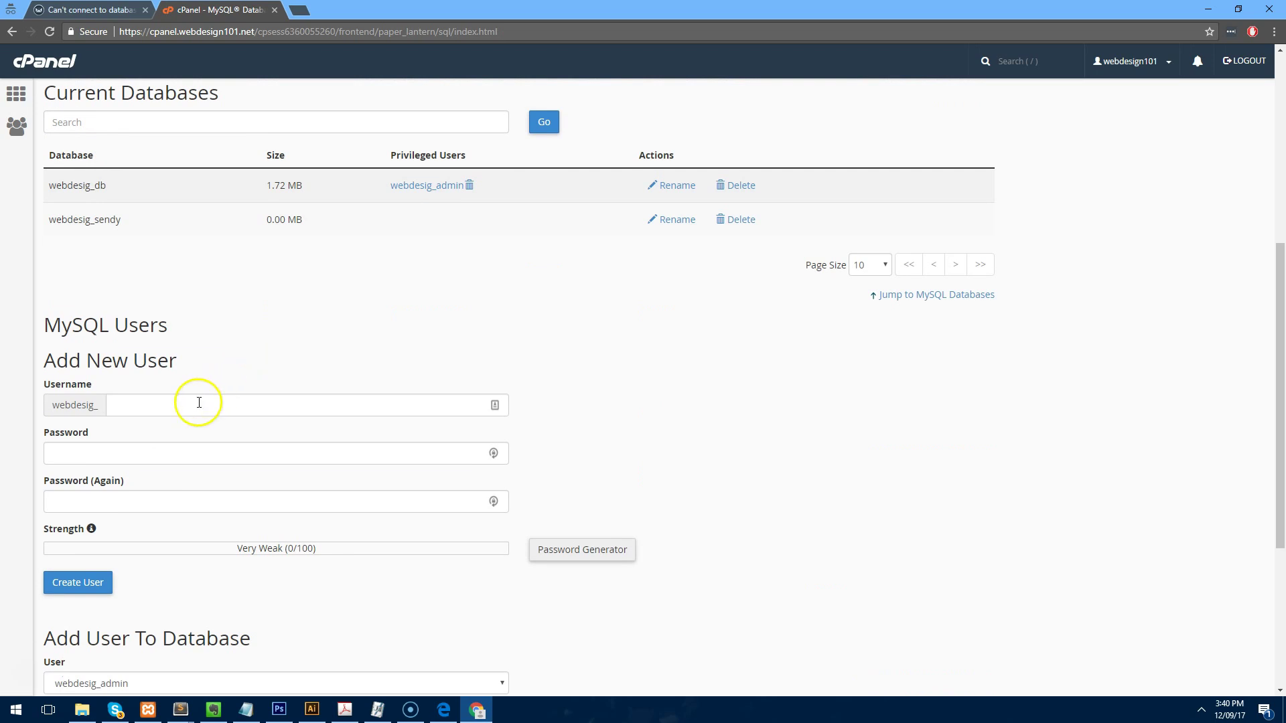
{"action": "scroll", "coordinate": [199, 403], "scroll_direction": "down", "scroll_amount": 4}
{"action": "left_click", "coordinate": [172, 392]}
{"action": "left_click", "coordinate": [174, 423]}
{"action": "left_click", "coordinate": [160, 440]}
{"action": "left_click", "coordinate": [124, 472]}
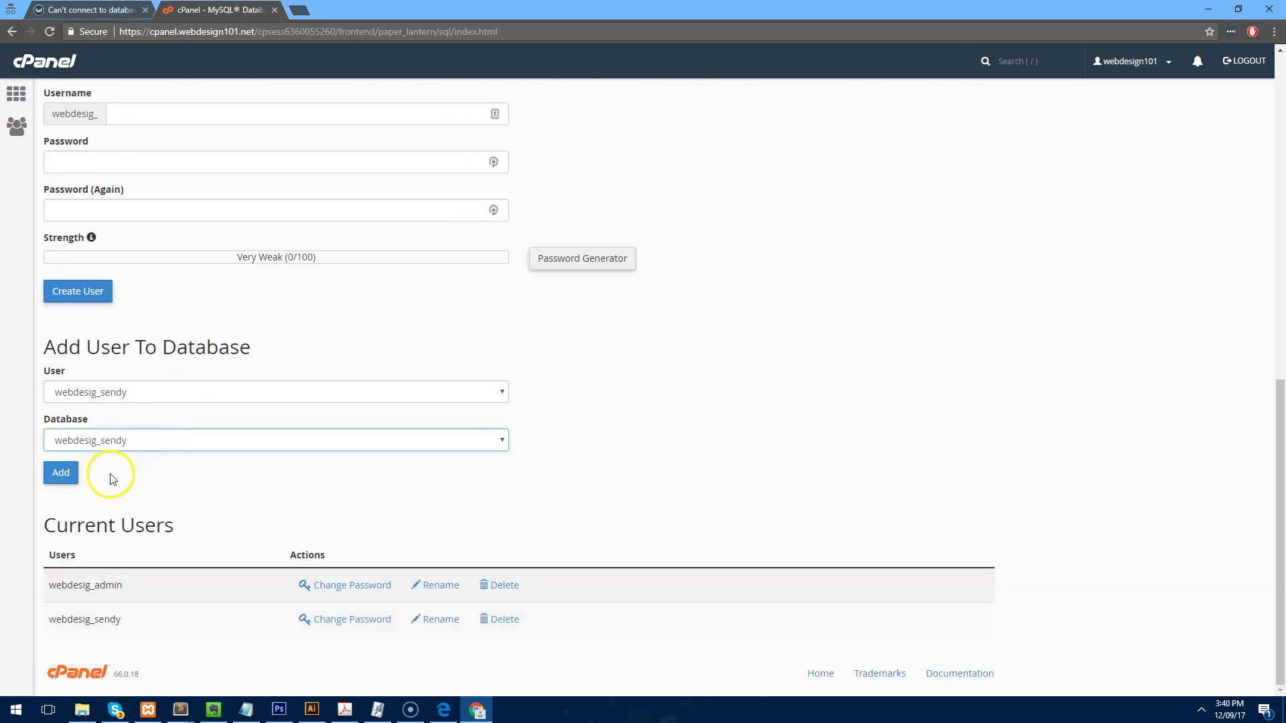
{"action": "left_click", "coordinate": [70, 478]}
{"action": "left_click", "coordinate": [124, 224]}
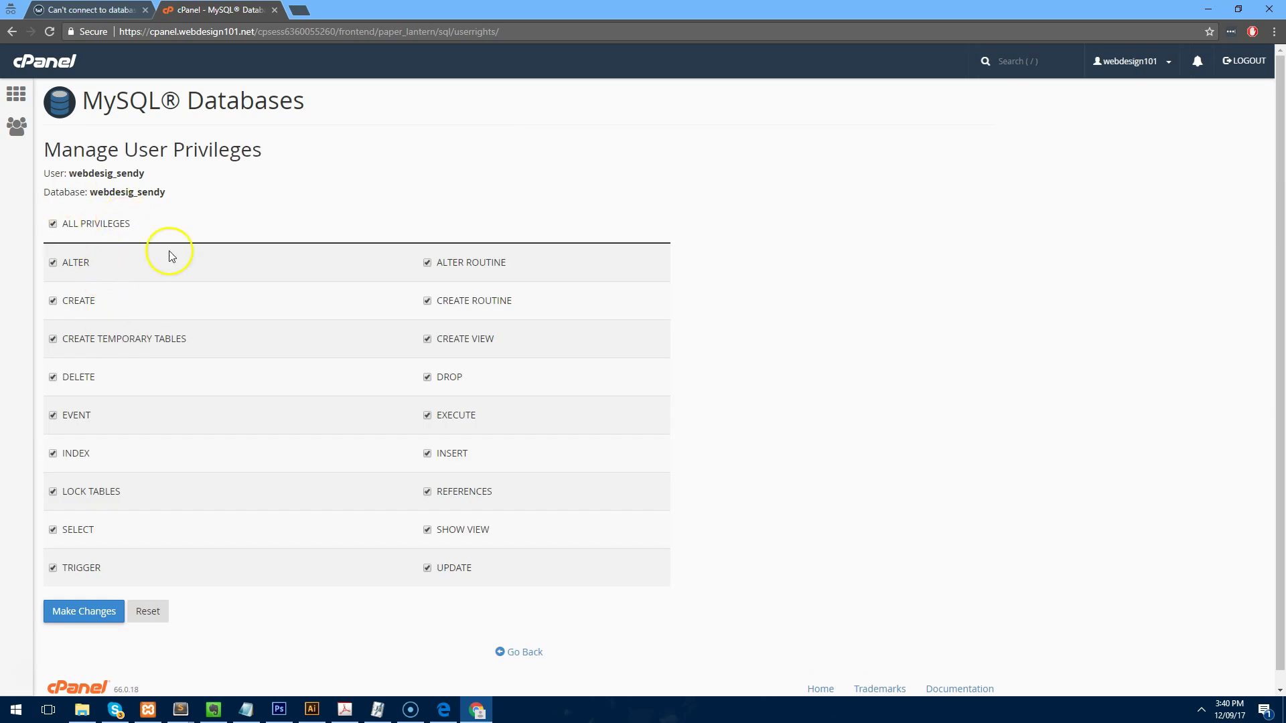
{"action": "left_click", "coordinate": [70, 612]}
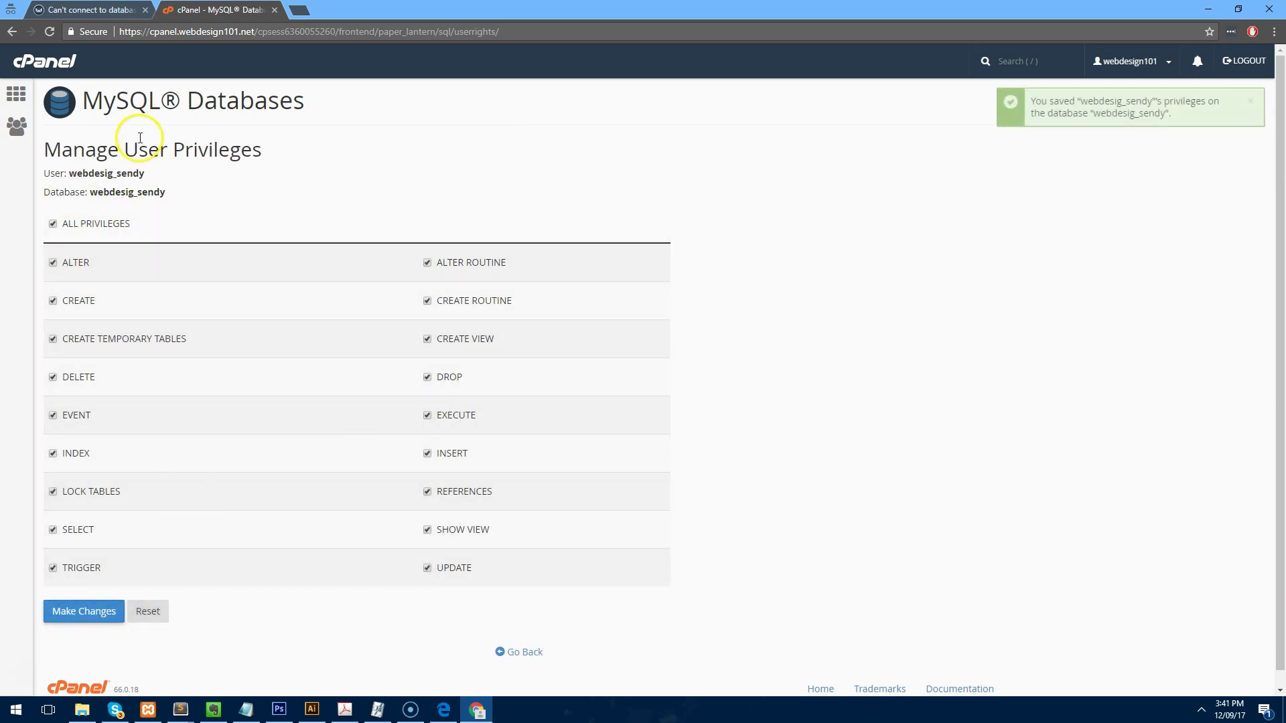
{"action": "left_click", "coordinate": [16, 94]}
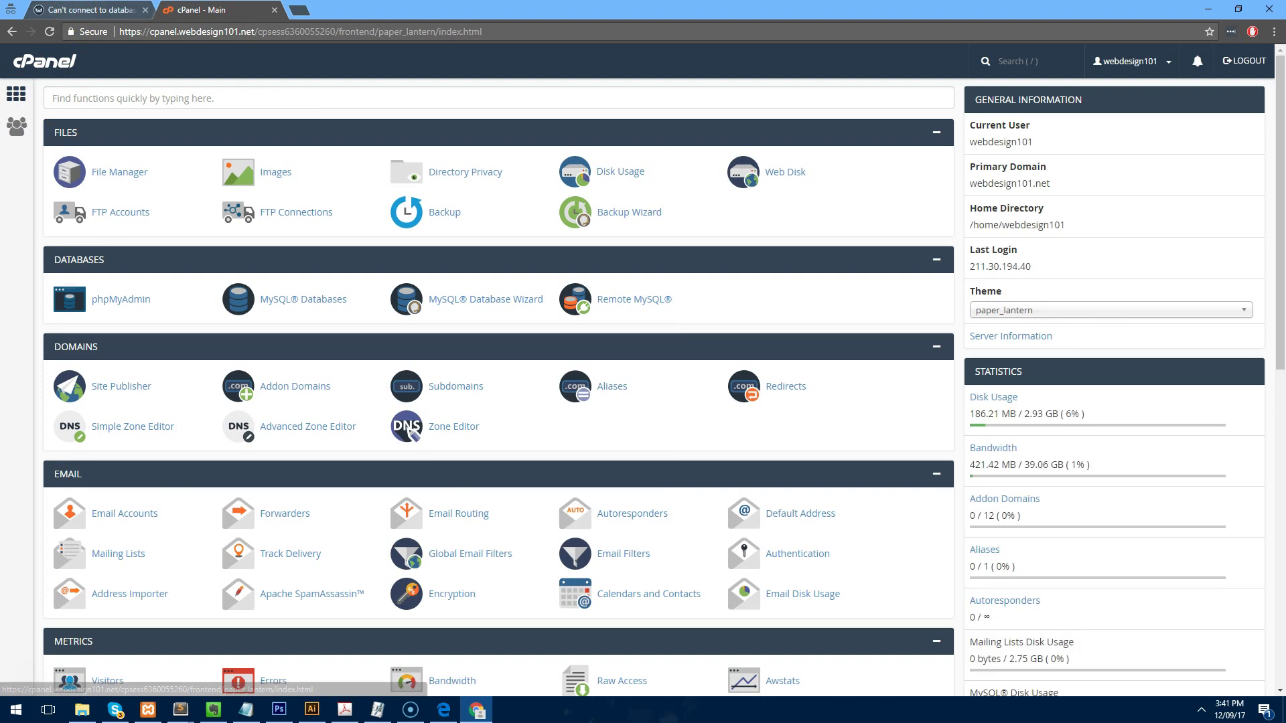
Open config.php from email.webdesign101.net/includes in cPanel's File Manager editor.
{"action": "left_click", "coordinate": [142, 173]}
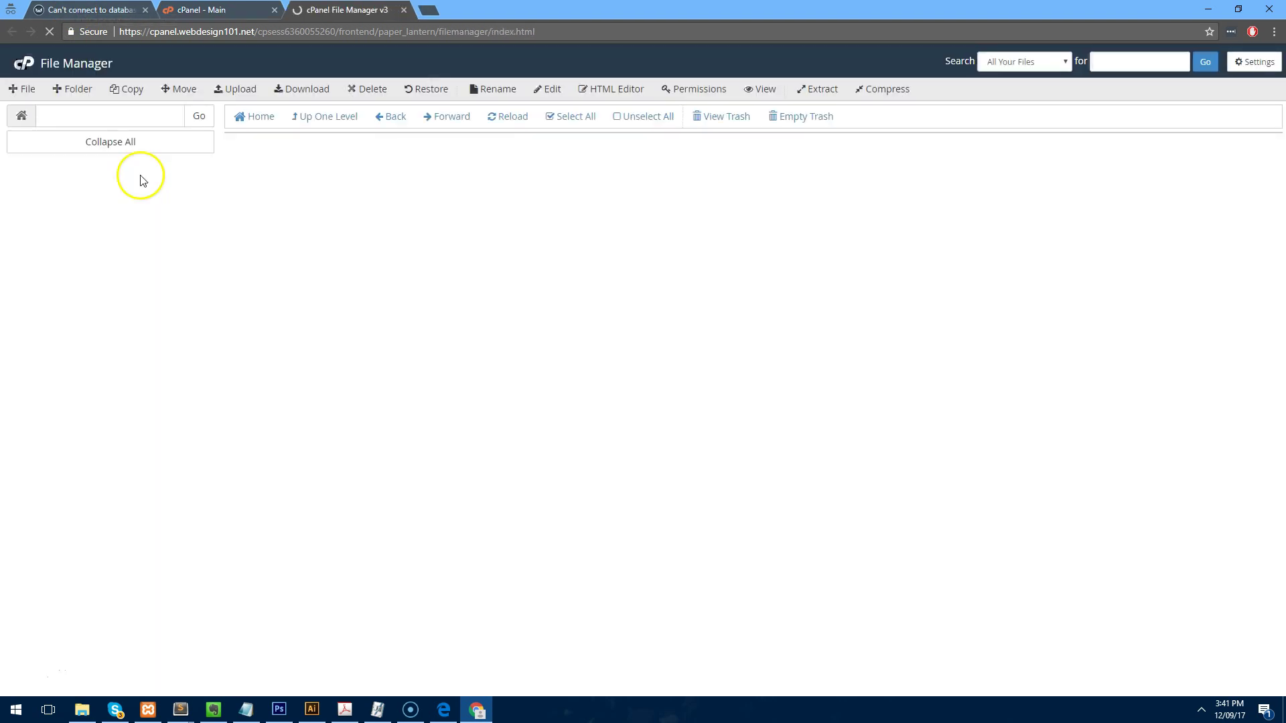
{"action": "double_click", "coordinate": [249, 399]}
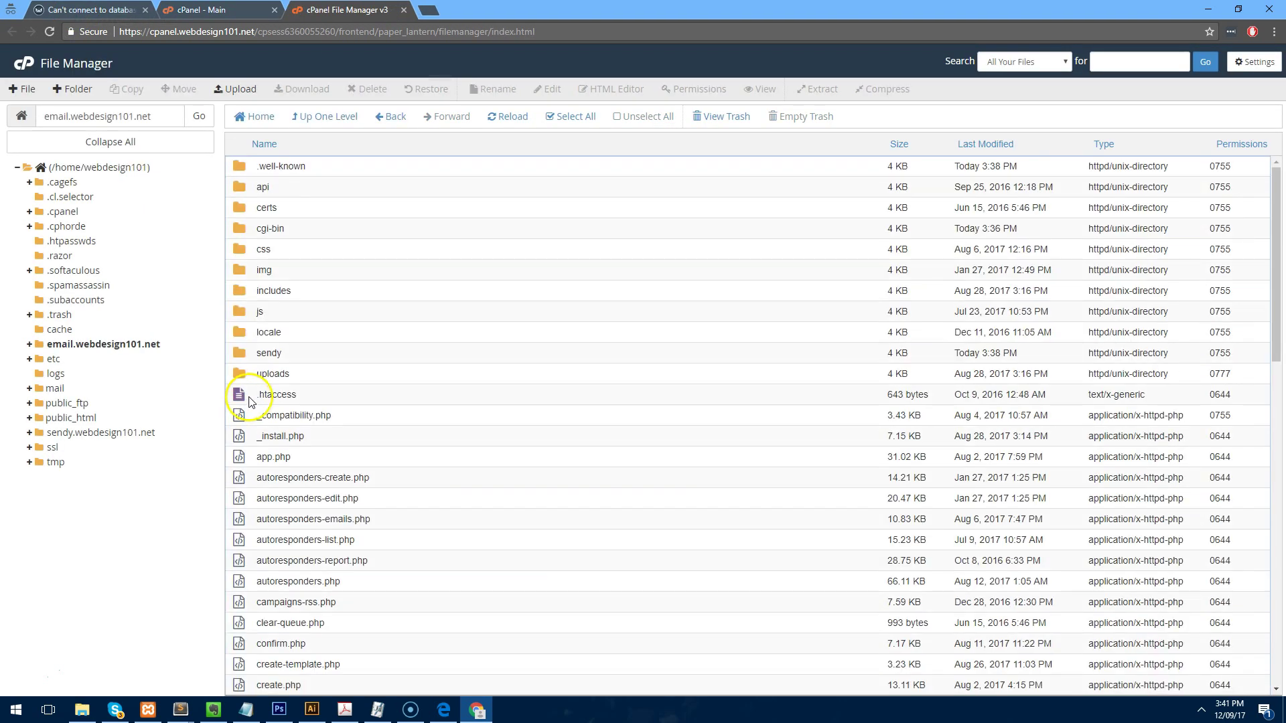
{"action": "double_click", "coordinate": [245, 293]}
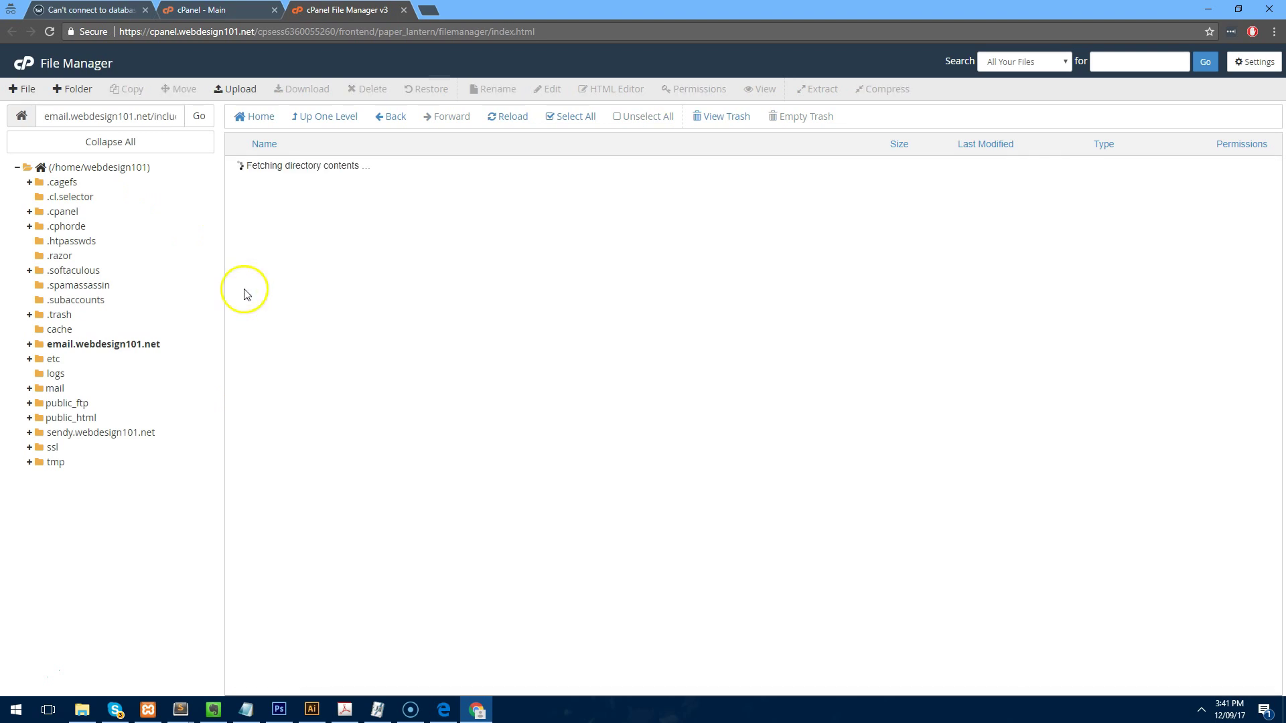
{"action": "right_click", "coordinate": [261, 461]}
{"action": "left_click", "coordinate": [293, 509]}
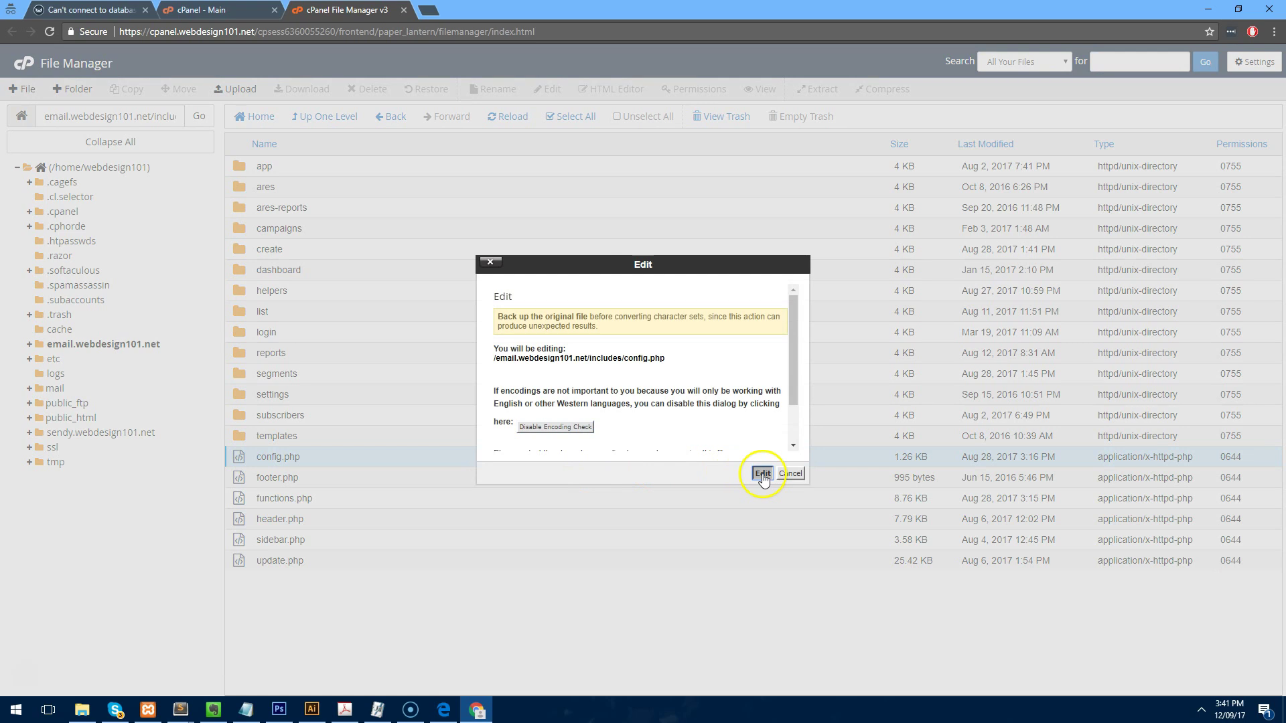
{"action": "left_click", "coordinate": [763, 474]}
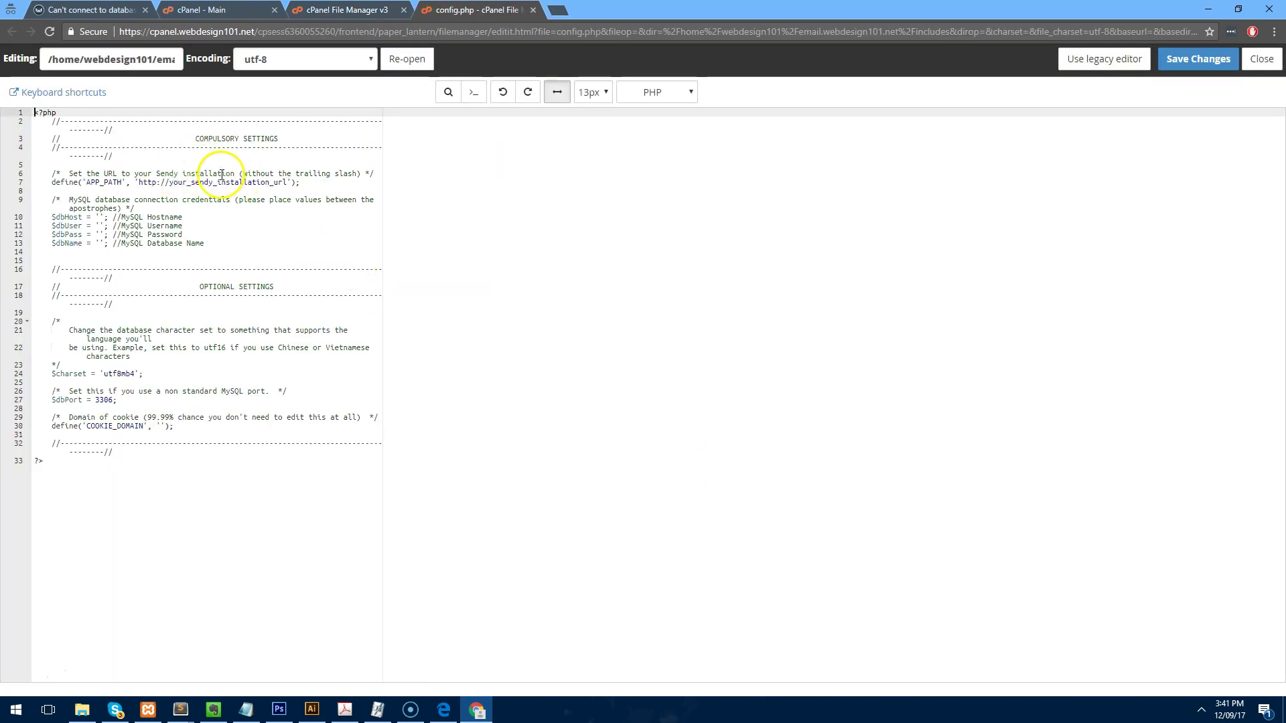
Set APP_PATH to the email. URL and fill $dbHost localhost, $dbUser, $dbPass and $dbName webdesig_sendy.
{"action": "left_click_drag", "start_coordinate": [287, 181], "coordinate": [180, 182]}
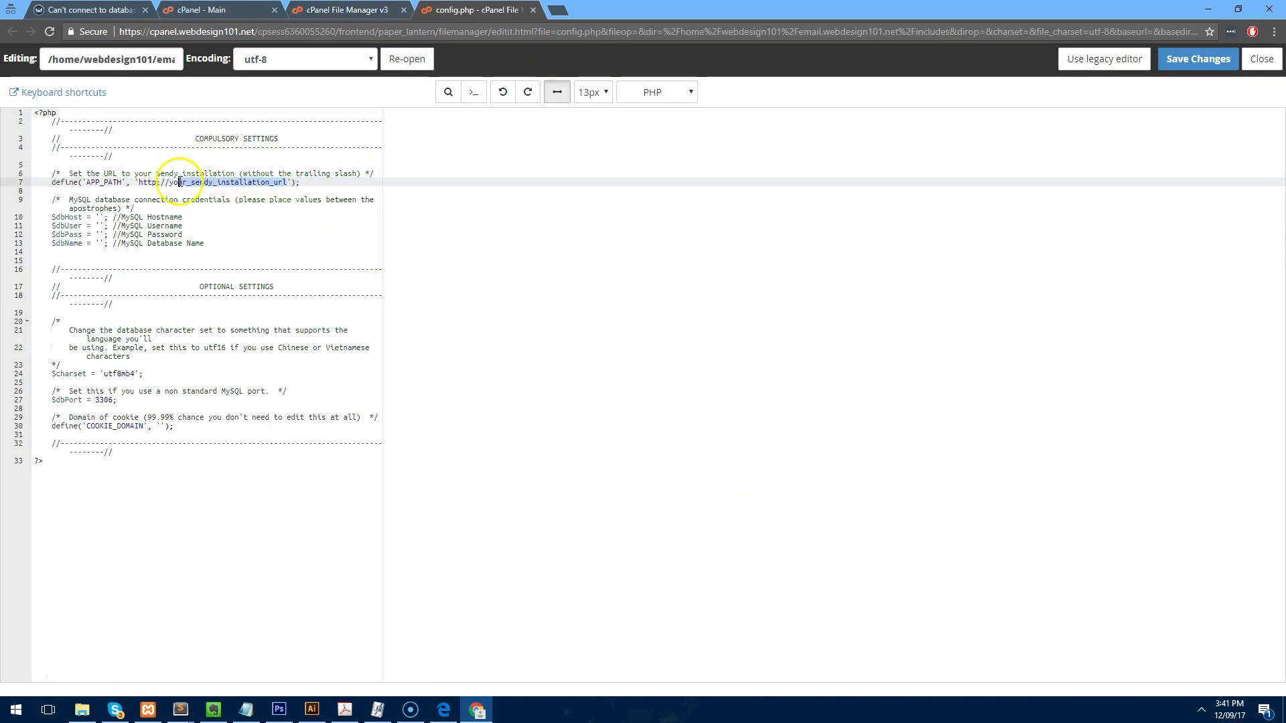
{"action": "type", "text": "email.webdesign101.n"}
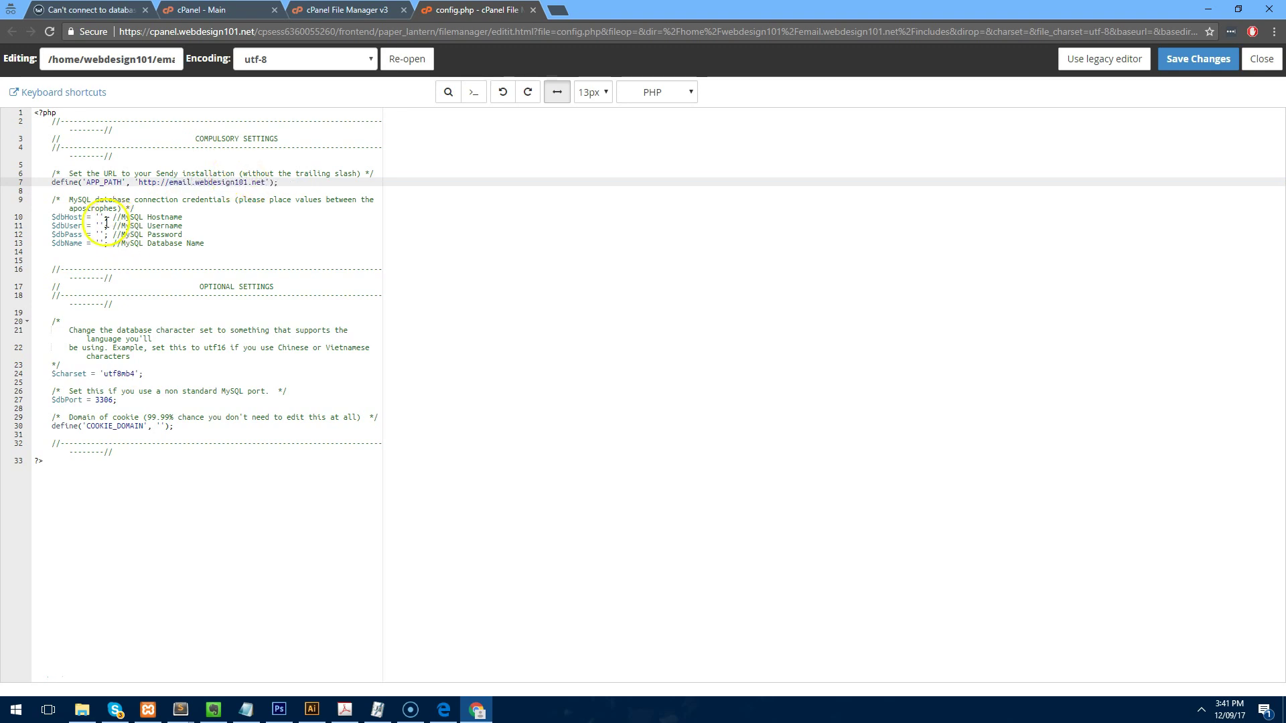
{"action": "left_click", "coordinate": [106, 216]}
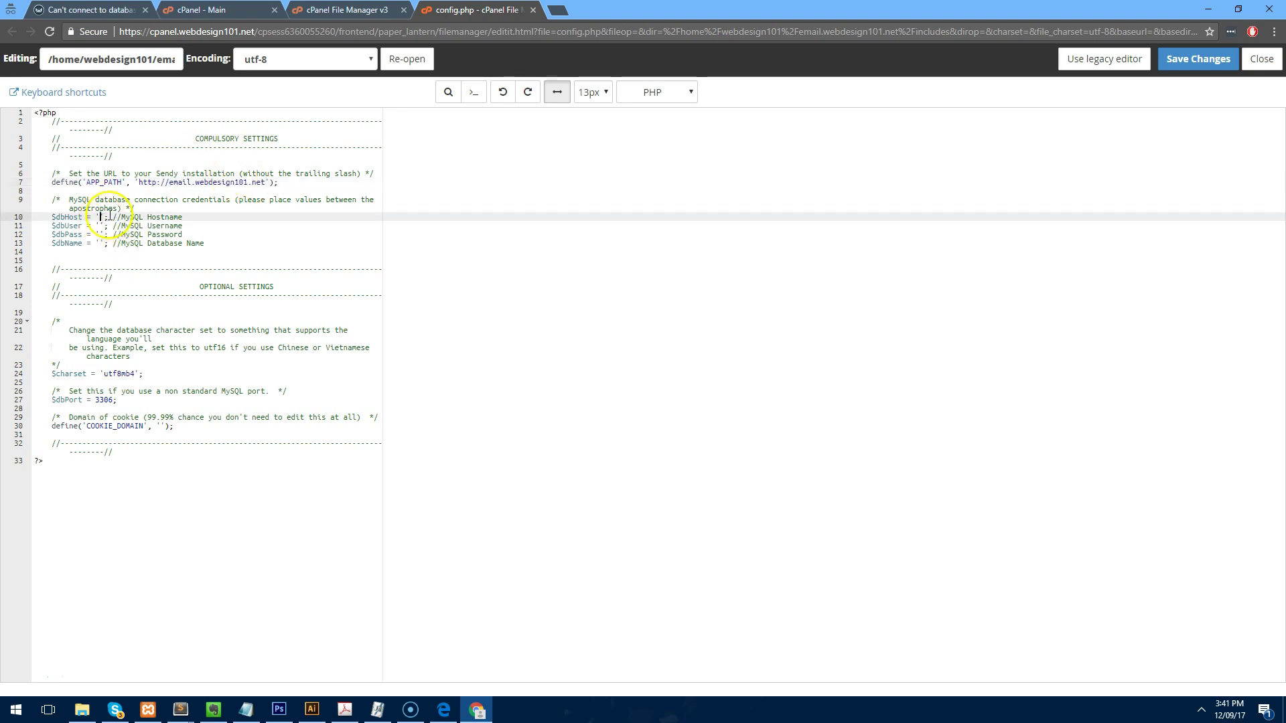
{"action": "type", "text": "localhost"}
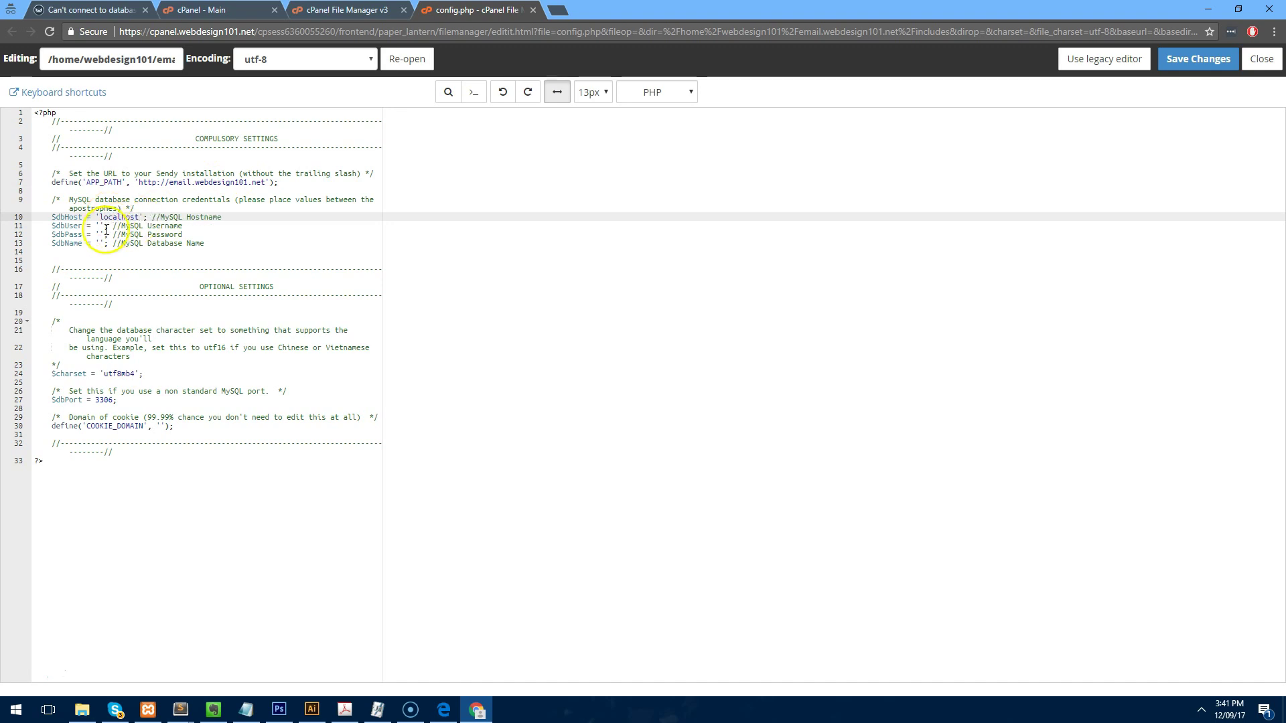
{"action": "left_click", "coordinate": [104, 227]}
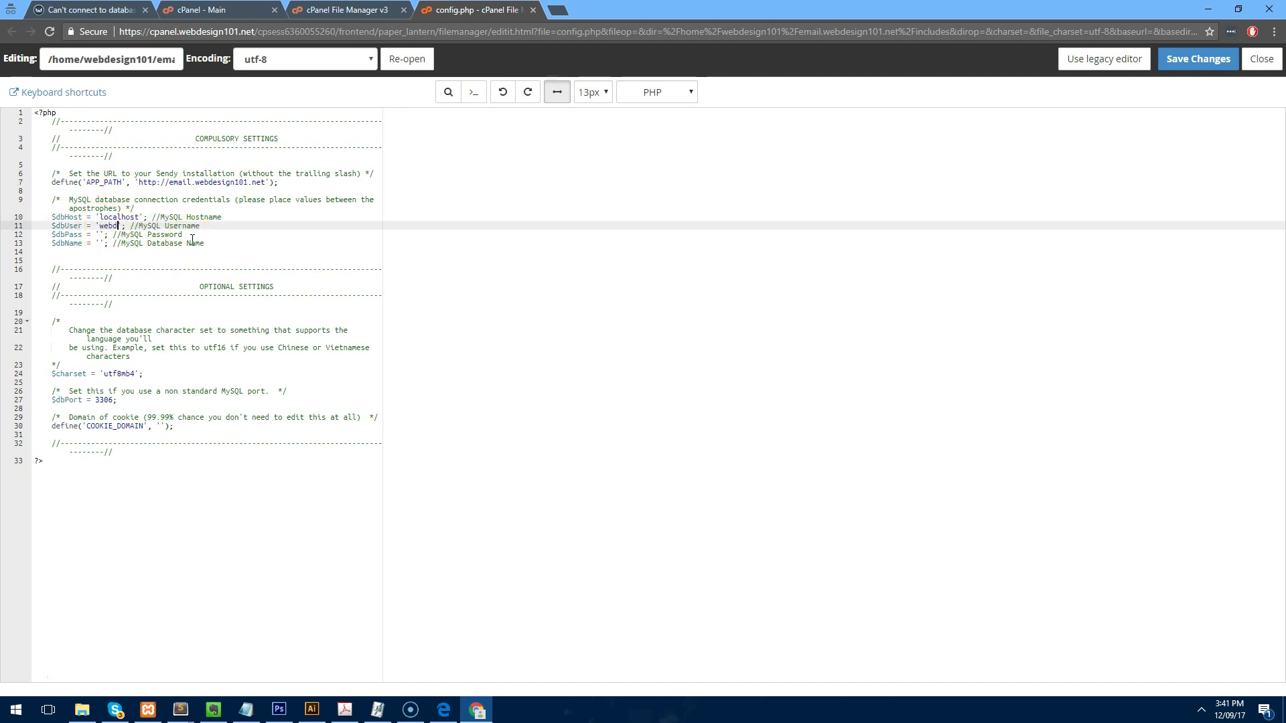
{"action": "type", "text": "webdesig_send"}
{"action": "left_click", "coordinate": [99, 236]}
{"action": "key", "text": "ctrl+v"}
{"action": "left_click", "coordinate": [97, 245]}
{"action": "double_click", "coordinate": [161, 226]}
{"action": "key", "text": "ctrl+c"}
{"action": "left_click", "coordinate": [102, 244]}
{"action": "key", "text": "ctrl+v"}
Save config.php and reload the Sendy site in the first tab.
{"action": "left_click", "coordinate": [565, 253]}
{"action": "left_click", "coordinate": [1198, 59]}
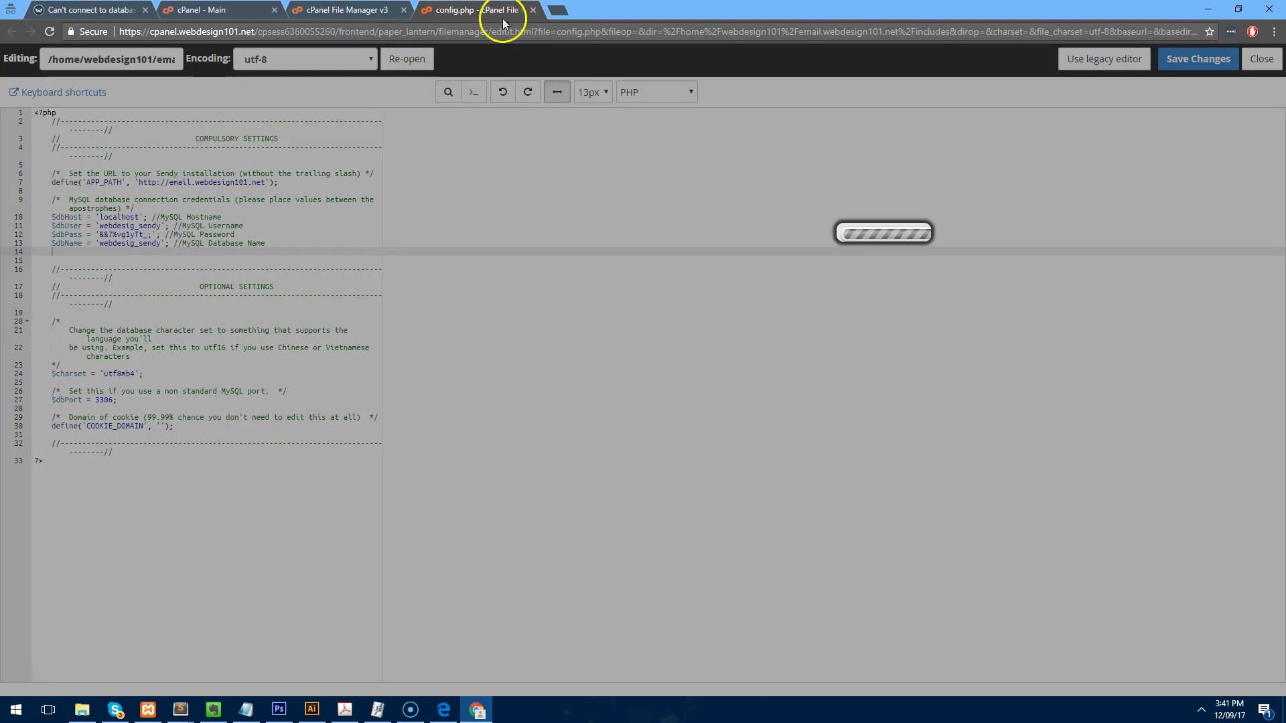
{"action": "left_click", "coordinate": [107, 10]}
{"action": "left_click", "coordinate": [50, 31]}
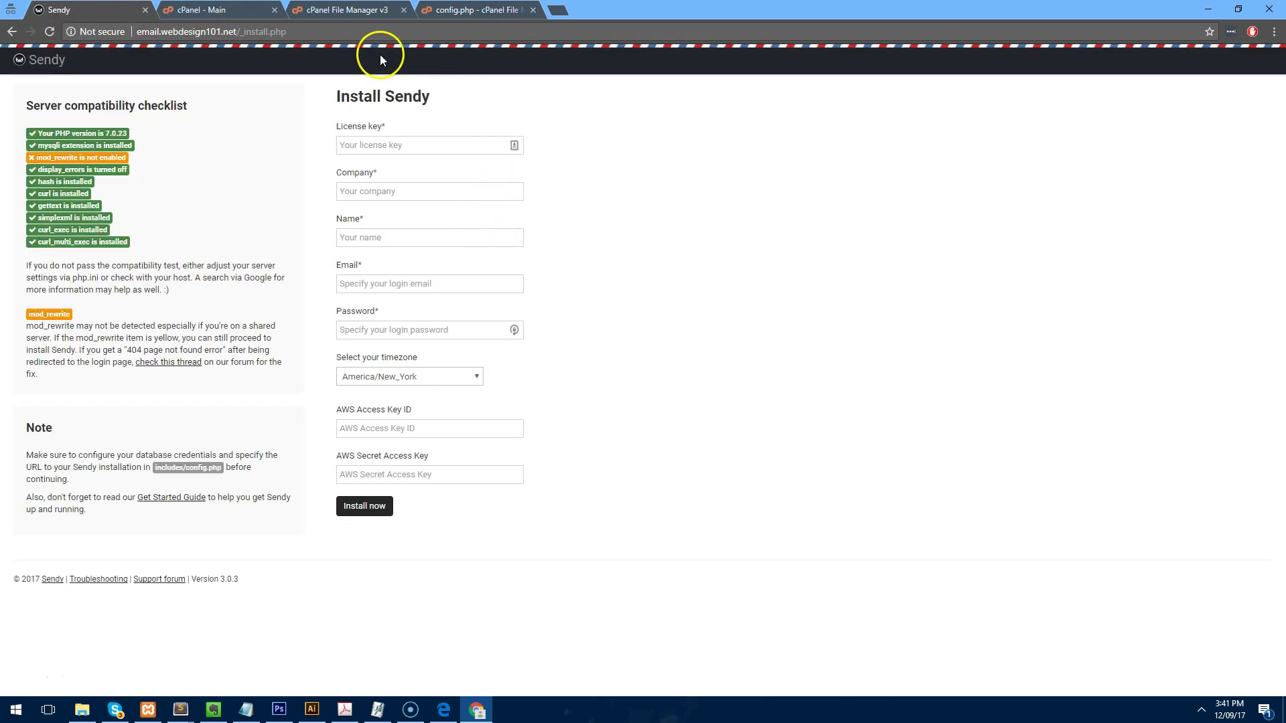
Enter the licence key, company name Web Design 101 and the admin's name.
{"action": "left_click_drag", "start_coordinate": [136, 158], "coordinate": [30, 159]}
{"action": "left_click", "coordinate": [120, 154]}
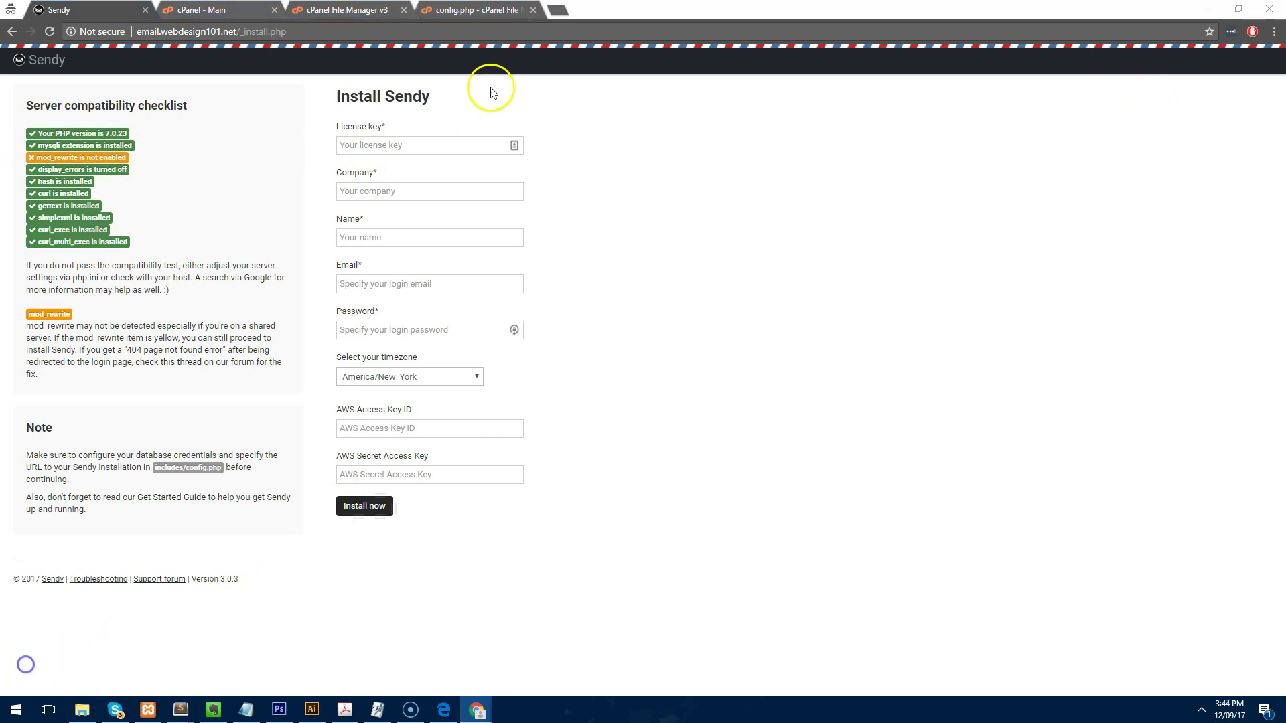
{"action": "left_click", "coordinate": [449, 143]}
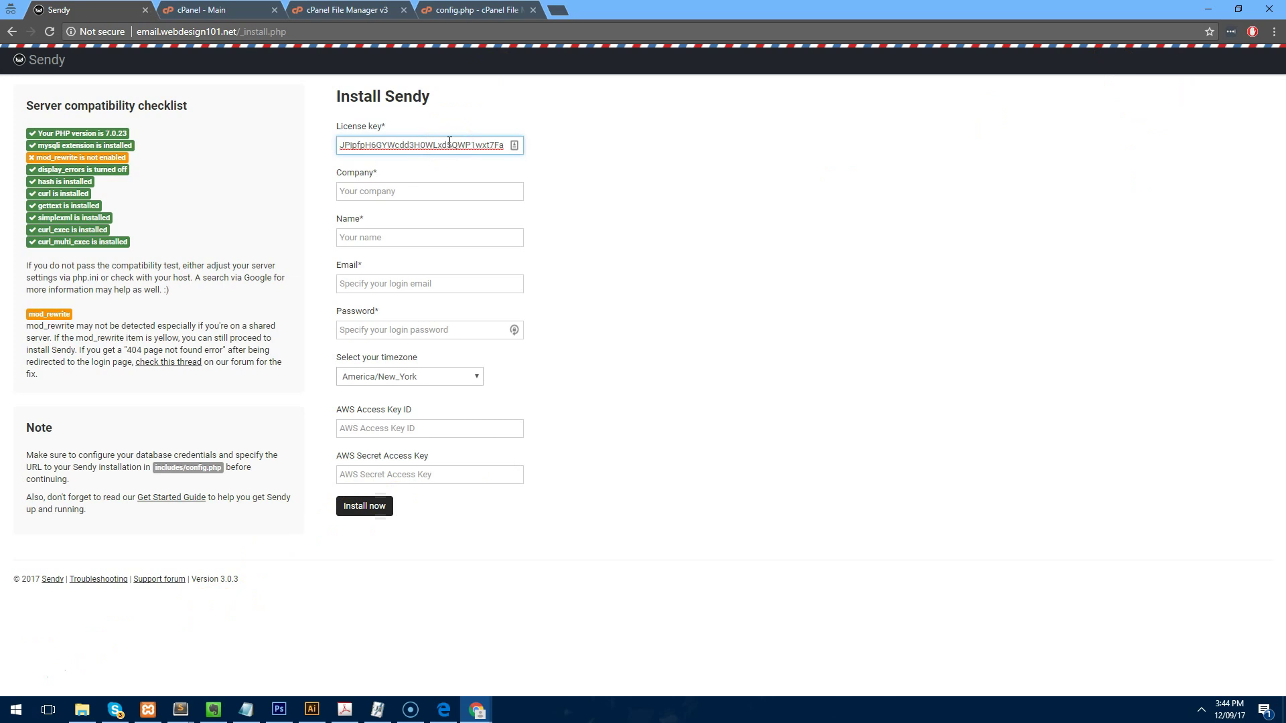
{"action": "left_click", "coordinate": [421, 187]}
{"action": "type", "text": "Web D"}
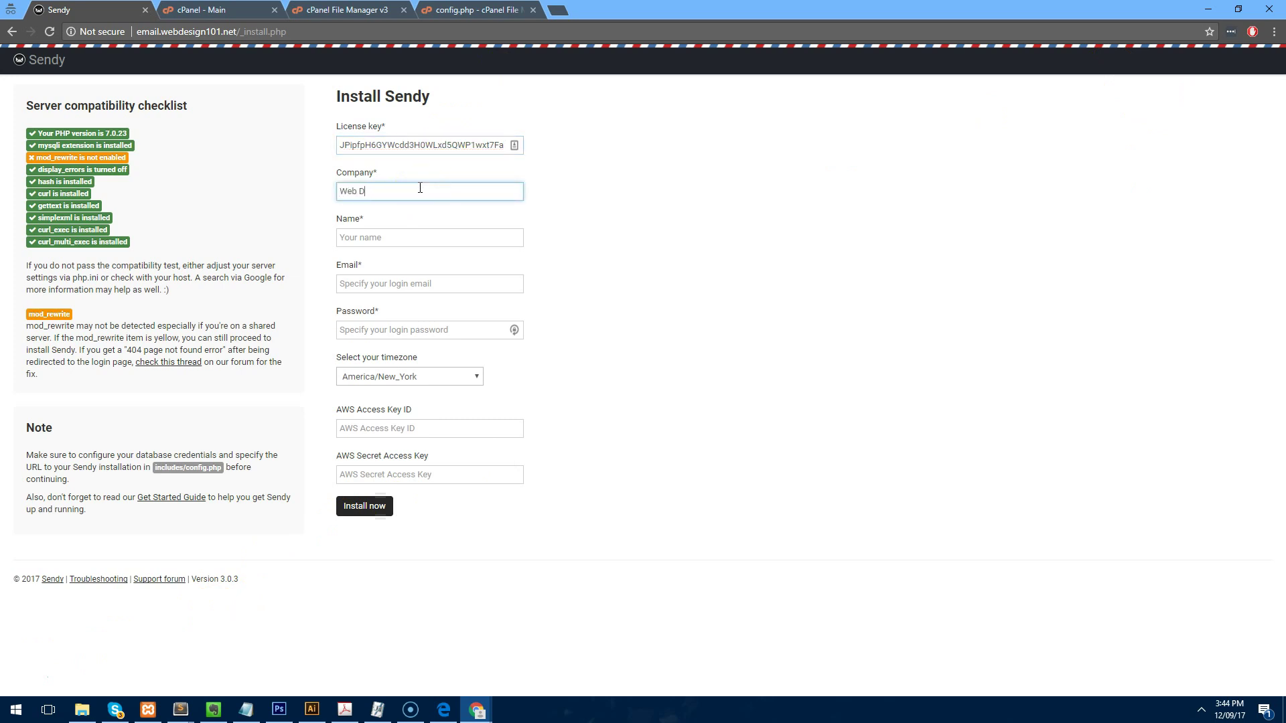
{"action": "type", "text": "esign 101"}
{"action": "key", "text": "Tab"}
{"action": "type", "text": "Sean Frei"}
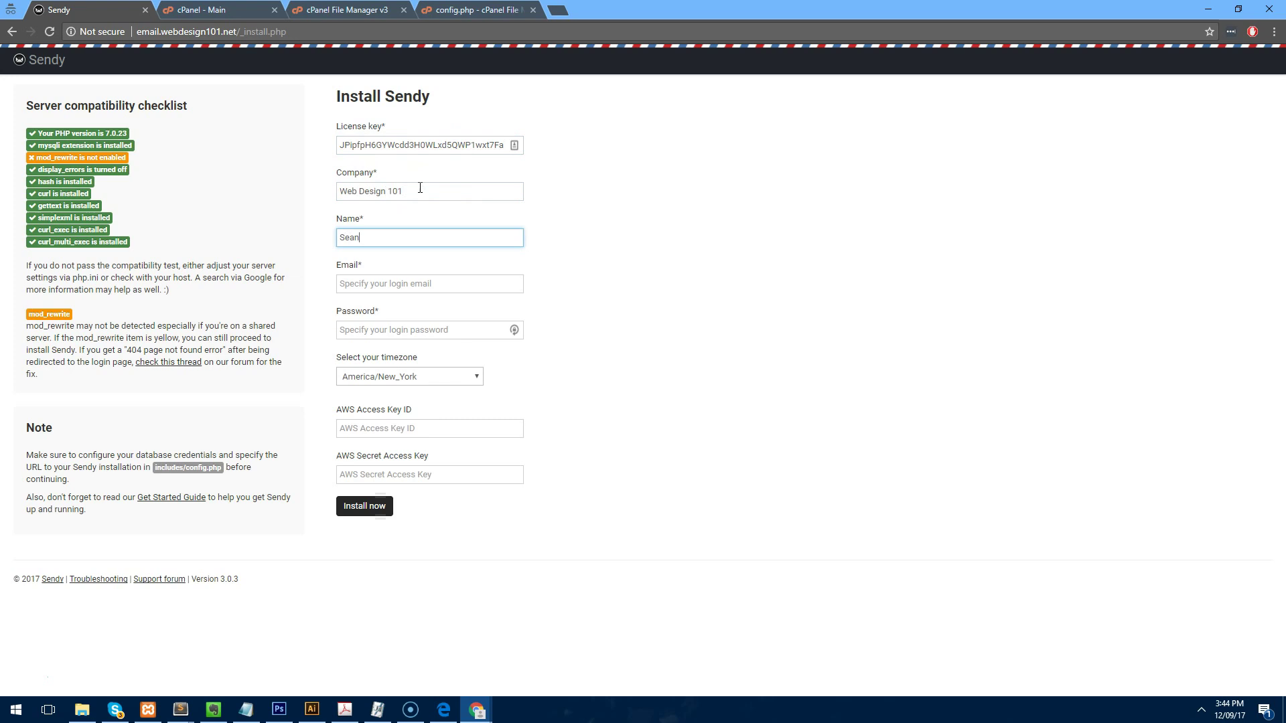
Enter the admin e-mail address and the login password.
{"action": "key", "text": "Tab"}
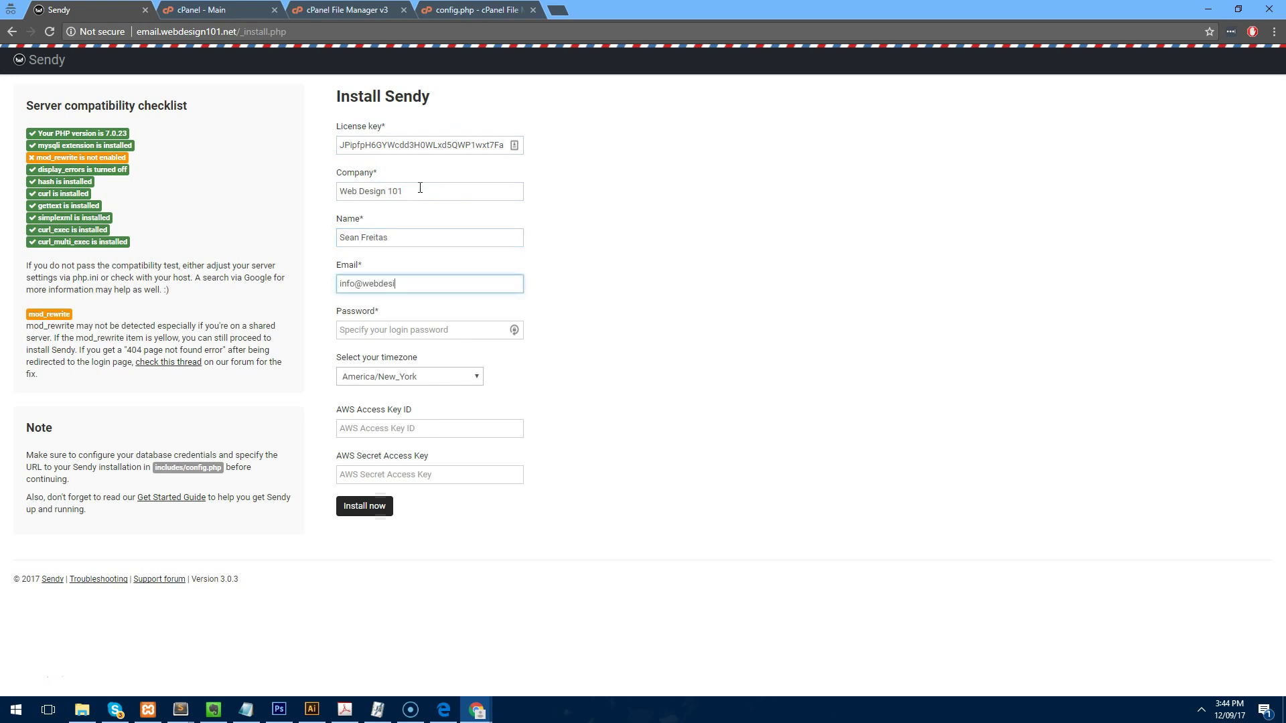
{"action": "key", "text": "ctrl+a"}
{"action": "key", "text": "ctrl+c"}
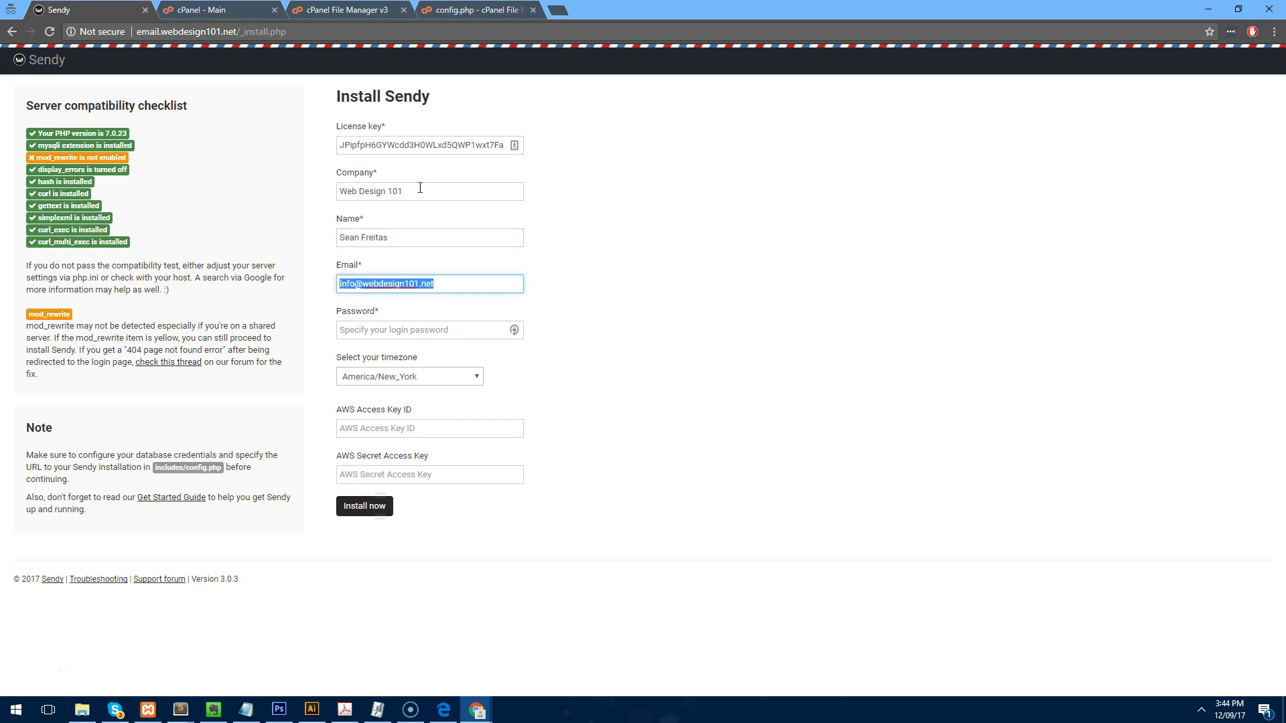
{"action": "left_click", "coordinate": [426, 331]}
{"action": "type", "text": "•"}
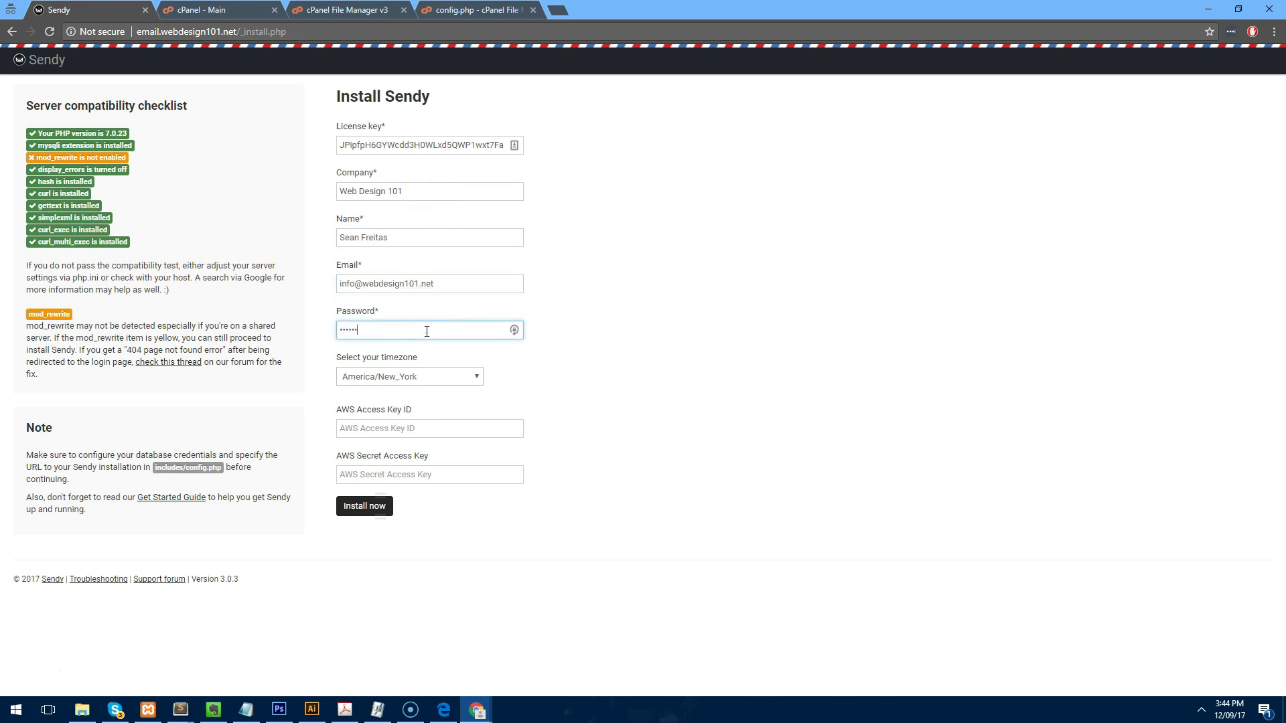
Choose the Australia/Sydney timezone and submit the form to install Sendy.
{"action": "left_click", "coordinate": [415, 380]}
{"action": "type", "text": "au"}
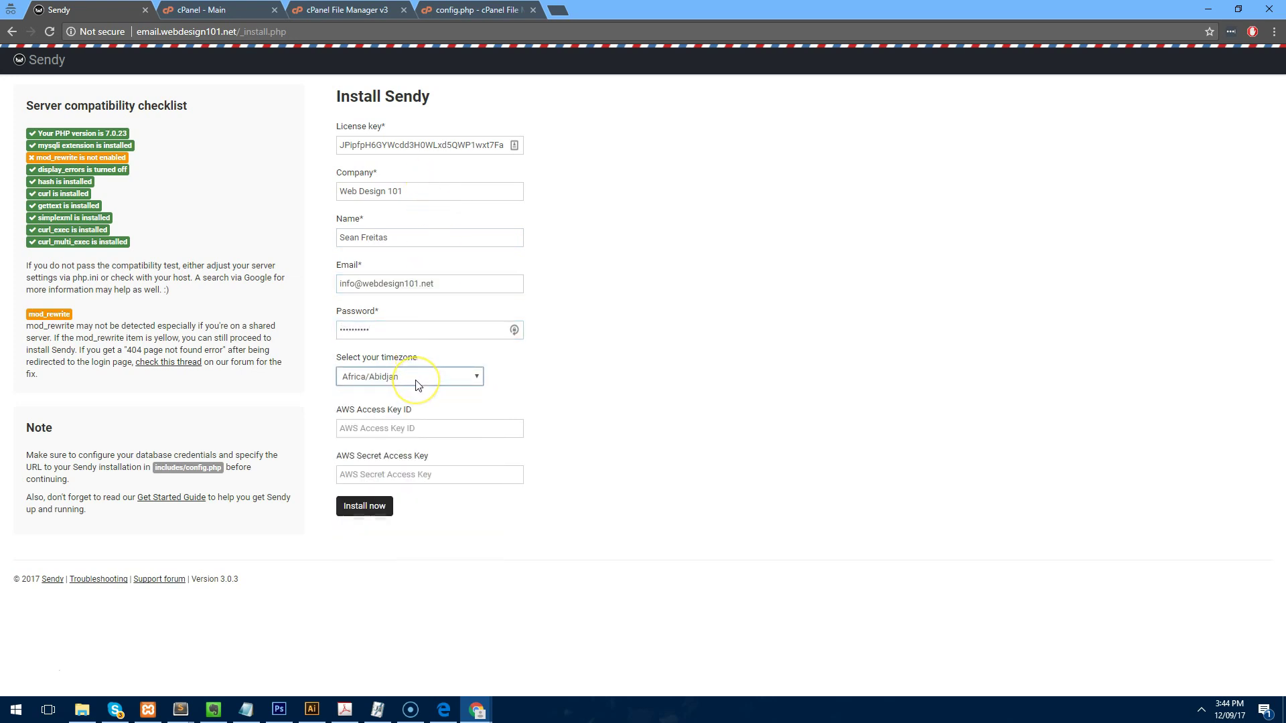
{"action": "left_click", "coordinate": [416, 380]}
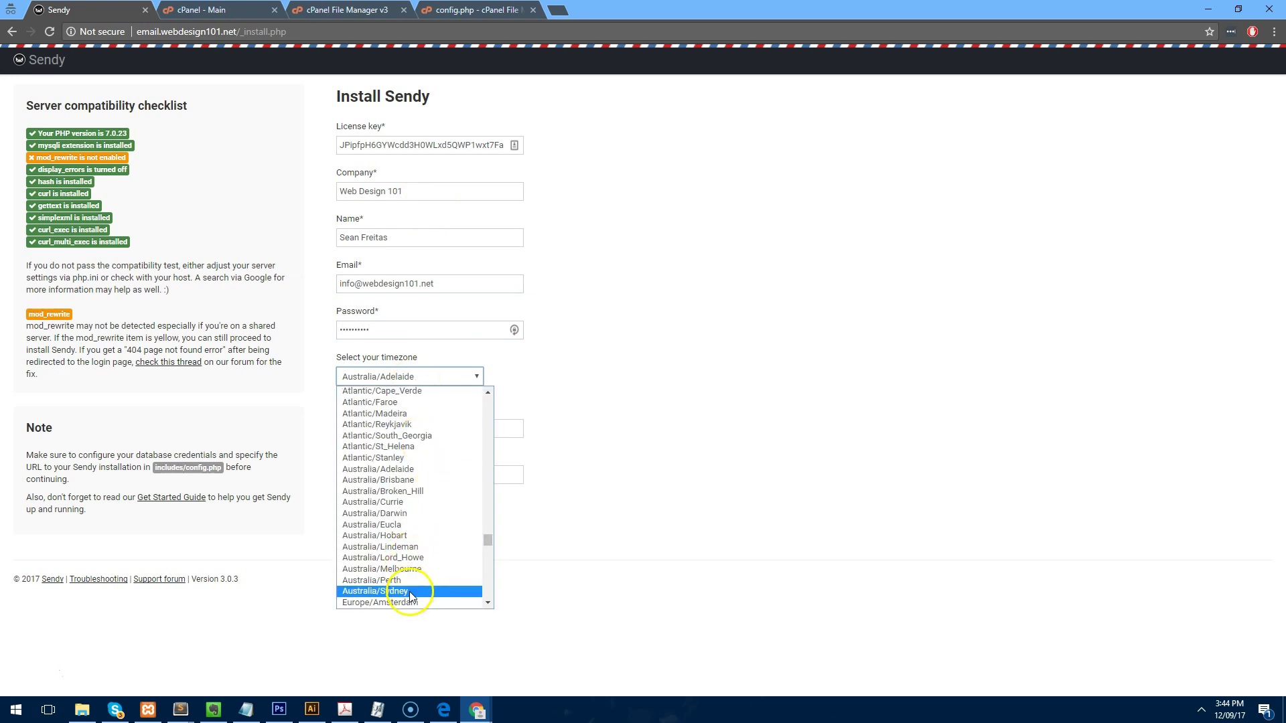
{"action": "left_click", "coordinate": [410, 592]}
{"action": "left_click", "coordinate": [424, 432]}
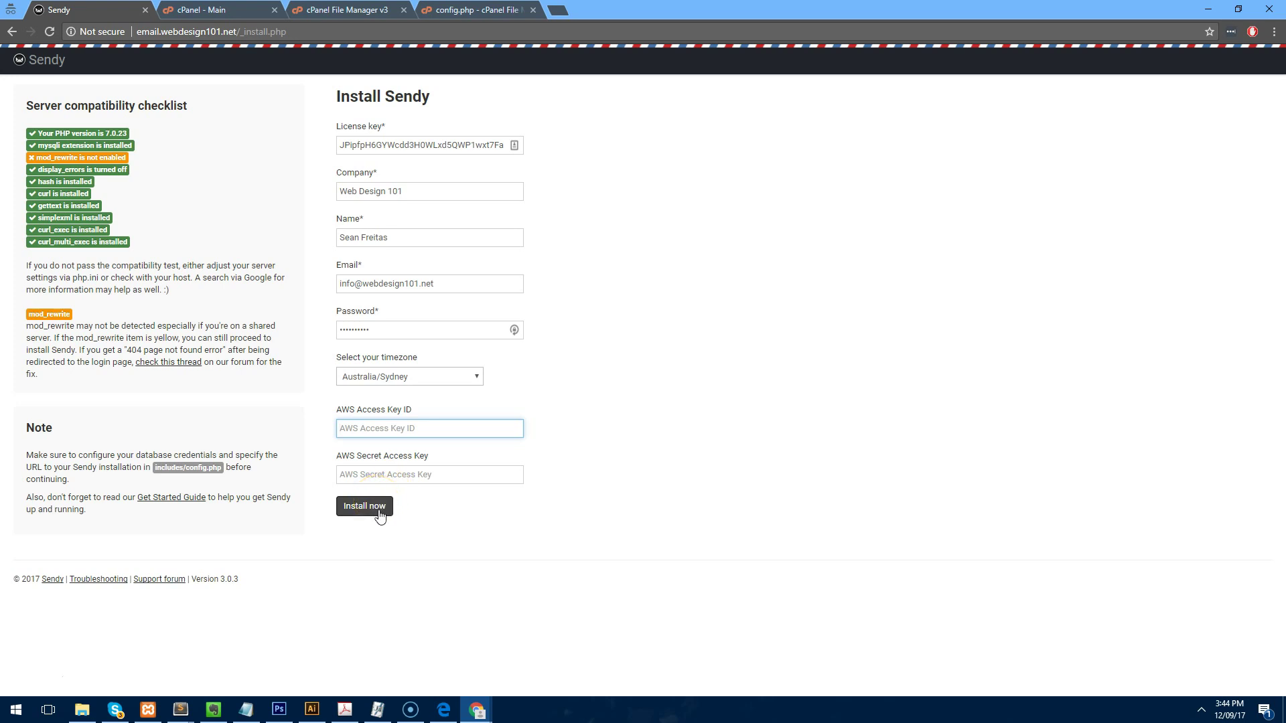
{"action": "left_click", "coordinate": [380, 512]}
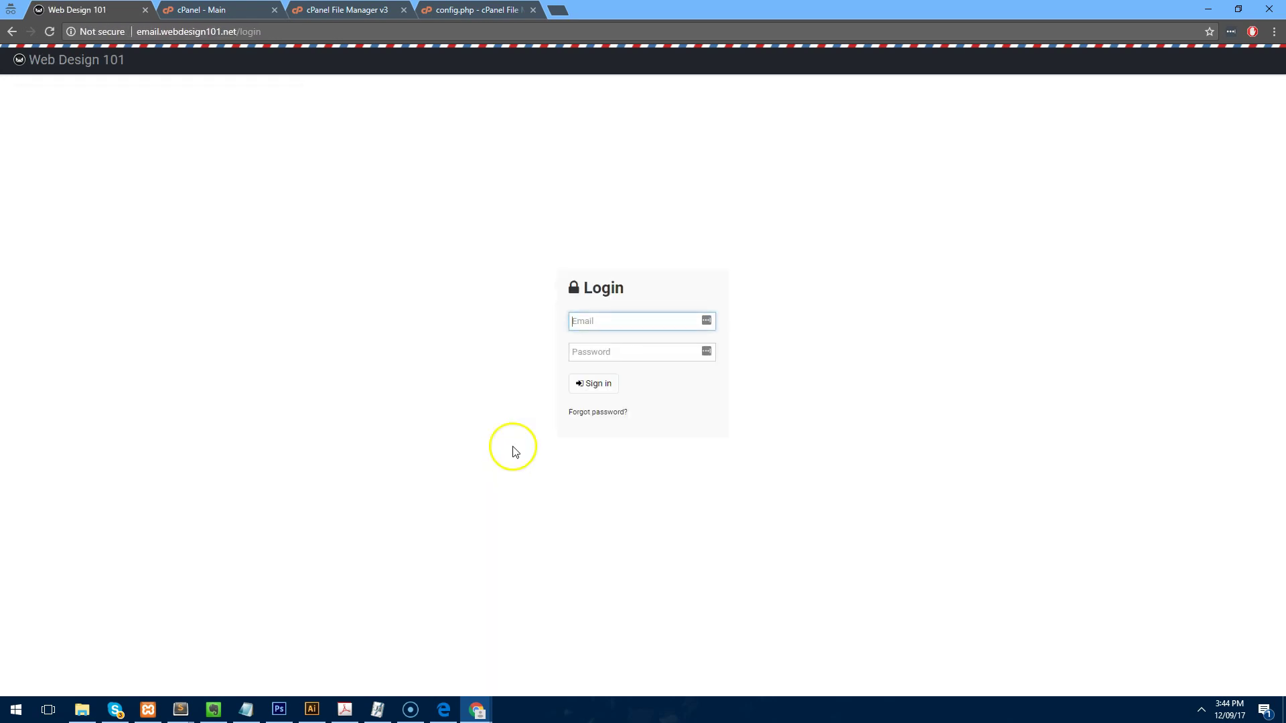
Log in to the new Sendy installation with the admin e-mail and password.
{"action": "key", "text": "ctrl+v"}
{"action": "key", "text": "Tab"}
{"action": "type", "text": "•••"}
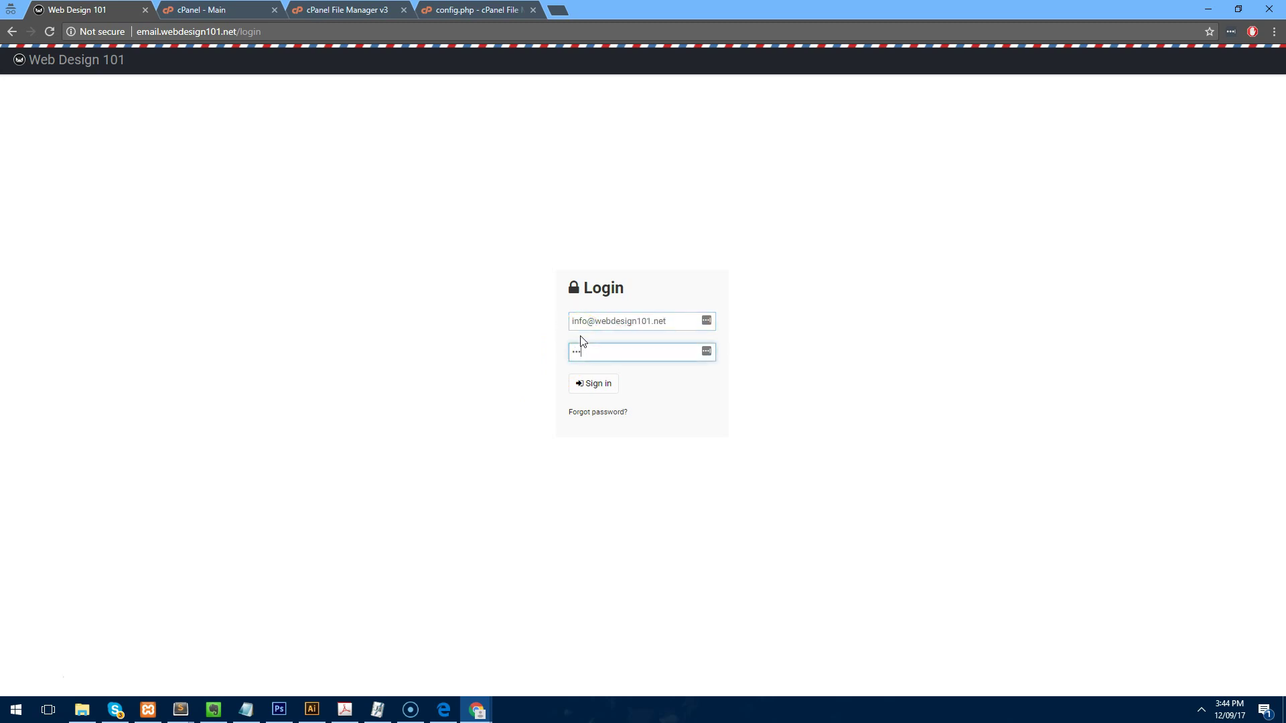
{"action": "type", "text": "•••••••"}
{"action": "key", "text": "Return"}
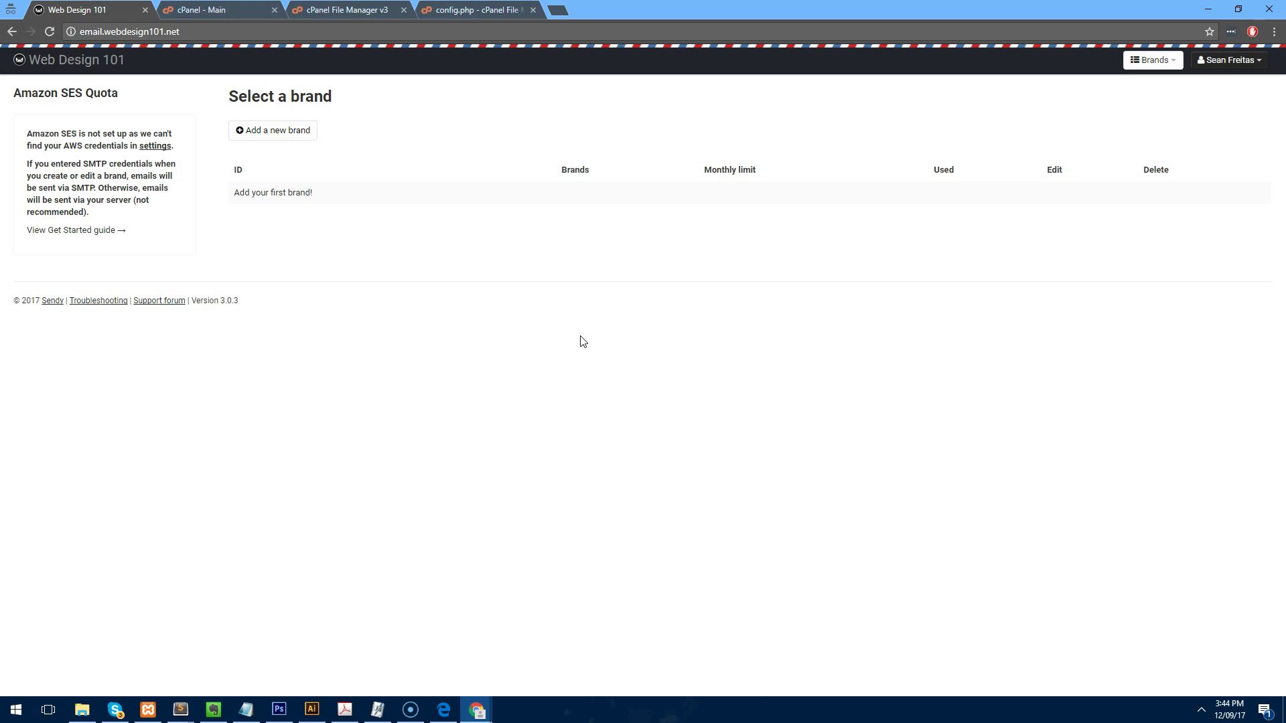
Close the config.php tab, search 'amazon ses' and follow the SES get-started link.
{"action": "left_click", "coordinate": [533, 10]}
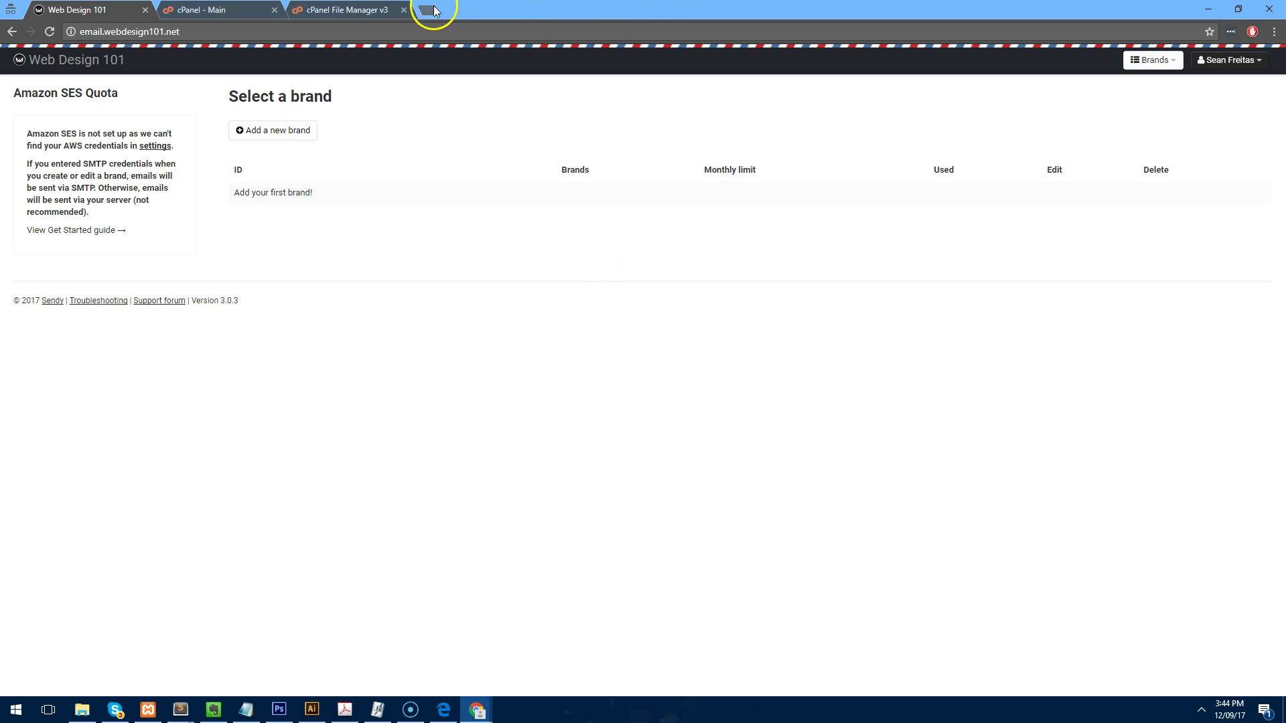
{"action": "left_click", "coordinate": [432, 10]}
{"action": "type", "text": "amazon ses"}
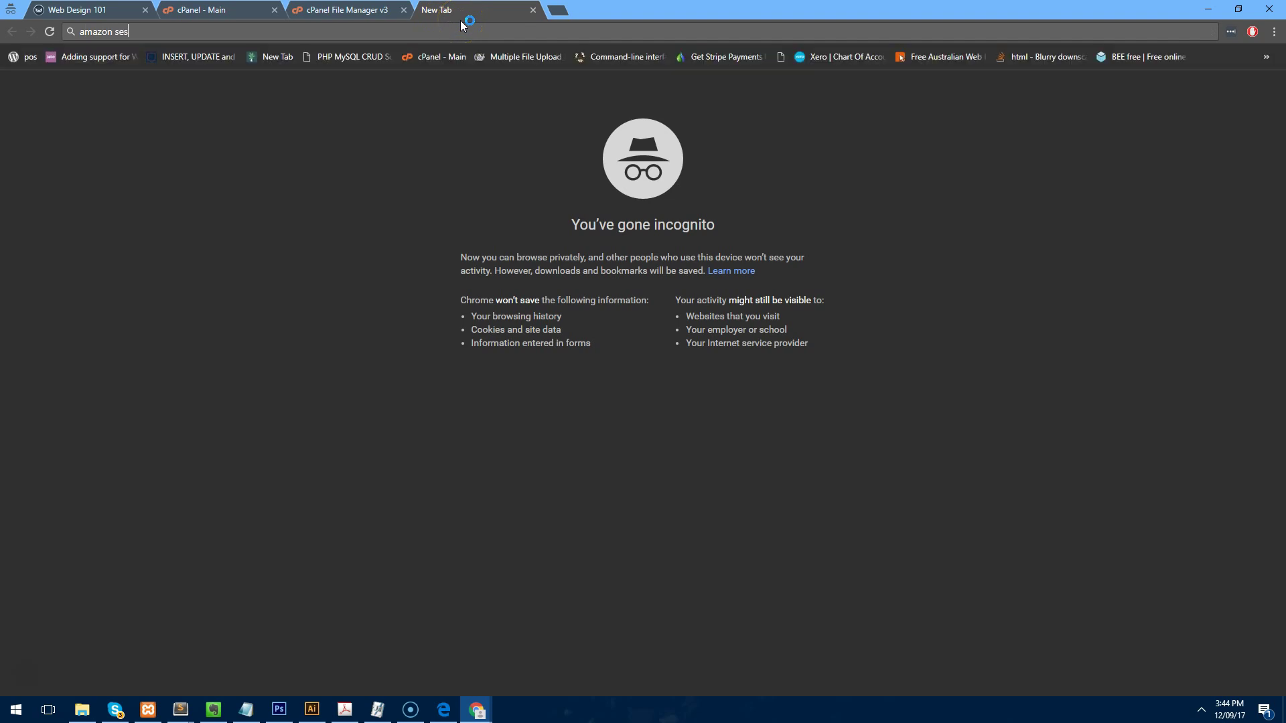
{"action": "key", "text": "Return"}
{"action": "left_click", "coordinate": [234, 350]}
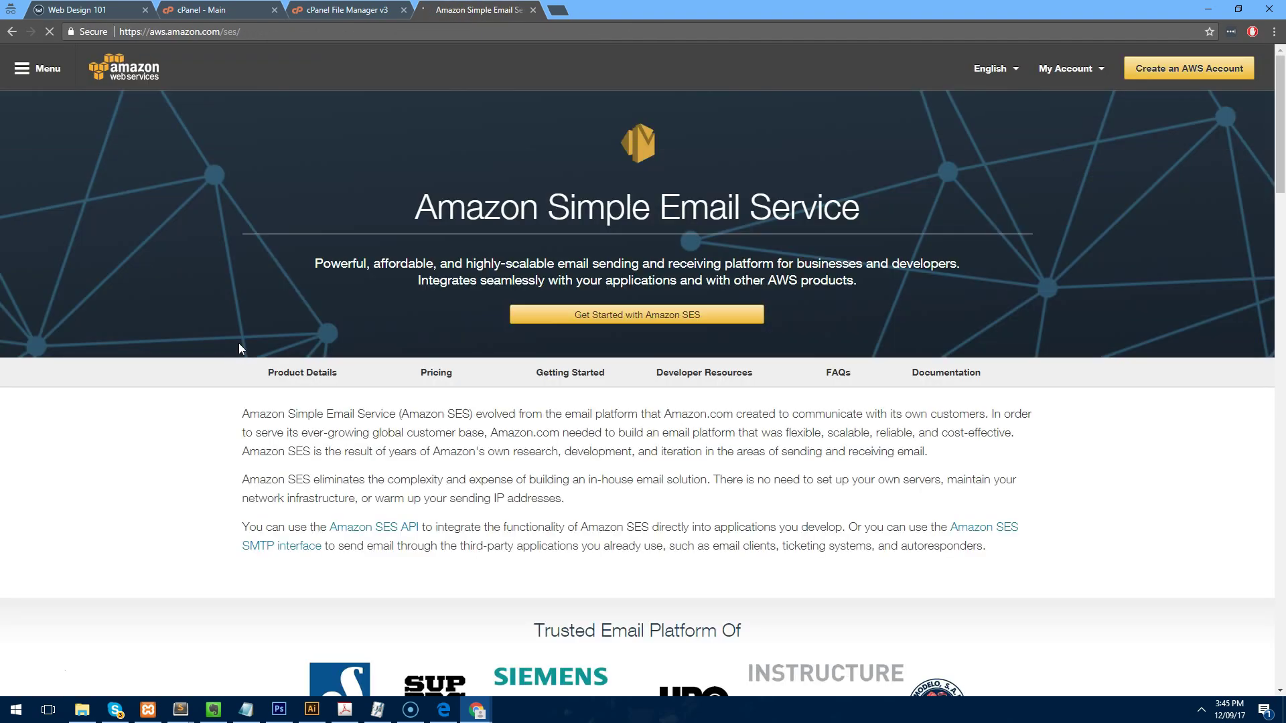
{"action": "left_click", "coordinate": [665, 318]}
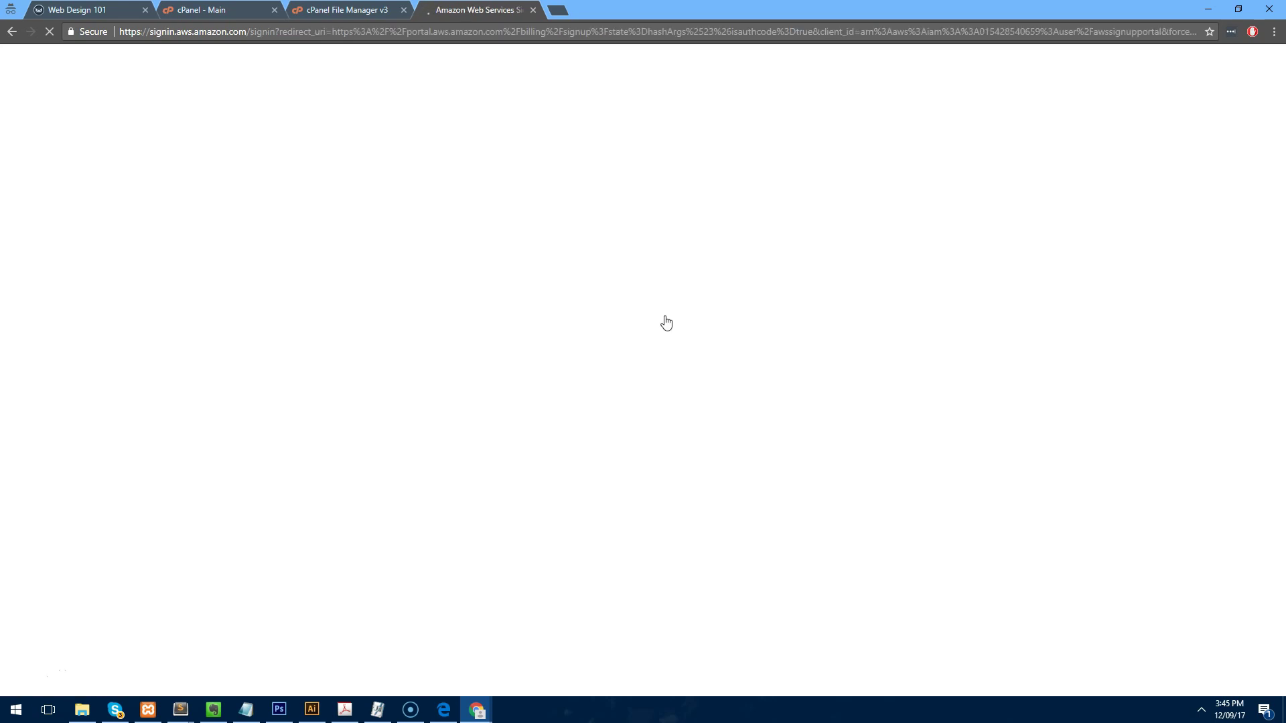
Choose to create a new AWS account as a new user and enter the account e-mail.
{"action": "left_click", "coordinate": [478, 238]}
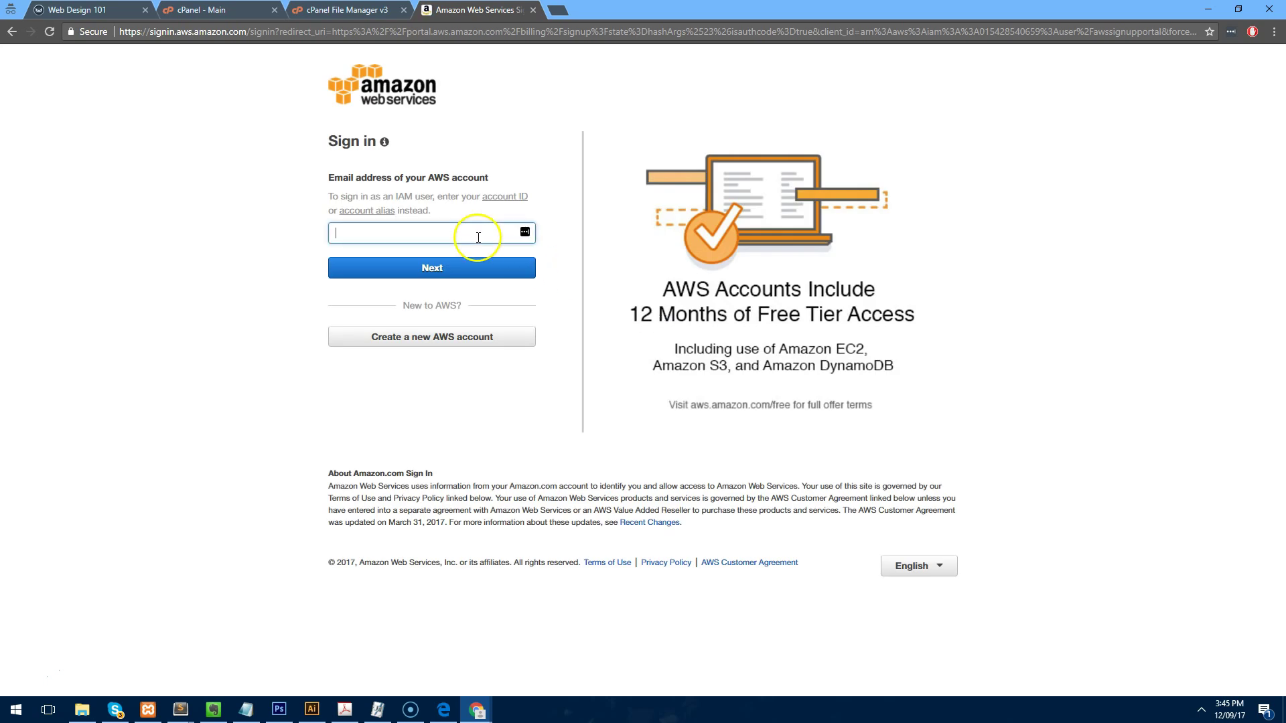
{"action": "left_click", "coordinate": [462, 337]}
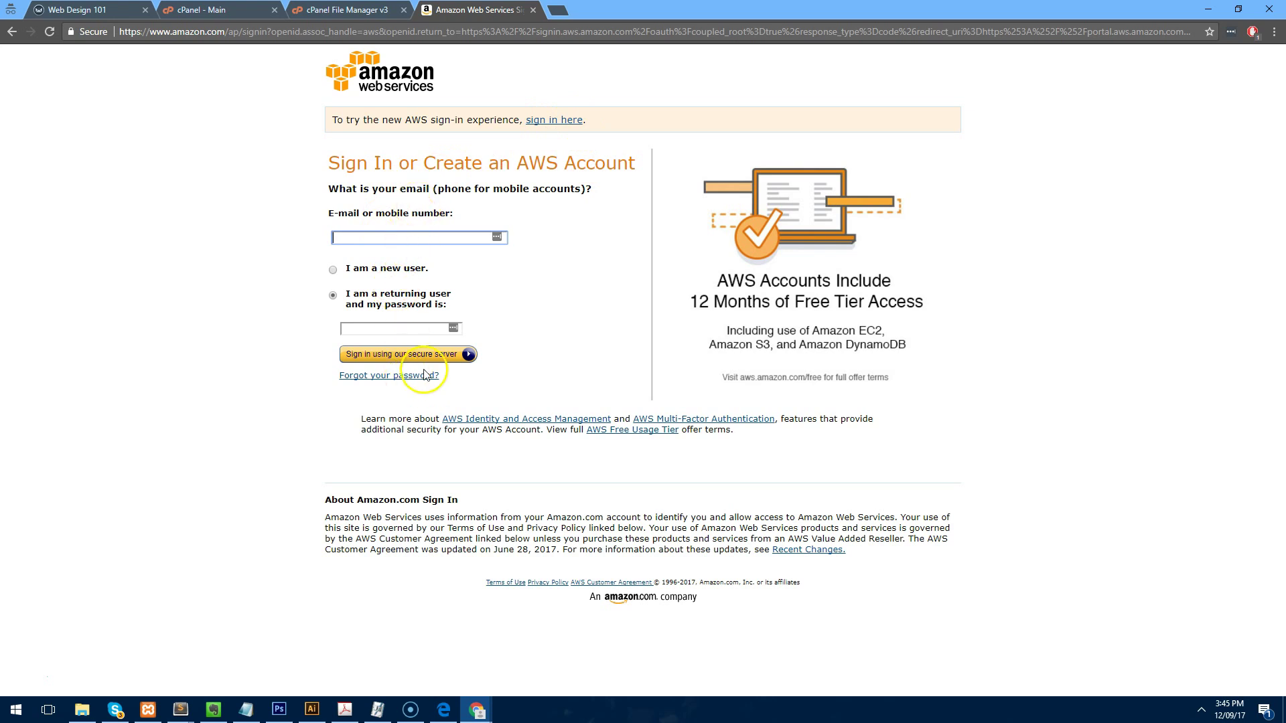
{"action": "left_click", "coordinate": [350, 269]}
{"action": "left_click", "coordinate": [381, 238]}
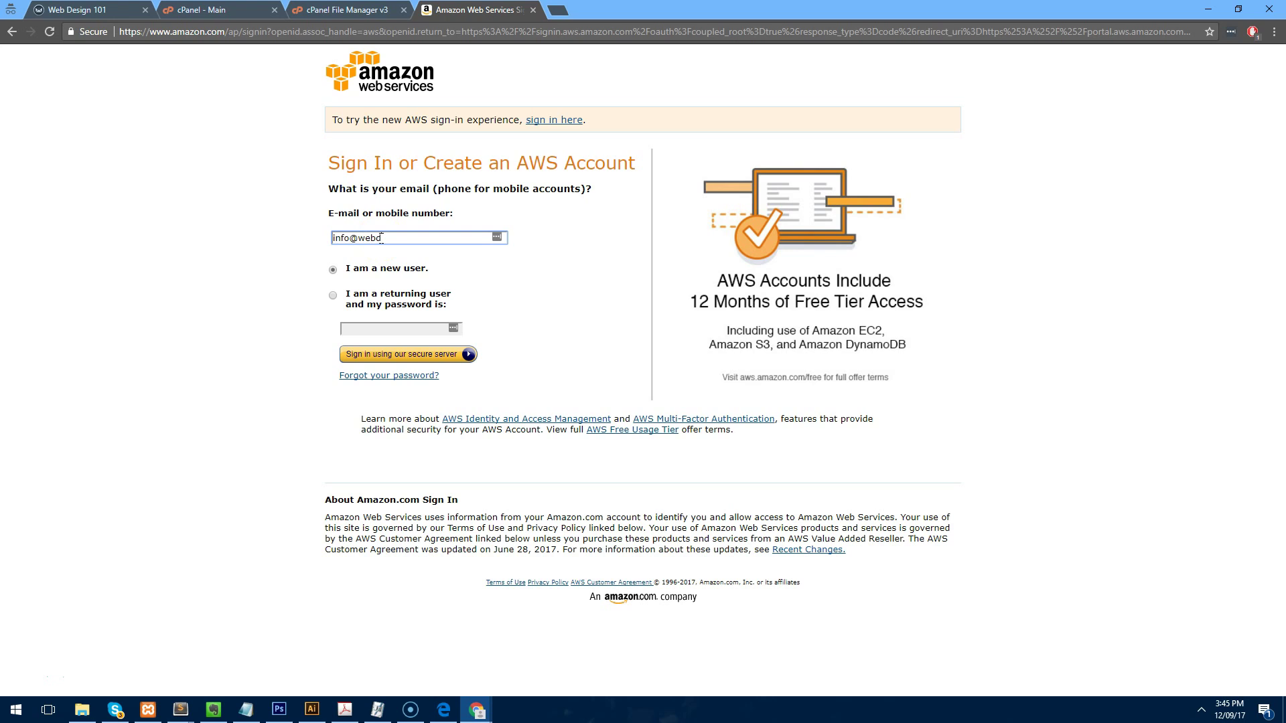
{"action": "left_click", "coordinate": [410, 358]}
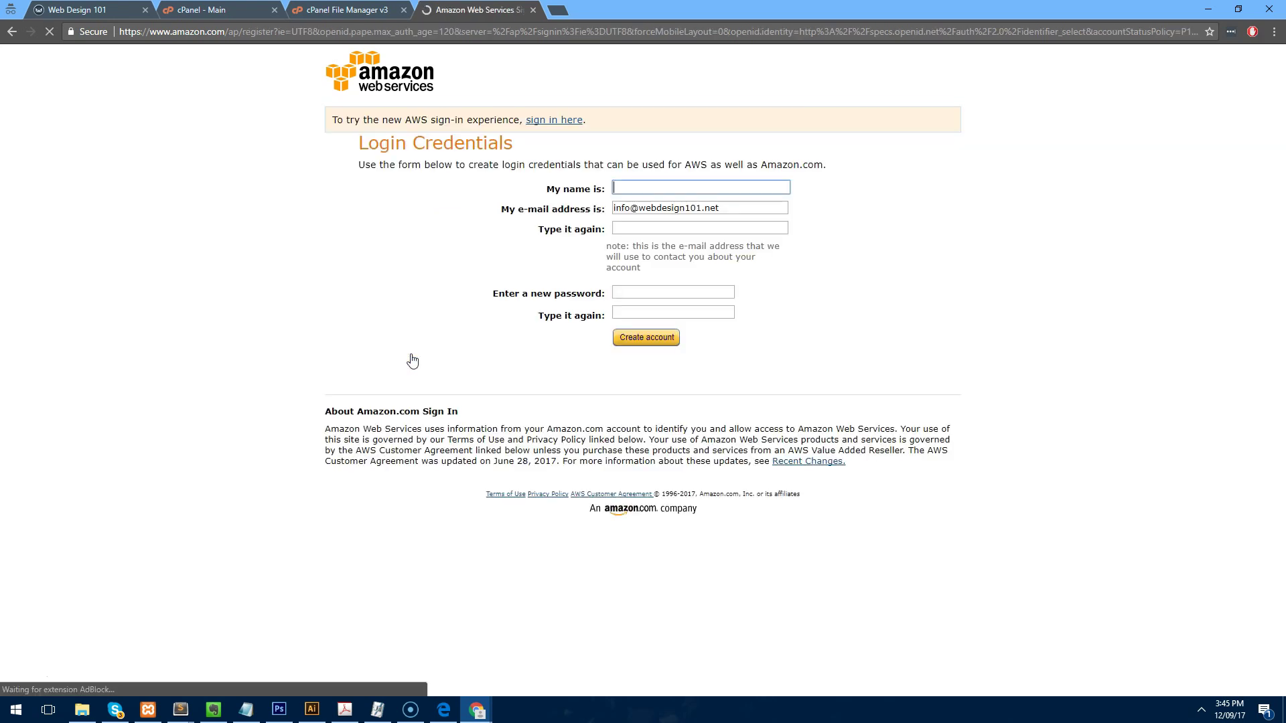
Fill in the login name, confirmation e-mail and password, then create the credentials.
{"action": "left_click", "coordinate": [721, 186]}
{"action": "type", "text": "Sean Freitas"}
{"action": "key", "text": "Tab"}
{"action": "key", "text": "Tab"}
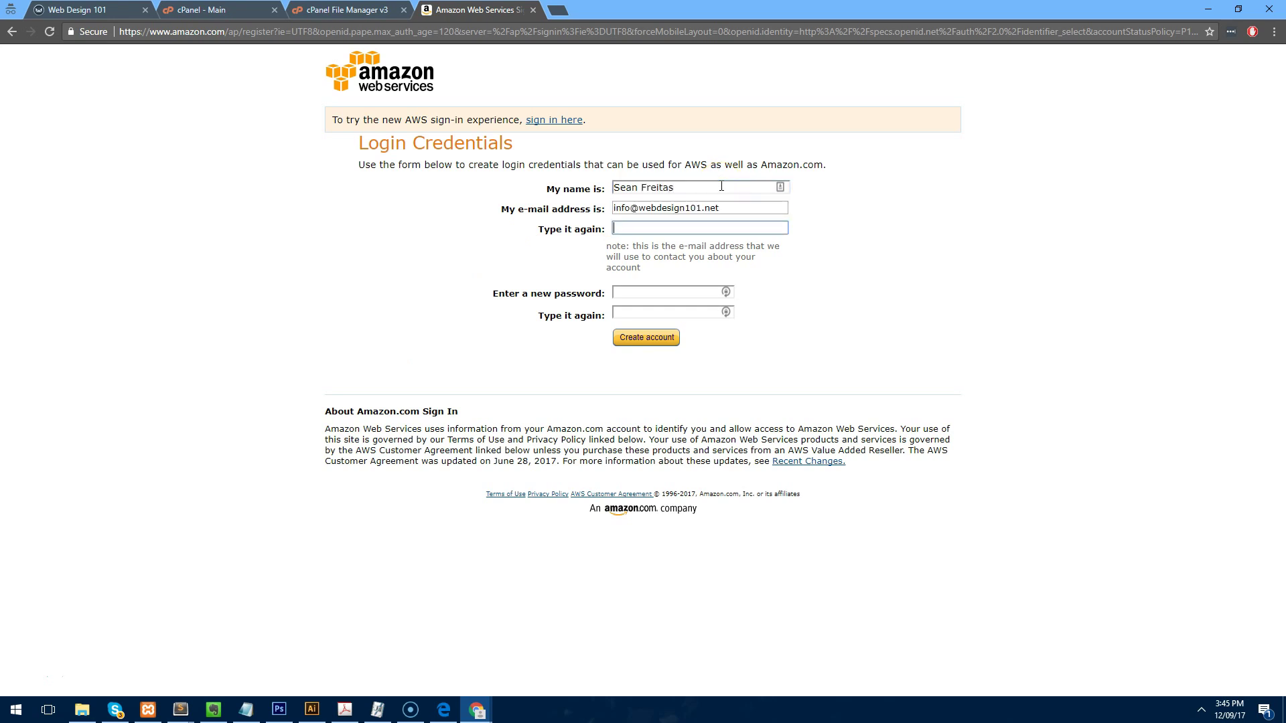
{"action": "key", "text": "Tab"}
{"action": "type", "text": "••••••••••"}
{"action": "key", "text": "Tab"}
{"action": "type", "text": "••••••••••"}
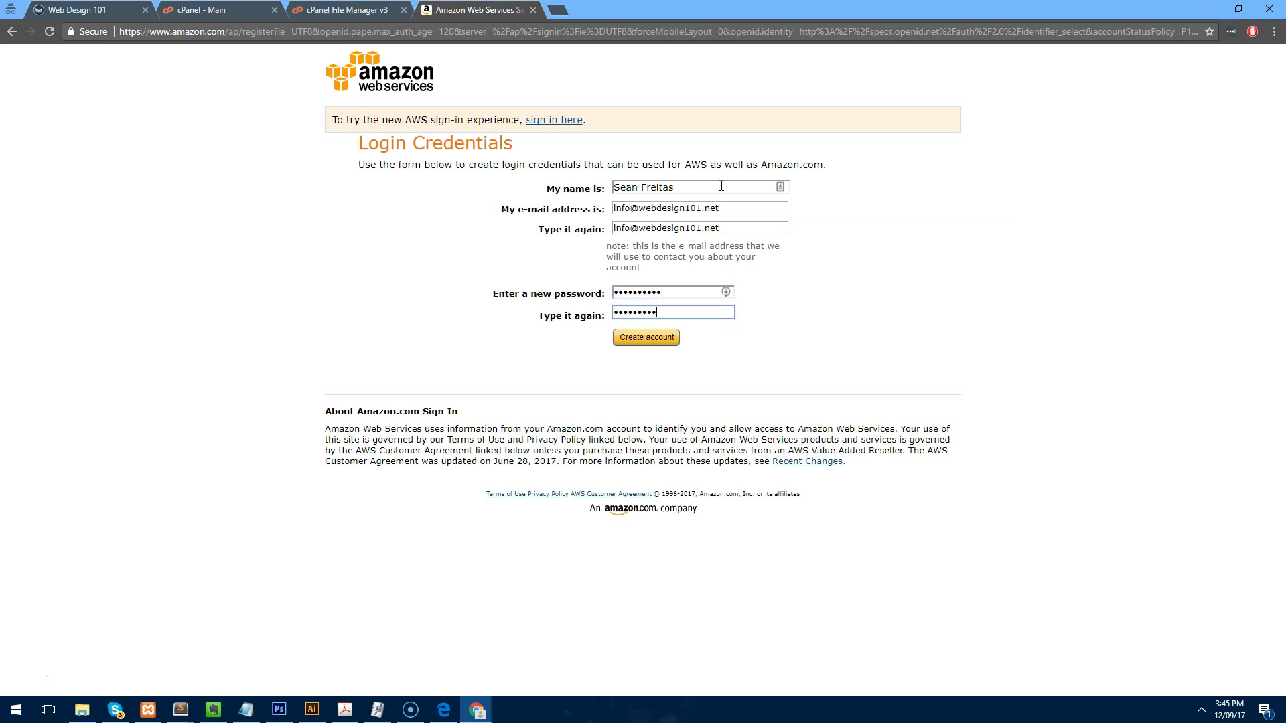
{"action": "left_click", "coordinate": [667, 338]}
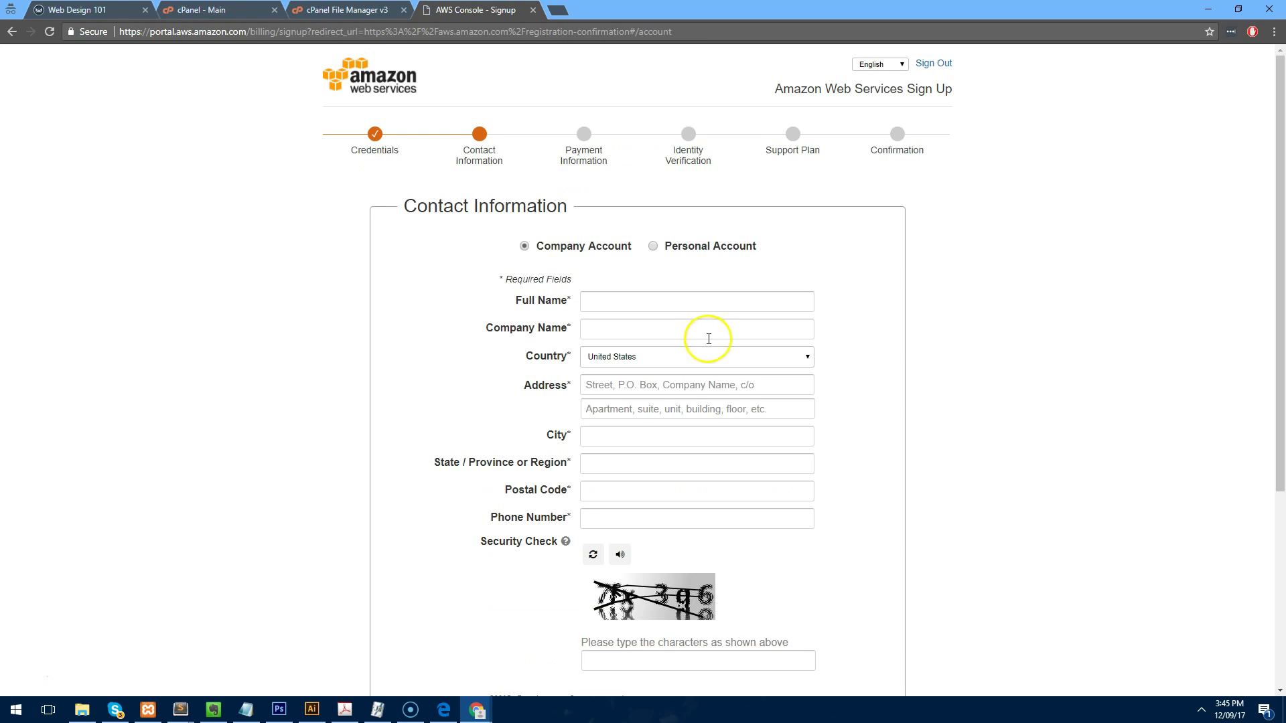
Fill in the full name, street address, city, state, postal code and phone number.
{"action": "scroll", "coordinate": [709, 328], "scroll_direction": "down", "scroll_amount": 1}
{"action": "left_click", "coordinate": [685, 243]}
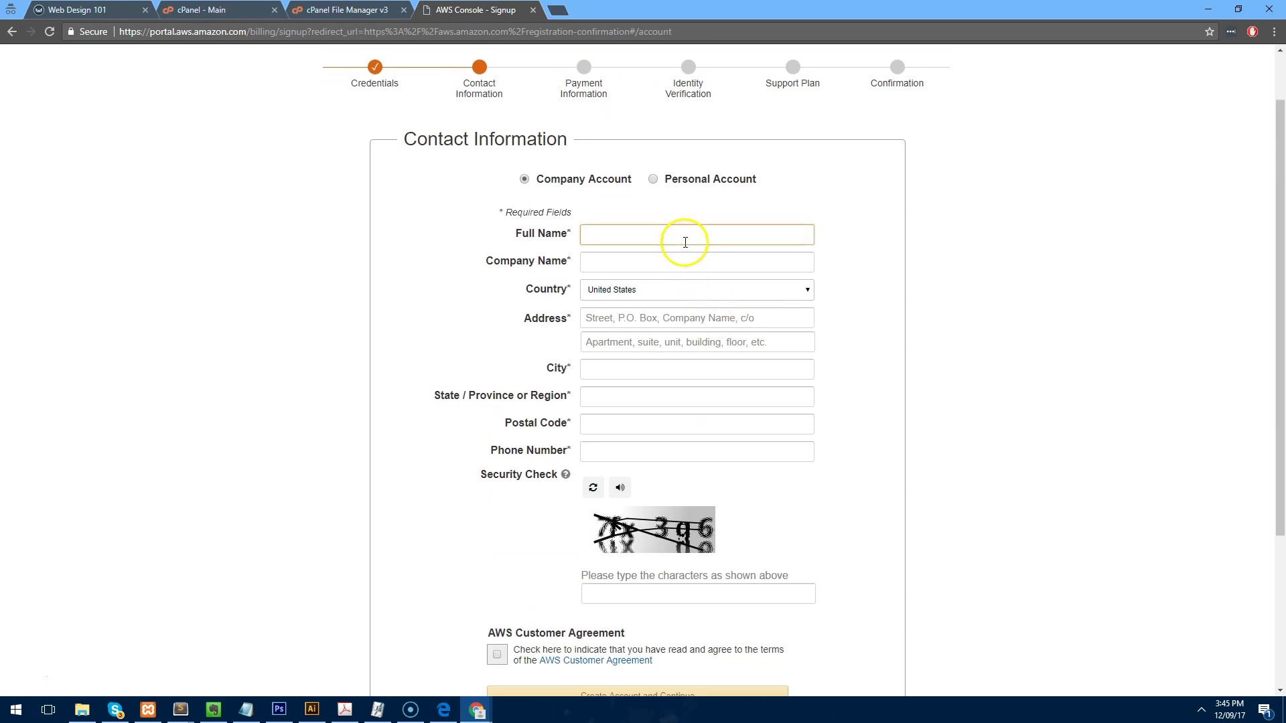
{"action": "type", "text": "Sean Web Design 101"}
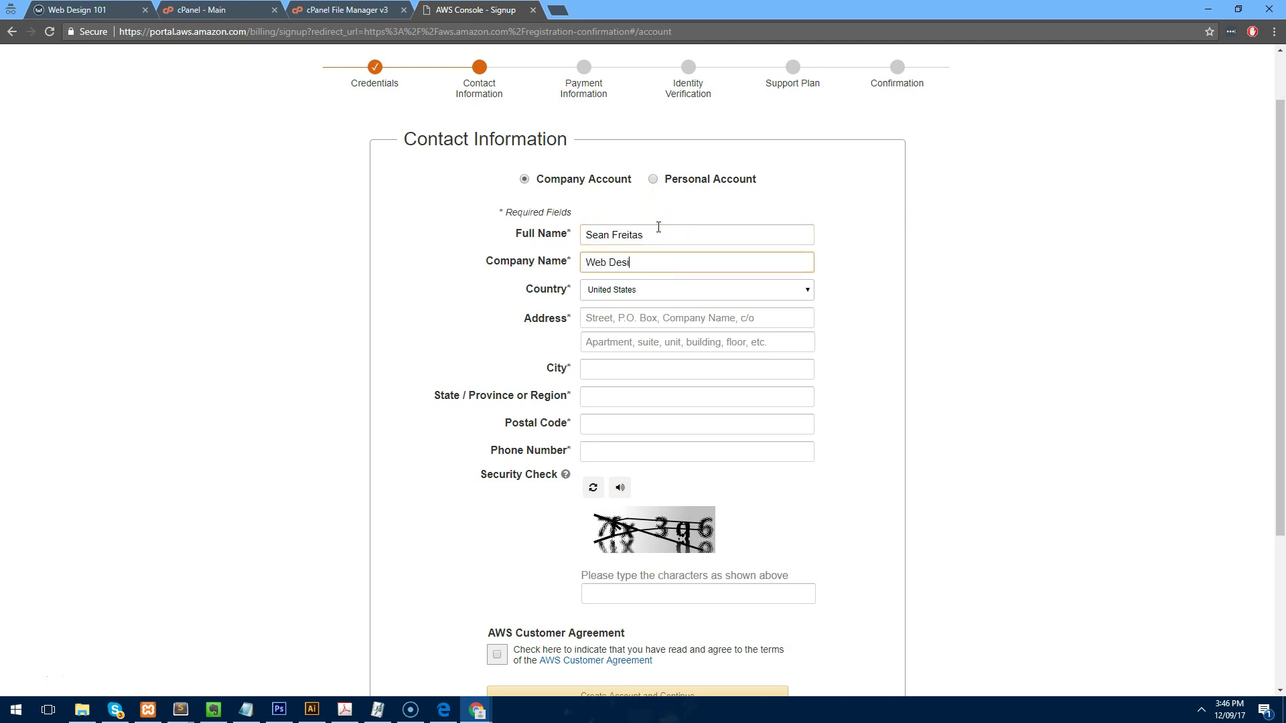
{"action": "key", "text": "Tab"}
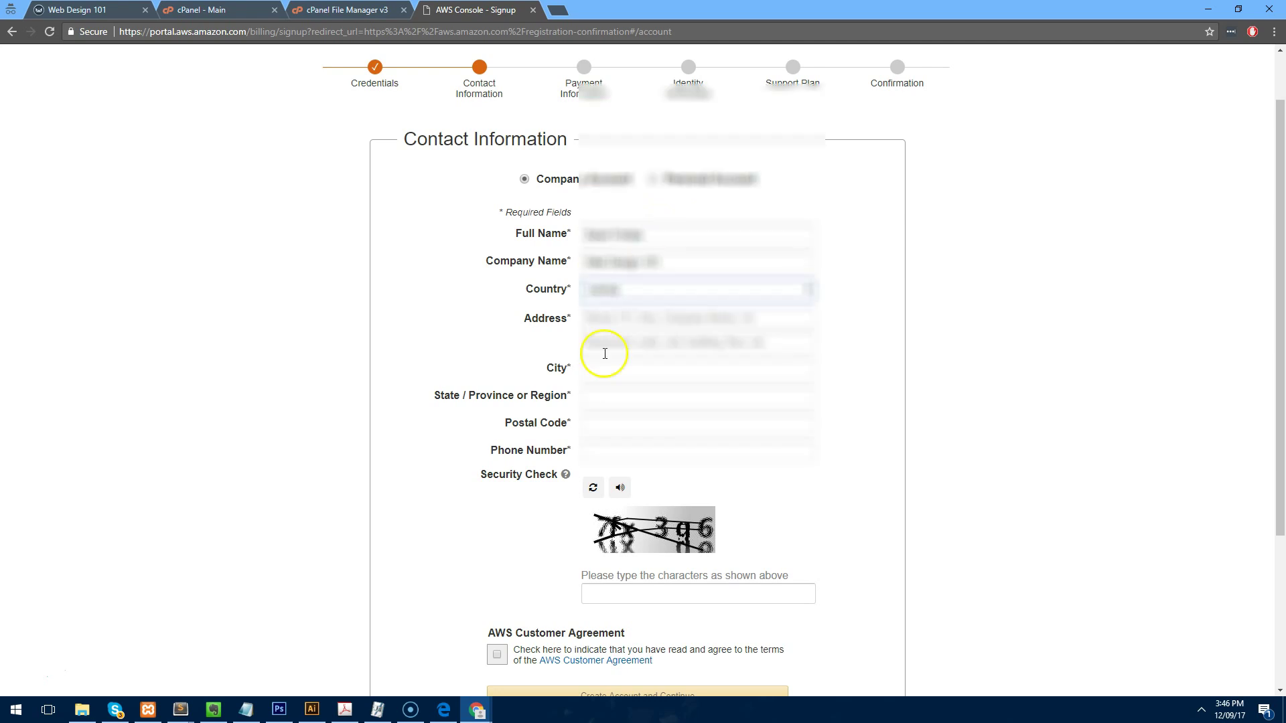
{"action": "left_click", "coordinate": [625, 324]}
{"action": "type", "text": "[unreadable]"}
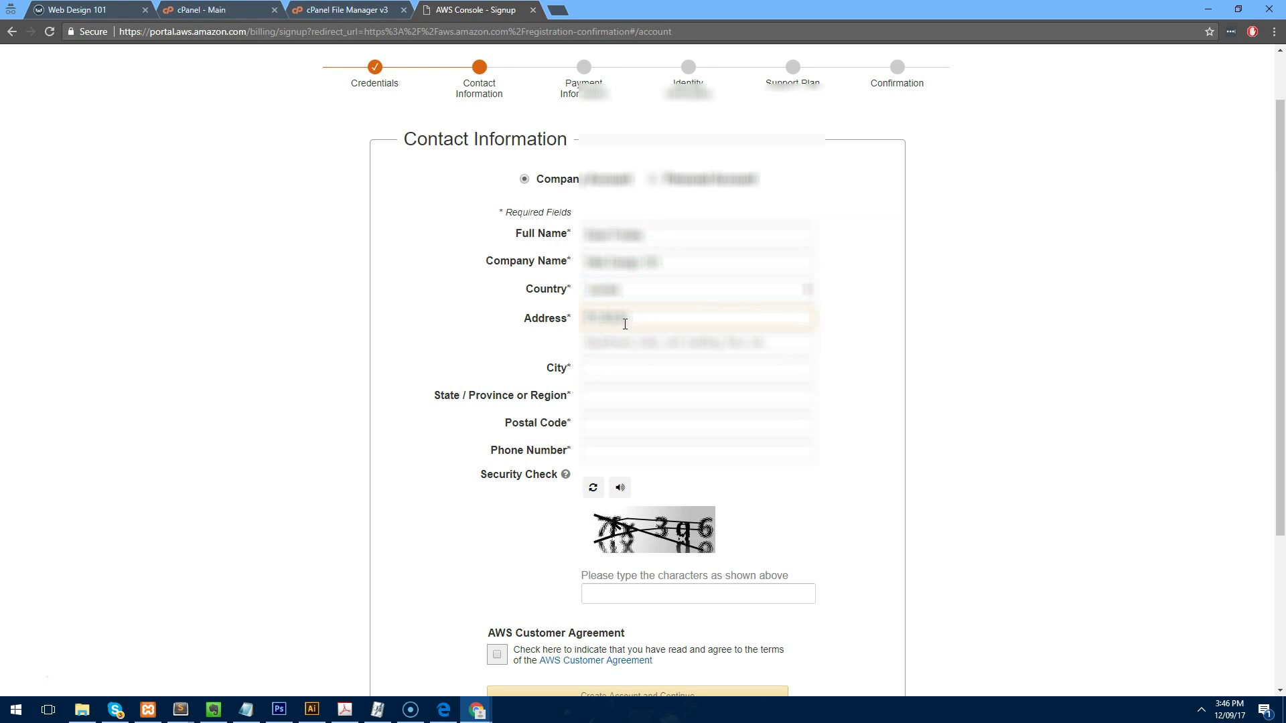
{"action": "type", "text": "[unreadable]"}
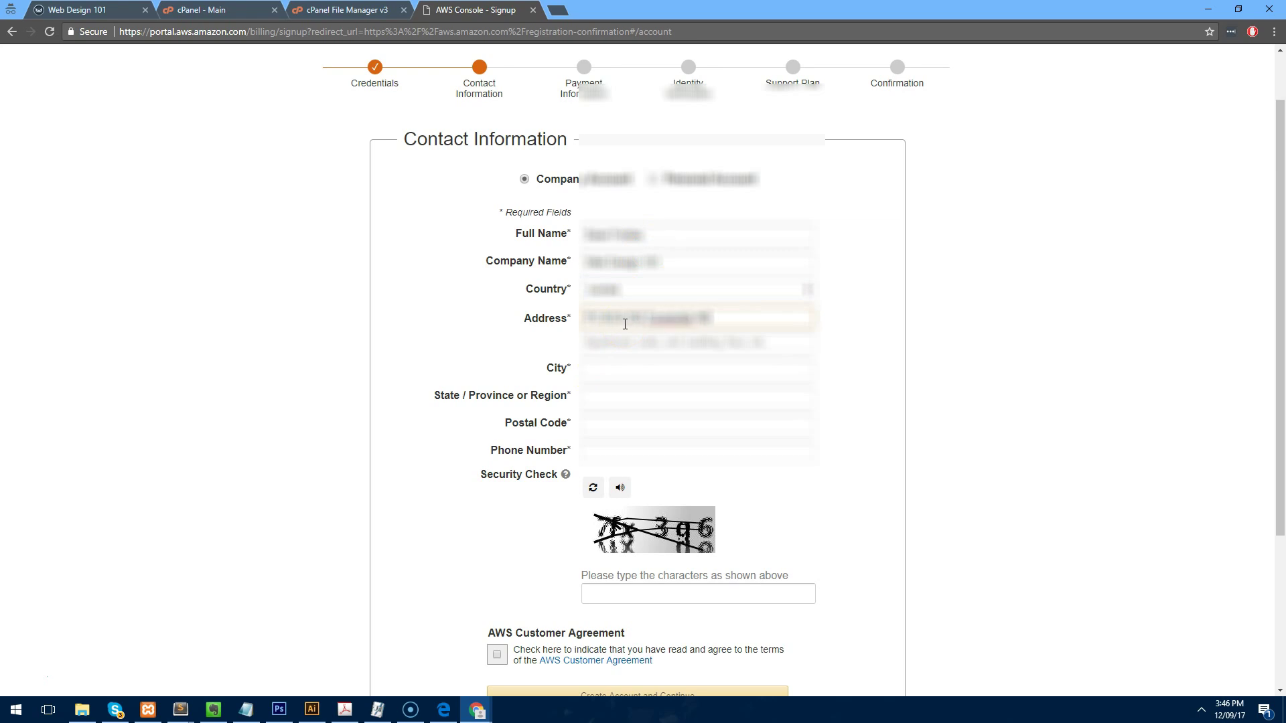
{"action": "key", "text": "Tab"}
{"action": "key", "text": "Tab"}
{"action": "type", "text": "[unreadable]"}
{"action": "key", "text": "Tab"}
{"action": "type", "text": "[unreadable]"}
{"action": "left_click", "coordinate": [591, 423]}
{"action": "type", "text": "[unreadable]"}
{"action": "key", "text": "Tab"}
{"action": "type", "text": "[unreadable][unreadable]"}
Answer the security check, accept the AWS Customer Agreement and continue to payment.
{"action": "left_click", "coordinate": [740, 592]}
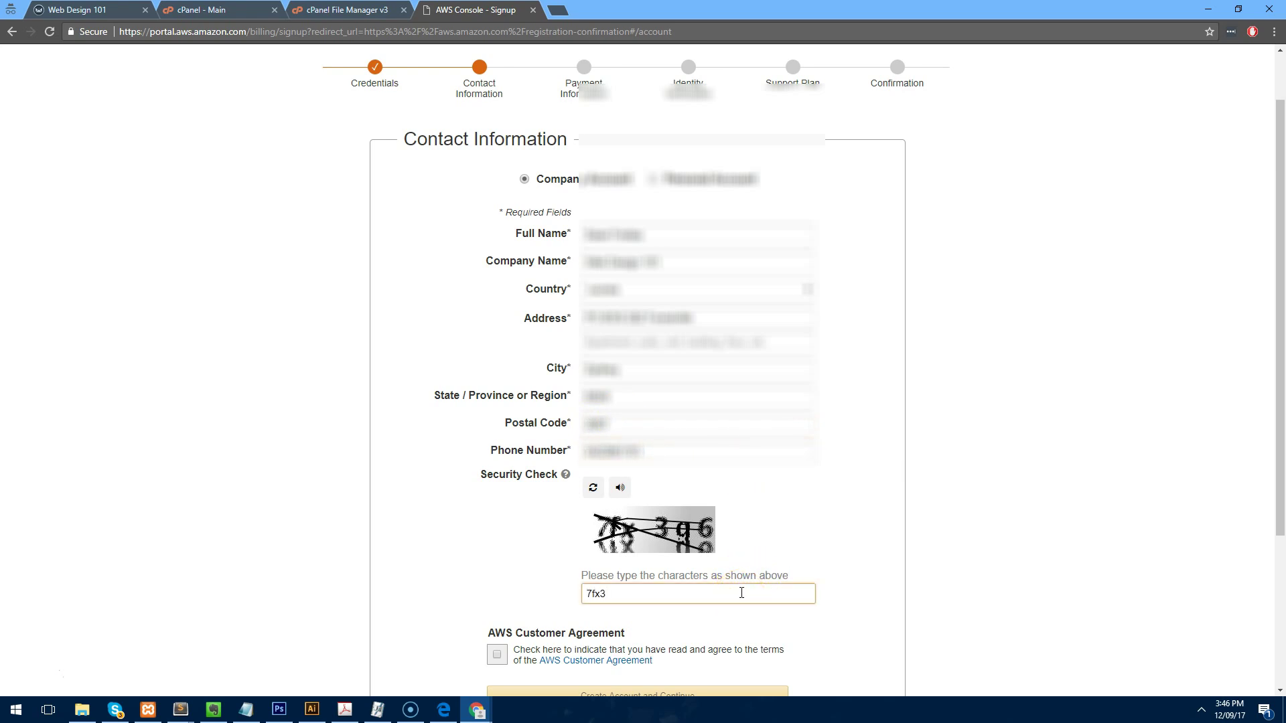
{"action": "type", "text": "7fx3g6"}
{"action": "scroll", "coordinate": [732, 573], "scroll_direction": "down", "scroll_amount": 2}
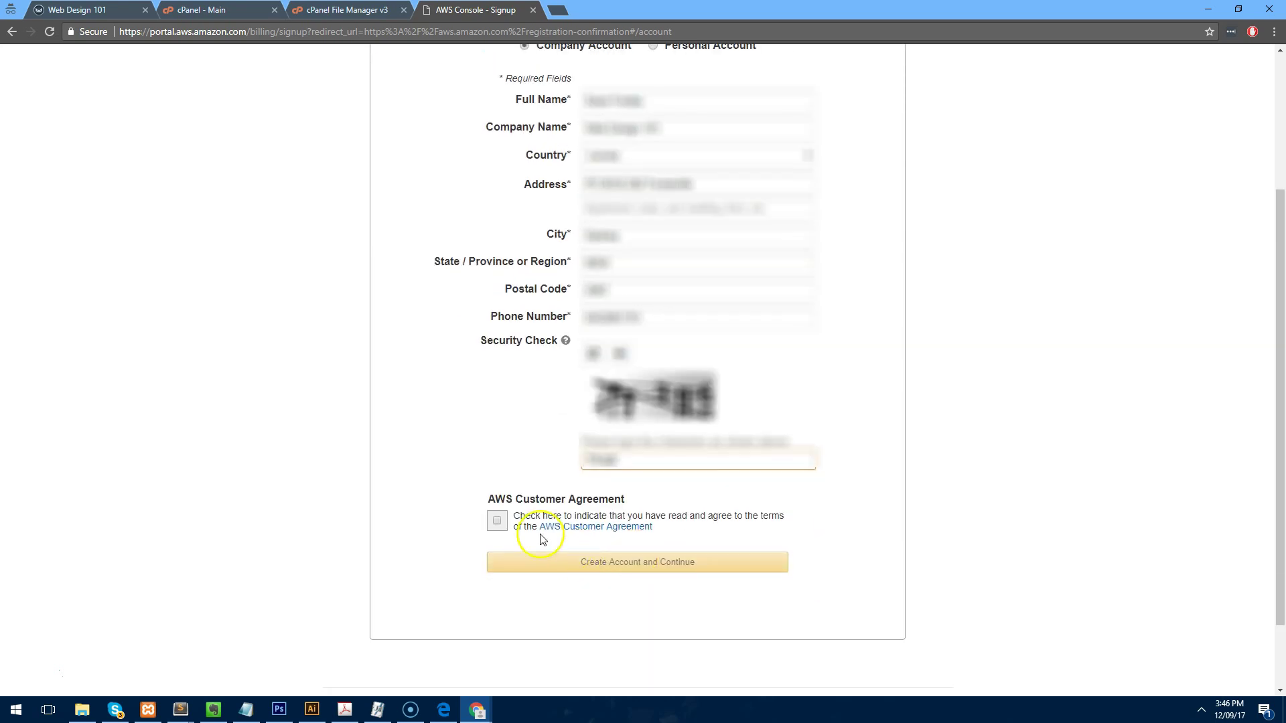
{"action": "left_click", "coordinate": [496, 520]}
{"action": "left_click", "coordinate": [608, 561]}
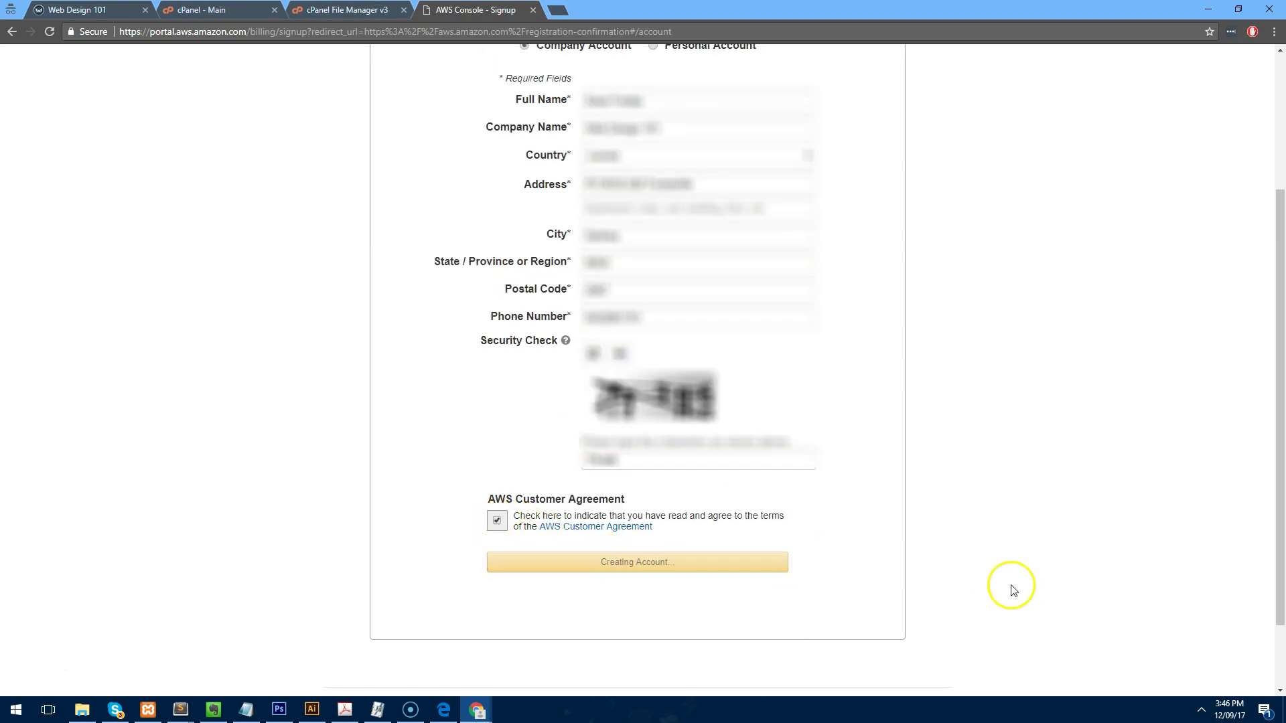
{"action": "left_click", "coordinate": [559, 360]}
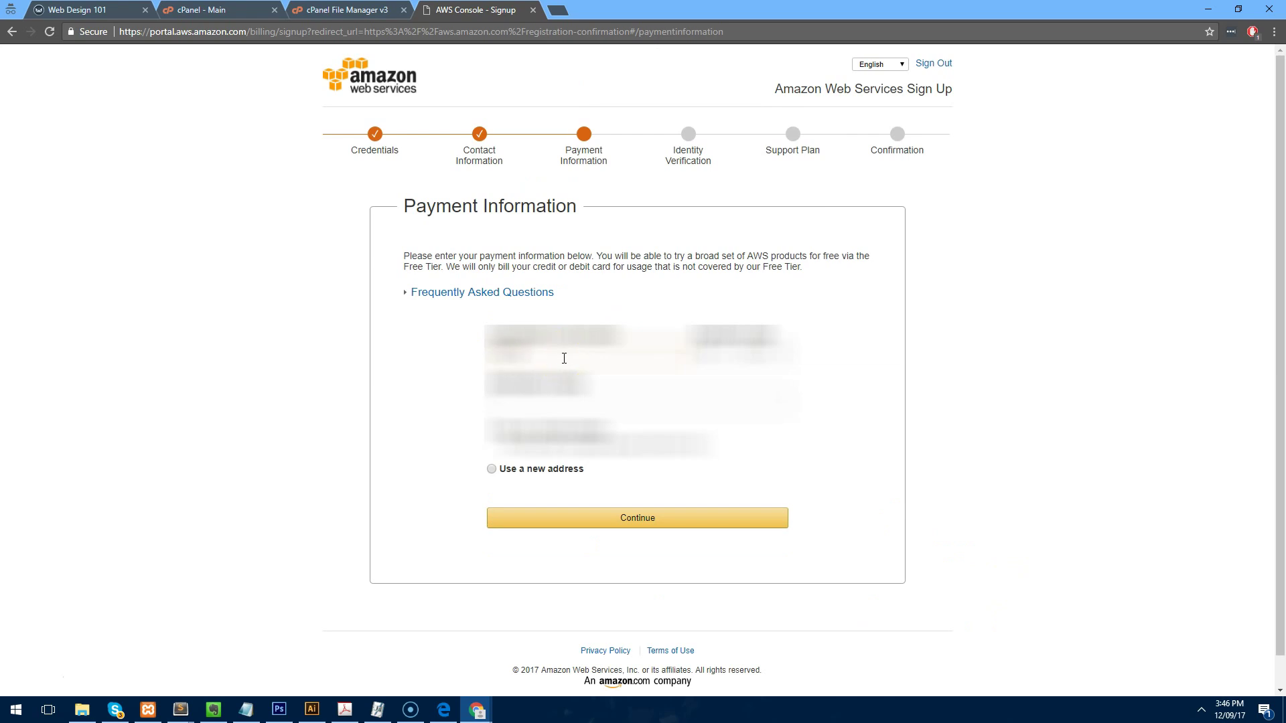
Enter the credit card details and submit the payment information.
{"action": "type", "text": "*******"}
{"action": "key", "text": "Tab"}
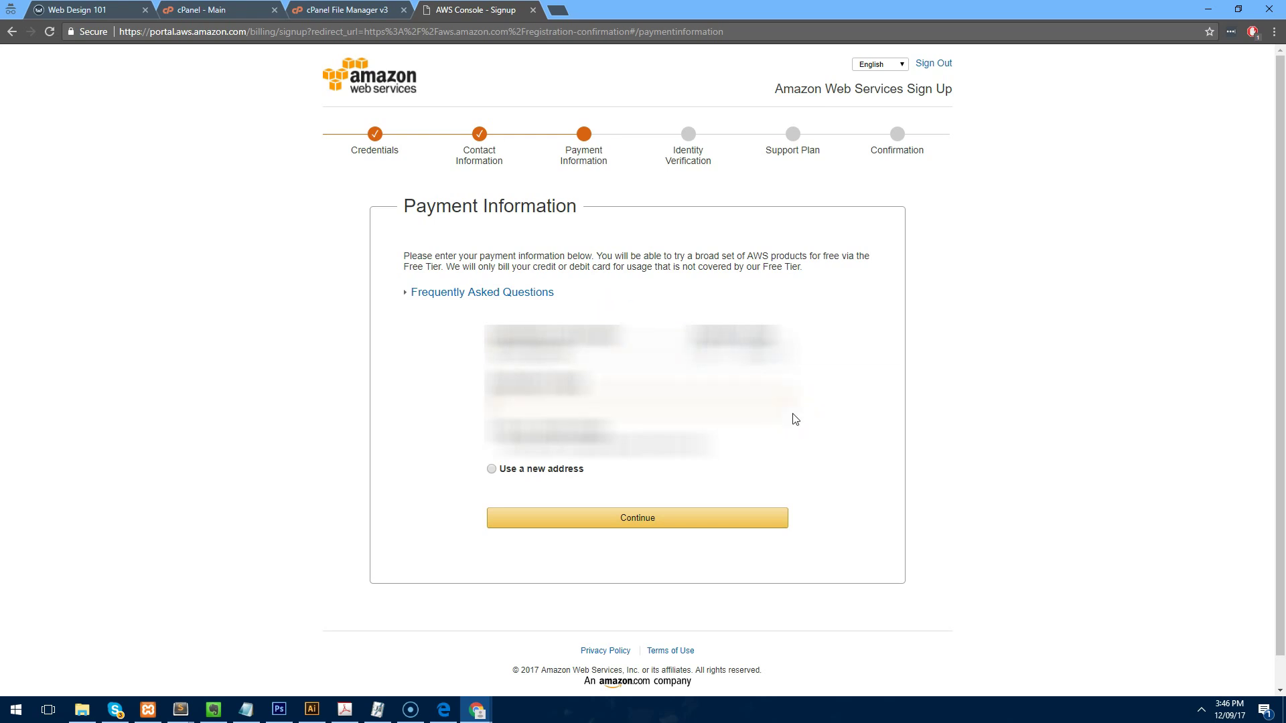
{"action": "left_click", "coordinate": [637, 517]}
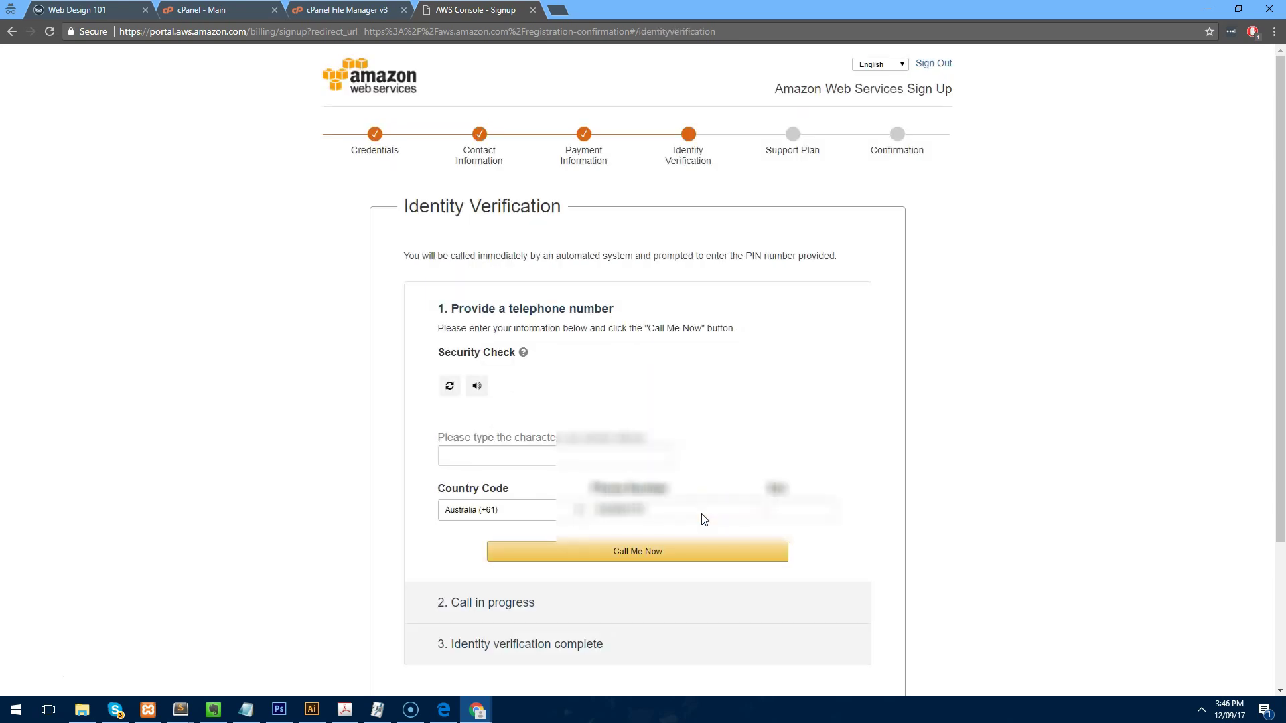
Solve the captcha and request the automated identity-verification phone call.
{"action": "scroll", "coordinate": [733, 328], "scroll_direction": "down", "scroll_amount": 1}
{"action": "scroll", "coordinate": [733, 328], "scroll_direction": "down", "scroll_amount": 2}
{"action": "scroll", "coordinate": [732, 332], "scroll_direction": "up", "scroll_amount": 2}
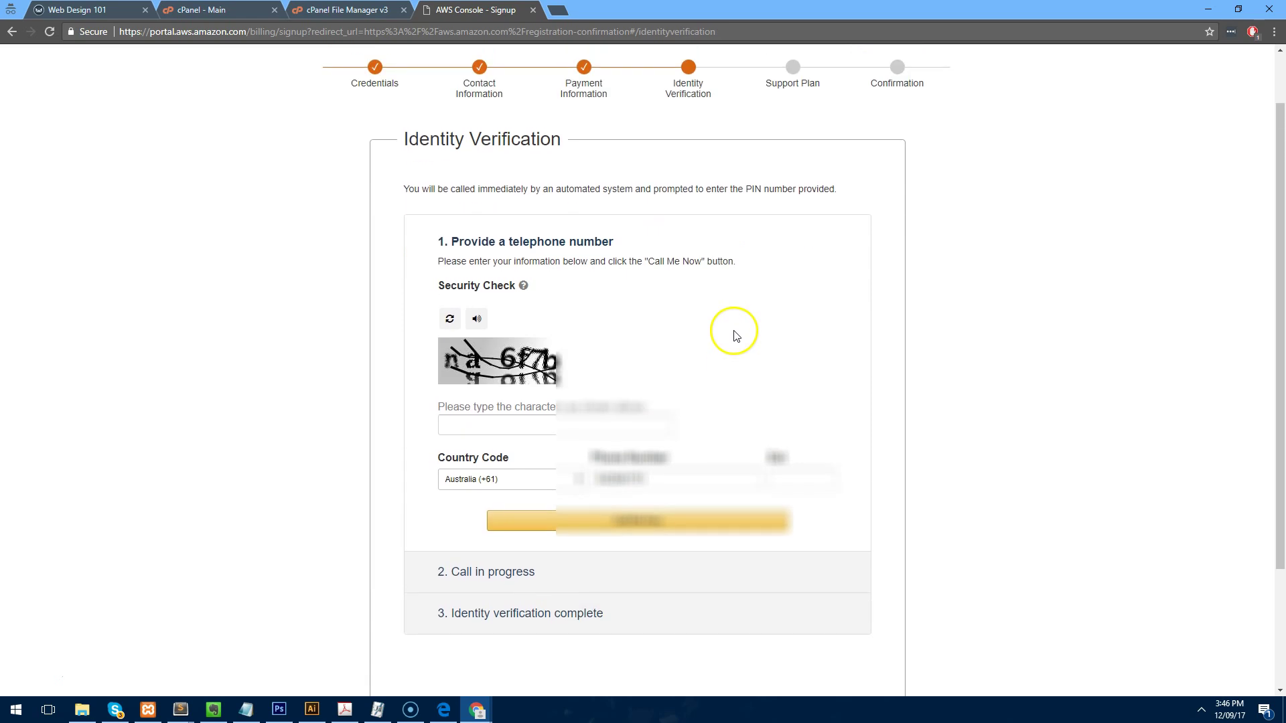
{"action": "left_click", "coordinate": [581, 427]}
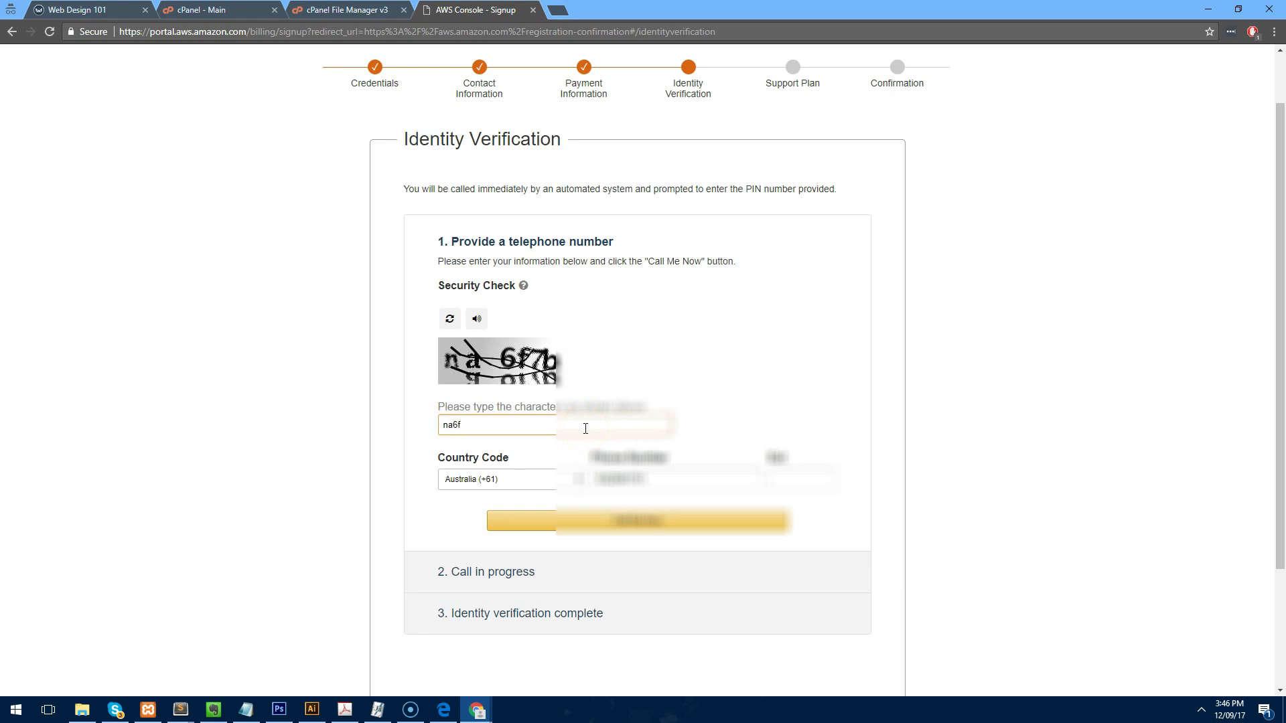
{"action": "type", "text": "na6f7b"}
{"action": "left_click", "coordinate": [649, 522]}
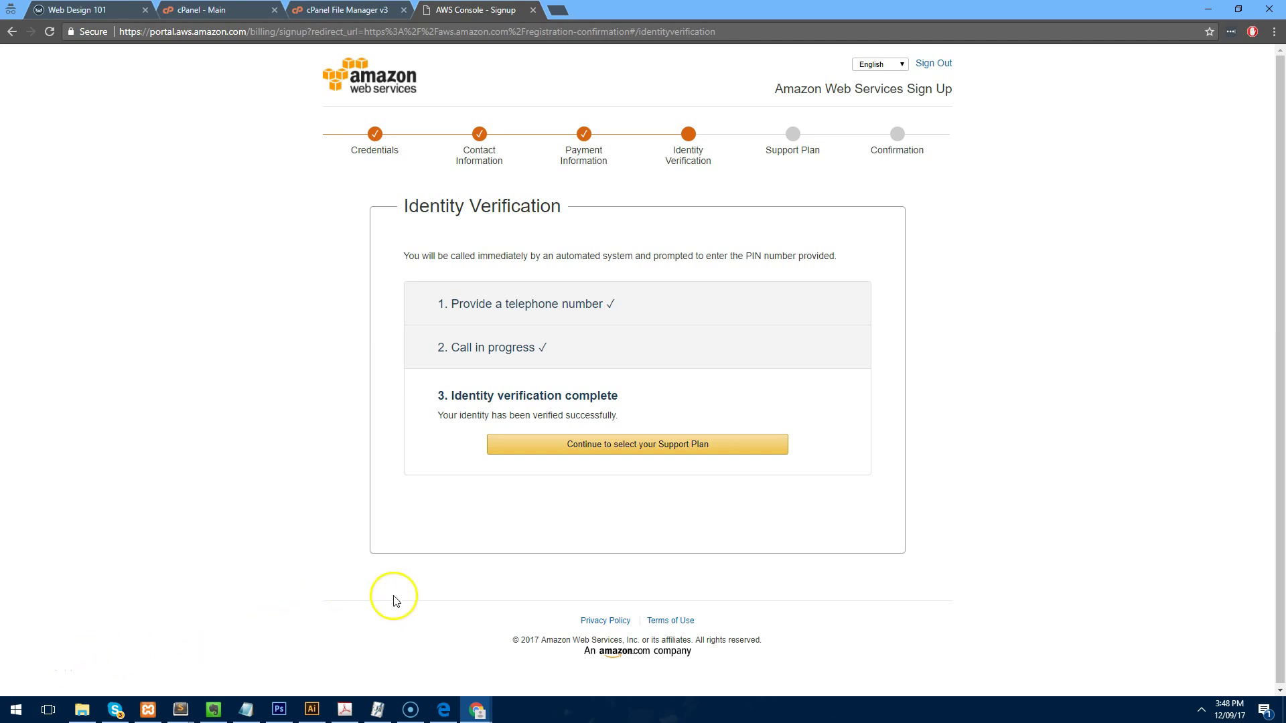
Continue to the support plans and finish sign-up with the Basic plan.
{"action": "left_click", "coordinate": [631, 446]}
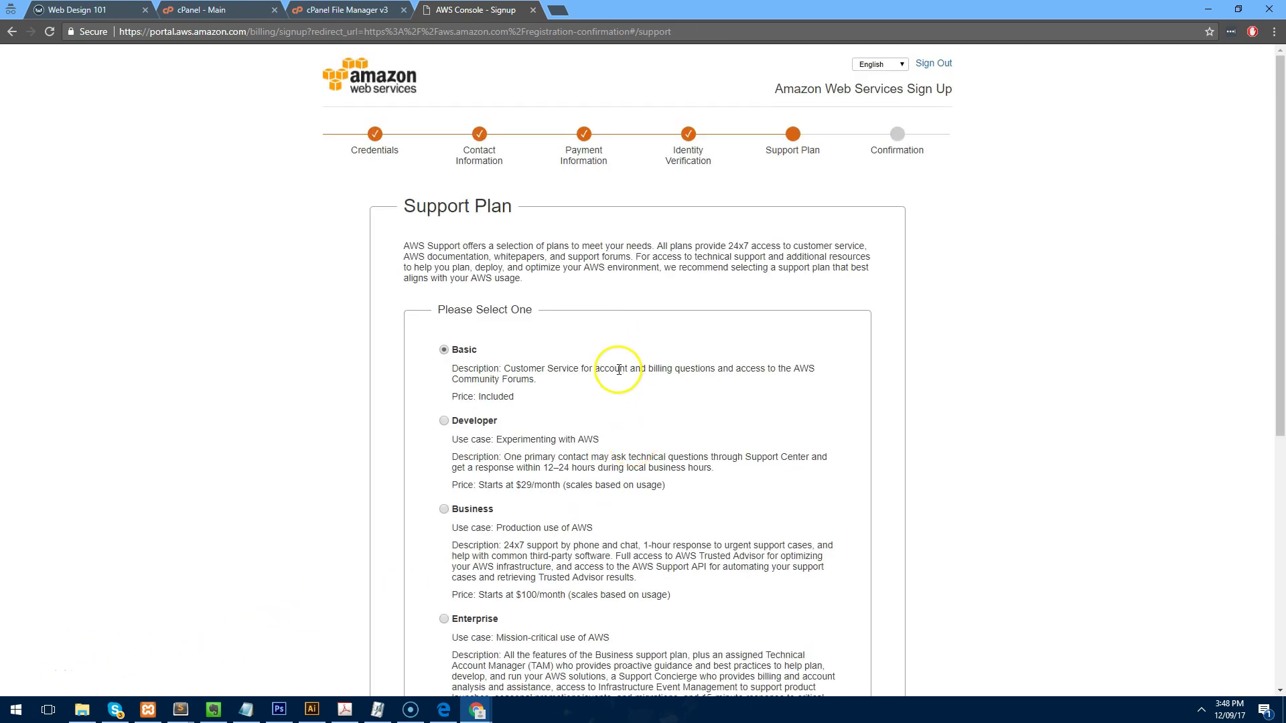
{"action": "scroll", "coordinate": [516, 415], "scroll_direction": "down", "scroll_amount": 2}
{"action": "scroll", "coordinate": [515, 419], "scroll_direction": "up", "scroll_amount": 4}
{"action": "scroll", "coordinate": [439, 298], "scroll_direction": "down", "scroll_amount": 5}
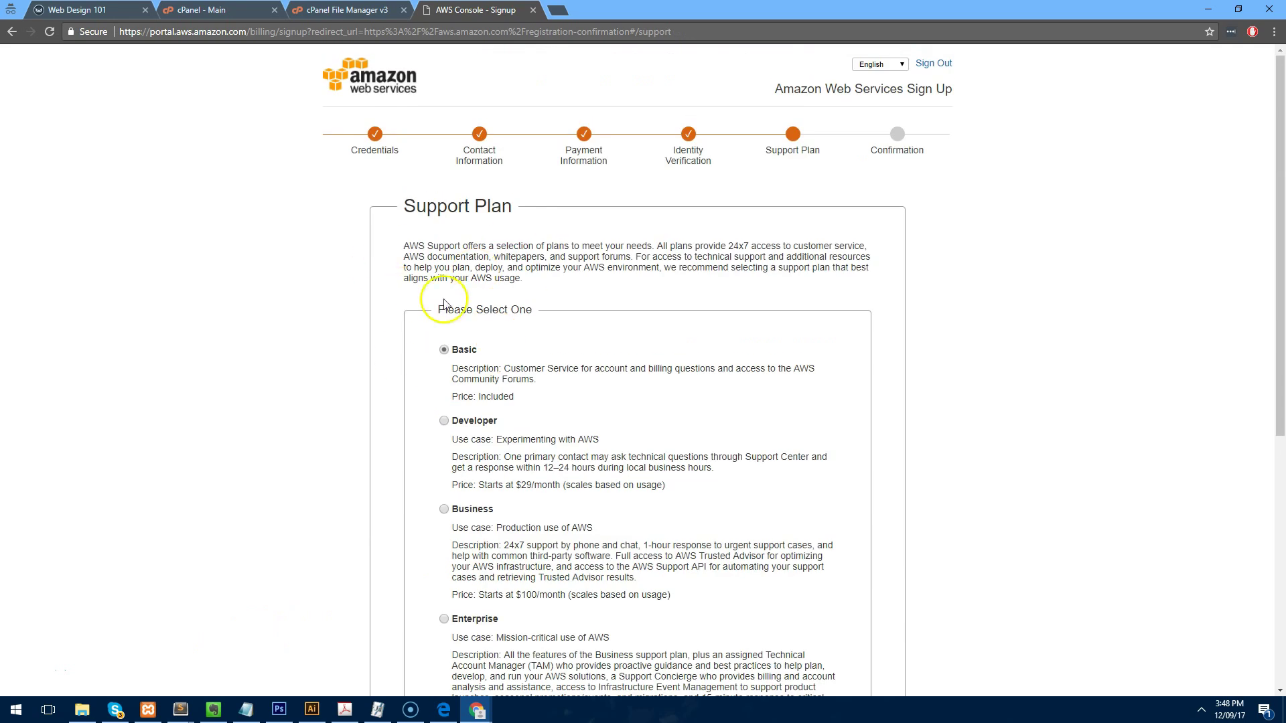
{"action": "left_click", "coordinate": [644, 576]}
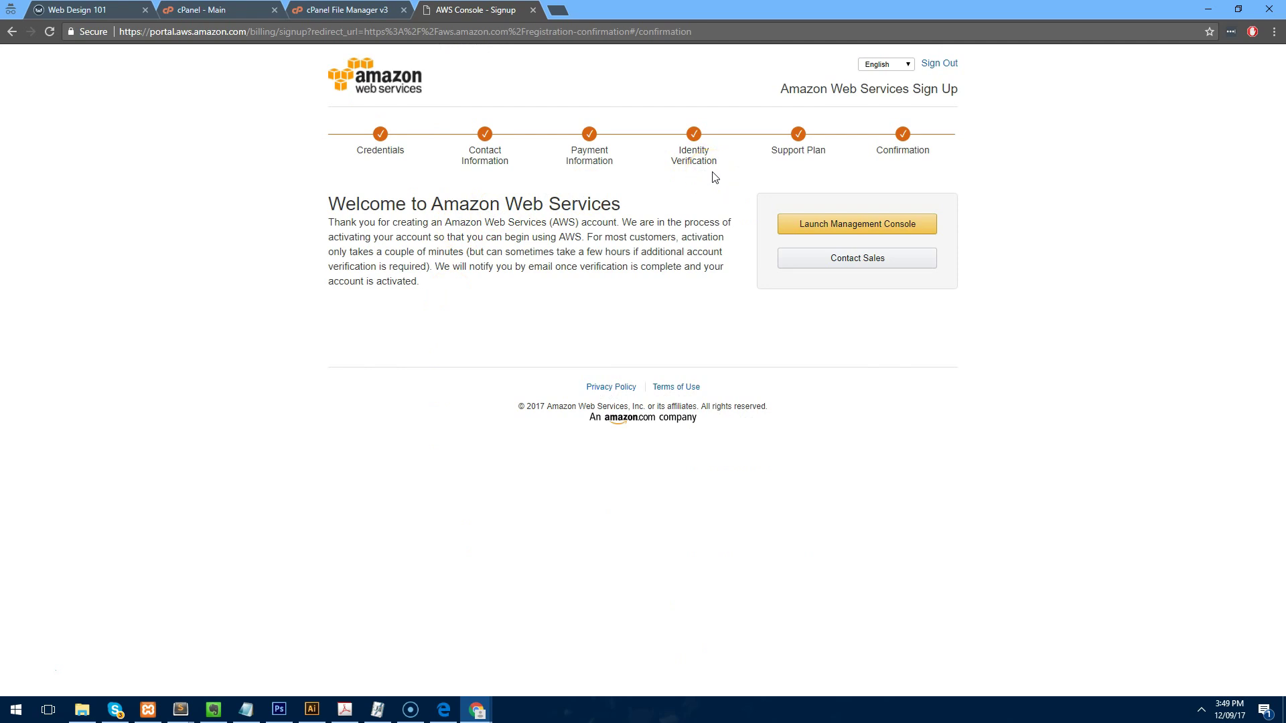
Launch the Management Console and sign in as root with the account e-mail and password.
{"action": "left_click", "coordinate": [815, 225]}
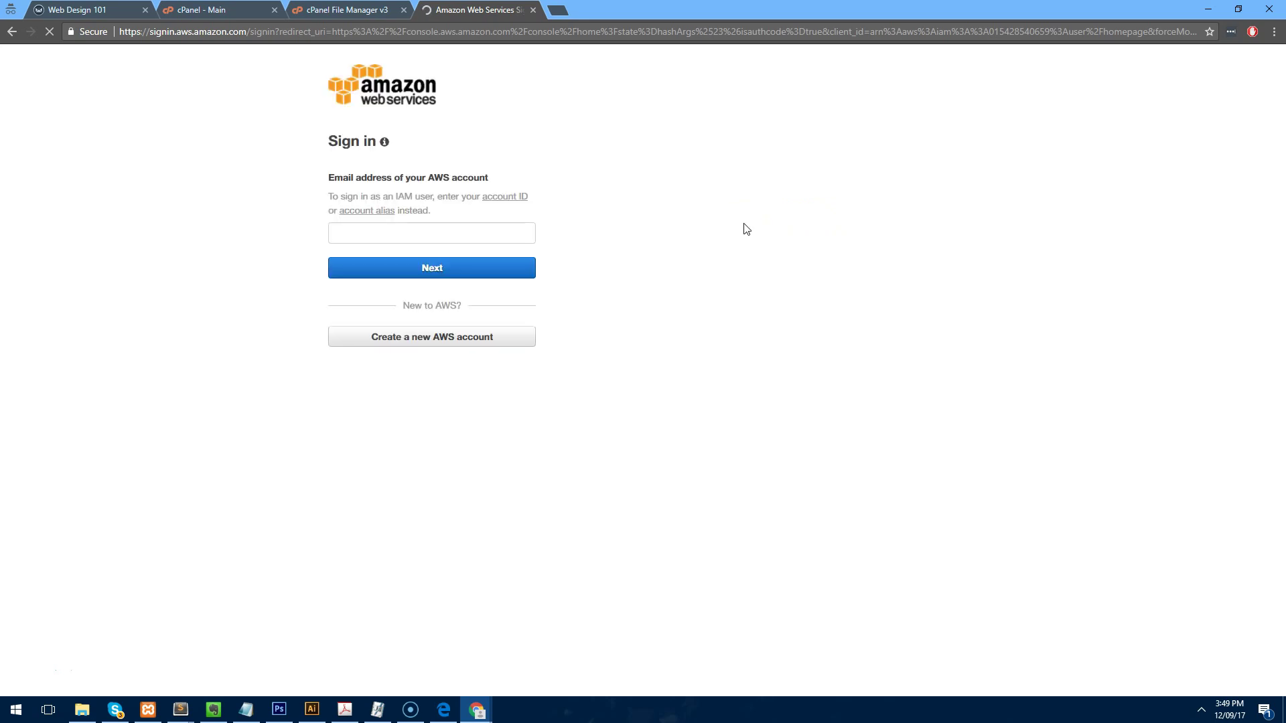
{"action": "left_click", "coordinate": [444, 229]}
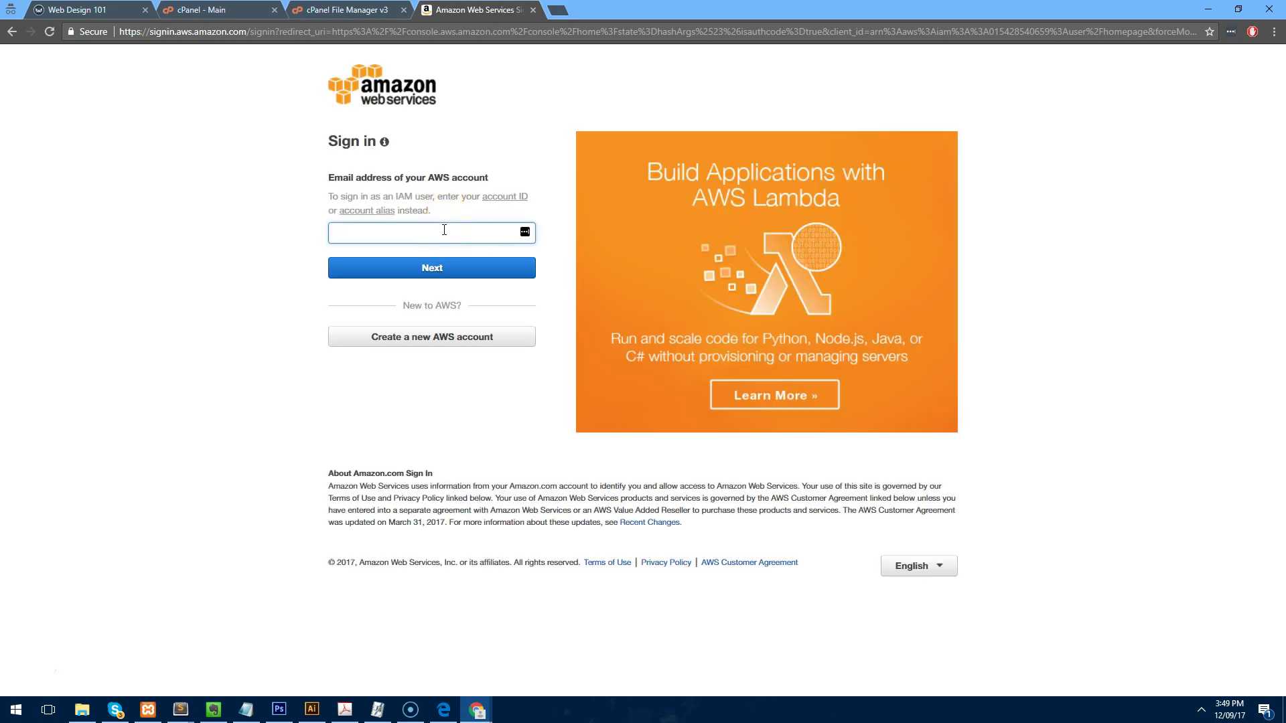
{"action": "left_click", "coordinate": [389, 271]}
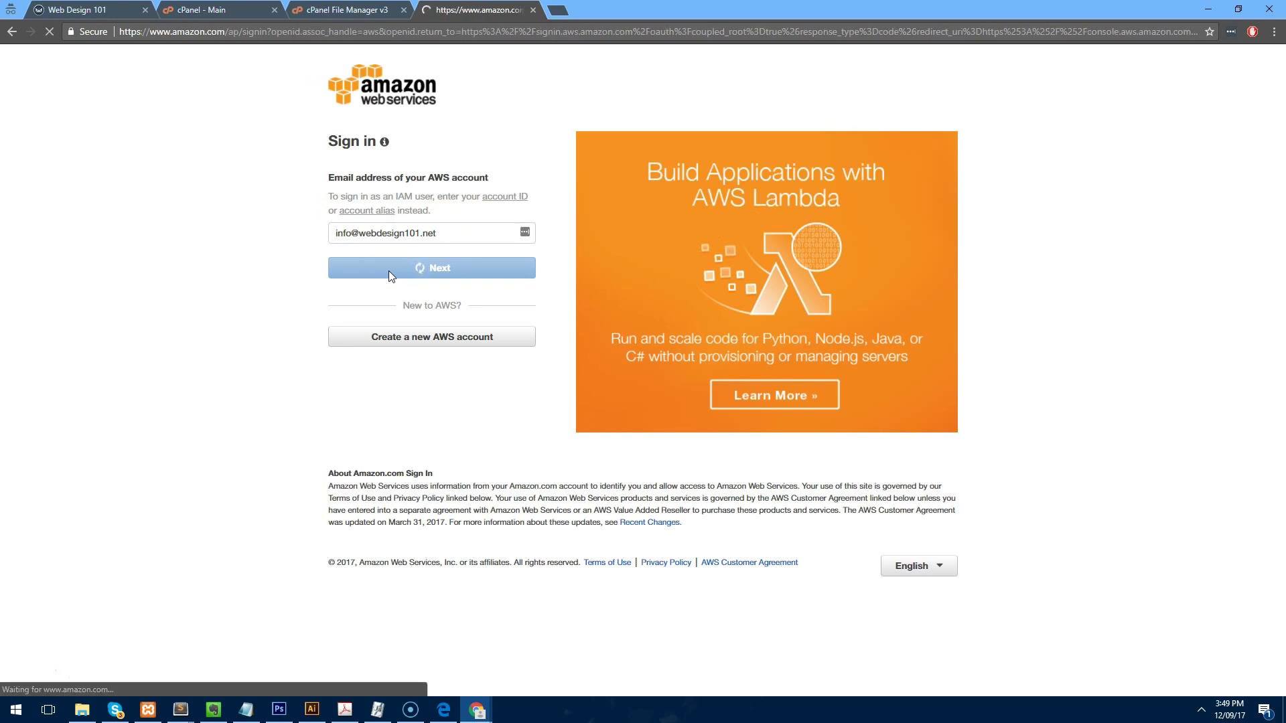
{"action": "type", "text": "••••"}
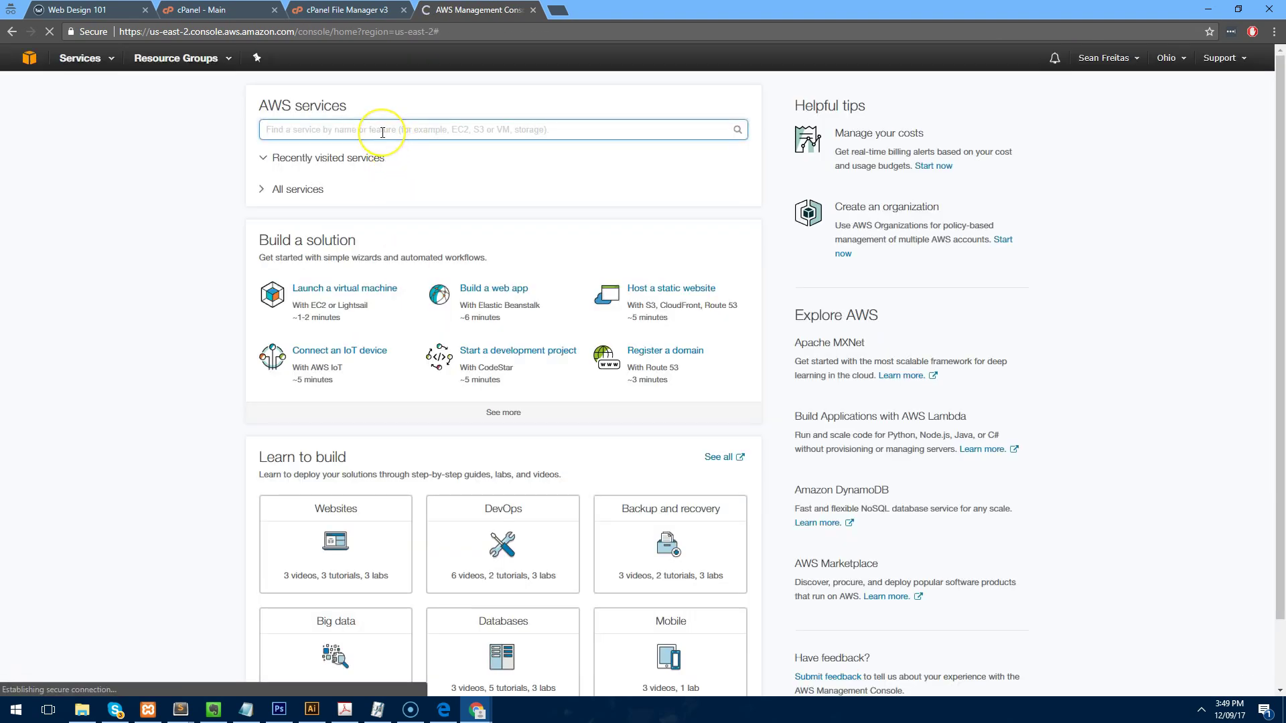
Search 'ses', open Simple Email Service and switch it to US West (Oregon).
{"action": "type", "text": "ses"}
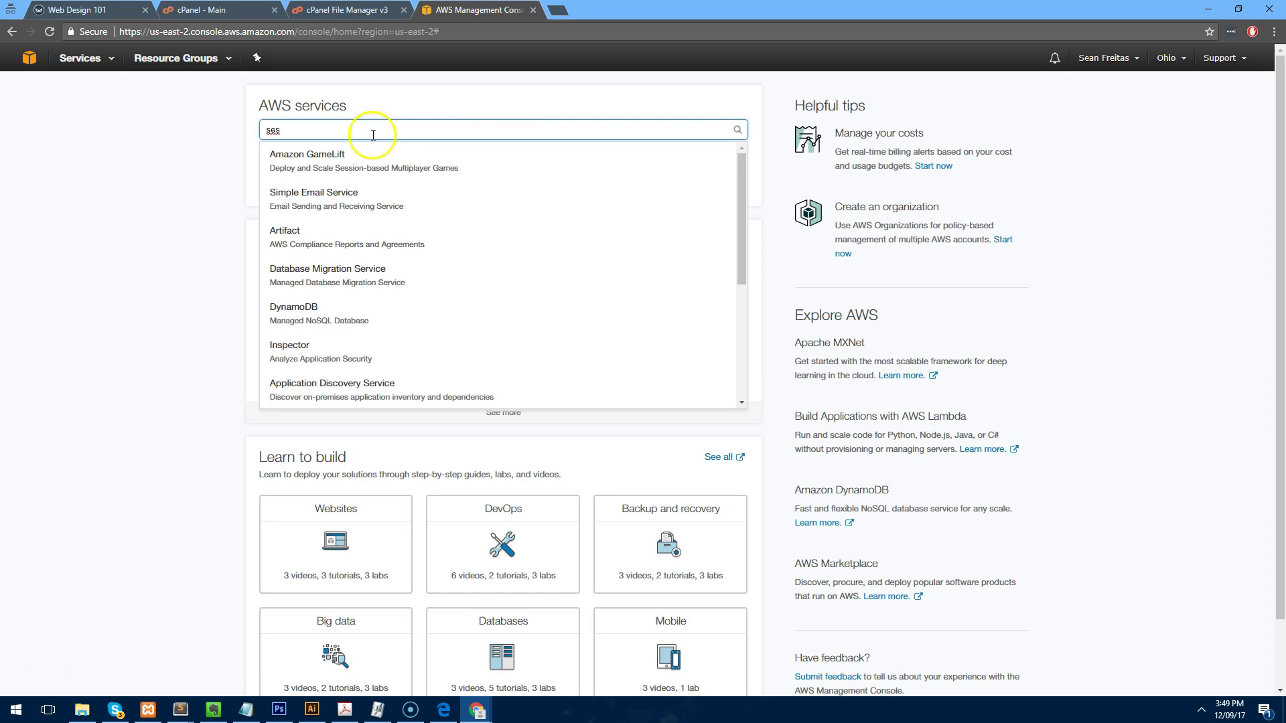
{"action": "left_click", "coordinate": [354, 200]}
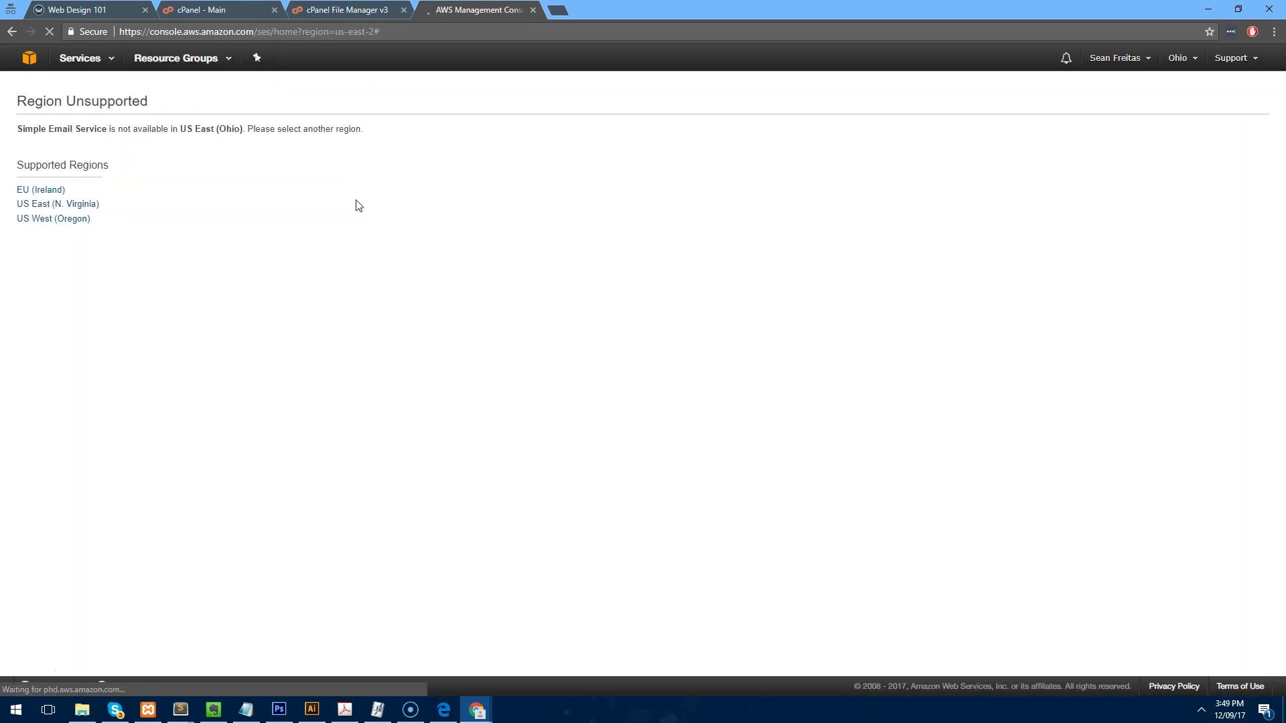
{"action": "mouse_move", "coordinate": [53, 222]}
{"action": "left_mouse_down"}
{"action": "mouse_move", "coordinate": [57, 209]}
{"action": "mouse_move", "coordinate": [54, 221]}
{"action": "left_mouse_up"}
{"action": "left_click", "coordinate": [53, 221]}
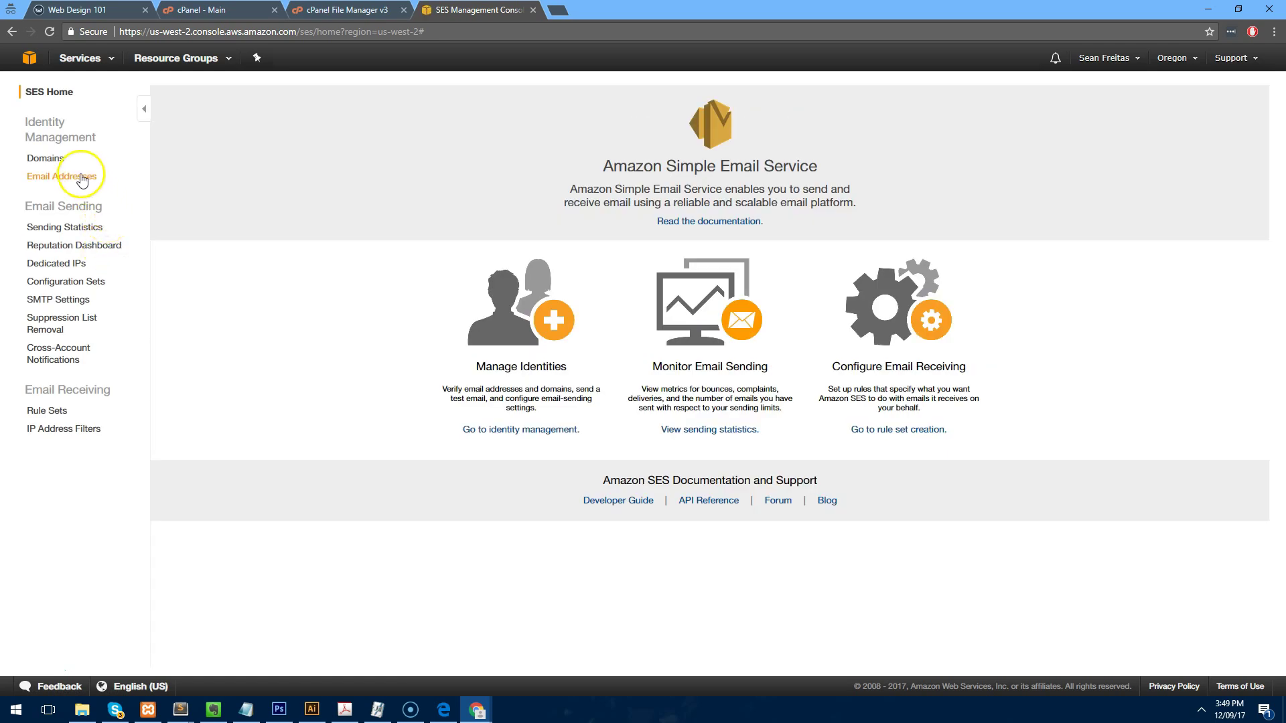
Submit webdesign101.net for SES verification with DKIM generated, then select its TXT record name.
{"action": "left_click", "coordinate": [63, 163]}
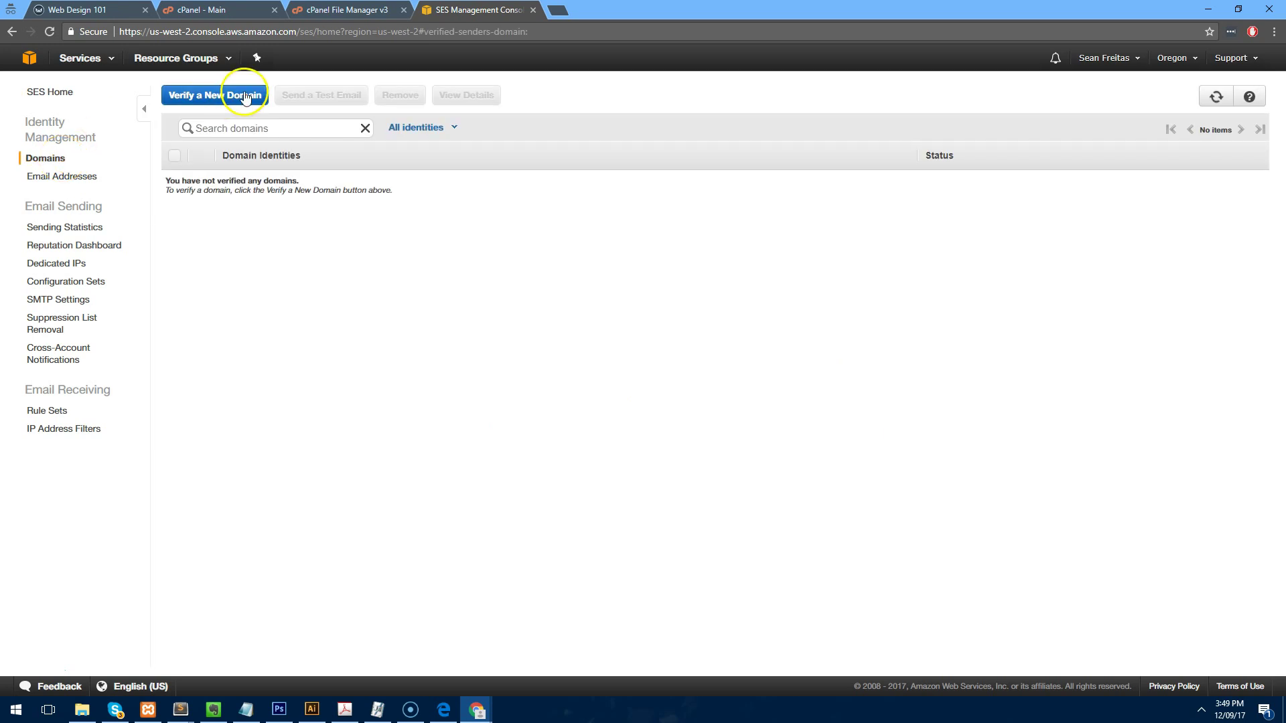
{"action": "left_click", "coordinate": [245, 96]}
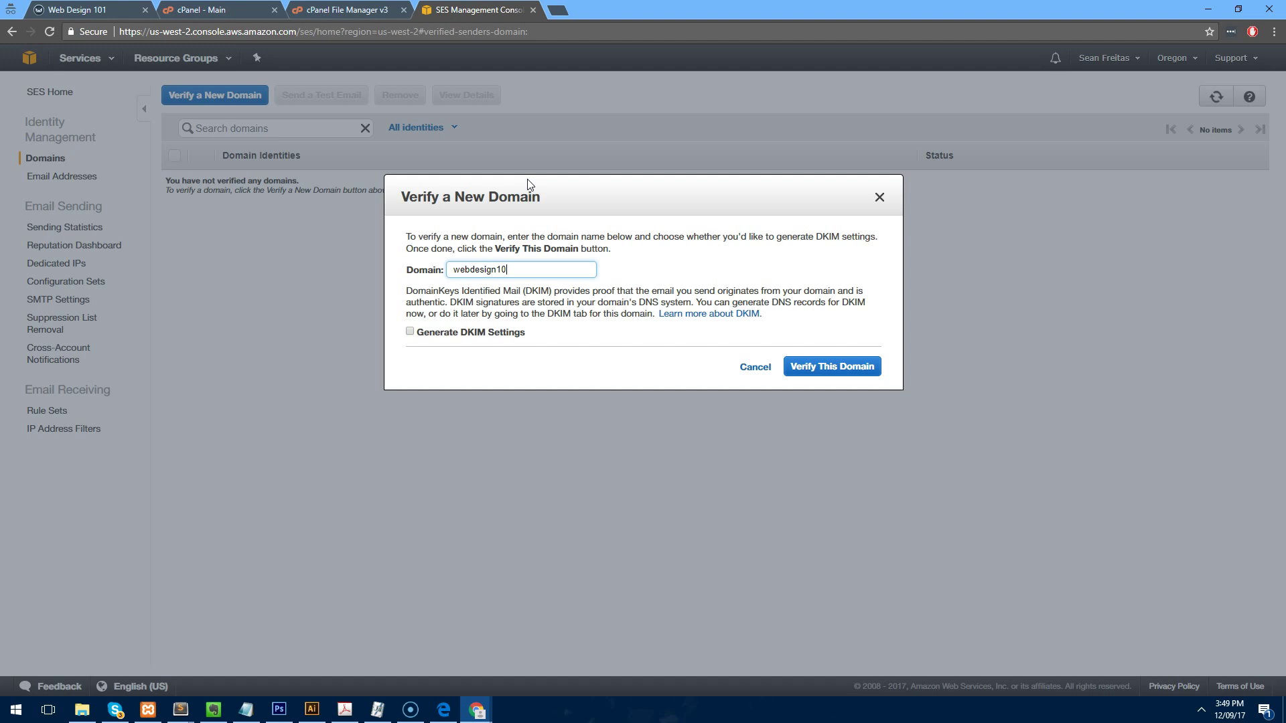
{"action": "type", "text": "webdesign101.net"}
{"action": "left_click", "coordinate": [411, 332]}
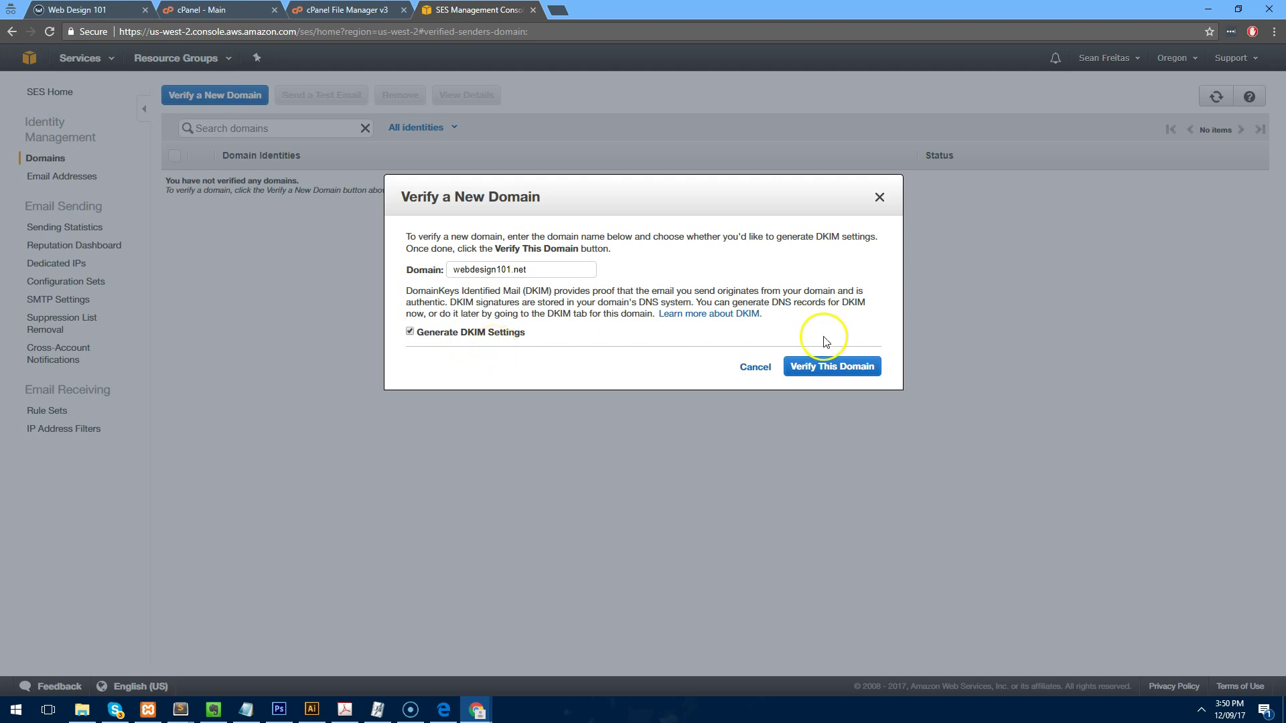
{"action": "left_click", "coordinate": [830, 373]}
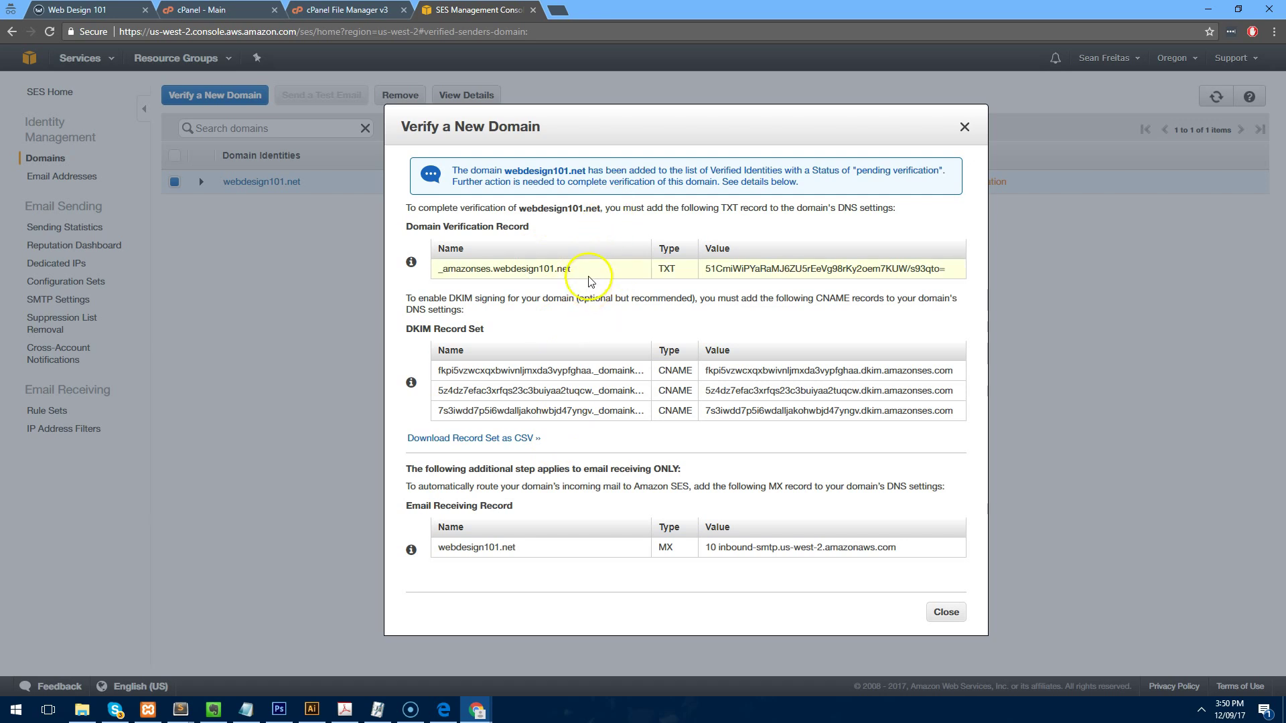
{"action": "left_click_drag", "start_coordinate": [580, 270], "coordinate": [451, 269]}
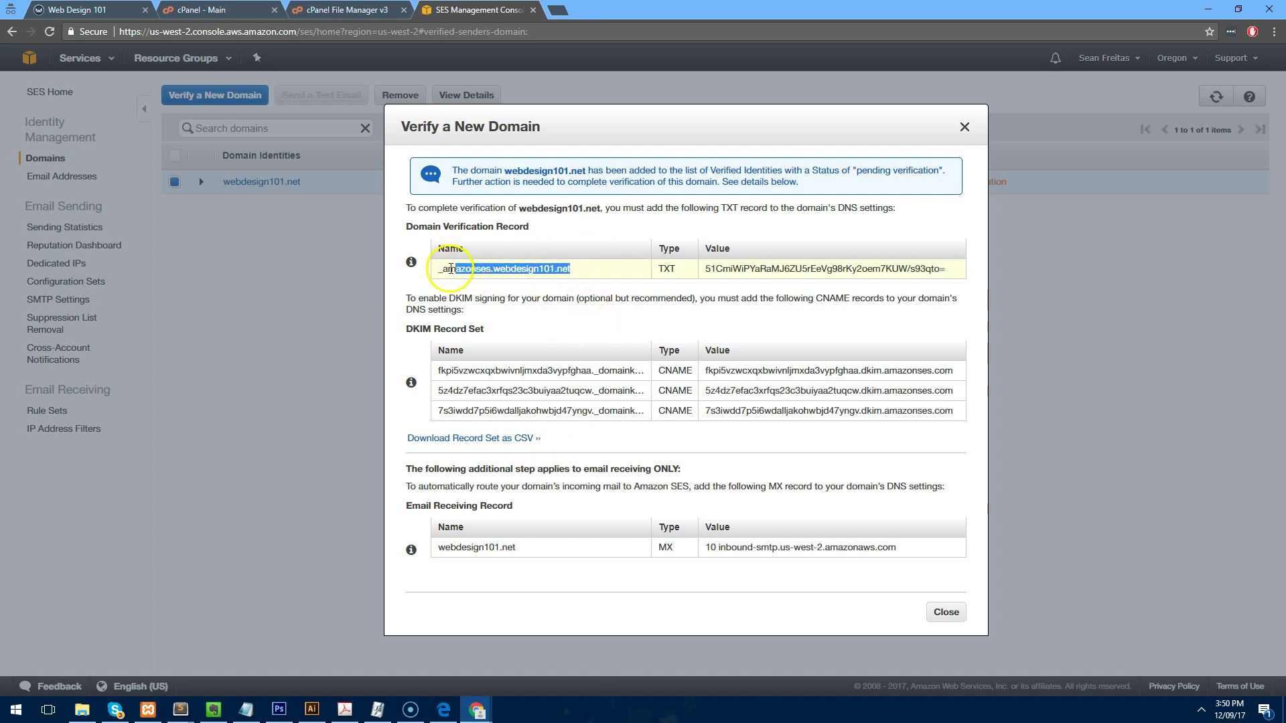
{"action": "left_click", "coordinate": [255, 10]}
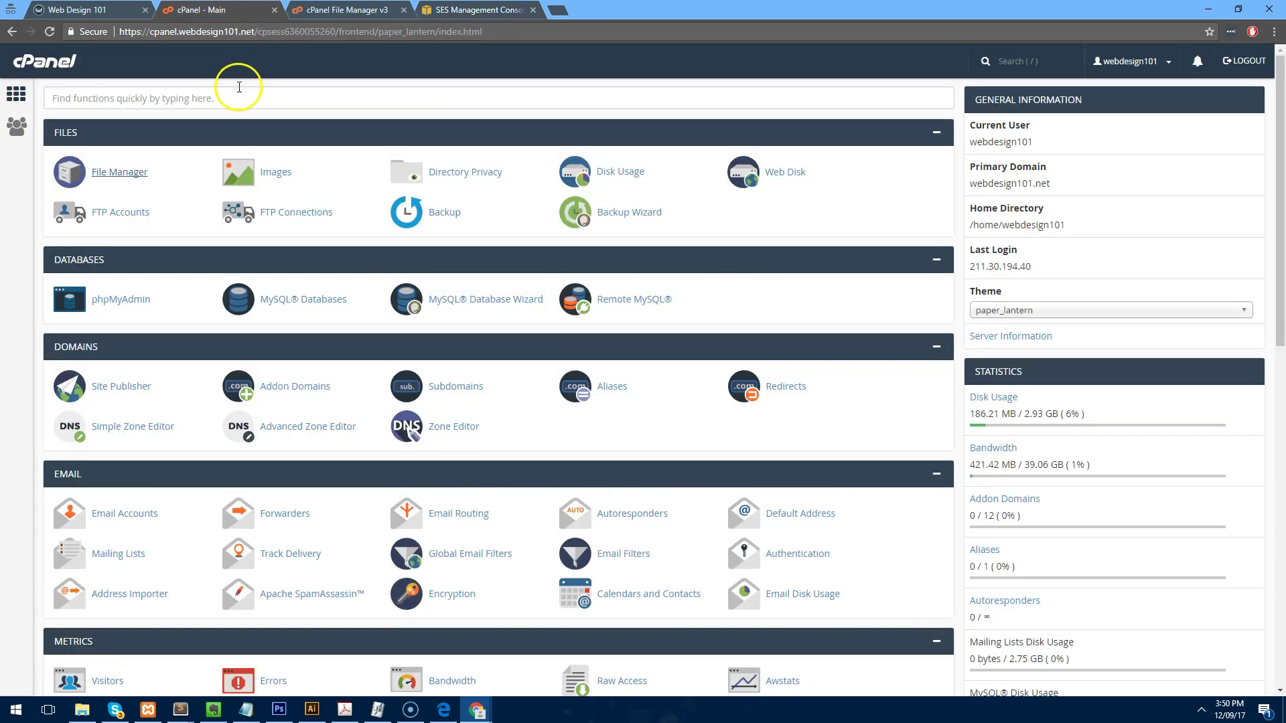
Open the cPanel Zone Editor and manage the webdesign101.net DNS records.
{"action": "key", "text": "ctrl+f"}
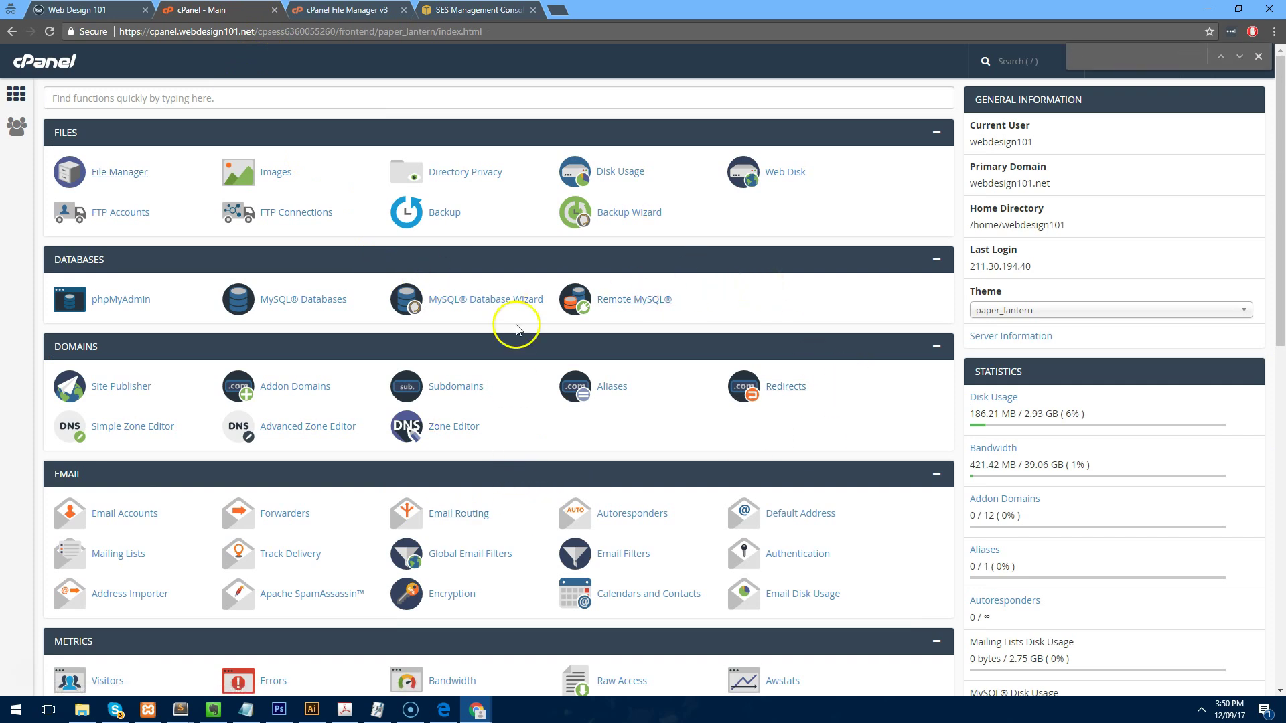
{"action": "left_click", "coordinate": [458, 433]}
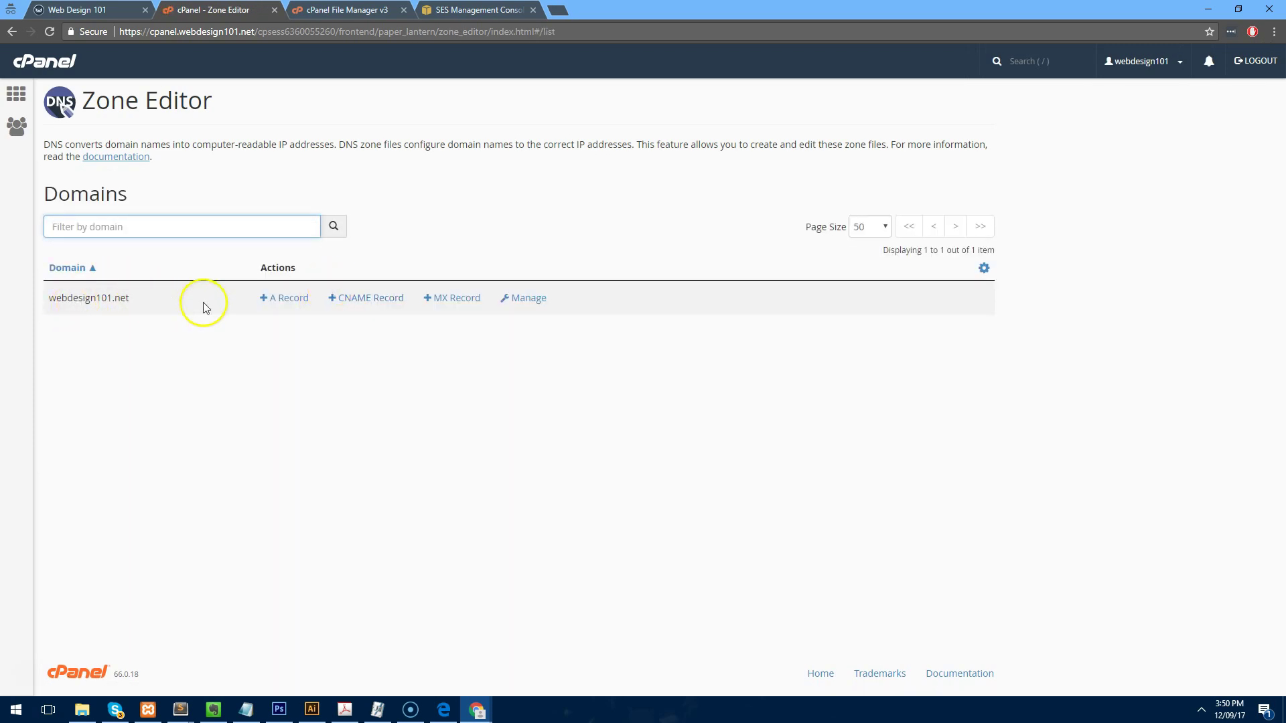
{"action": "left_click", "coordinate": [526, 302]}
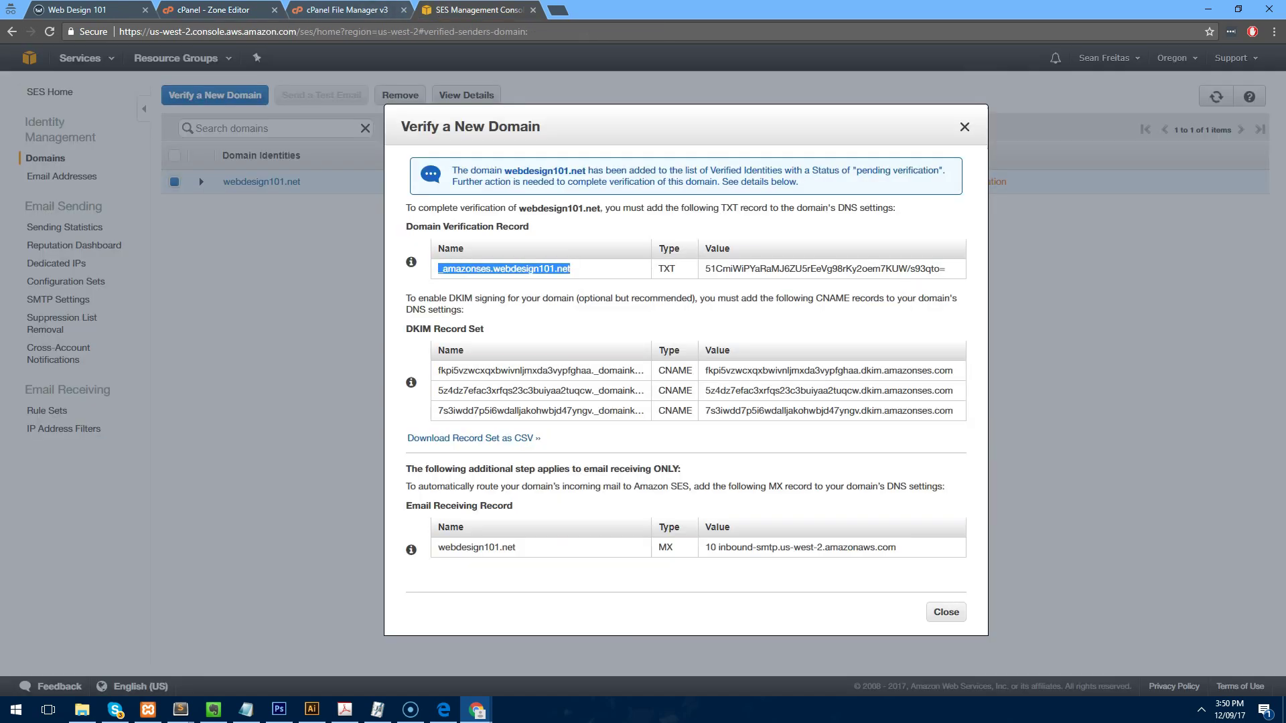
{"action": "left_click", "coordinate": [456, 10]}
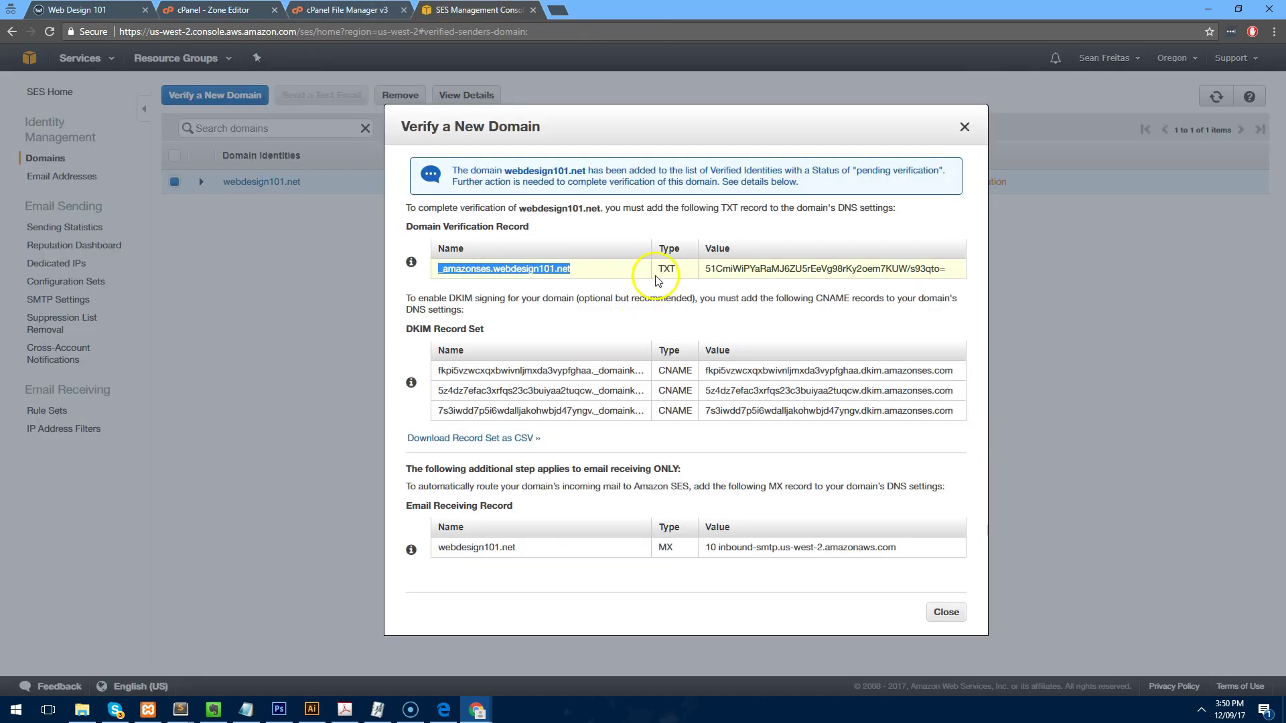
{"action": "left_click", "coordinate": [214, 10]}
Start a new TXT record named _amazonses.webdesign101.net.
{"action": "left_click", "coordinate": [422, 263]}
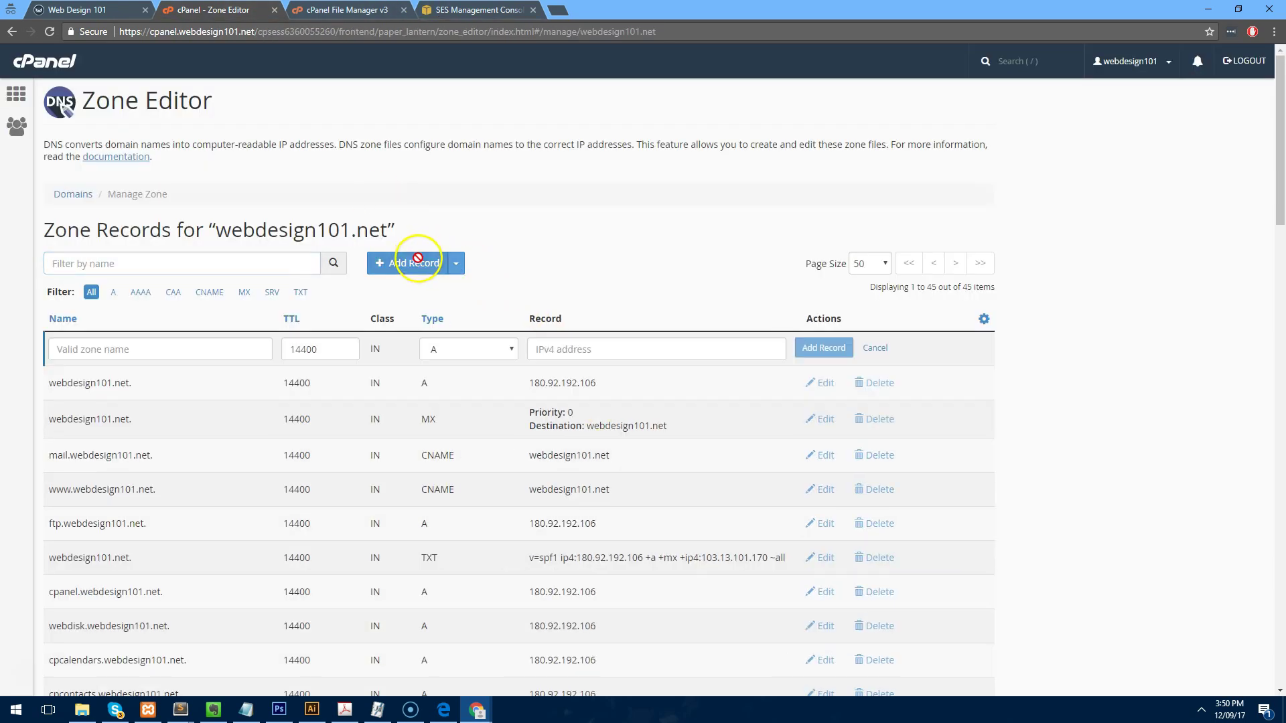
{"action": "left_click", "coordinate": [472, 355]}
{"action": "left_click", "coordinate": [469, 442]}
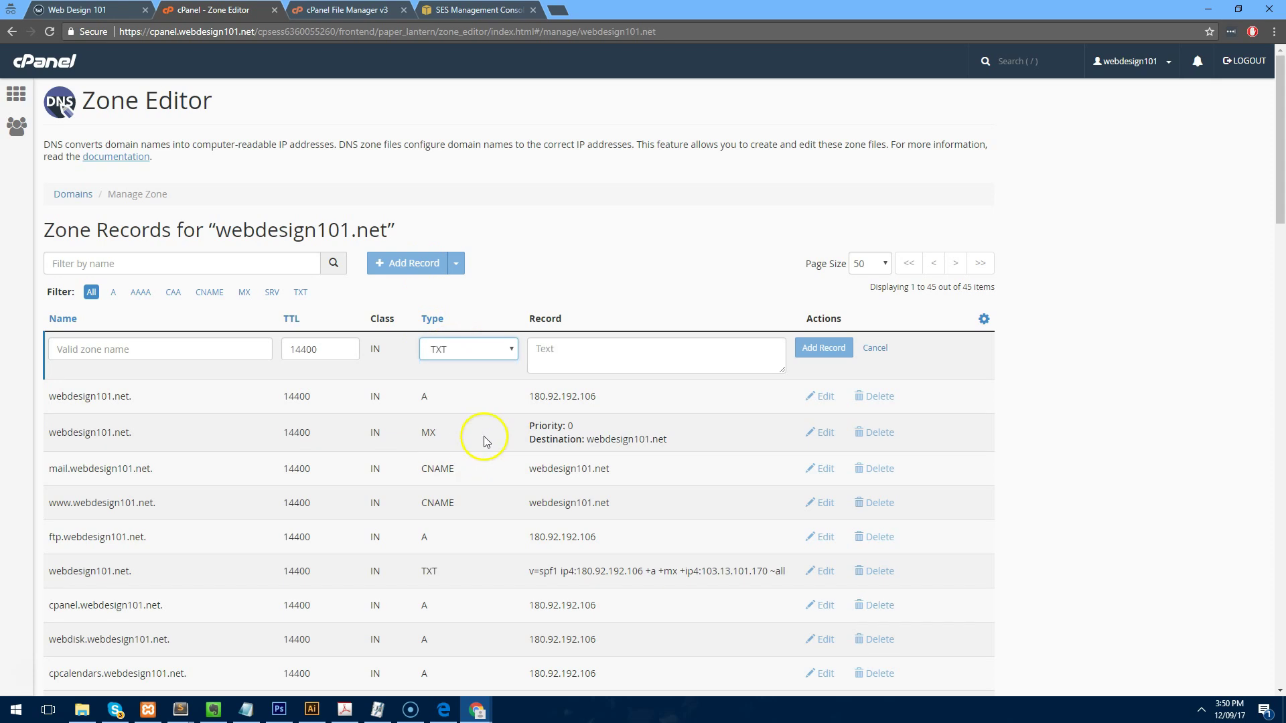
{"action": "left_click", "coordinate": [648, 367]}
{"action": "type", "text": "_amazonses.webdesign101.net"}
{"action": "left_click_drag", "start_coordinate": [676, 350], "coordinate": [348, 346]}
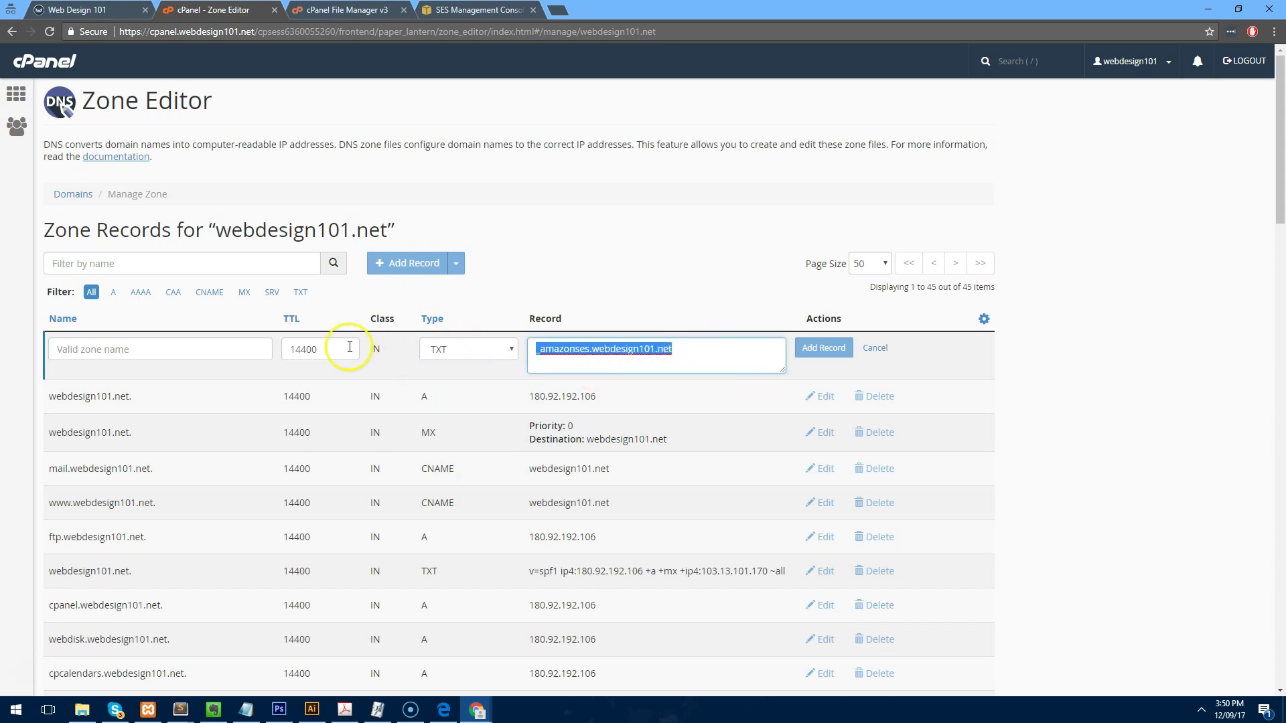
{"action": "key", "text": "ctrl+x"}
{"action": "left_click", "coordinate": [193, 356]}
{"action": "key", "text": "ctrl+v"}
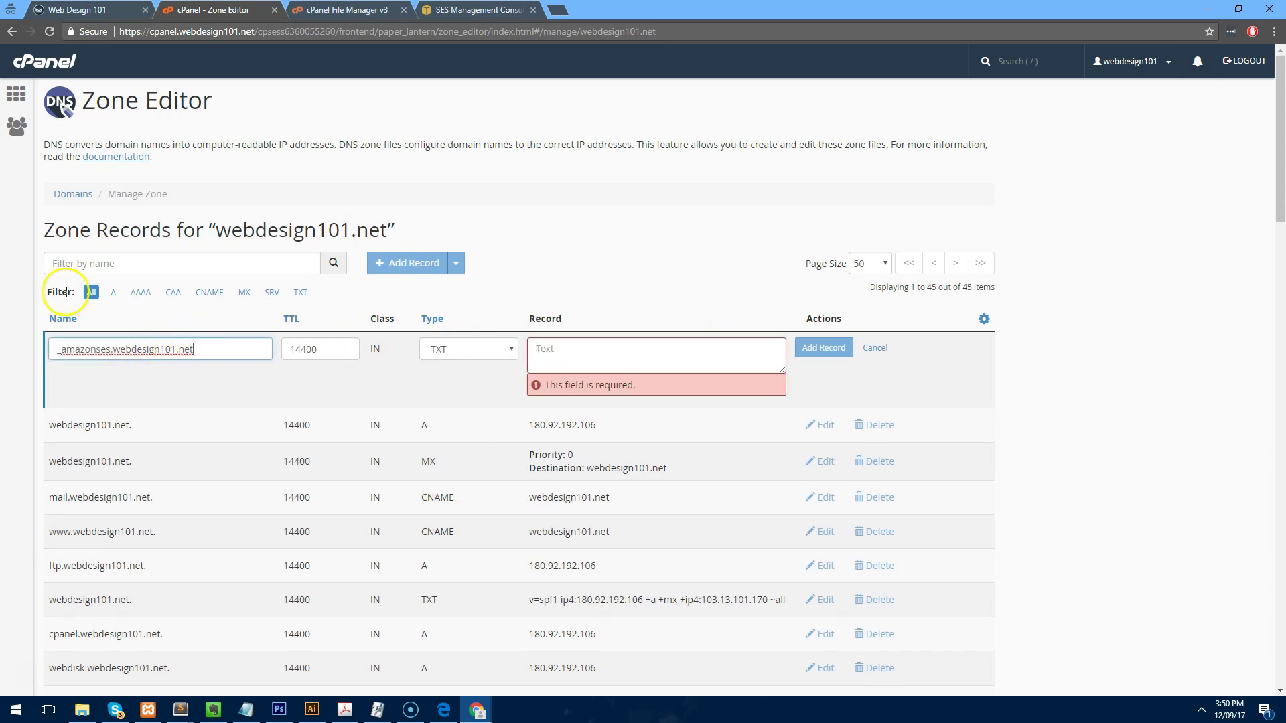
Copy the SES TXT verification value into the record and save it.
{"action": "left_click", "coordinate": [472, 11]}
{"action": "left_click_drag", "start_coordinate": [709, 271], "coordinate": [943, 270]}
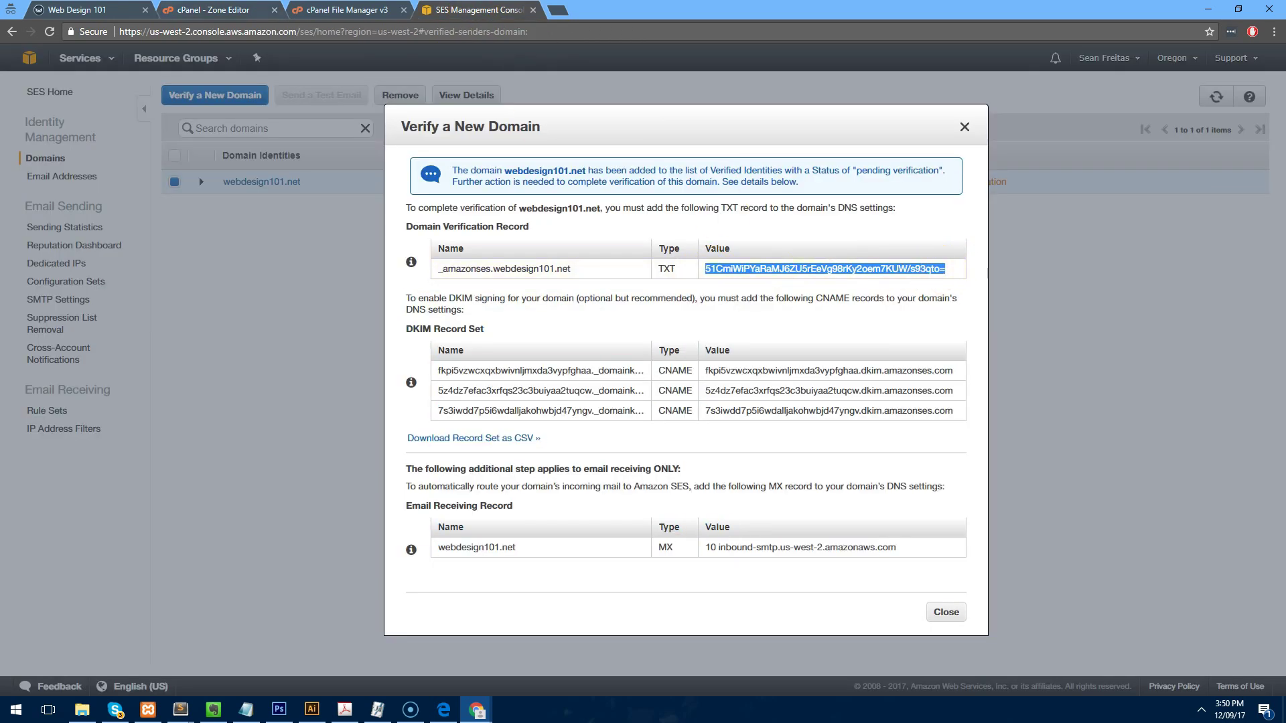
{"action": "left_click", "coordinate": [384, 11]}
{"action": "left_click", "coordinate": [214, 11]}
{"action": "left_click", "coordinate": [582, 355]}
{"action": "key", "text": "ctrl+v"}
{"action": "left_click", "coordinate": [825, 349]}
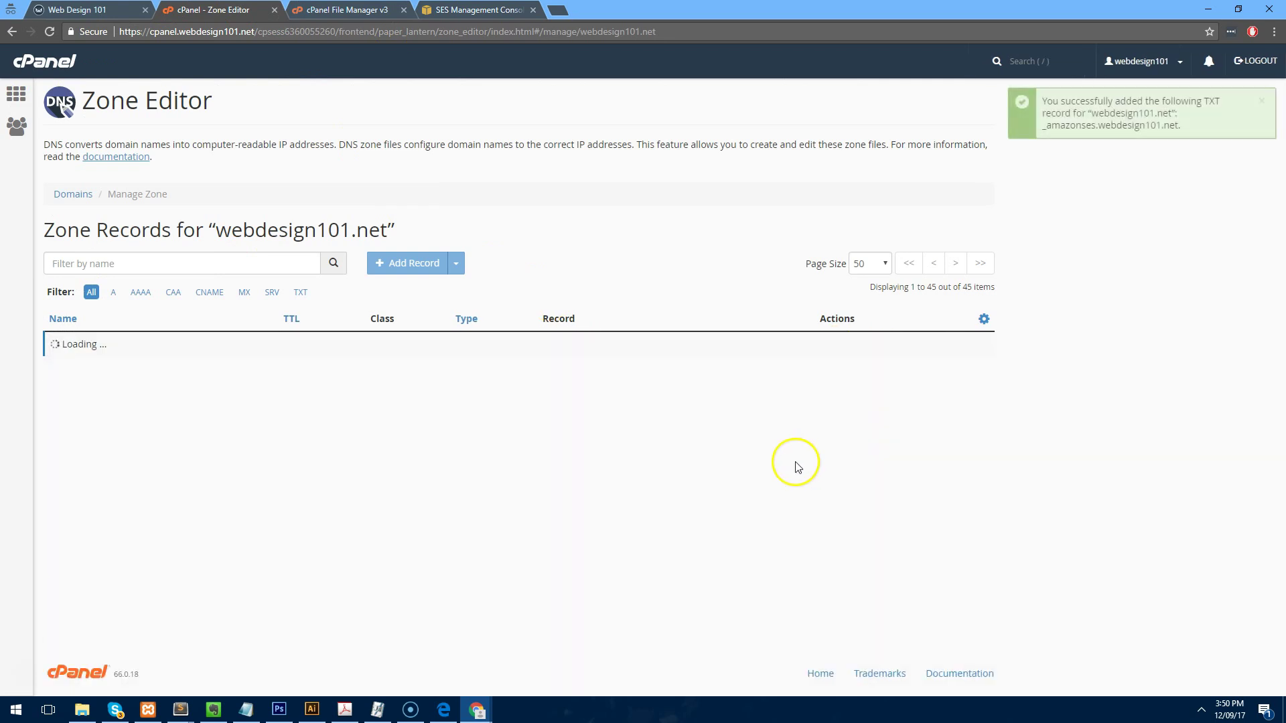
Download SES's DNS record set as a CSV and open it in Excel.
{"action": "left_click", "coordinate": [472, 10]}
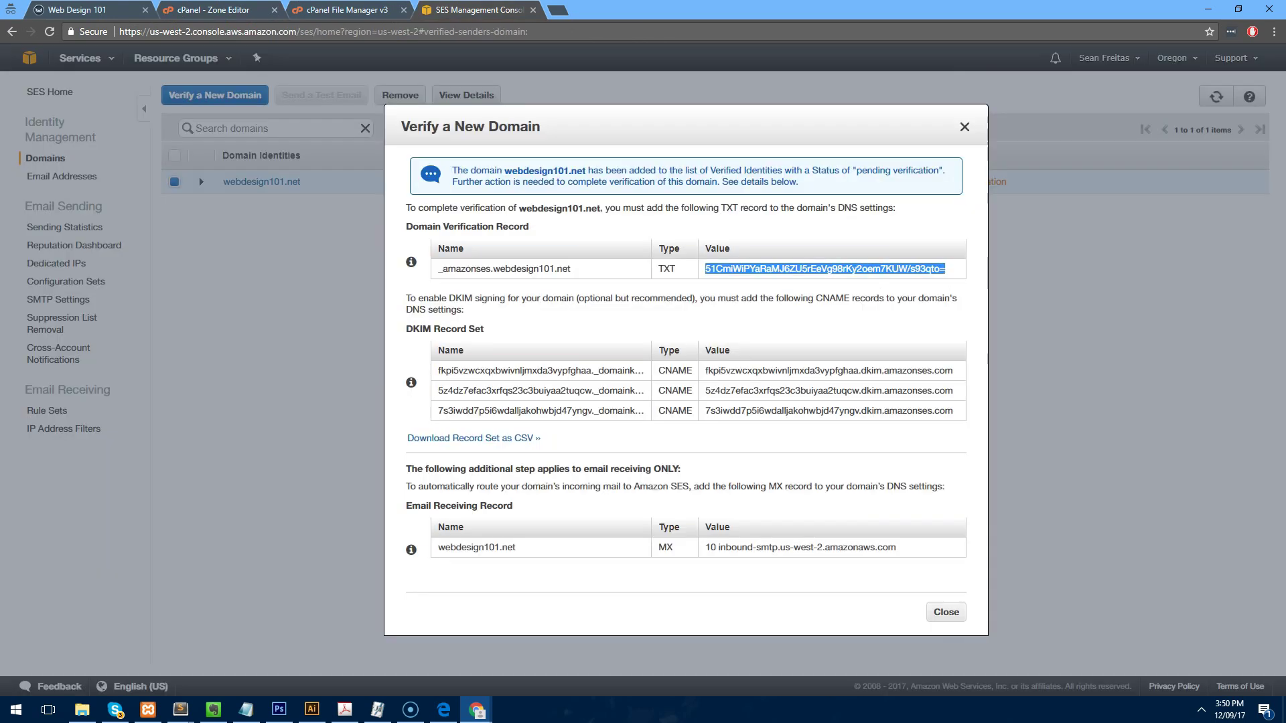
{"action": "left_click_drag", "start_coordinate": [441, 374], "coordinate": [961, 416]}
{"action": "left_click", "coordinate": [961, 417]}
{"action": "left_click", "coordinate": [510, 438]}
{"action": "left_click", "coordinate": [108, 682]}
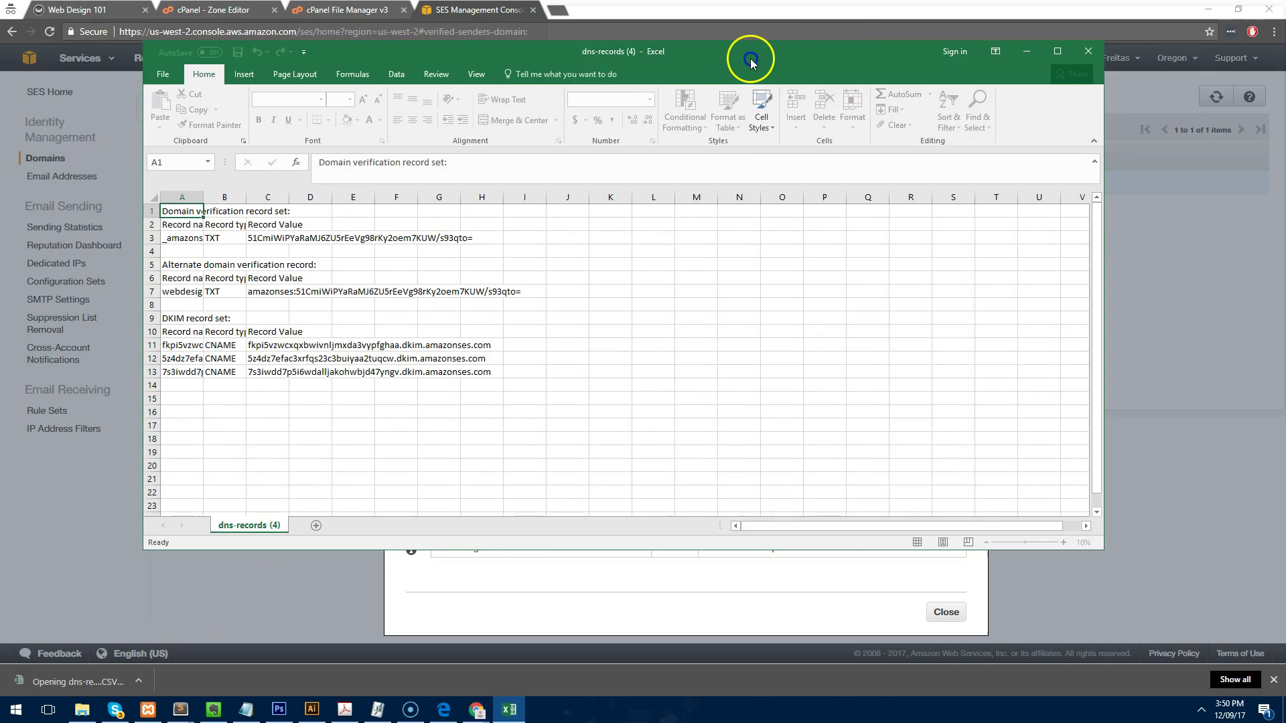
Copy the first DKIM record name from cell A11 and widen the spreadsheet columns.
{"action": "left_click_drag", "start_coordinate": [746, 58], "coordinate": [1065, 114]}
{"action": "left_click", "coordinate": [744, 394]}
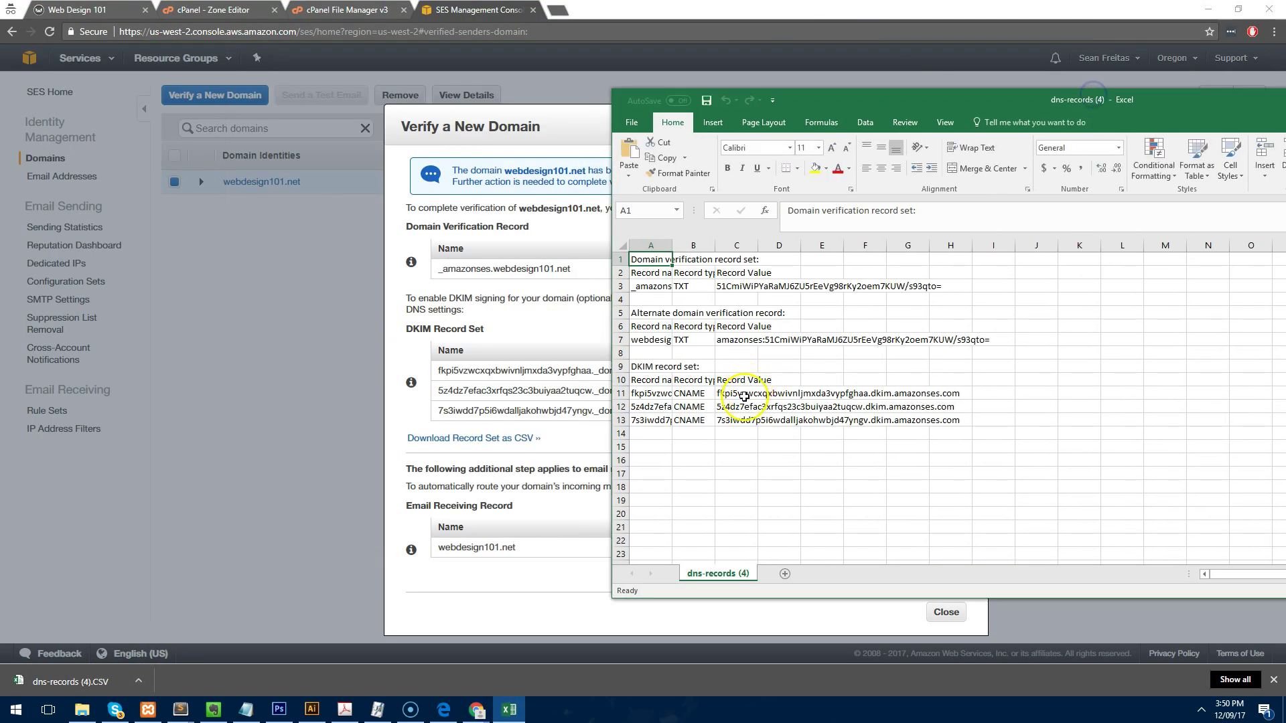
{"action": "left_click", "coordinate": [654, 393]}
{"action": "key", "text": "ctrl+c"}
{"action": "left_click_drag", "start_coordinate": [801, 104], "coordinate": [641, 122]}
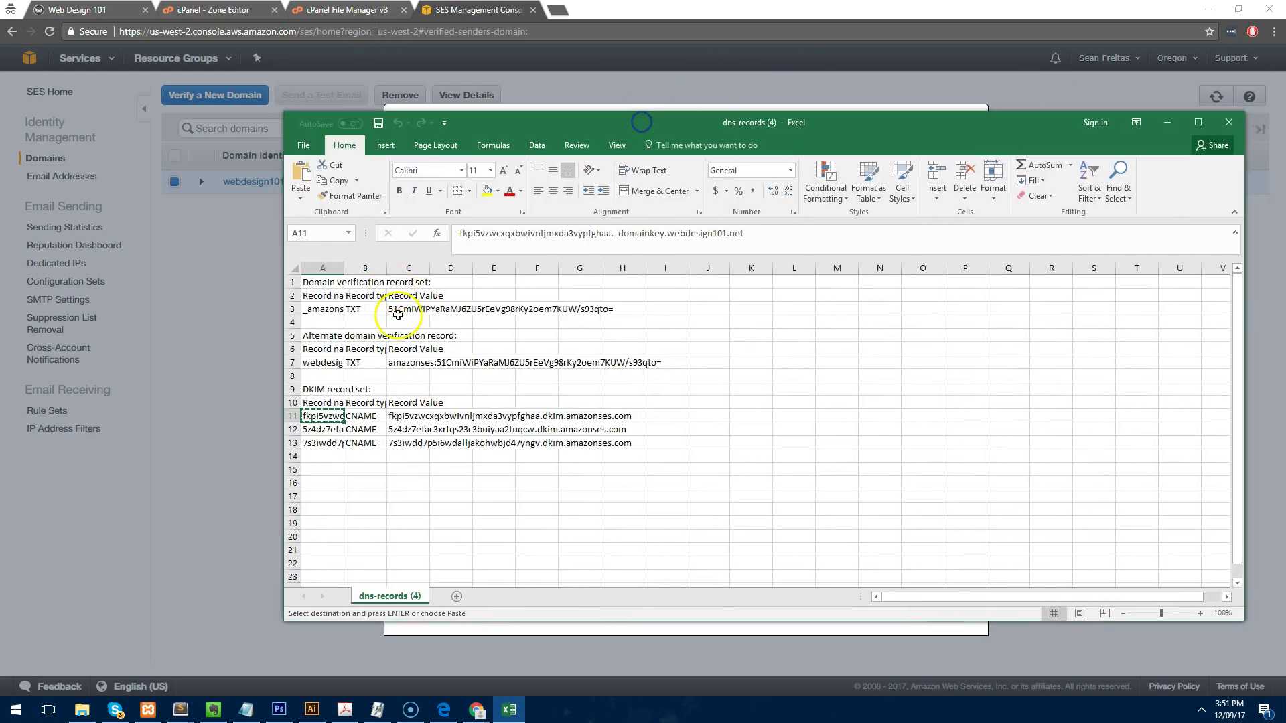
{"action": "left_click_drag", "start_coordinate": [387, 269], "coordinate": [472, 274]}
{"action": "left_click_drag", "start_coordinate": [344, 271], "coordinate": [457, 253]}
{"action": "left_click_drag", "start_coordinate": [730, 122], "coordinate": [881, 118]}
{"action": "left_click", "coordinate": [478, 9]}
{"action": "left_click", "coordinate": [348, 10]}
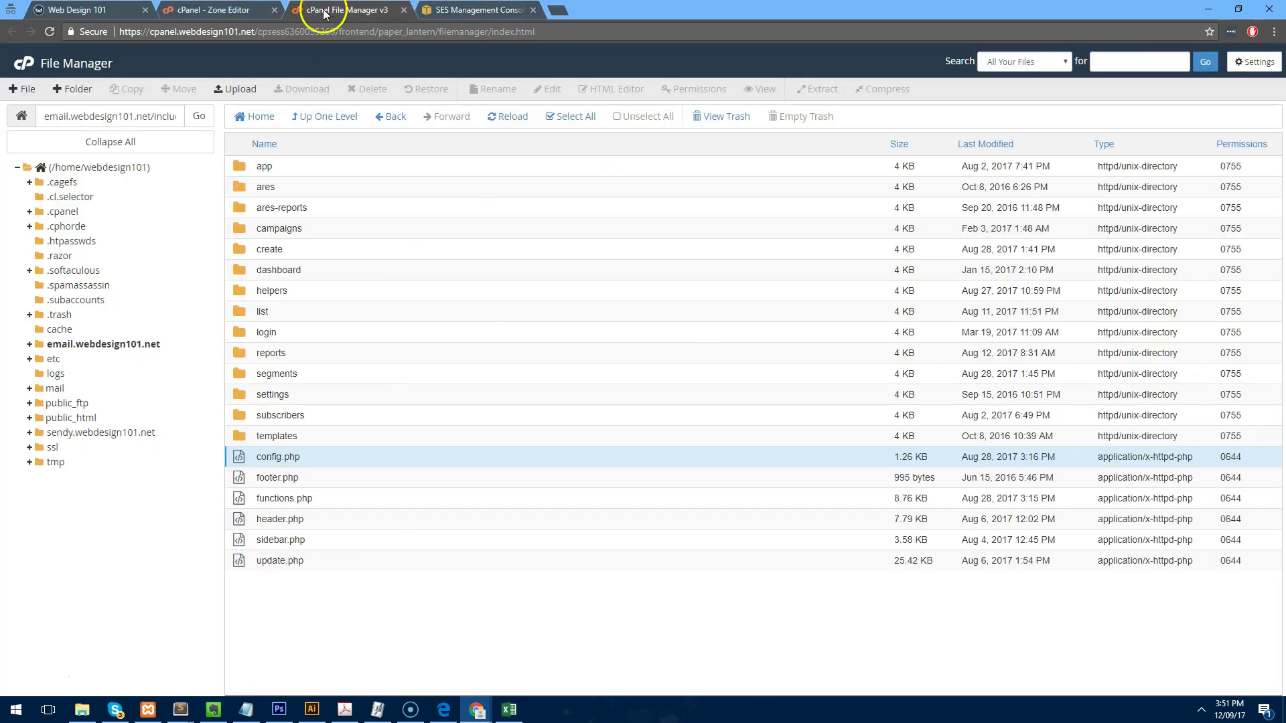
{"action": "left_click", "coordinate": [228, 9]}
Add the first DKIM CNAME record with its name and amazonses.com value.
{"action": "left_click", "coordinate": [456, 263]}
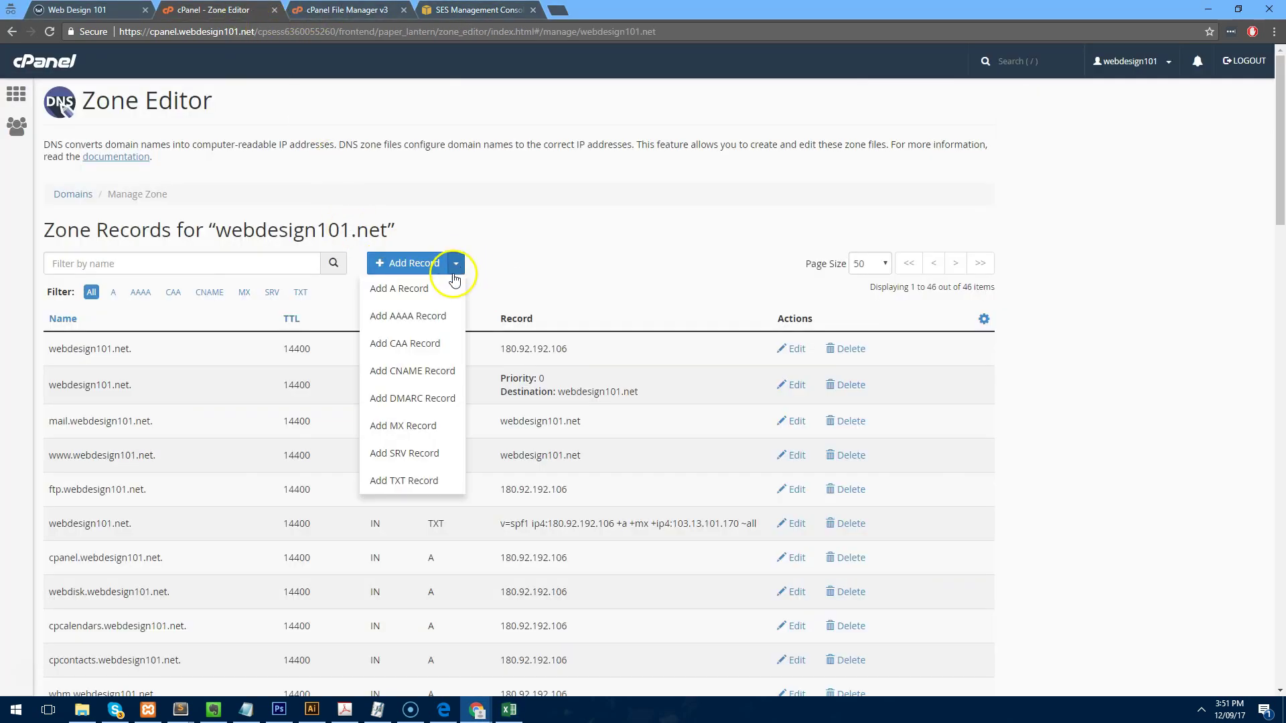
{"action": "left_click", "coordinate": [450, 370]}
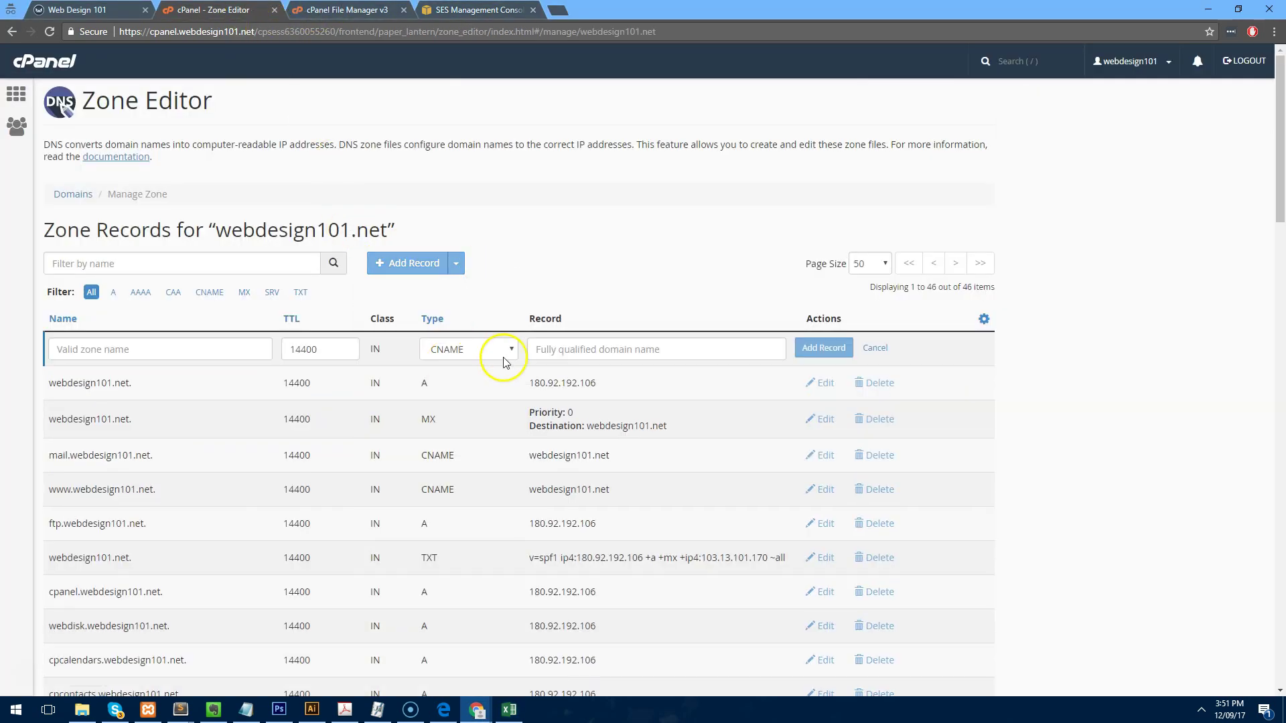
{"action": "left_click", "coordinate": [146, 349]}
{"action": "key", "text": "ctrl+v"}
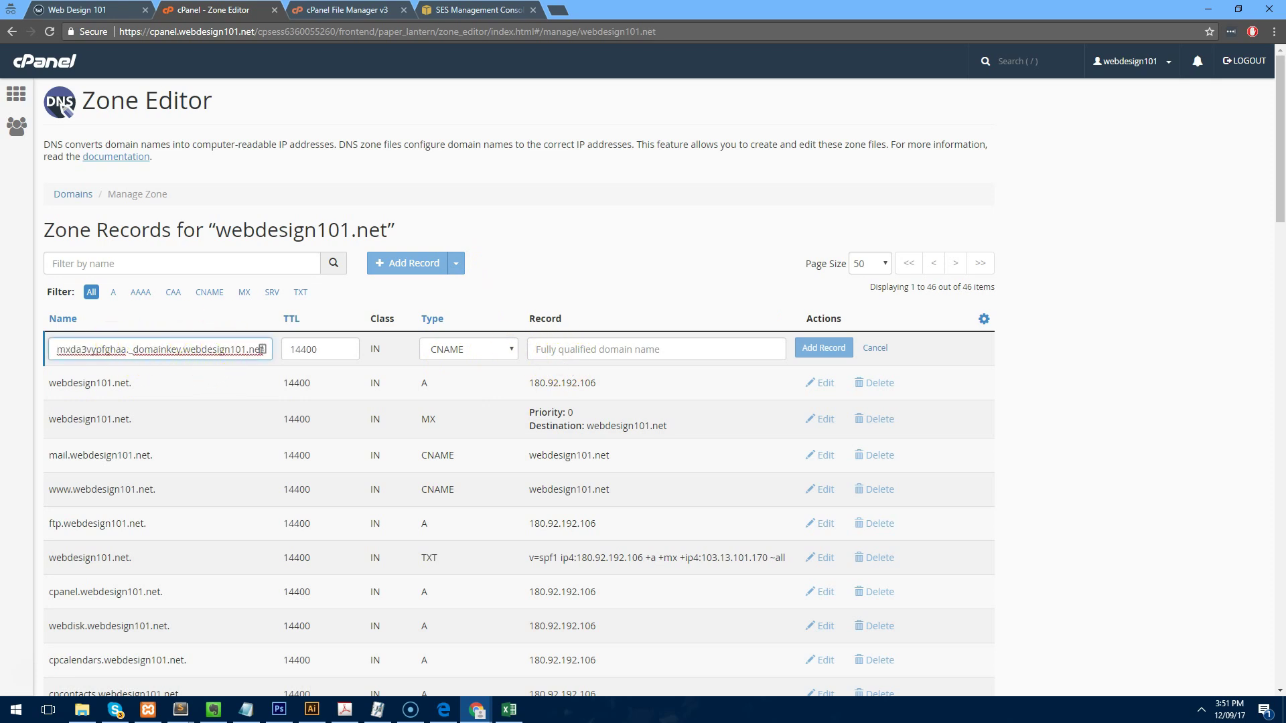
{"action": "key", "text": "alt+Tab"}
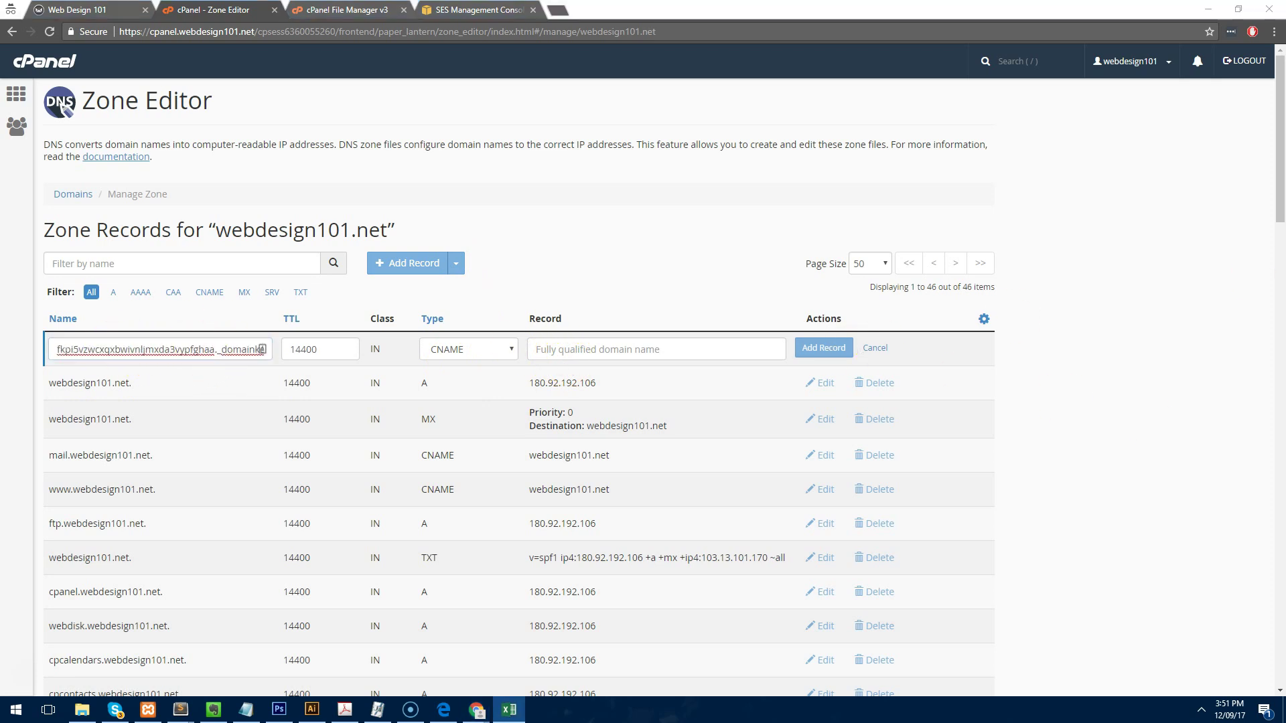
{"action": "left_click", "coordinate": [1004, 422]}
{"action": "key", "text": "ctrl+c"}
{"action": "left_click", "coordinate": [577, 348]}
{"action": "key", "text": "ctrl+v"}
{"action": "left_click", "coordinate": [829, 348]}
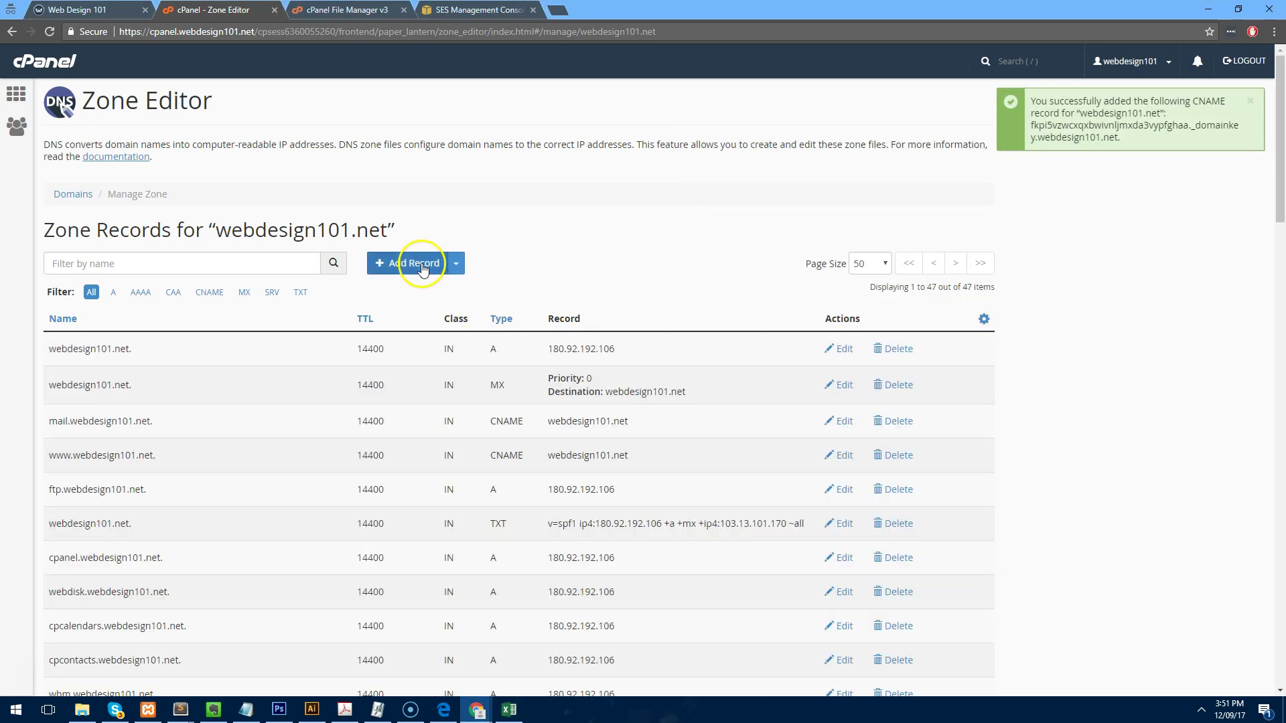
Add the second DKIM CNAME record from cells A12 and C12.
{"action": "left_click", "coordinate": [456, 263]}
{"action": "left_click", "coordinate": [417, 368]}
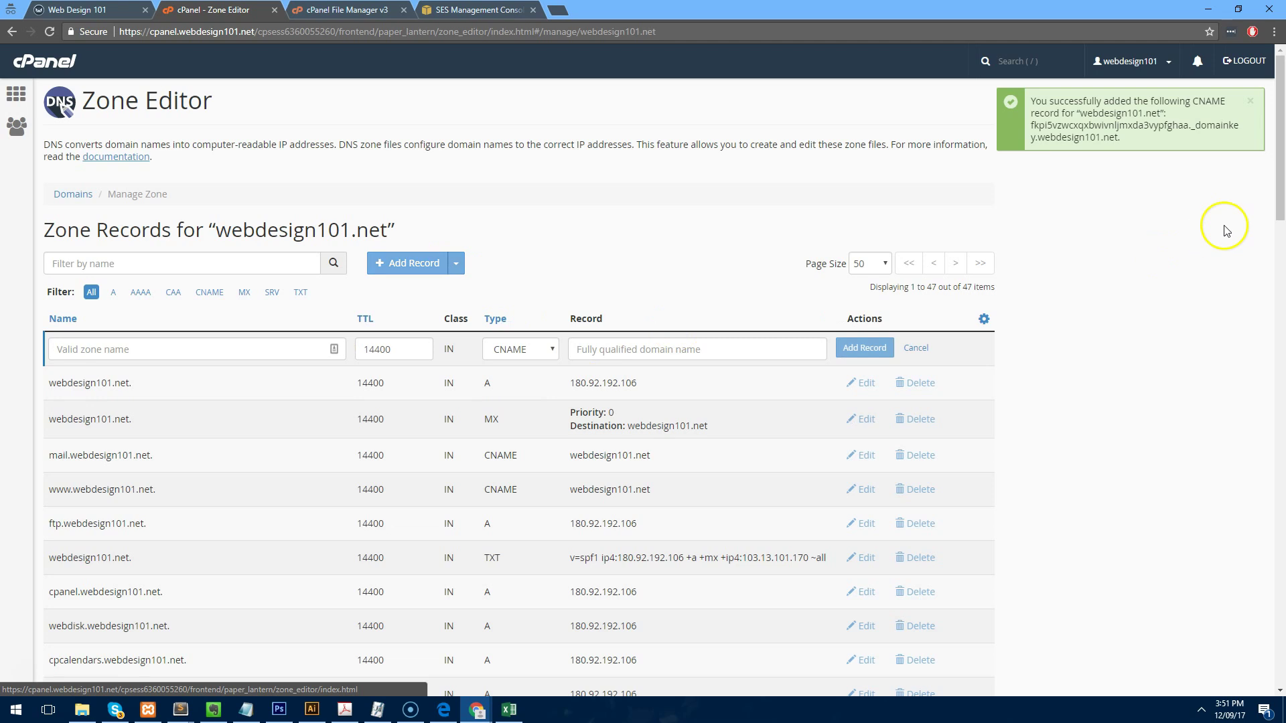
{"action": "key", "text": "alt+Tab"}
{"action": "left_click", "coordinate": [442, 443]}
{"action": "key", "text": "ctrl+c"}
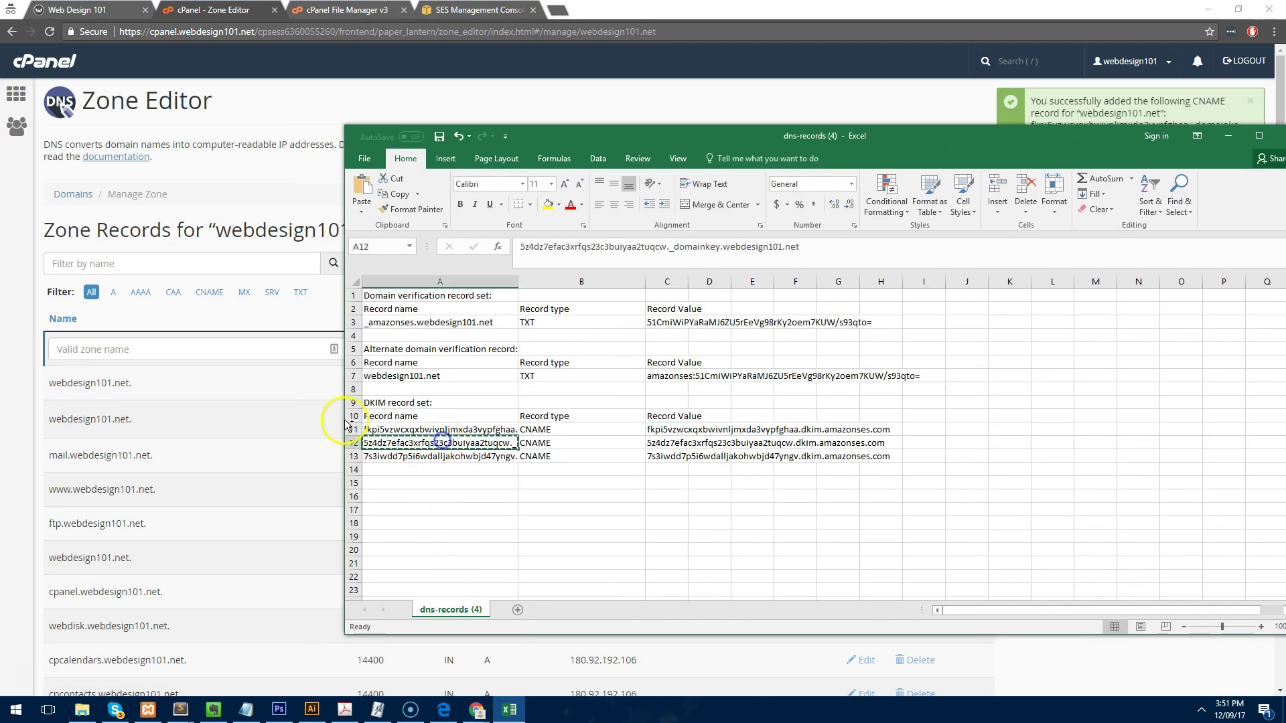
{"action": "key", "text": "alt+Tab"}
{"action": "left_click", "coordinate": [164, 348]}
{"action": "key", "text": "ctrl+v"}
{"action": "key", "text": "alt+Tab"}
{"action": "left_click", "coordinate": [663, 443]}
{"action": "key", "text": "ctrl+c"}
{"action": "key", "text": "alt+Tab"}
{"action": "left_click", "coordinate": [589, 349]}
{"action": "key", "text": "ctrl+v"}
{"action": "left_click", "coordinate": [864, 347]}
Add the third DKIM CNAME record from cells A13 and C13.
{"action": "left_click", "coordinate": [455, 263]}
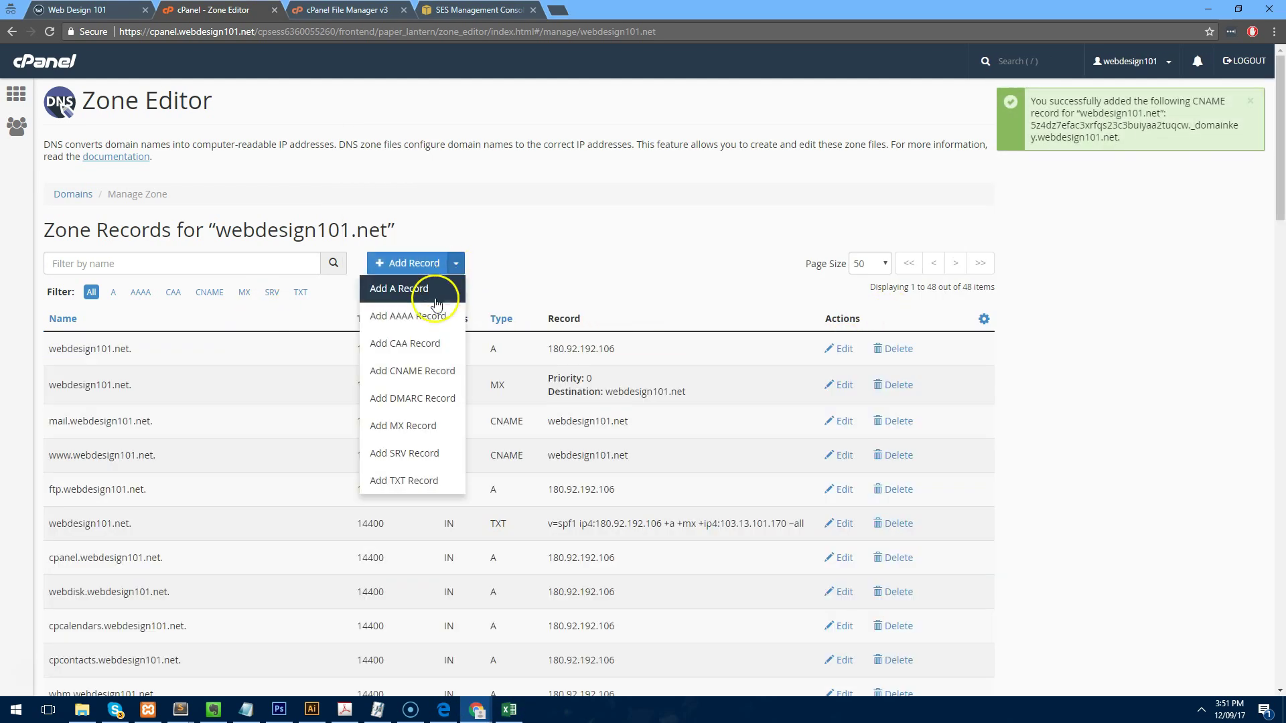
{"action": "left_click", "coordinate": [411, 370]}
{"action": "left_click", "coordinate": [509, 709]}
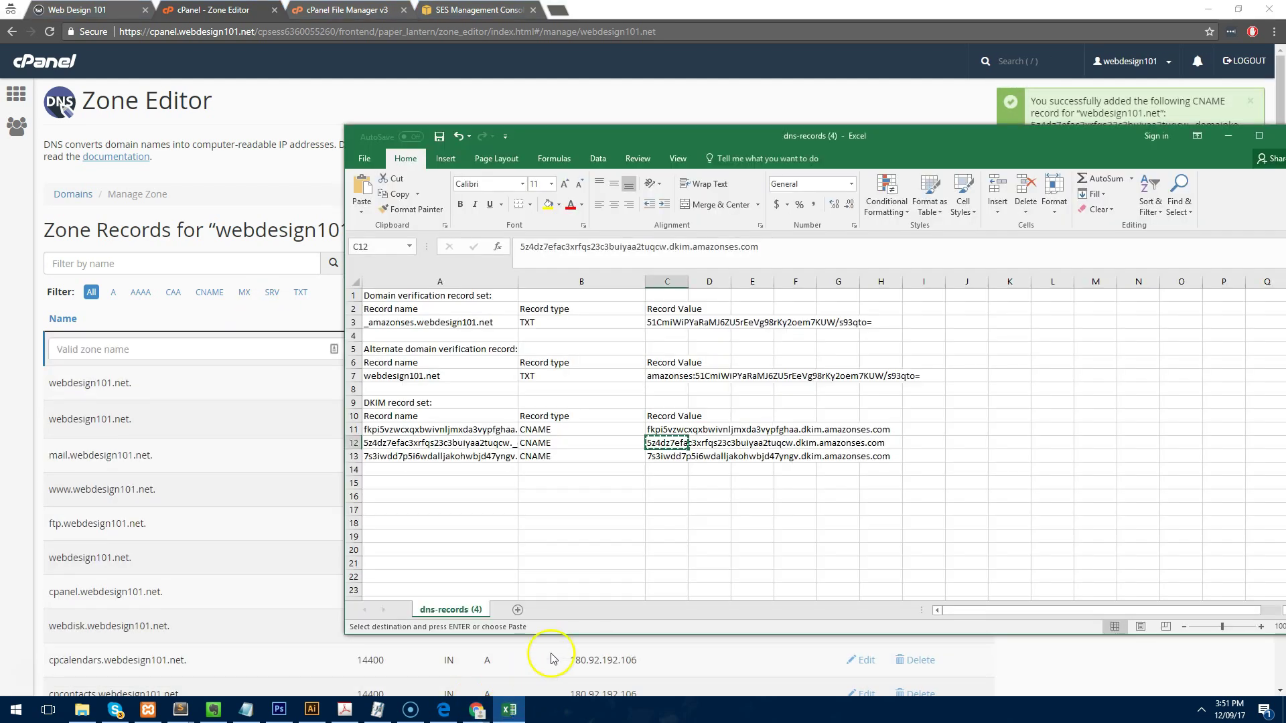
{"action": "left_click", "coordinate": [446, 456]}
{"action": "key", "text": "ctrl+c"}
{"action": "left_click", "coordinate": [187, 348]}
{"action": "key", "text": "ctrl+v"}
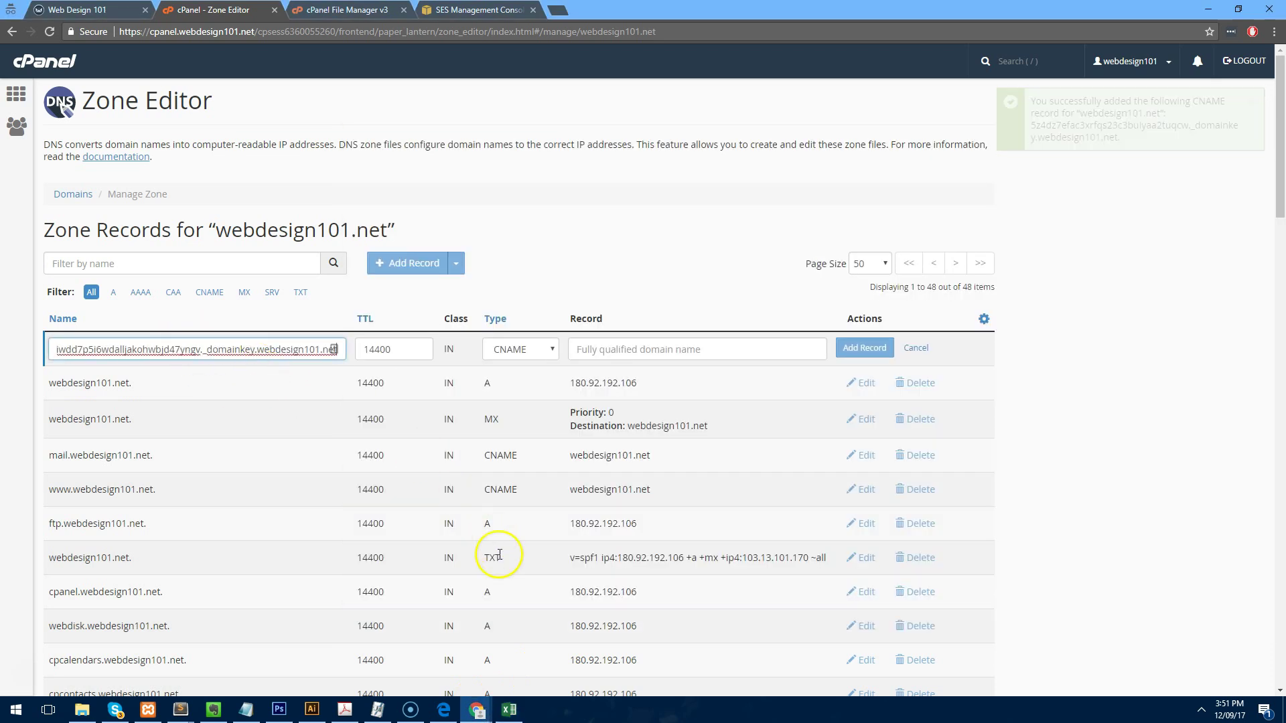
{"action": "left_click", "coordinate": [508, 709]}
{"action": "left_click", "coordinate": [666, 456]}
{"action": "key", "text": "ctrl+c"}
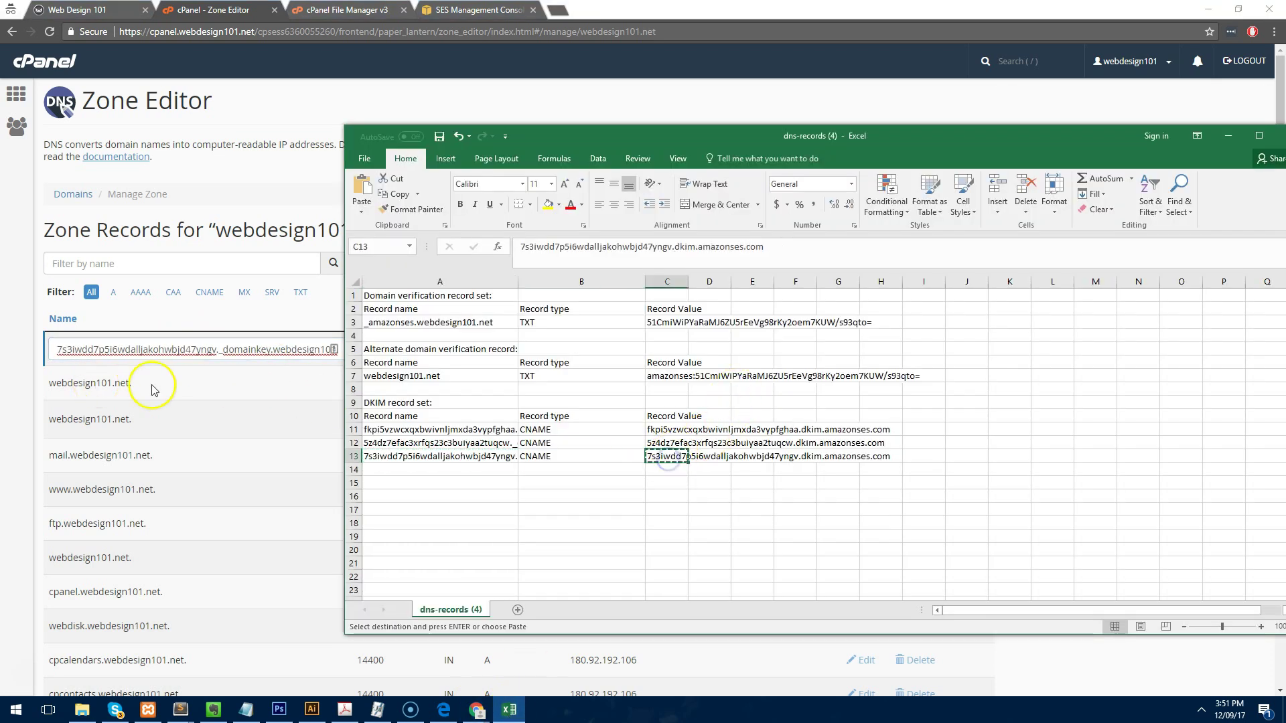
{"action": "left_click", "coordinate": [154, 390]}
{"action": "left_click", "coordinate": [709, 356]}
{"action": "key", "text": "ctrl+v"}
{"action": "left_click", "coordinate": [866, 348]}
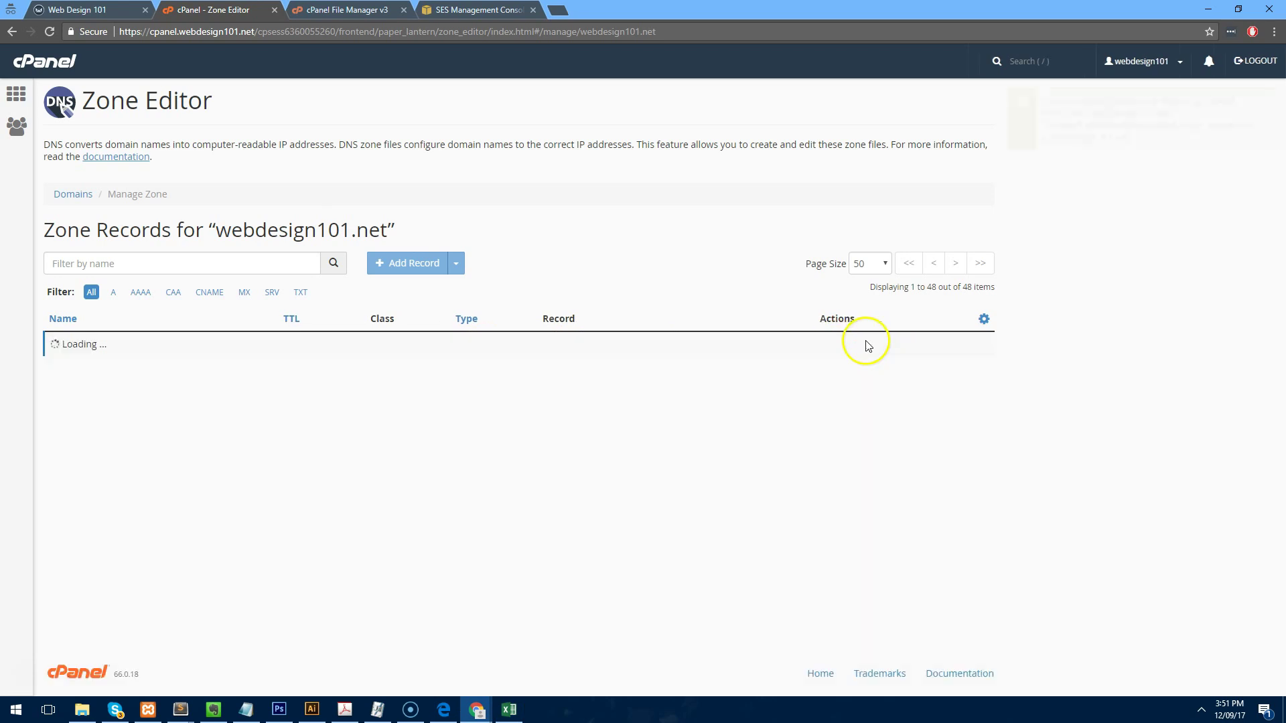
{"action": "scroll", "coordinate": [648, 367], "scroll_direction": "down", "scroll_amount": 7}
{"action": "scroll", "coordinate": [665, 392], "scroll_direction": "up", "scroll_amount": 10}
Close the webdesign101.net verification details and refresh the SES Domains list to check its status.
{"action": "left_click", "coordinate": [472, 10]}
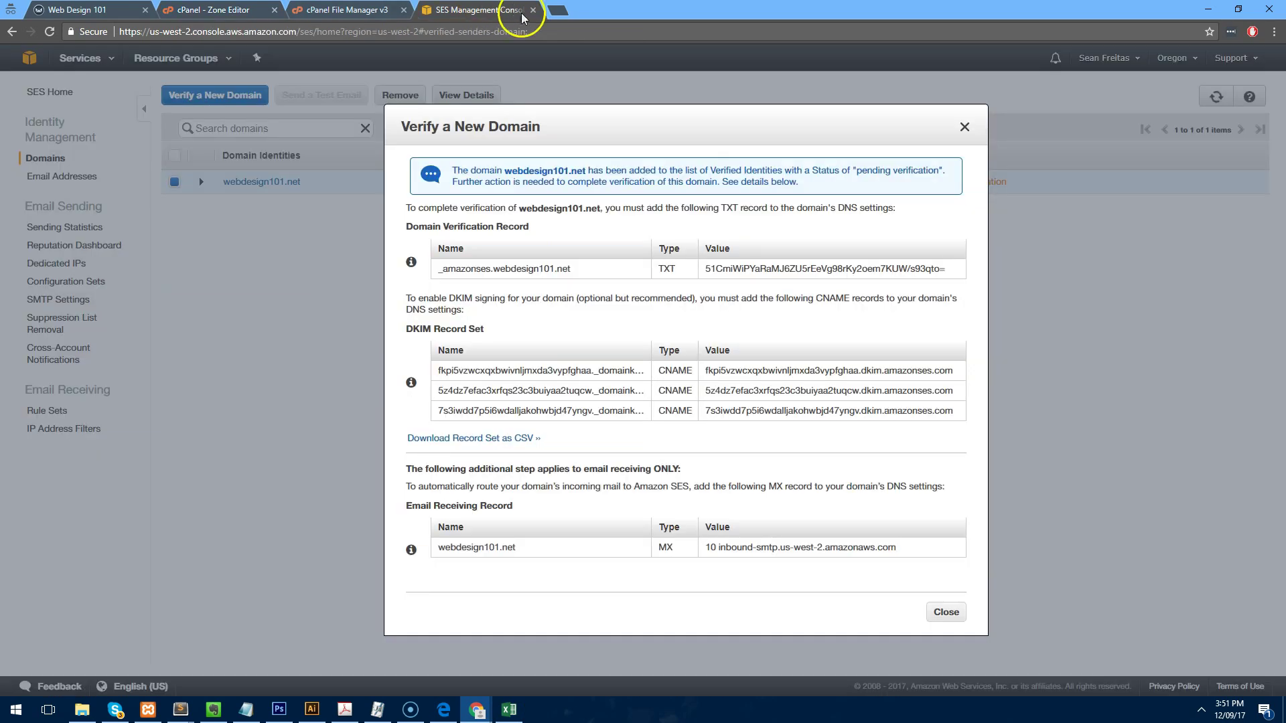
{"action": "left_click", "coordinate": [946, 612]}
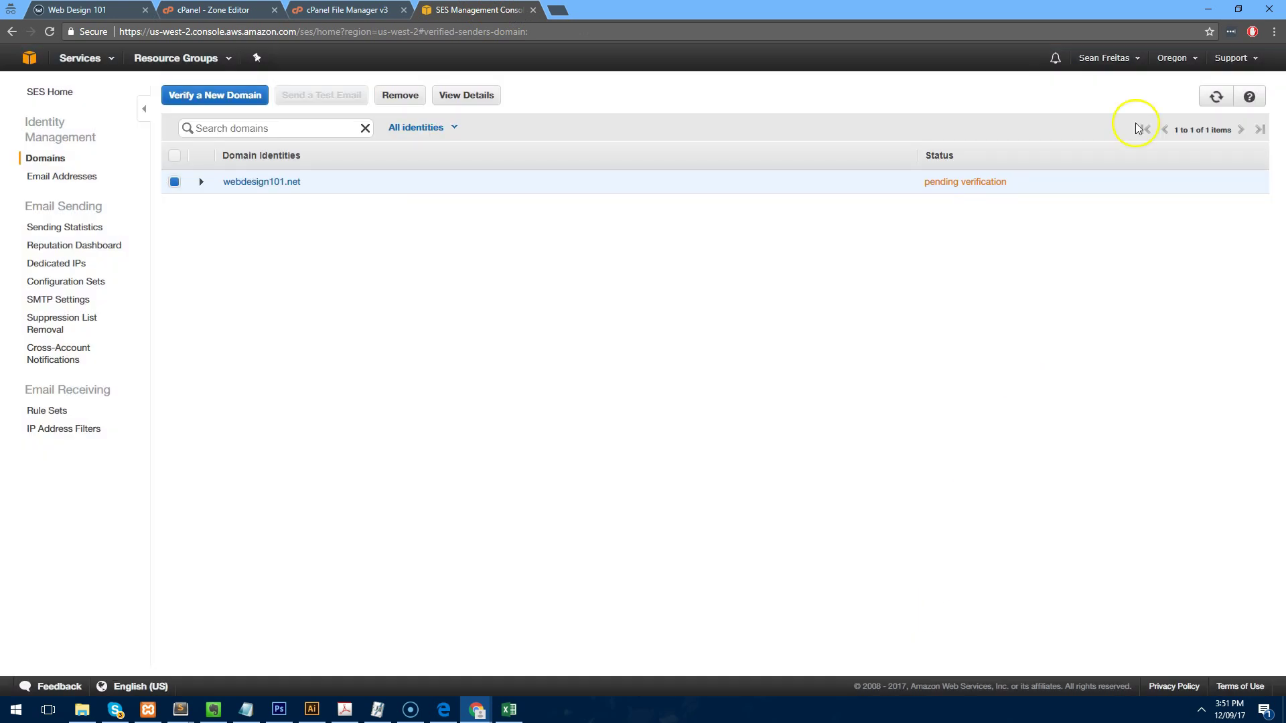
{"action": "left_click", "coordinate": [1214, 101]}
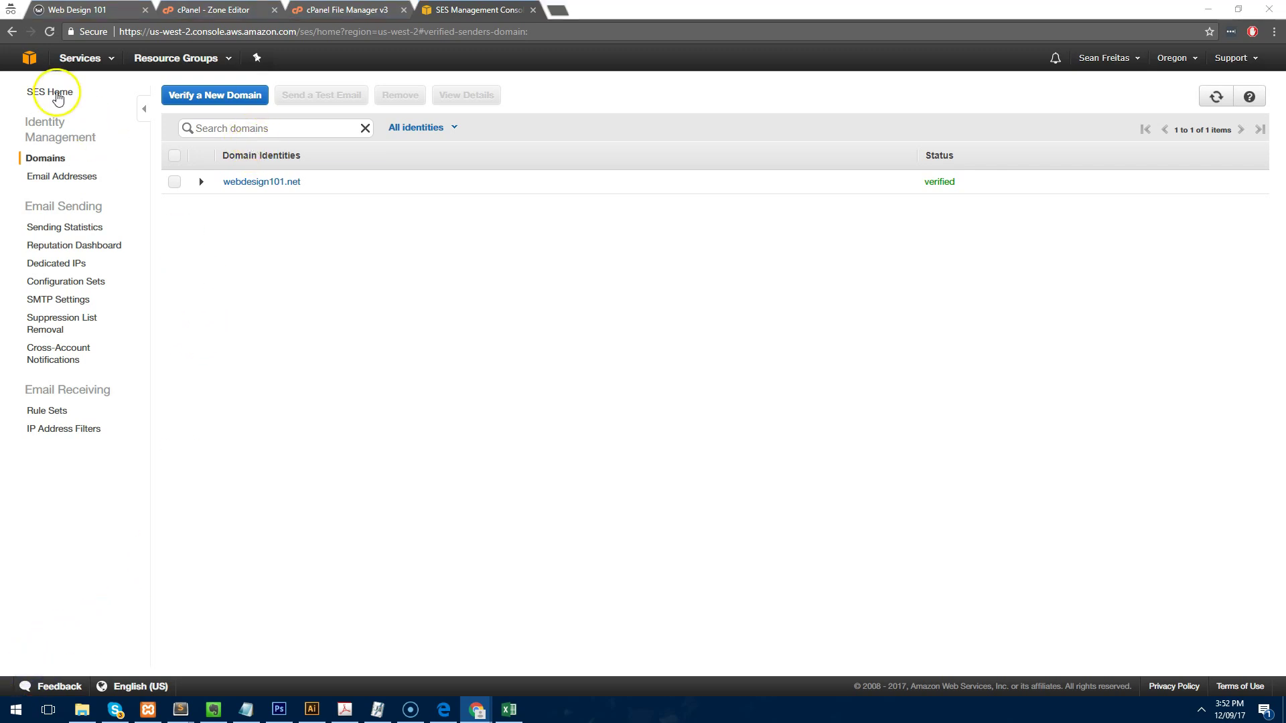
Open IAM from the Services search, go to Users, and add a user named 'sendy'.
{"action": "left_click", "coordinate": [83, 60]}
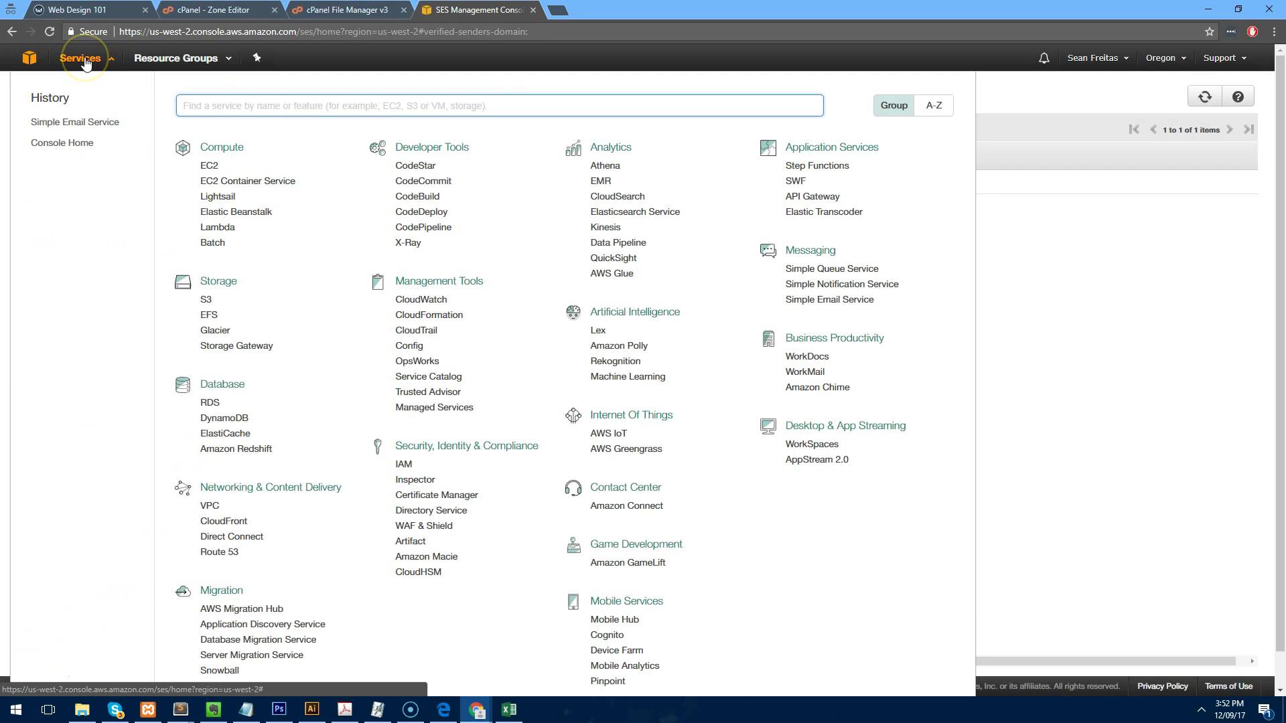
{"action": "type", "text": "l"}
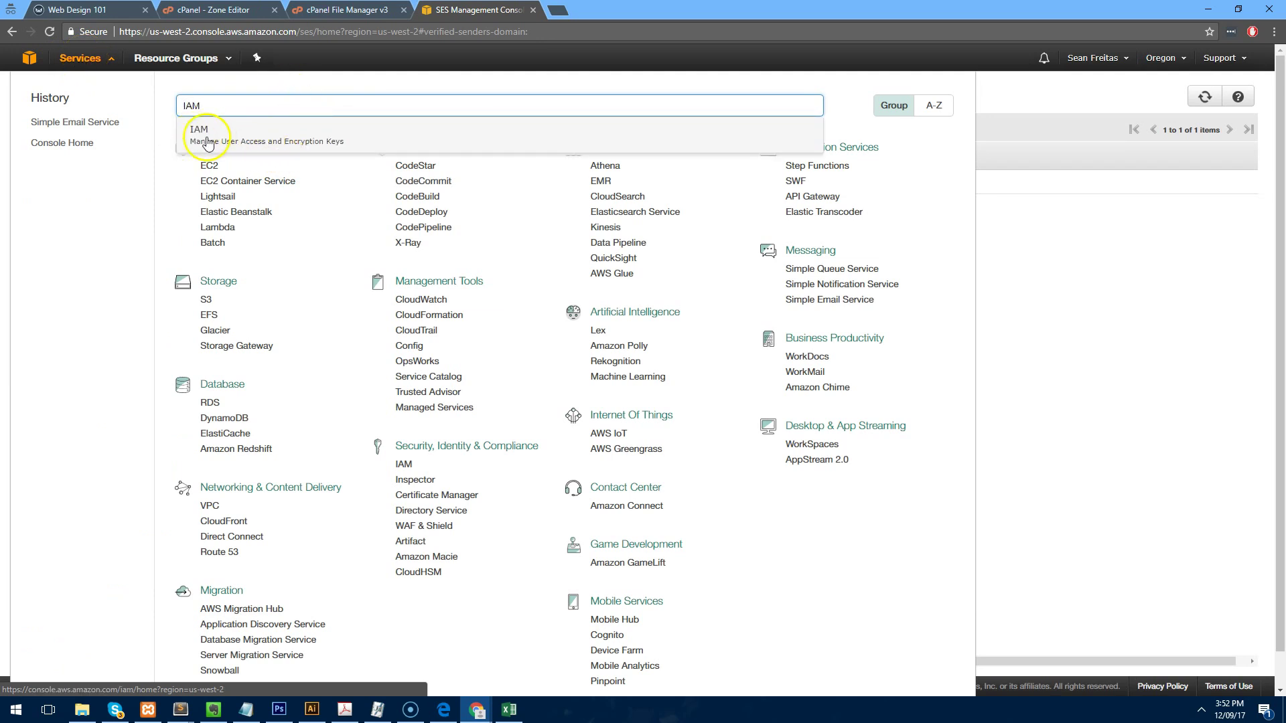
{"action": "left_click", "coordinate": [231, 144]}
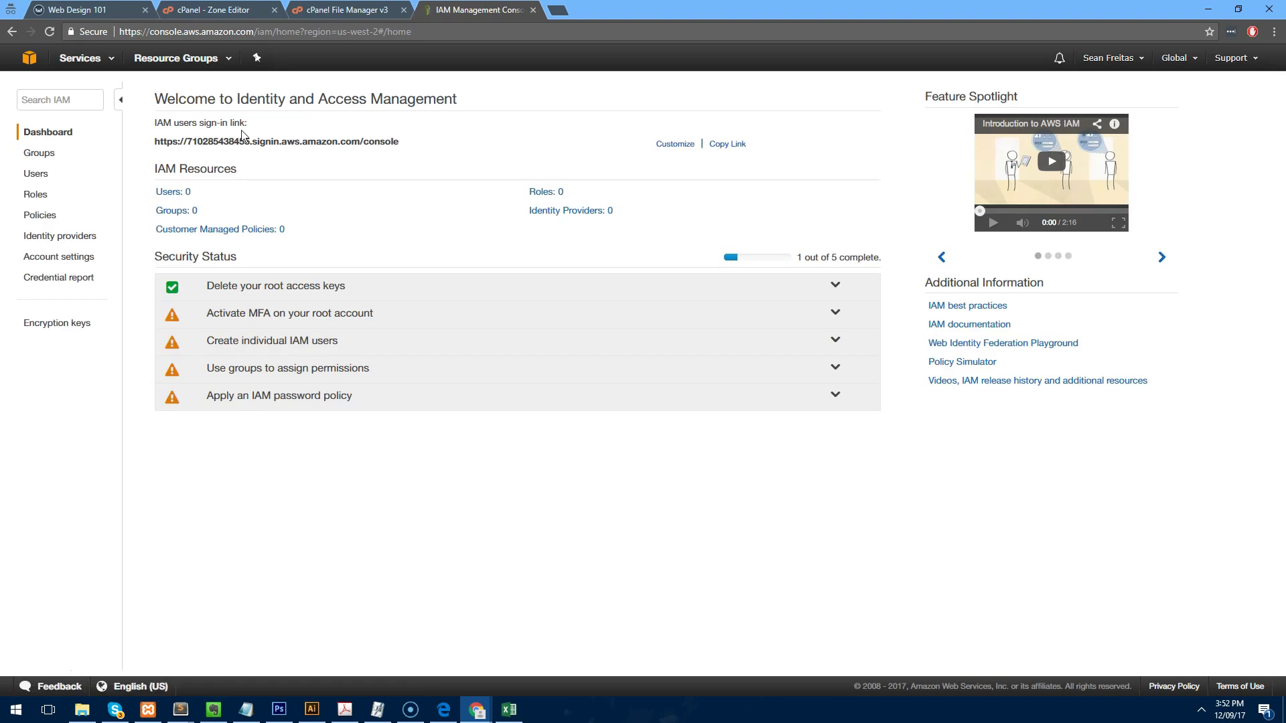
{"action": "left_click", "coordinate": [35, 176]}
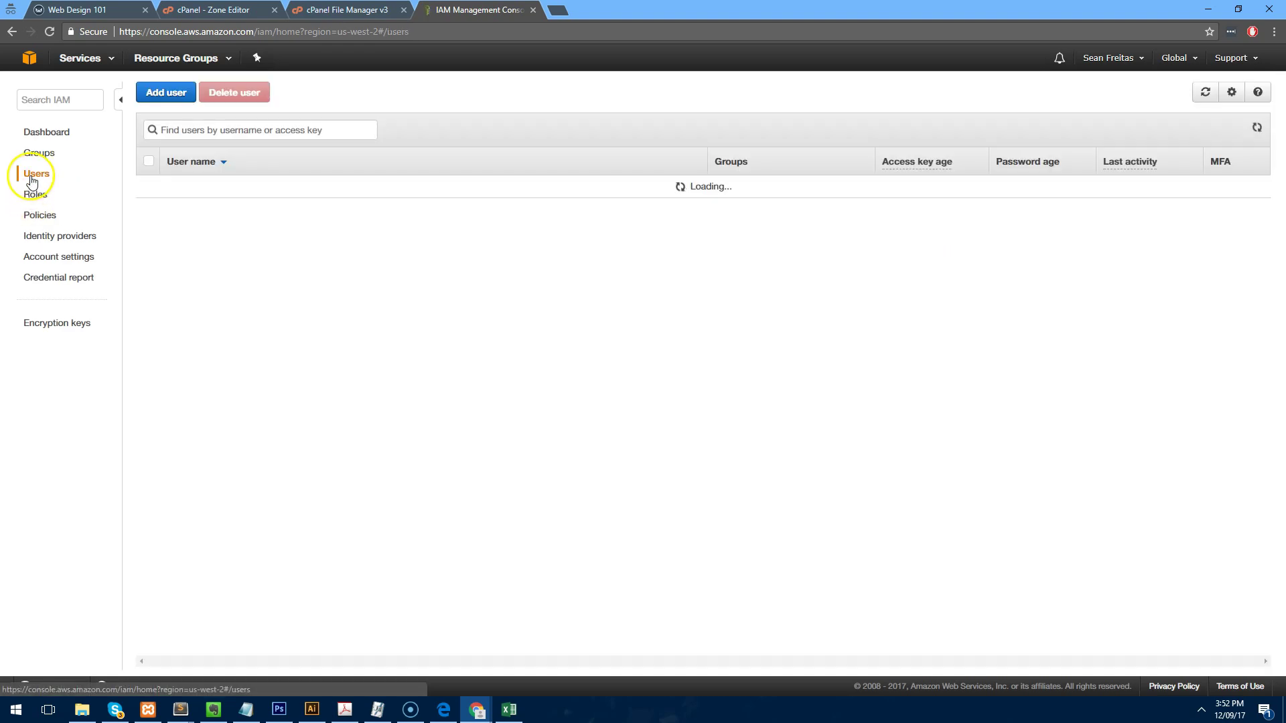
{"action": "left_click", "coordinate": [167, 94]}
{"action": "left_click", "coordinate": [394, 235]}
{"action": "type", "text": "sendy"}
{"action": "left_click", "coordinate": [460, 236]}
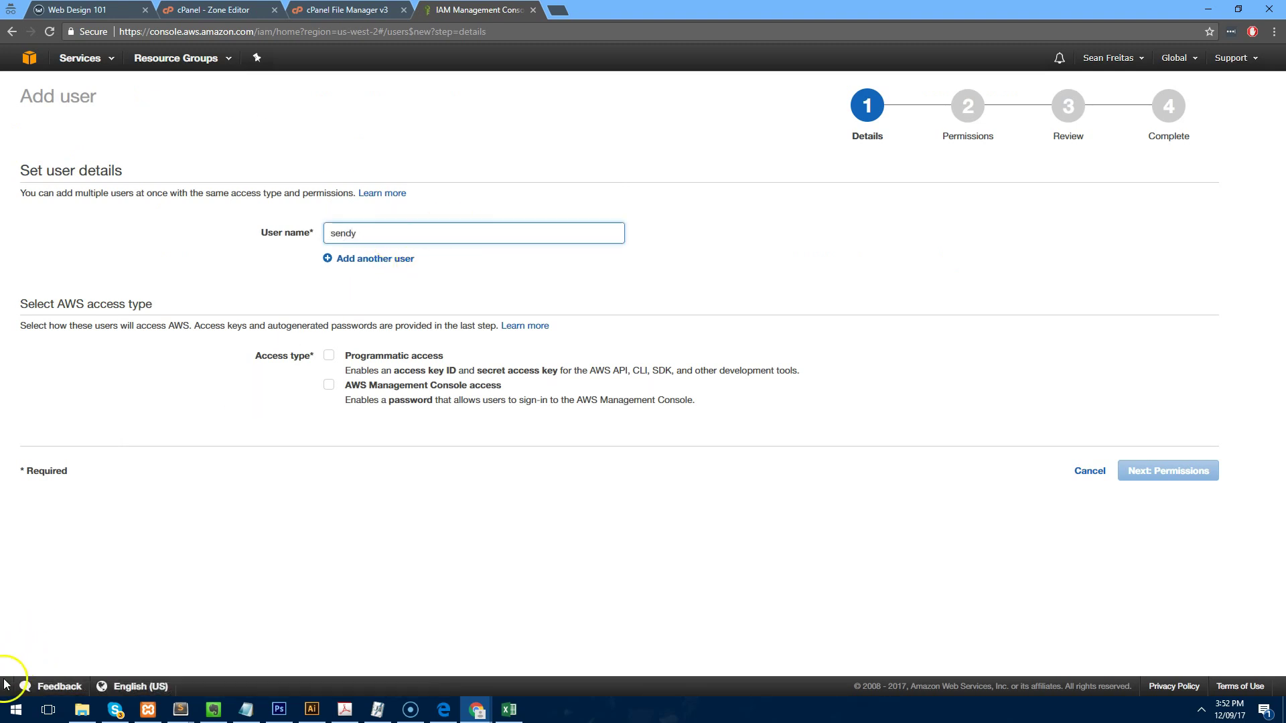
Give sendy programmatic access and choose to attach existing policies directly.
{"action": "left_click", "coordinate": [21, 670]}
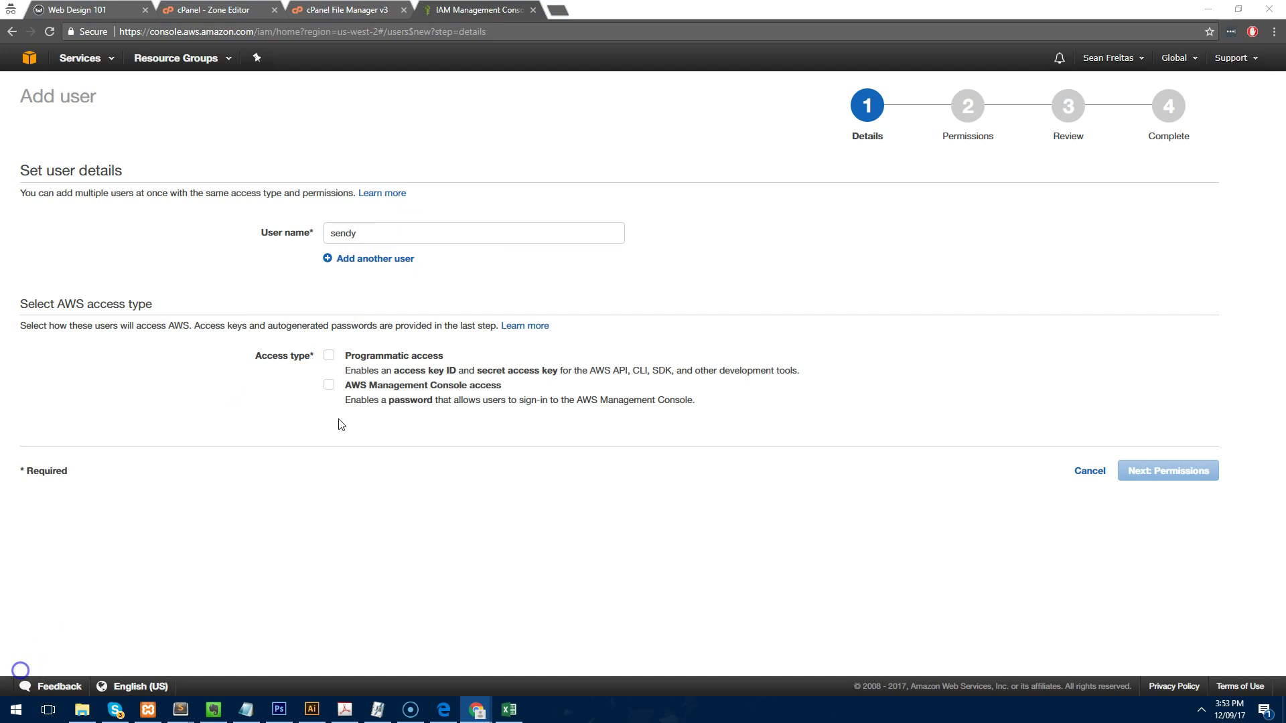
{"action": "left_click", "coordinate": [332, 359]}
{"action": "left_click", "coordinate": [1163, 469]}
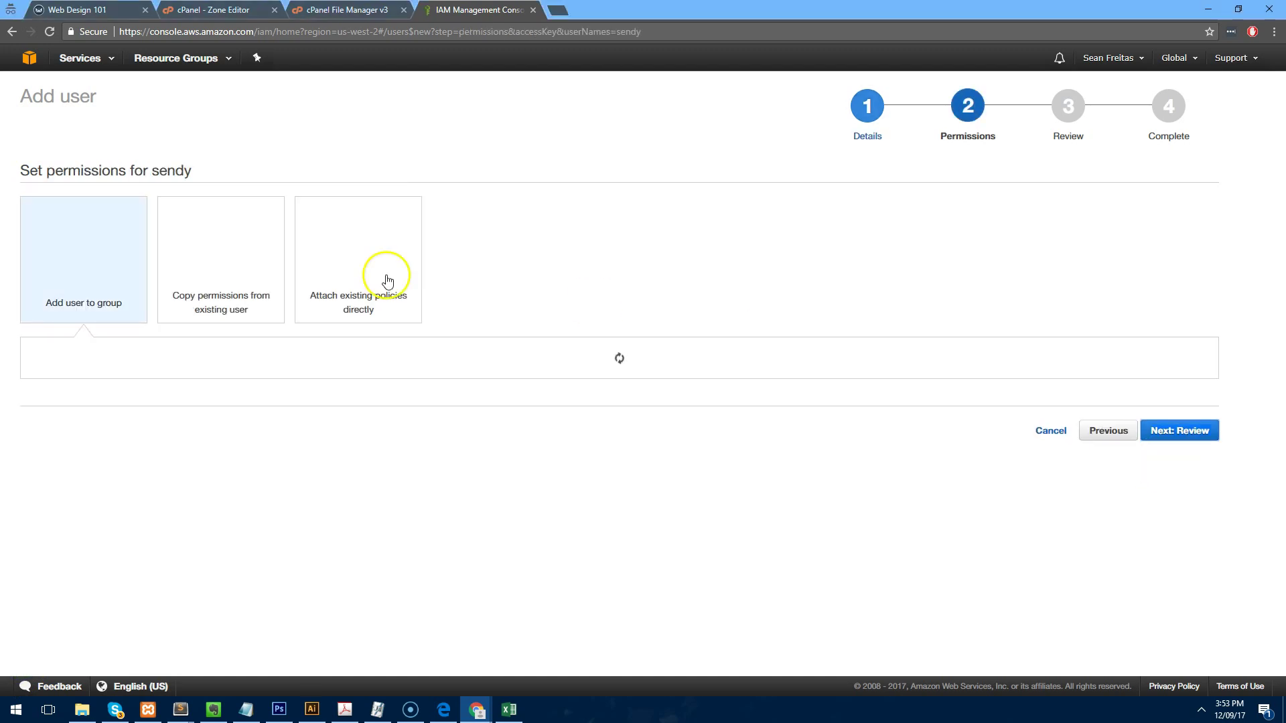
{"action": "left_click", "coordinate": [365, 276]}
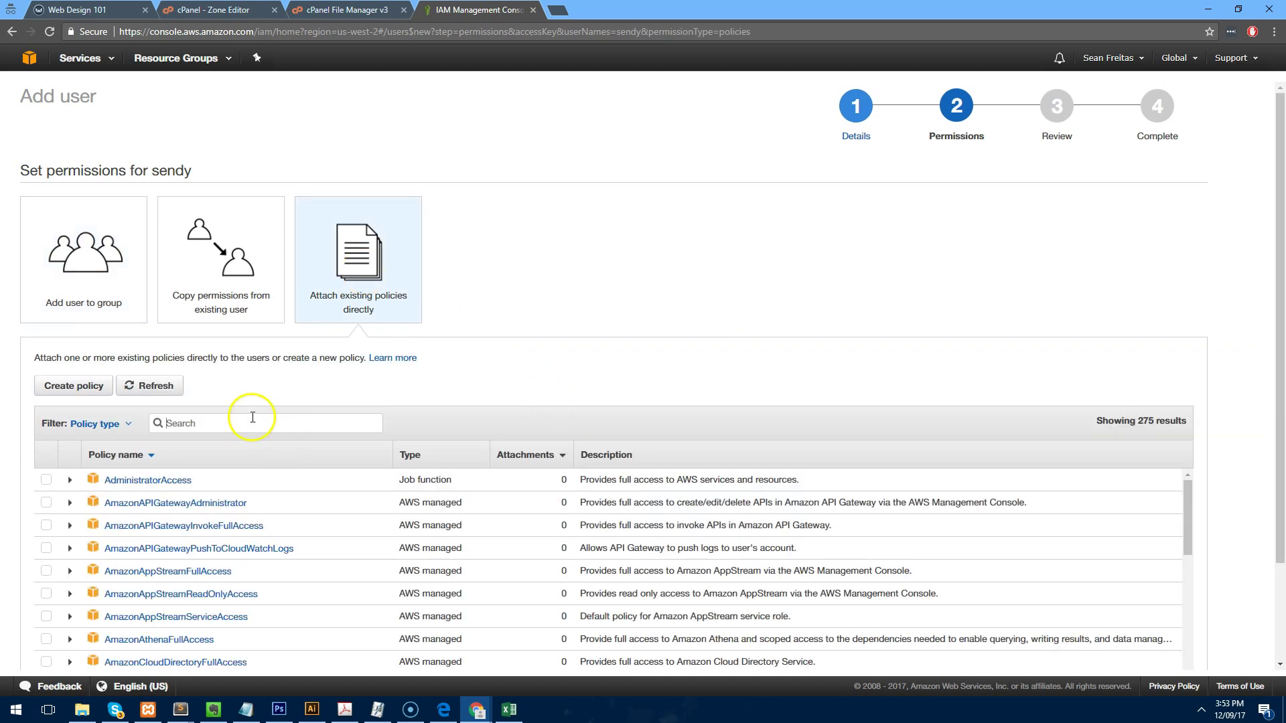
Attach AmazonSESFullAccess and AmazonSNSFullAccess, then review and create the sendy user.
{"action": "scroll", "coordinate": [488, 338], "scroll_direction": "down", "scroll_amount": 1}
{"action": "type", "text": "SE"}
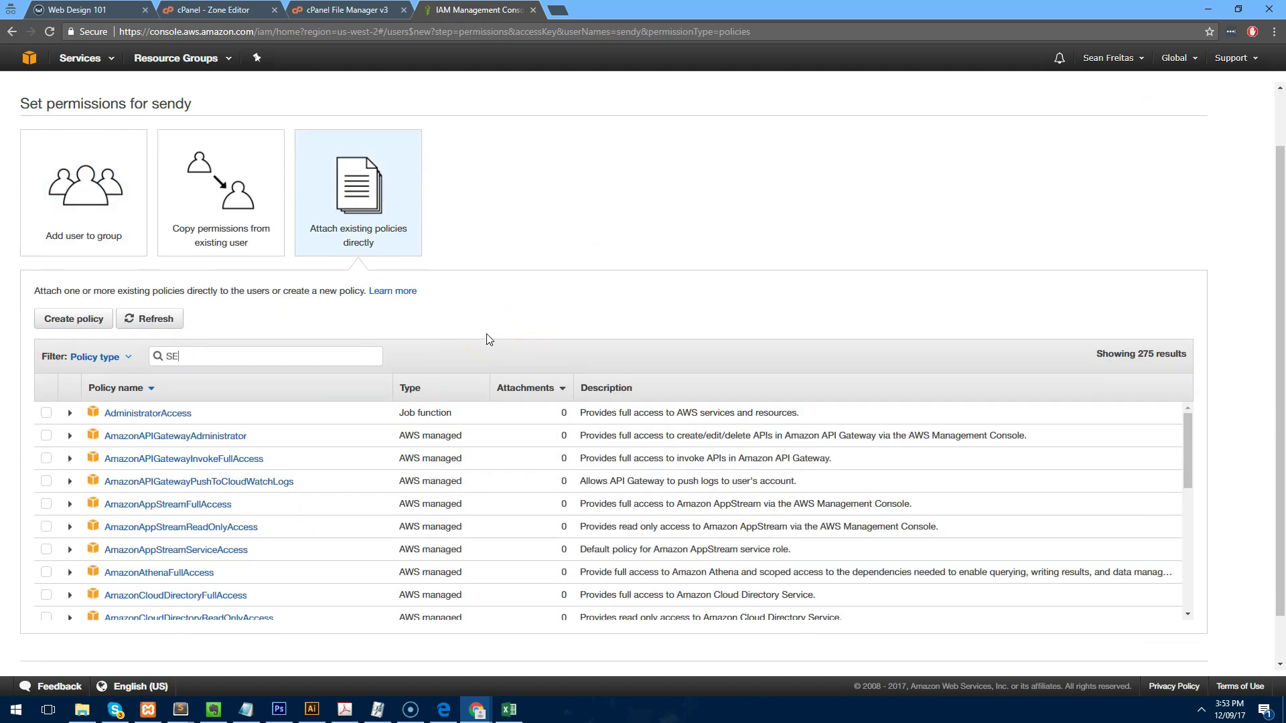
{"action": "type", "text": "SF"}
{"action": "left_click", "coordinate": [117, 411]}
{"action": "left_click_drag", "start_coordinate": [201, 356], "coordinate": [83, 357]}
{"action": "type", "text": "SNSF"}
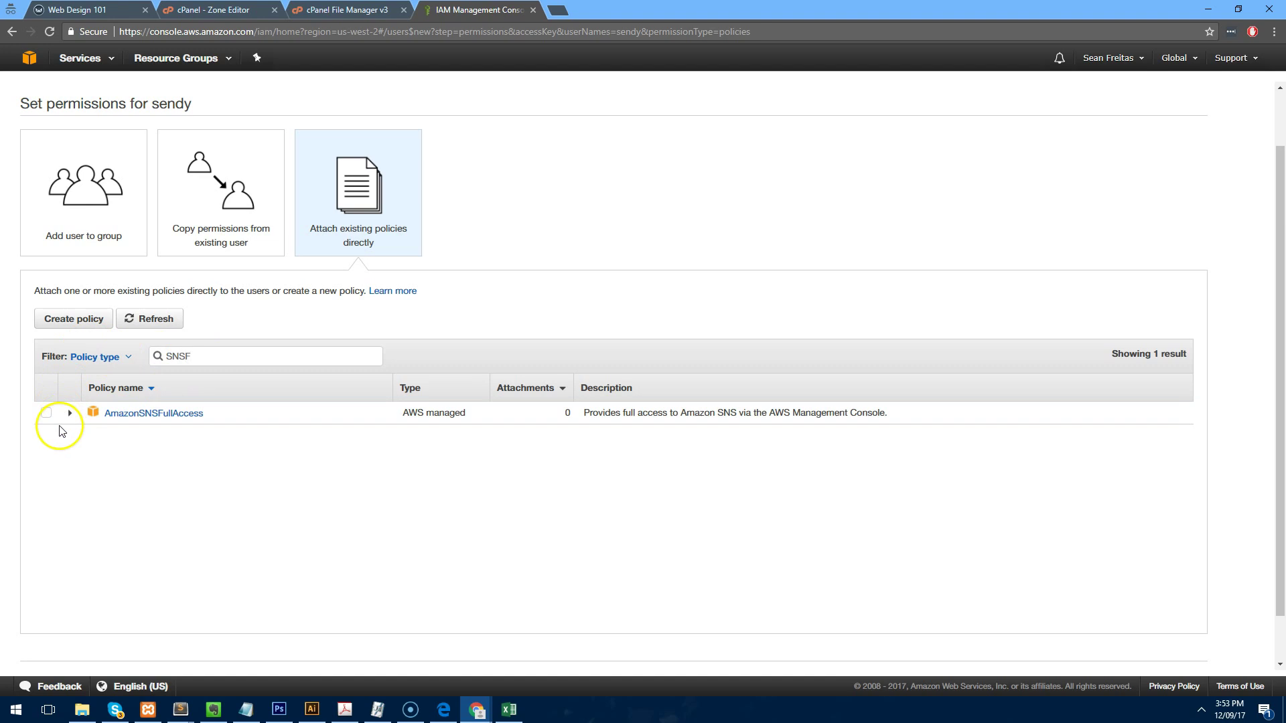
{"action": "left_click", "coordinate": [46, 413]}
{"action": "scroll", "coordinate": [565, 430], "scroll_direction": "down", "scroll_amount": 2}
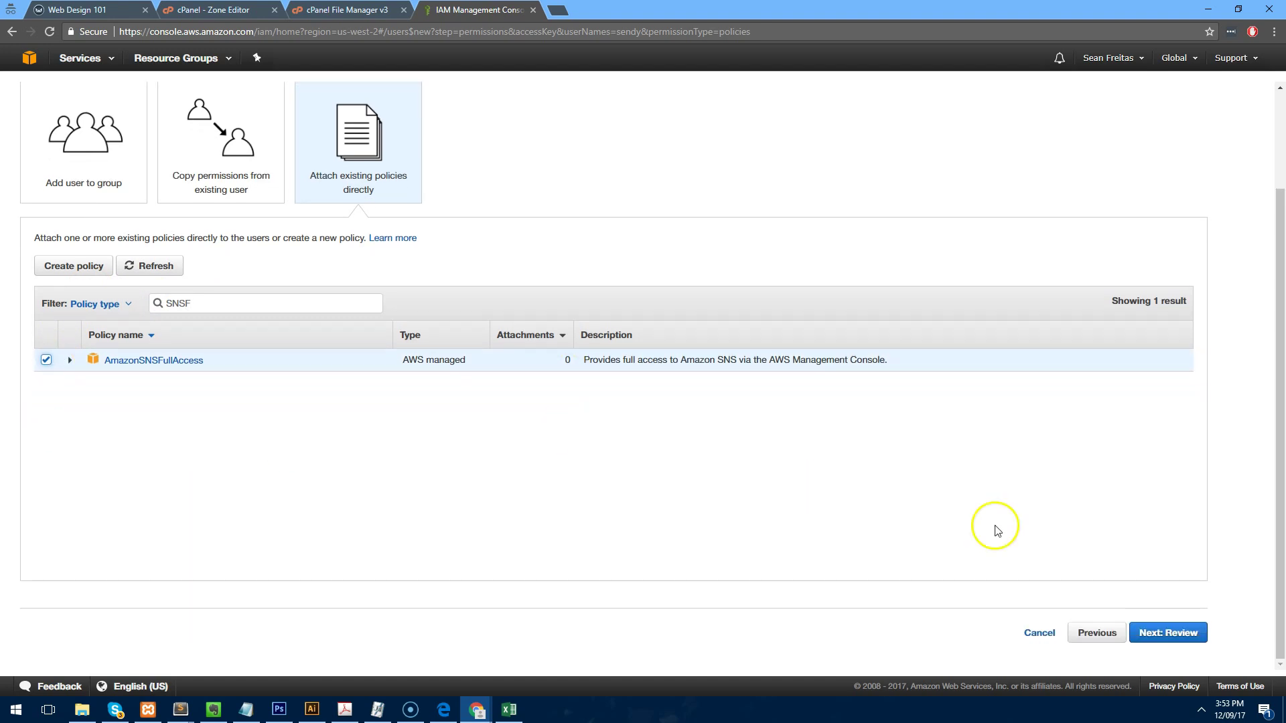
{"action": "left_click", "coordinate": [1182, 631]}
{"action": "left_click", "coordinate": [1180, 477]}
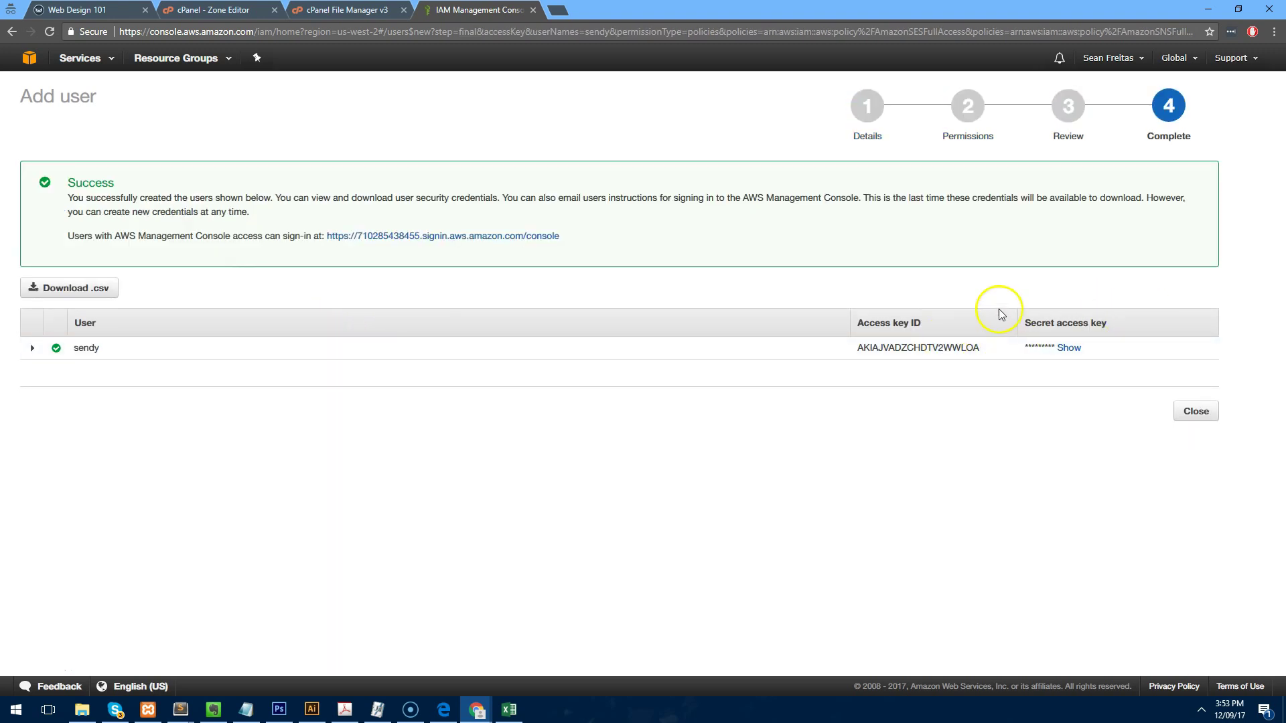
Copy the new user's access key ID into Sendy's AWS Access Key ID setting.
{"action": "left_click", "coordinate": [1069, 347]}
{"action": "left_click_drag", "start_coordinate": [984, 355], "coordinate": [860, 351]}
{"action": "key", "text": "ctrl+c"}
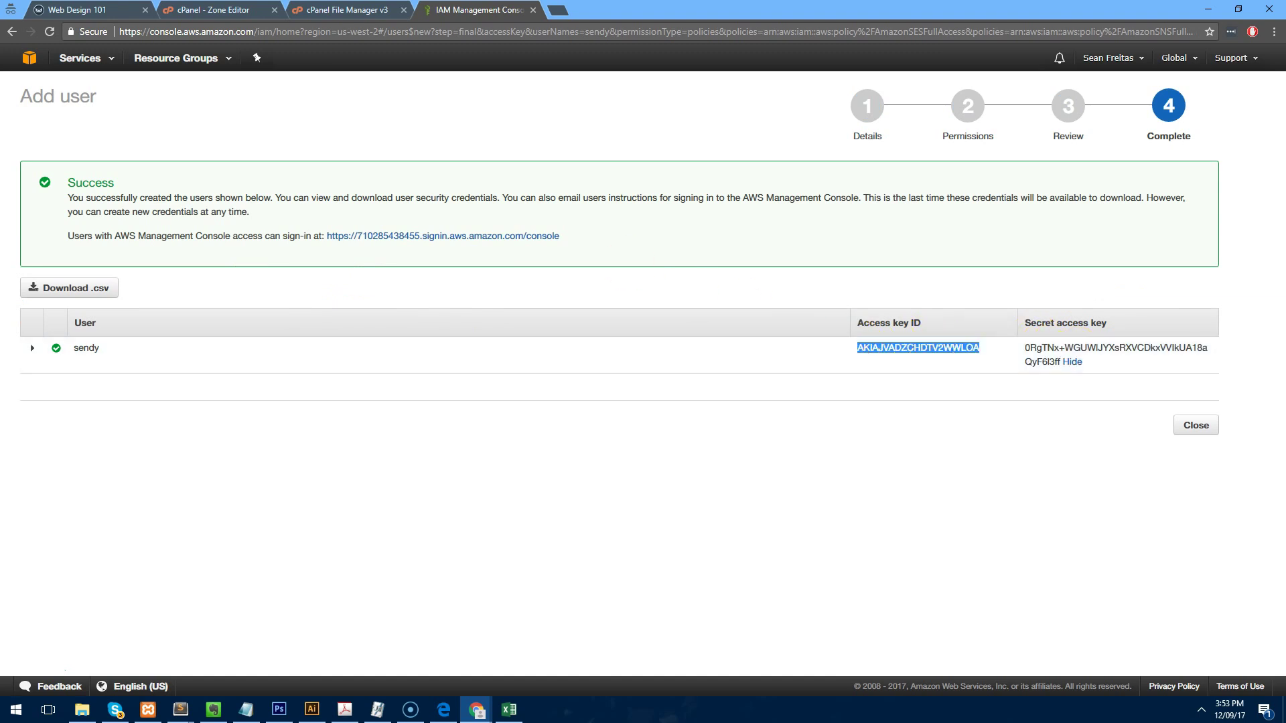
{"action": "key", "text": "ctrl+Tab"}
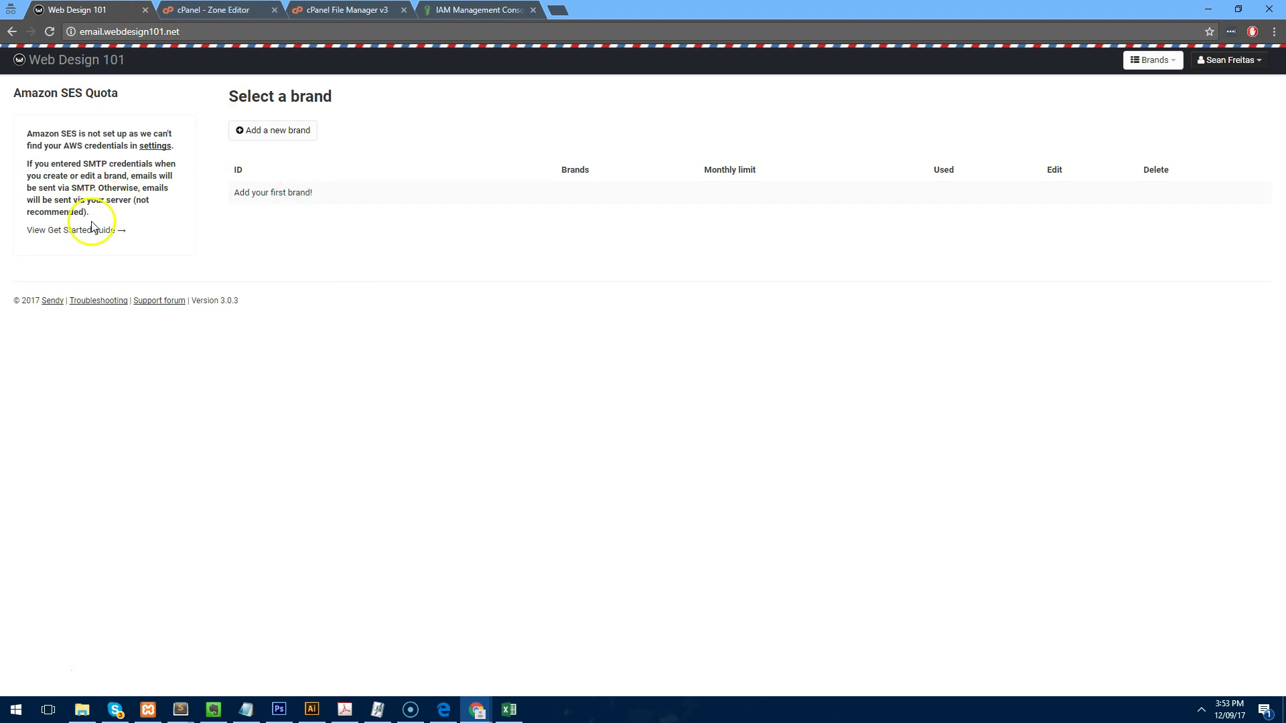
{"action": "left_click", "coordinate": [154, 146]}
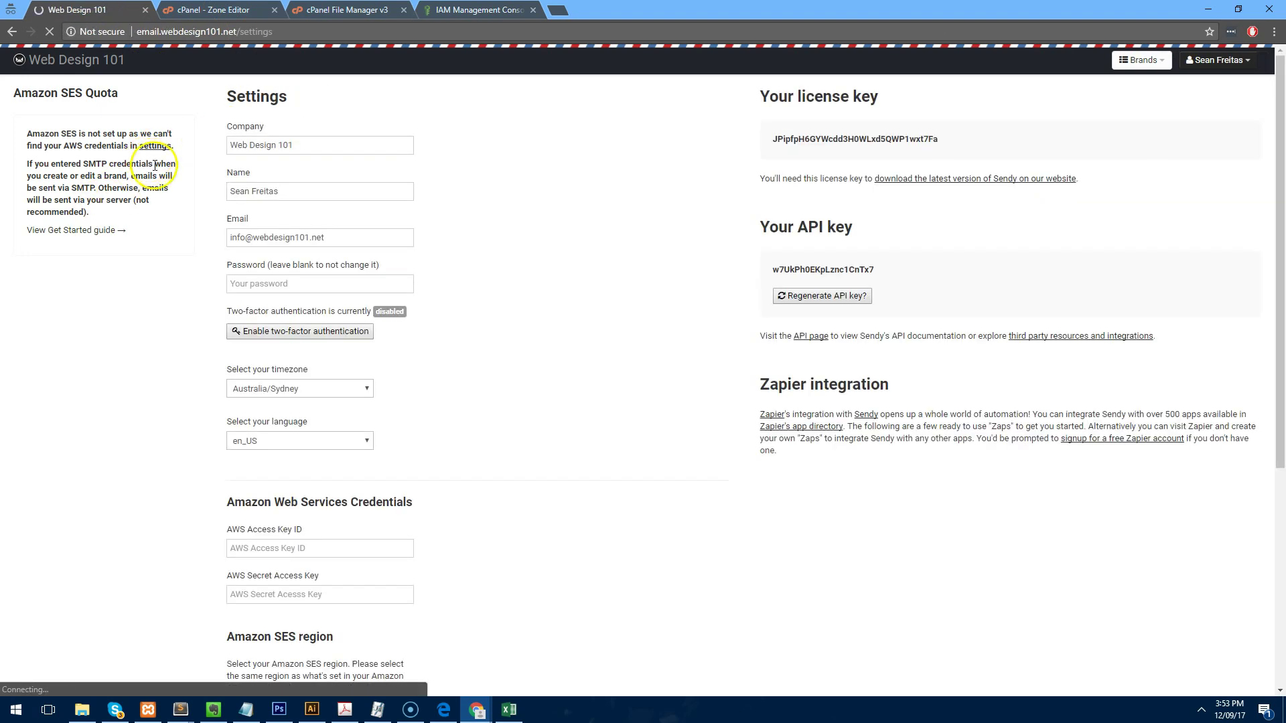
{"action": "left_click", "coordinate": [321, 548]}
{"action": "key", "text": "ctrl+v"}
Copy the secret access key into Sendy's AWS Secret Access Key field.
{"action": "key", "text": "ctrl+shift+Tab"}
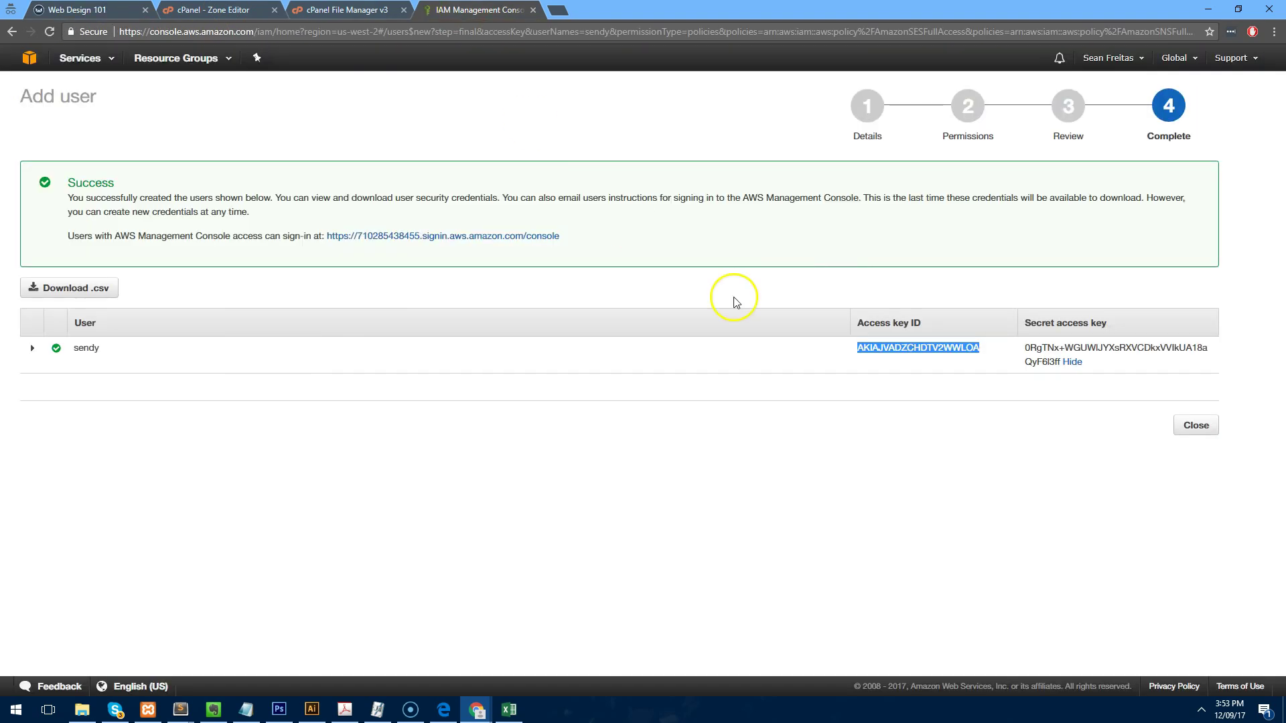
{"action": "left_click_drag", "start_coordinate": [1023, 347], "coordinate": [1093, 362]}
{"action": "key", "text": "ctrl+c"}
{"action": "key", "text": "ctrl+Tab"}
{"action": "left_click", "coordinate": [316, 282]}
{"action": "left_click", "coordinate": [331, 596]}
{"action": "key", "text": "ctrl+v"}
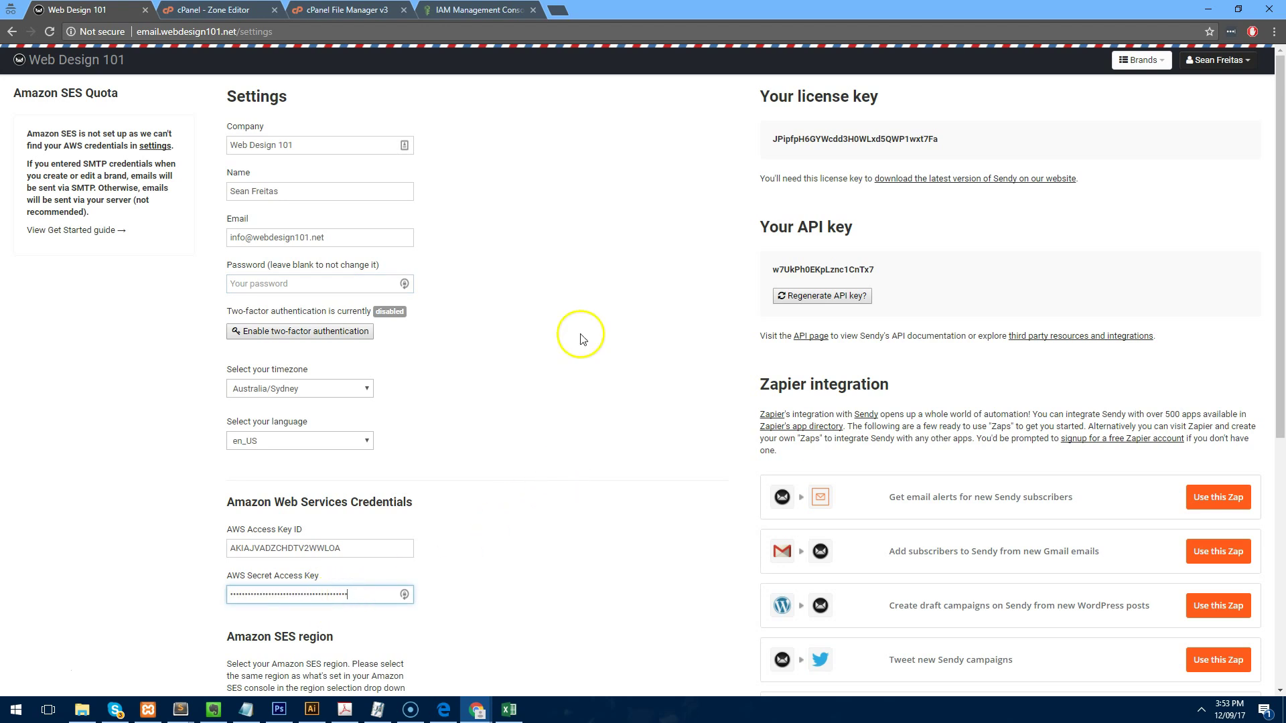
Set the Amazon SES region to Oregon and save the Sendy settings.
{"action": "scroll", "coordinate": [462, 405], "scroll_direction": "down", "scroll_amount": 4}
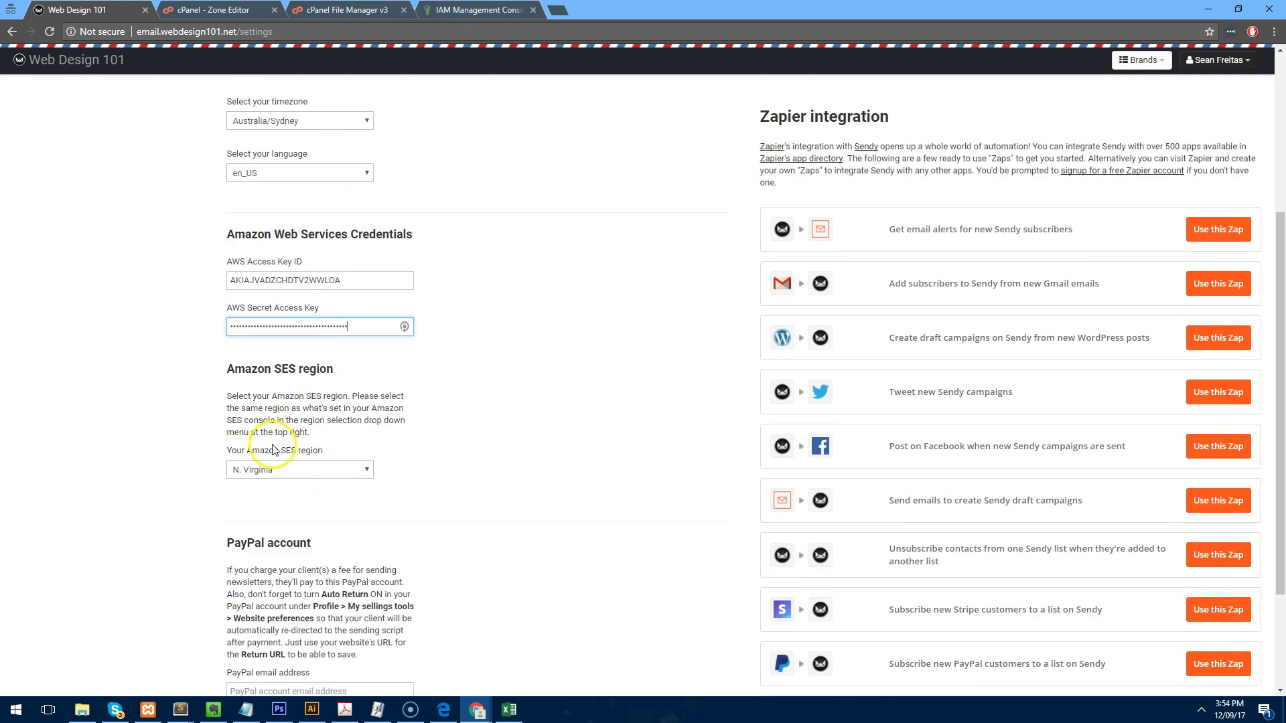
{"action": "left_click", "coordinate": [308, 472]}
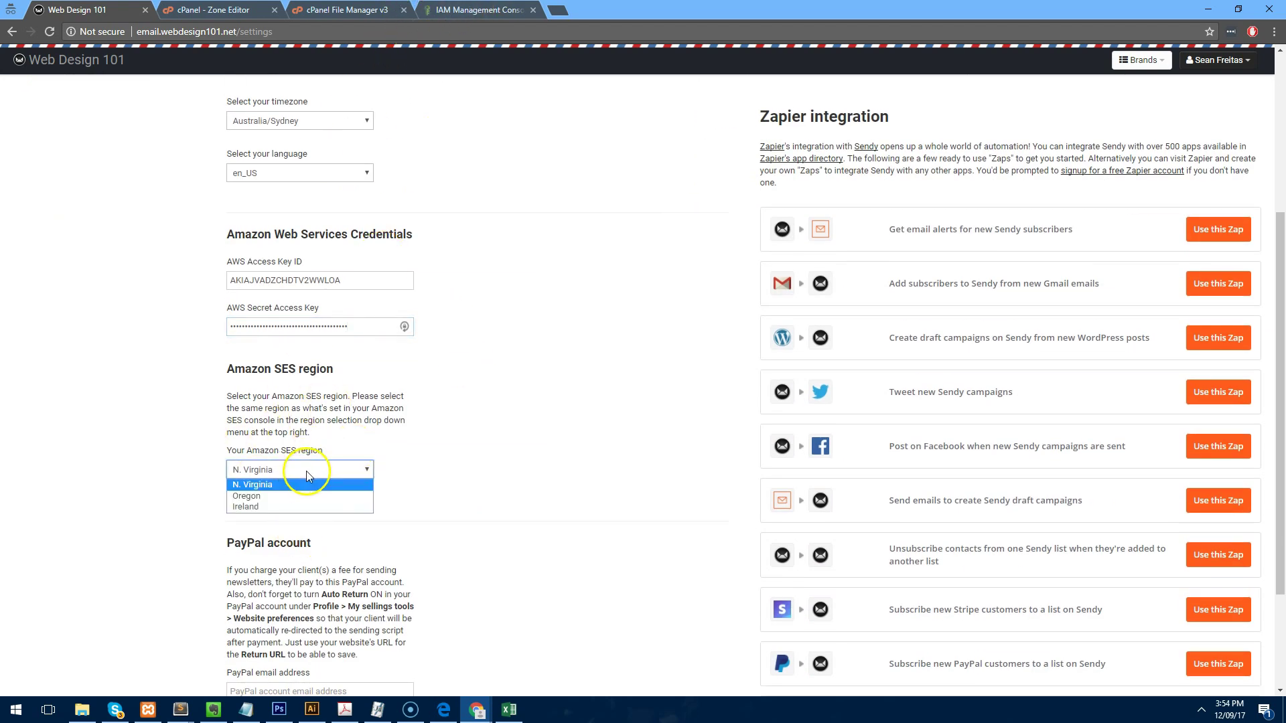
{"action": "left_click", "coordinate": [299, 495]}
{"action": "scroll", "coordinate": [563, 460], "scroll_direction": "down", "scroll_amount": 3}
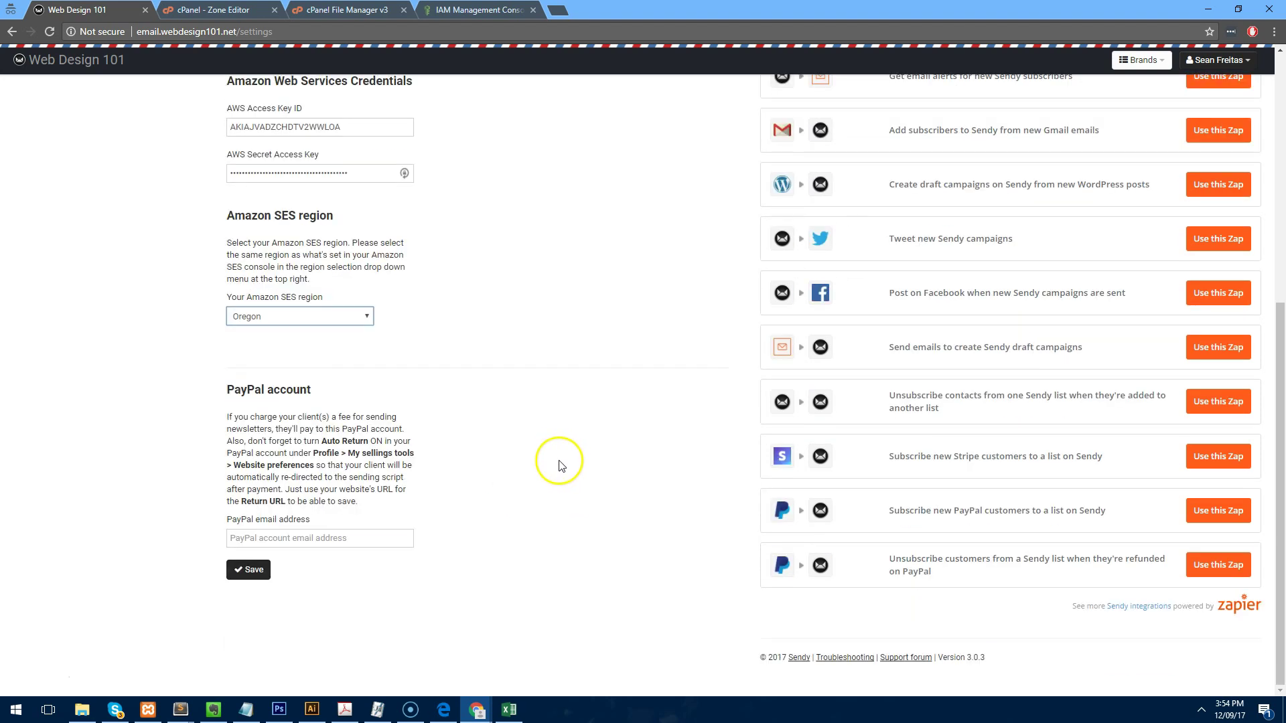
{"action": "left_click", "coordinate": [244, 570]}
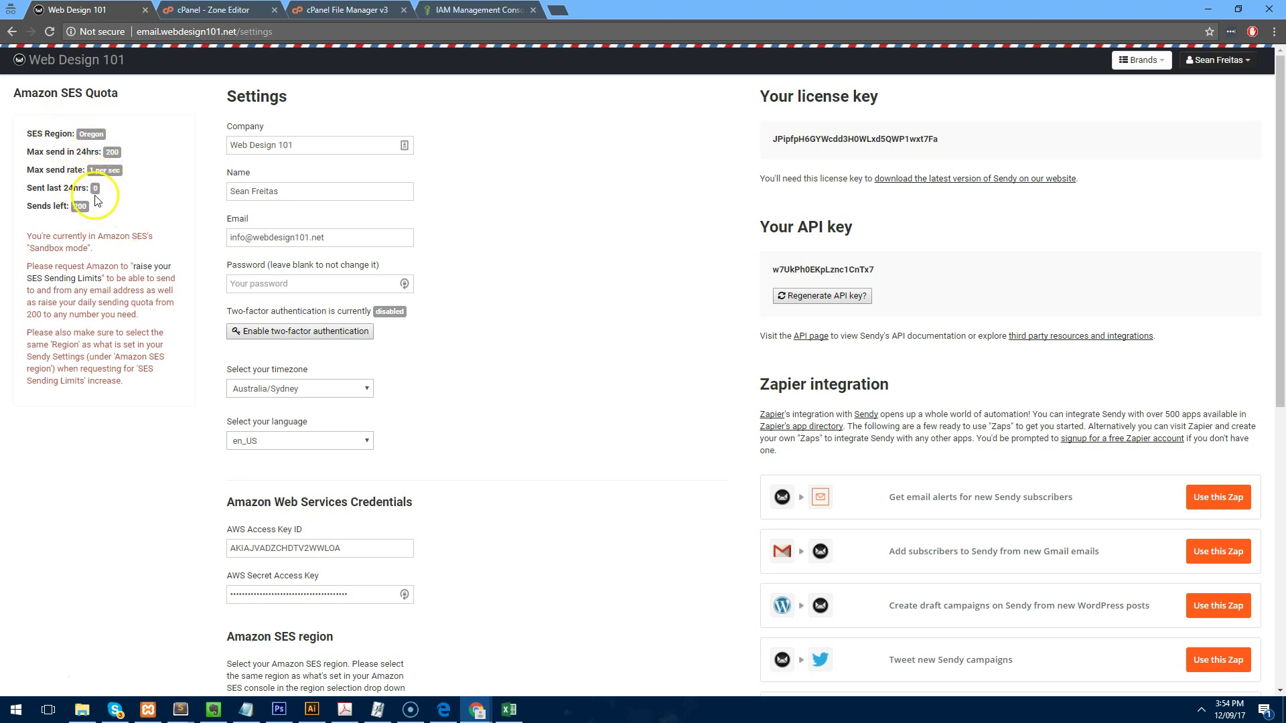
{"action": "mouse_move", "coordinate": [27, 239]}
{"action": "left_mouse_down"}
{"action": "mouse_move", "coordinate": [96, 250]}
{"action": "mouse_move", "coordinate": [24, 233]}
{"action": "left_mouse_up"}
{"action": "left_click", "coordinate": [98, 252]}
{"action": "left_click_drag", "start_coordinate": [89, 206], "coordinate": [72, 202]}
{"action": "left_click", "coordinate": [84, 242]}
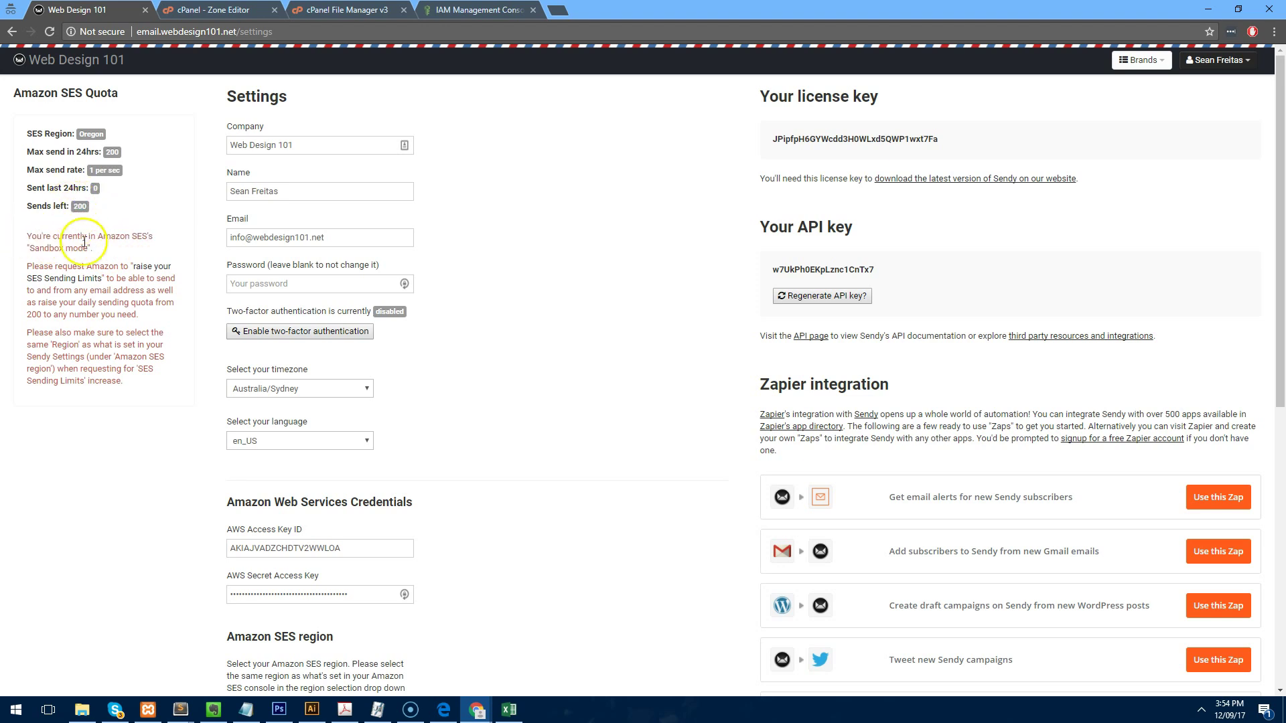
{"action": "left_click_drag", "start_coordinate": [16, 262], "coordinate": [158, 314]}
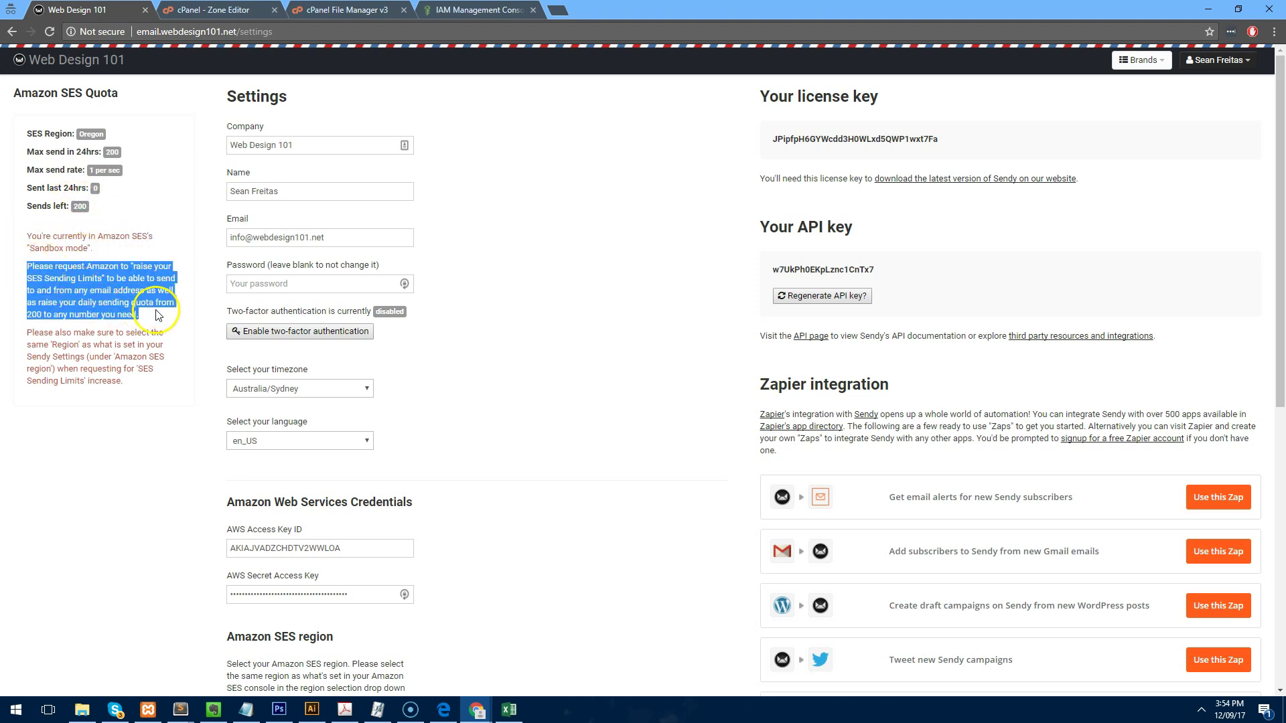
{"action": "left_click", "coordinate": [168, 308]}
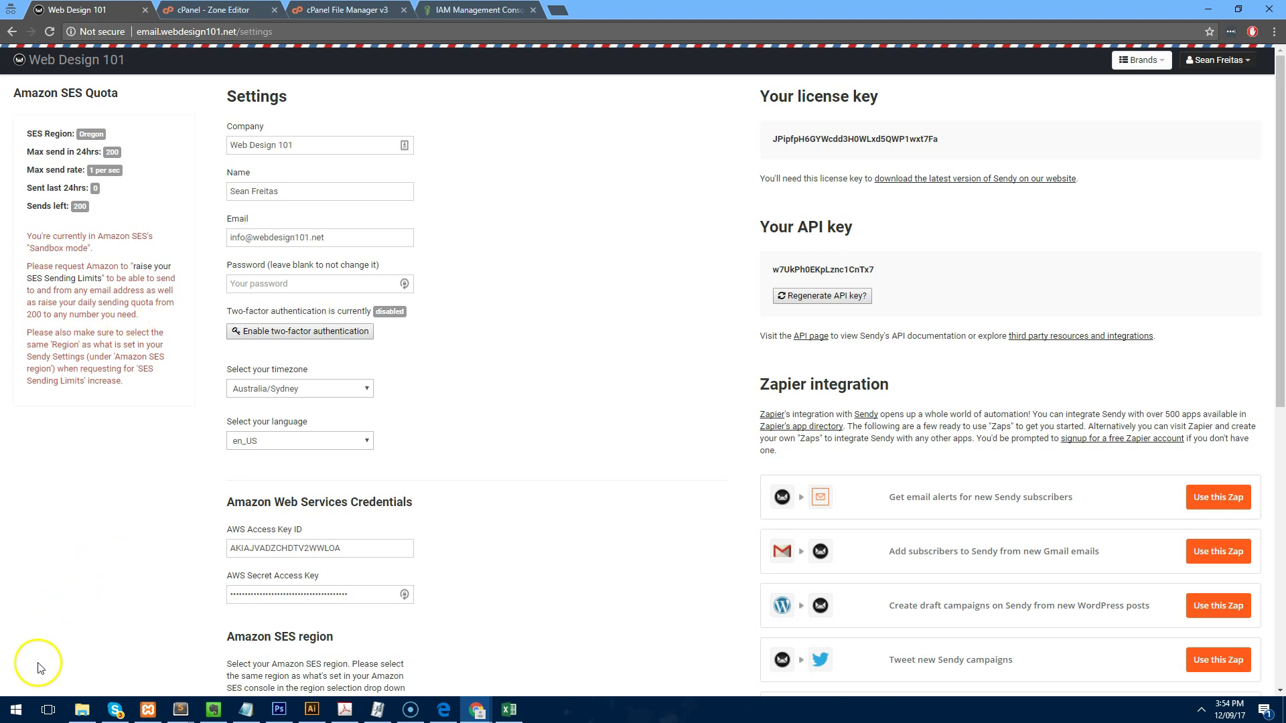
{"action": "left_click", "coordinate": [28, 673]}
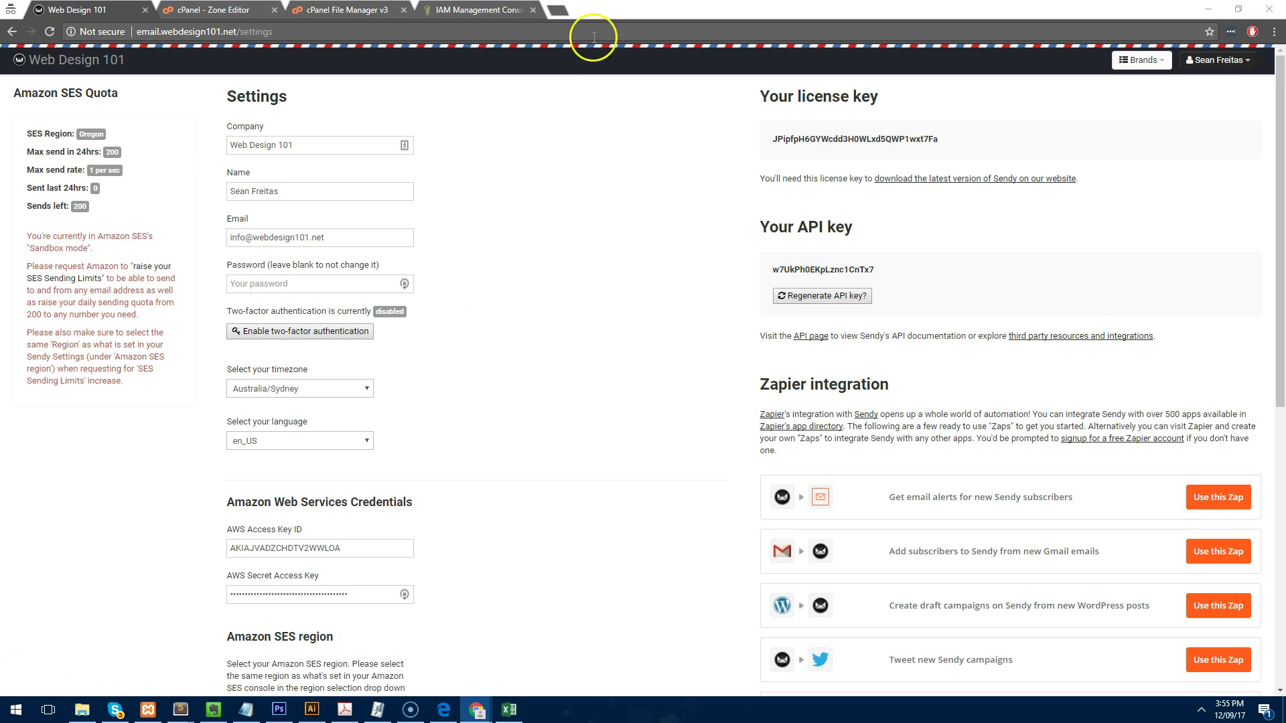
Enter aws.amazon.com/ses/extendedaccessrequest/ in a new incognito tab's address bar.
{"action": "left_click", "coordinate": [564, 15]}
{"action": "key", "text": "ctrl+v"}
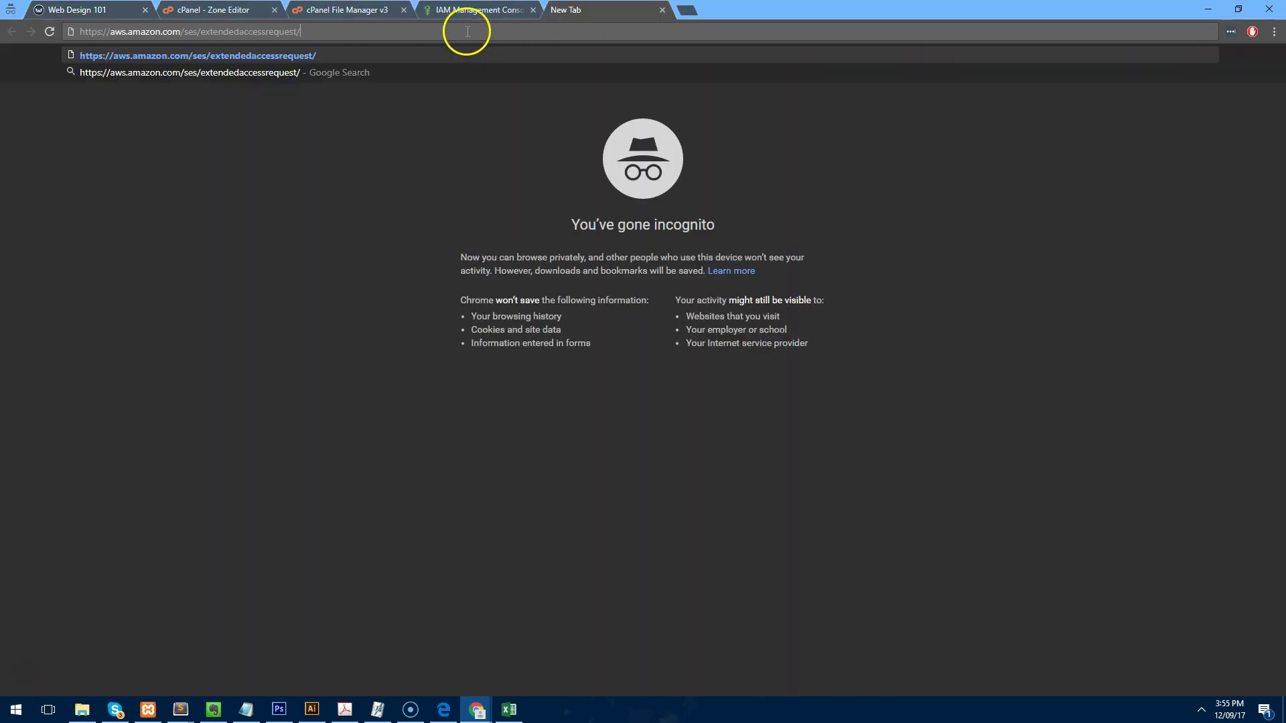
{"action": "key", "text": "ctrl+a"}
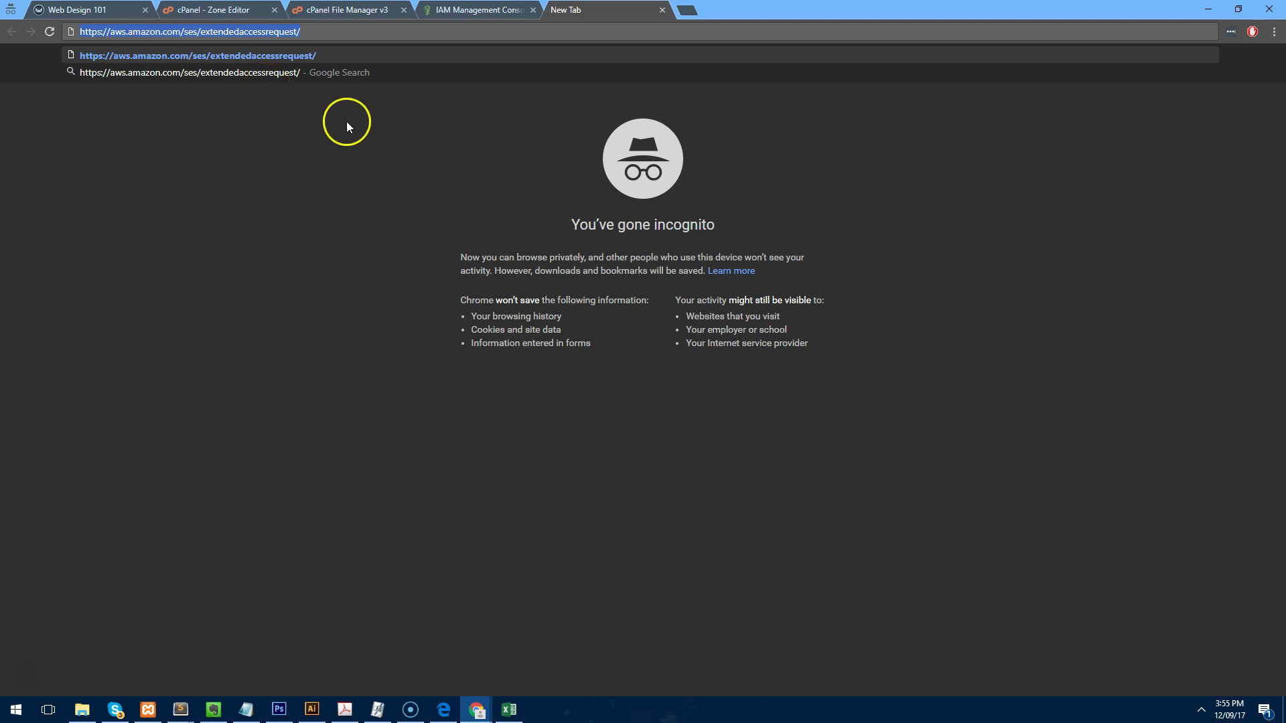
{"action": "key", "text": "Return"}
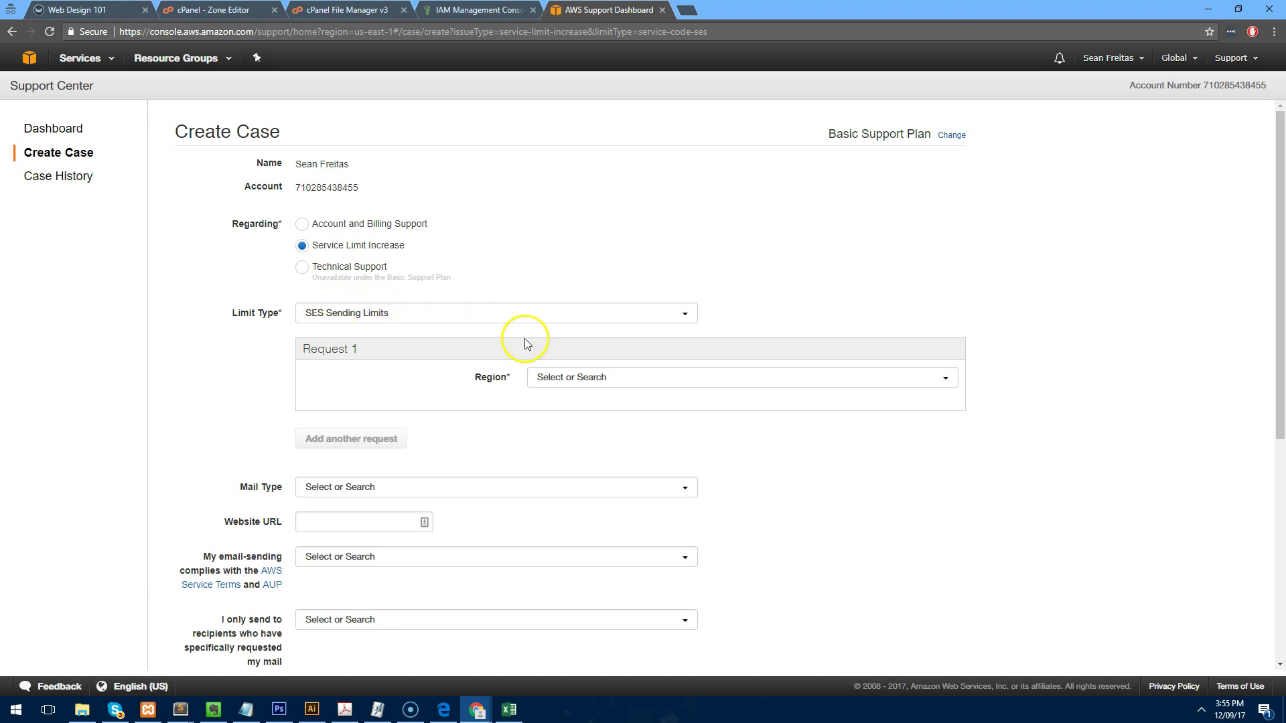
Request a Desired Daily Sending Quota of 50000 for the US West (Oregon) region.
{"action": "left_click", "coordinate": [594, 379]}
{"action": "left_click", "coordinate": [622, 437]}
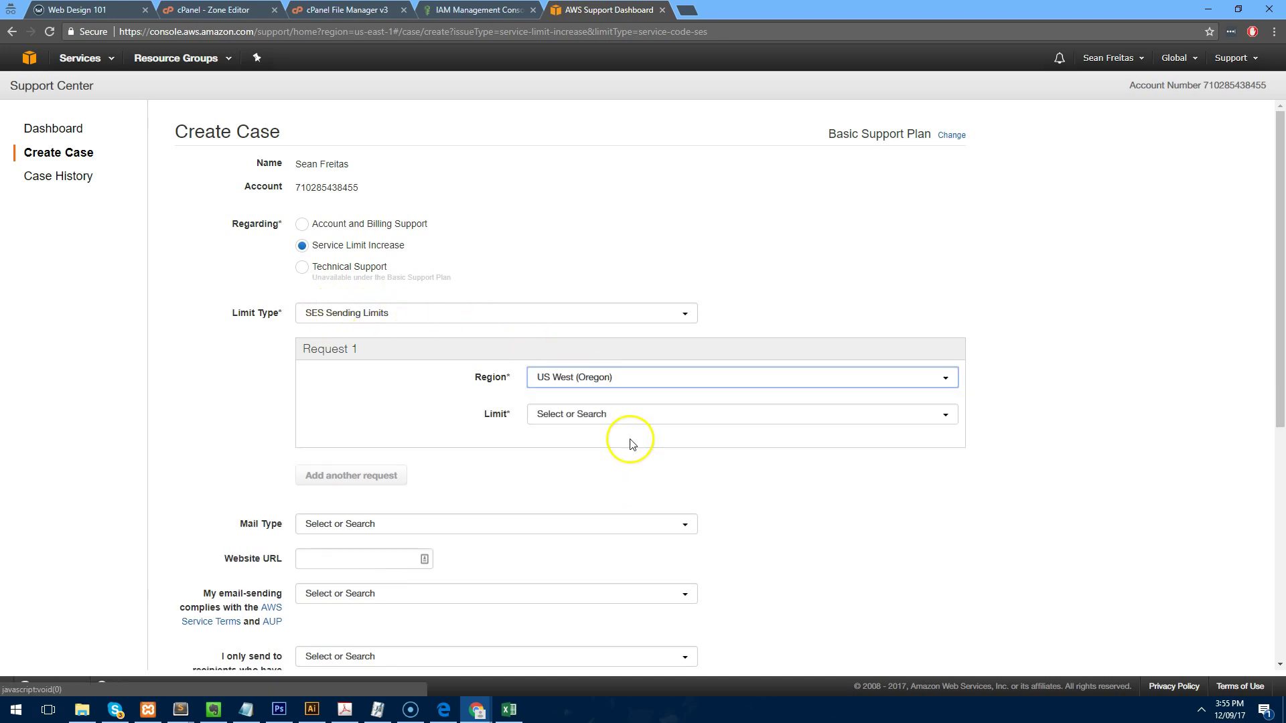
{"action": "left_click", "coordinate": [611, 416]}
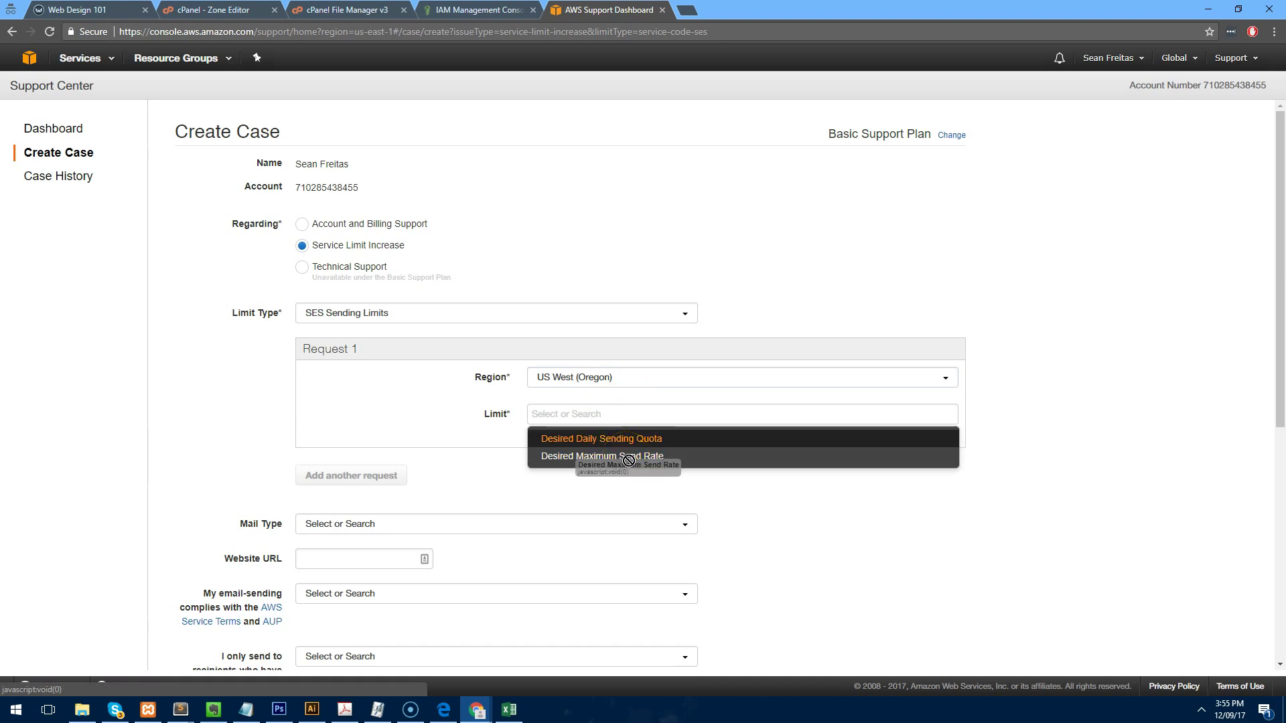
{"action": "left_click", "coordinate": [627, 458]}
{"action": "left_click", "coordinate": [611, 415]}
{"action": "left_click", "coordinate": [606, 436]}
{"action": "left_click", "coordinate": [603, 448]}
{"action": "type", "text": "50000"}
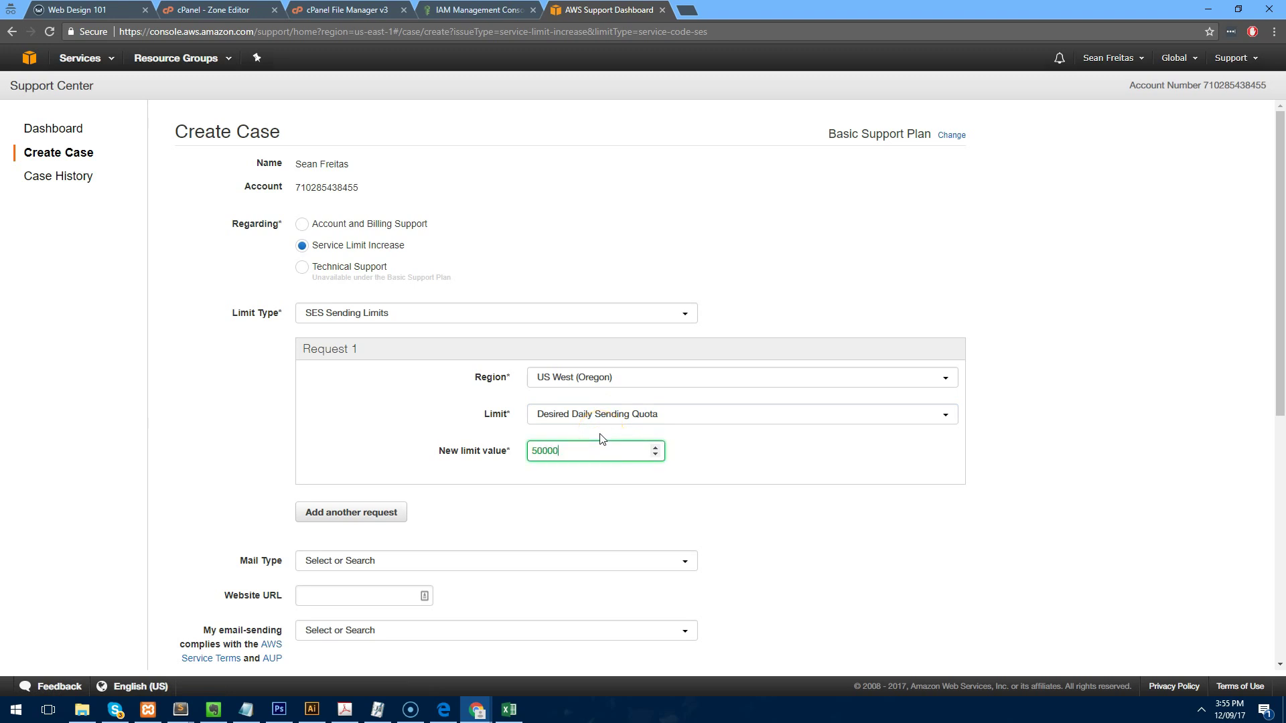
{"action": "left_click", "coordinate": [831, 289]}
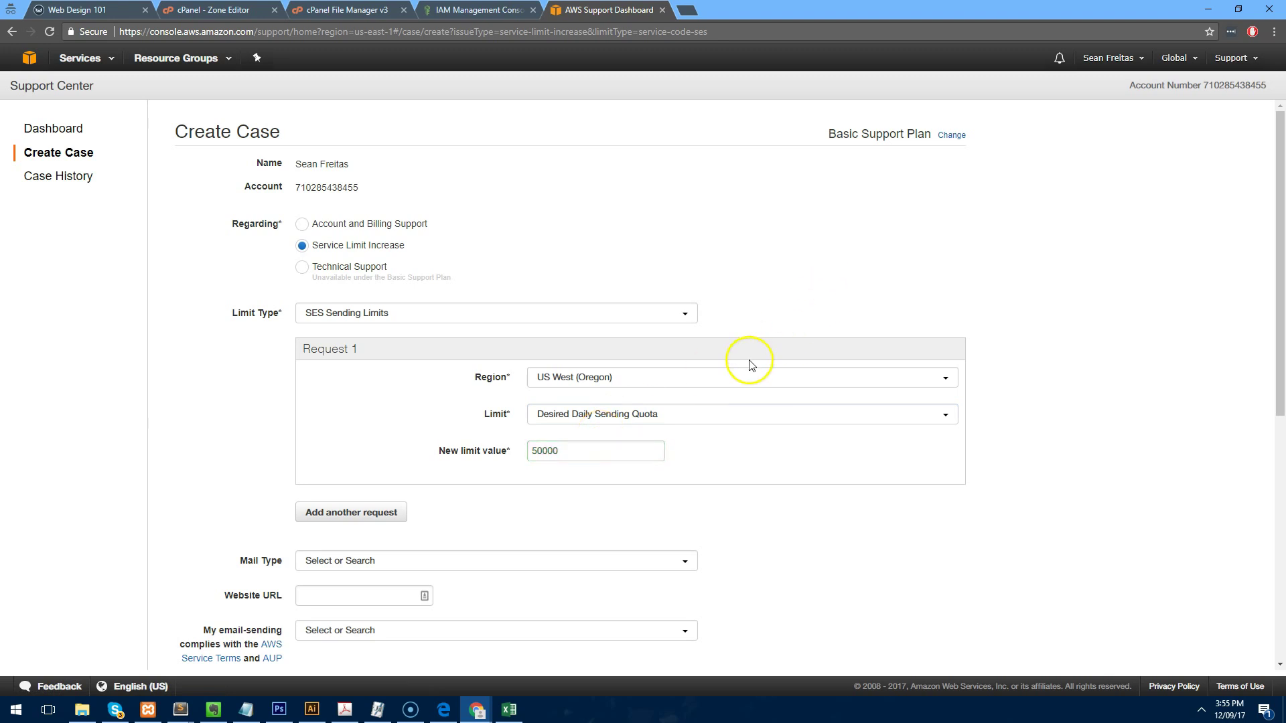
{"action": "left_click_drag", "start_coordinate": [547, 459], "coordinate": [552, 459]}
{"action": "left_click", "coordinate": [673, 486]}
Set the mail type to Subscription and enter the website URL.
{"action": "scroll", "coordinate": [523, 417], "scroll_direction": "down", "scroll_amount": 2}
{"action": "left_click", "coordinate": [376, 423]}
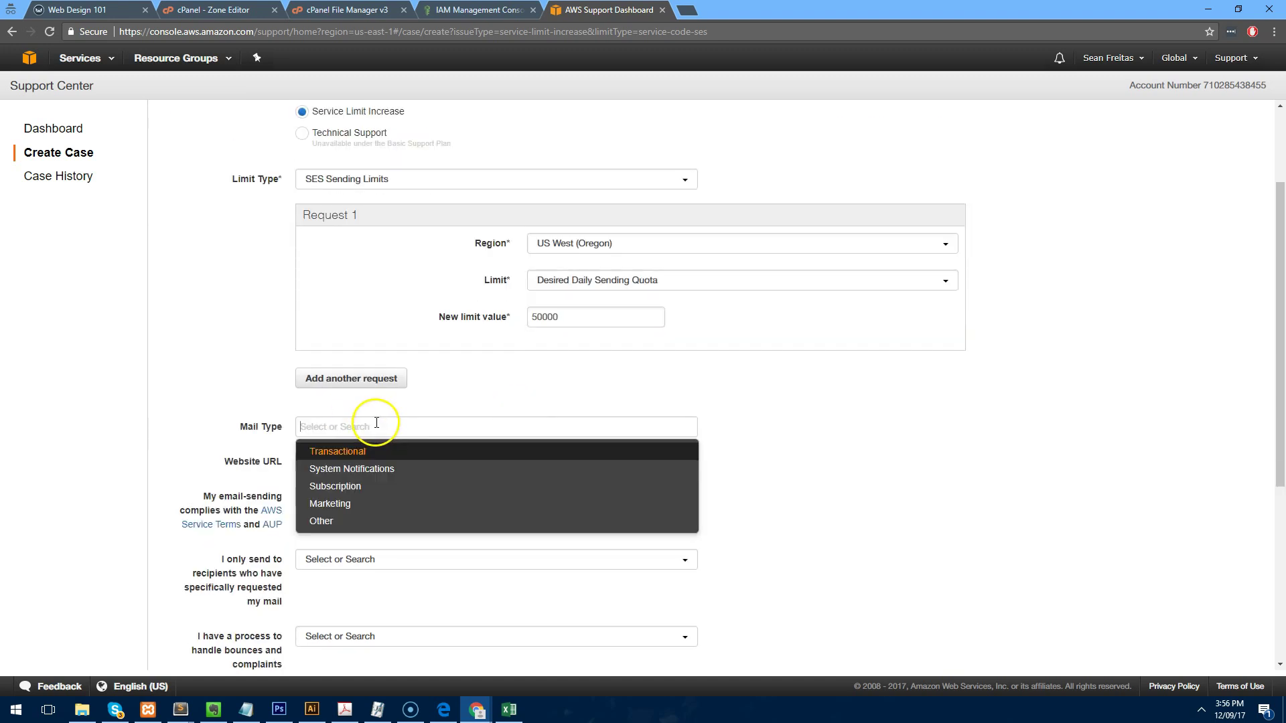
{"action": "left_click", "coordinate": [369, 493]}
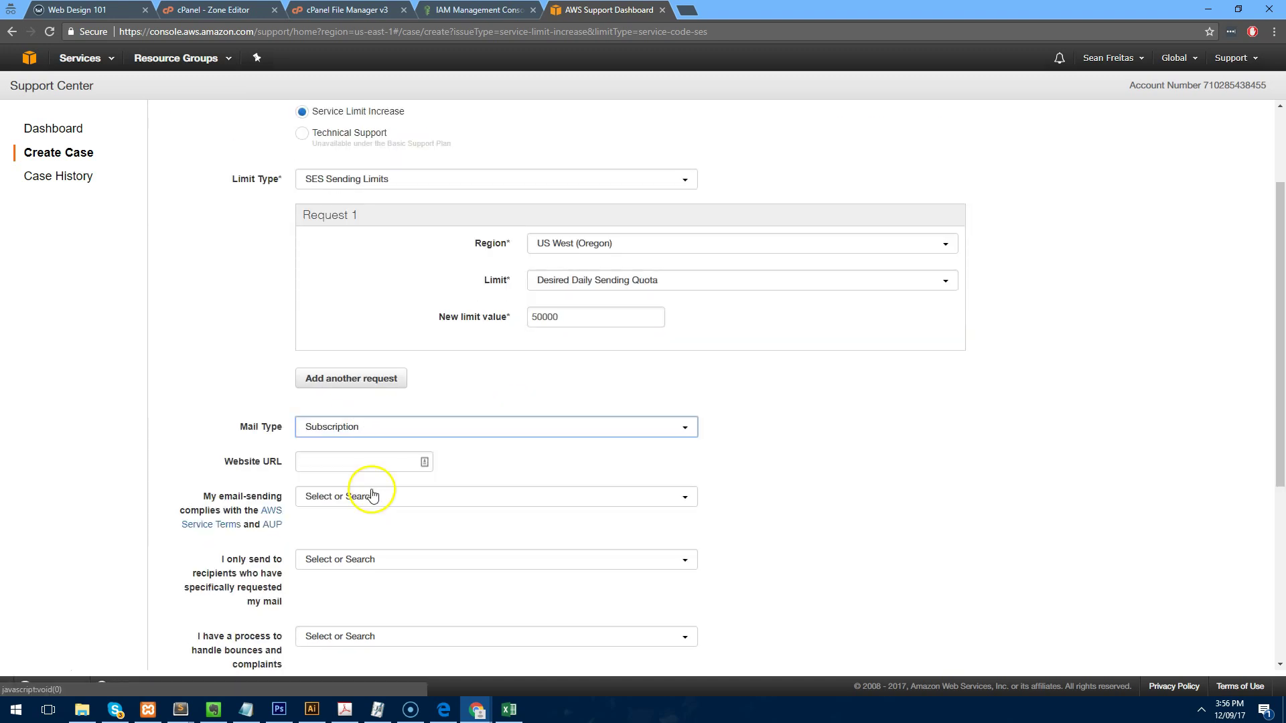
{"action": "scroll", "coordinate": [268, 402], "scroll_direction": "down", "scroll_amount": 2}
{"action": "left_click", "coordinate": [366, 320]}
{"action": "type", "text": "http://www.webdesign101.net"}
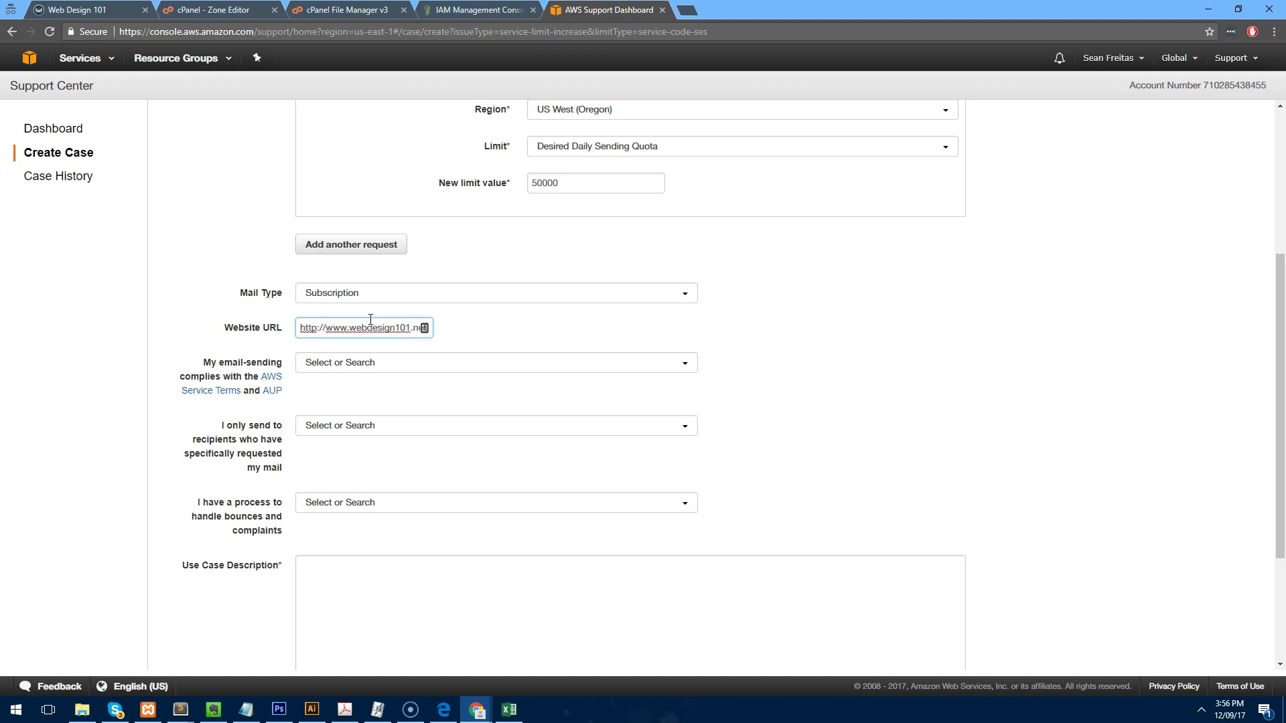
Answer Yes to the AWS terms, recipient consent and bounce-handling compliance questions.
{"action": "left_click", "coordinate": [530, 361]}
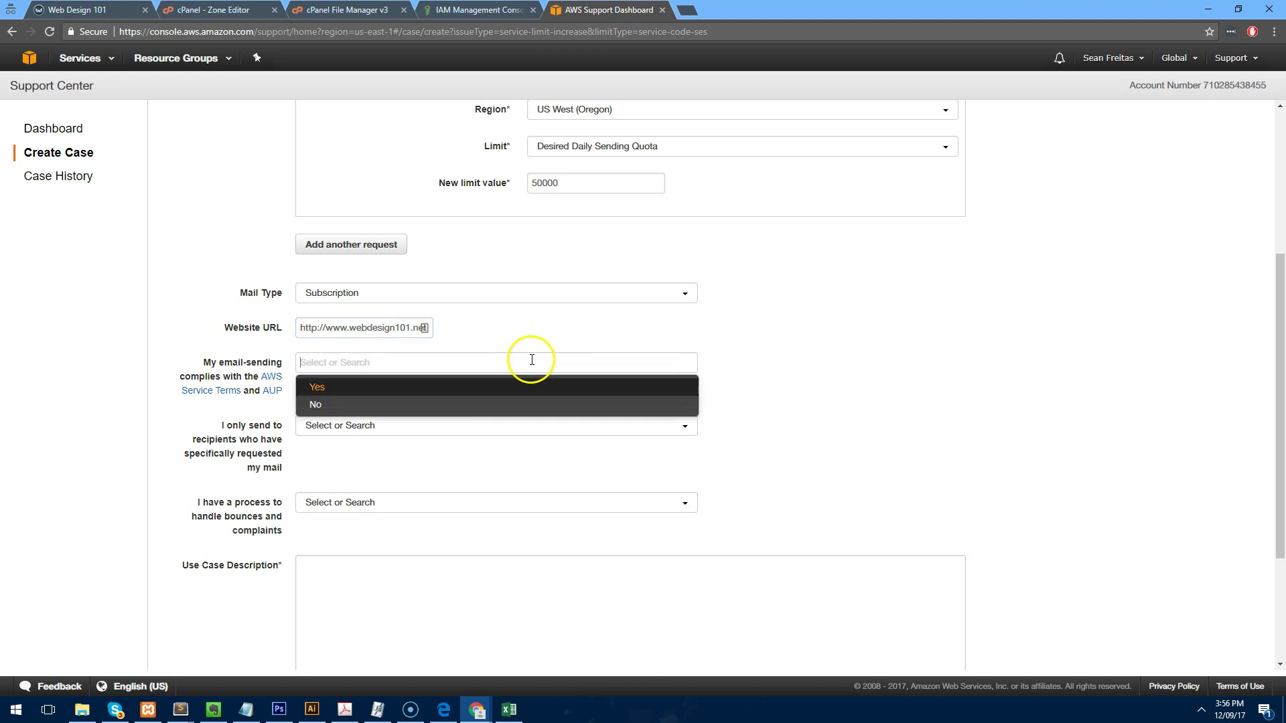
{"action": "left_click", "coordinate": [498, 388]}
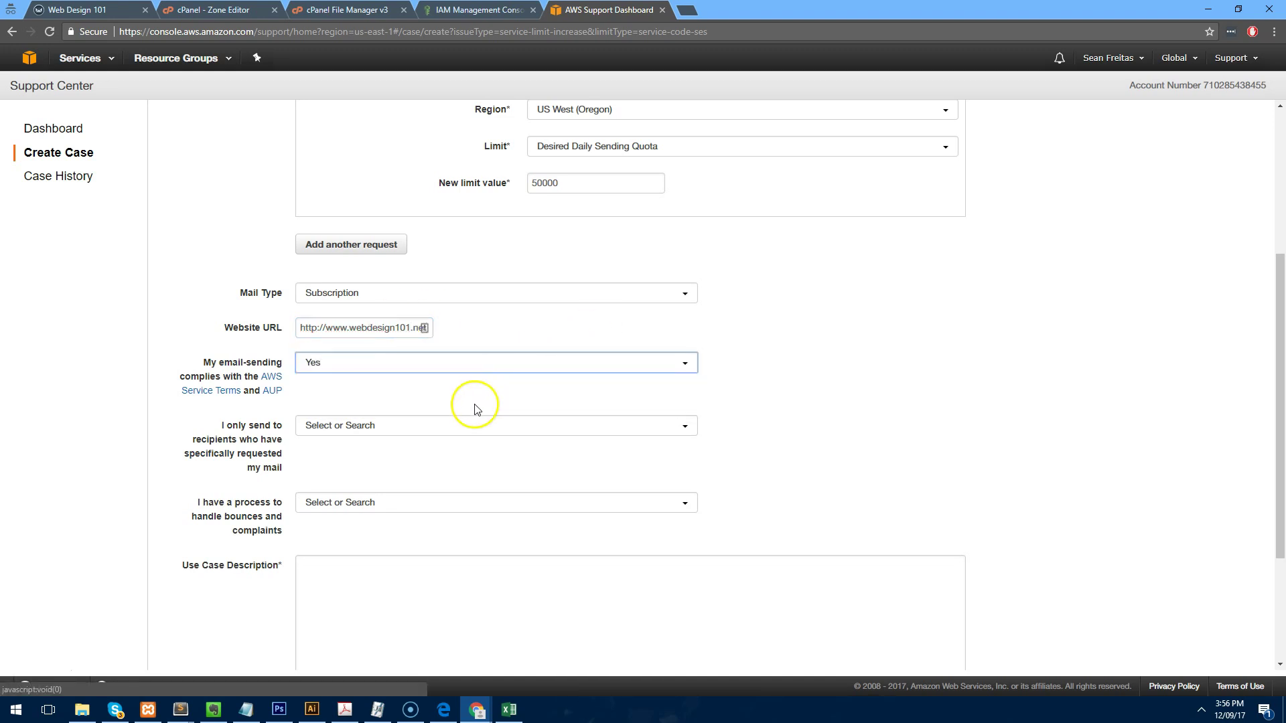
{"action": "left_click", "coordinate": [395, 429]}
{"action": "left_click", "coordinate": [365, 453]}
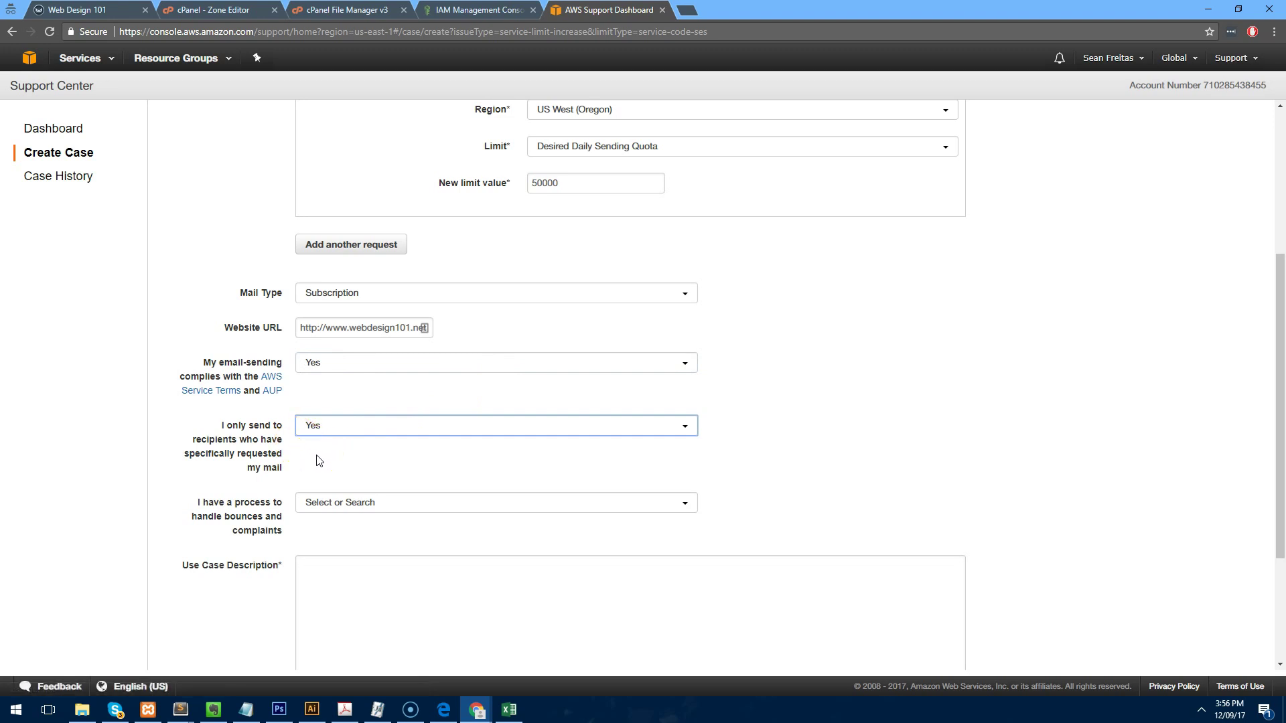
{"action": "scroll", "coordinate": [319, 454], "scroll_direction": "down", "scroll_amount": 1}
{"action": "left_click", "coordinate": [337, 433]}
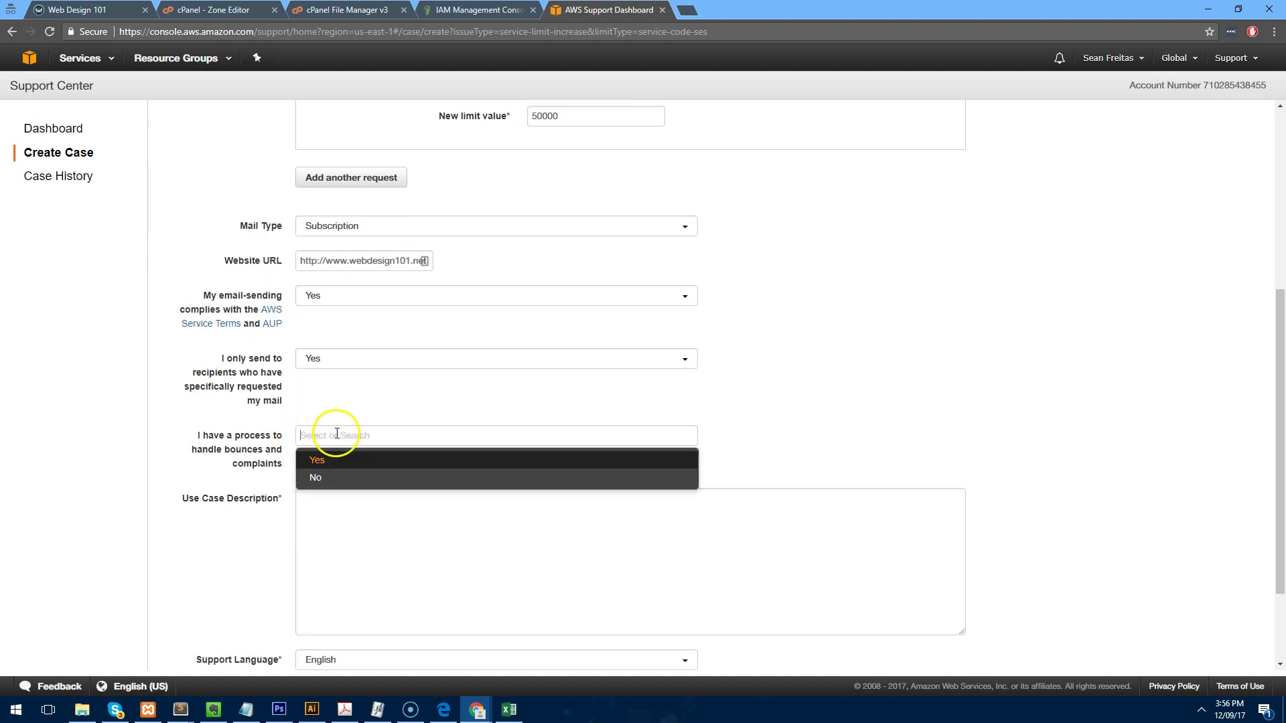
{"action": "left_click", "coordinate": [323, 459]}
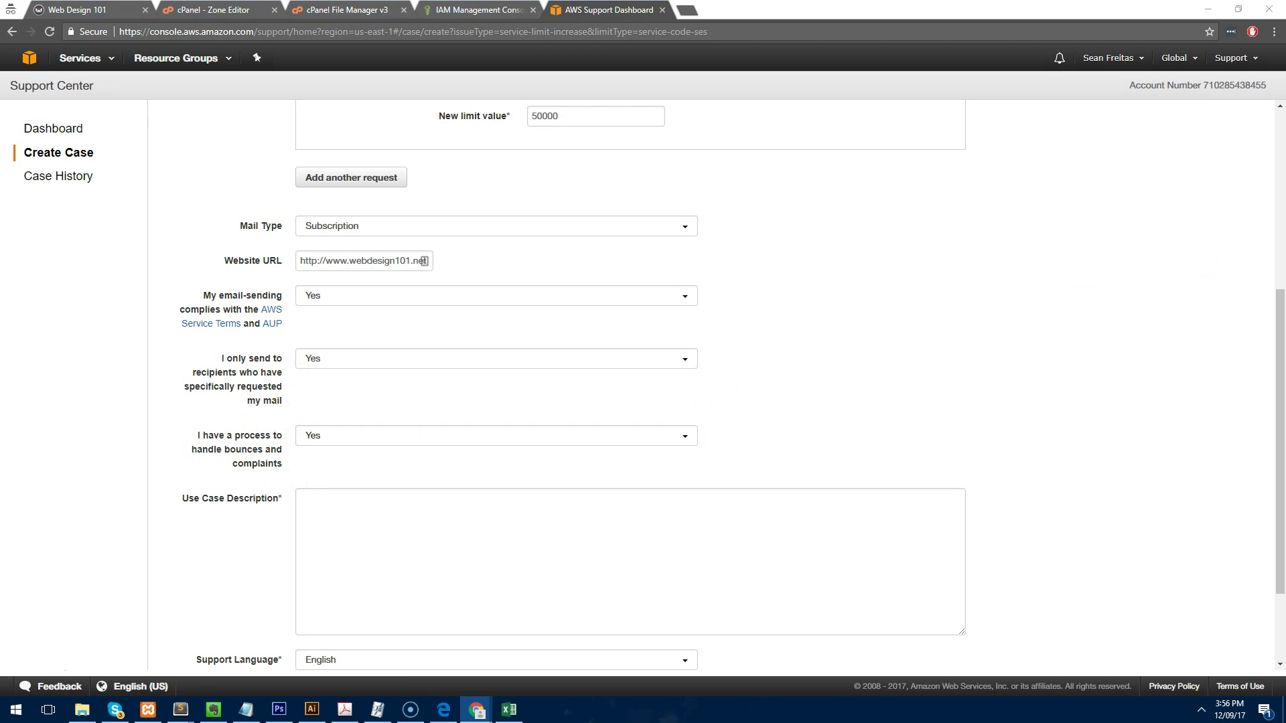
{"action": "scroll", "coordinate": [597, 444], "scroll_direction": "up", "scroll_amount": 3}
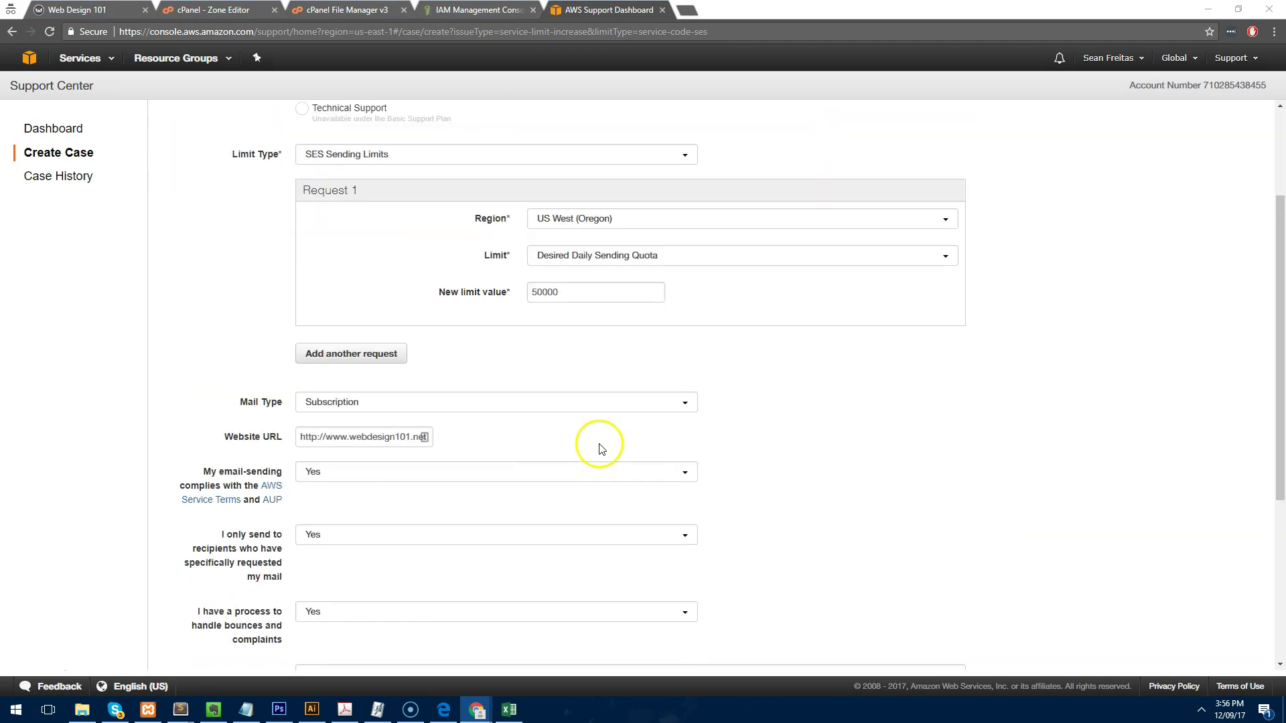
{"action": "scroll", "coordinate": [597, 444], "scroll_direction": "down", "scroll_amount": 5}
Write a use case description explaining subscribed newsletter recipients and how they unsubscribe.
{"action": "left_click", "coordinate": [603, 447]}
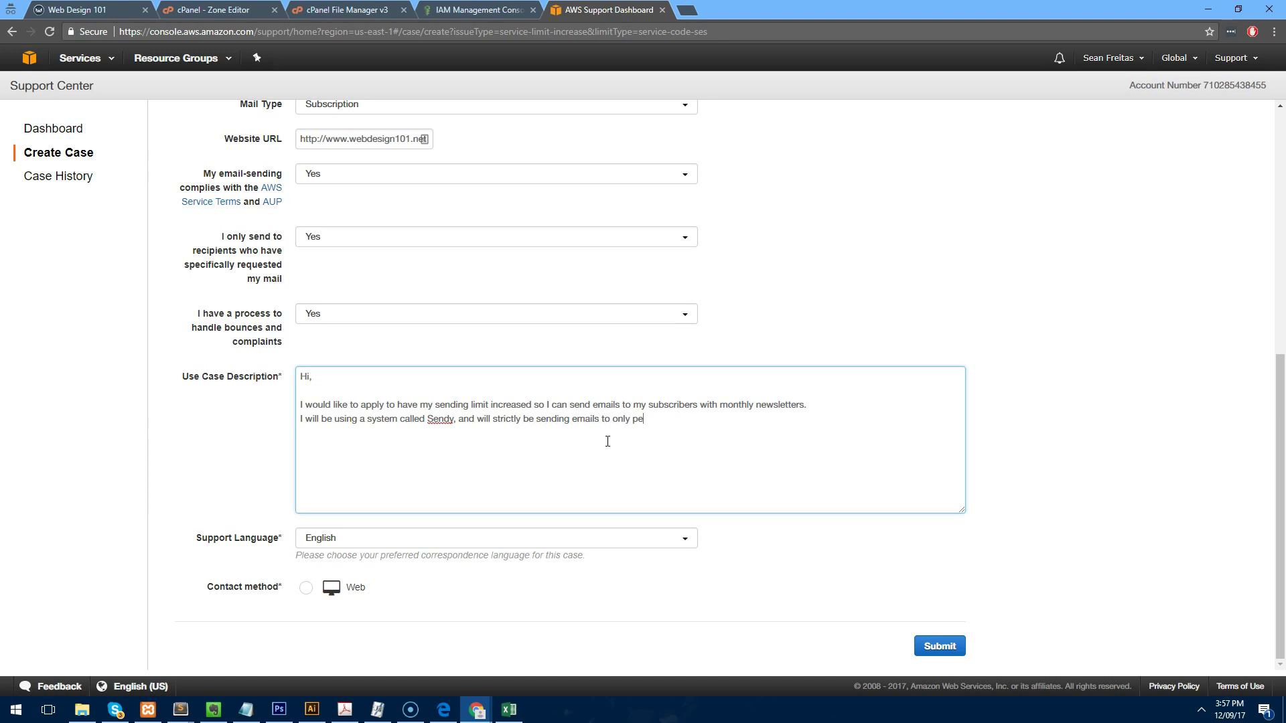
{"action": "type", "text": "subscribed through"}
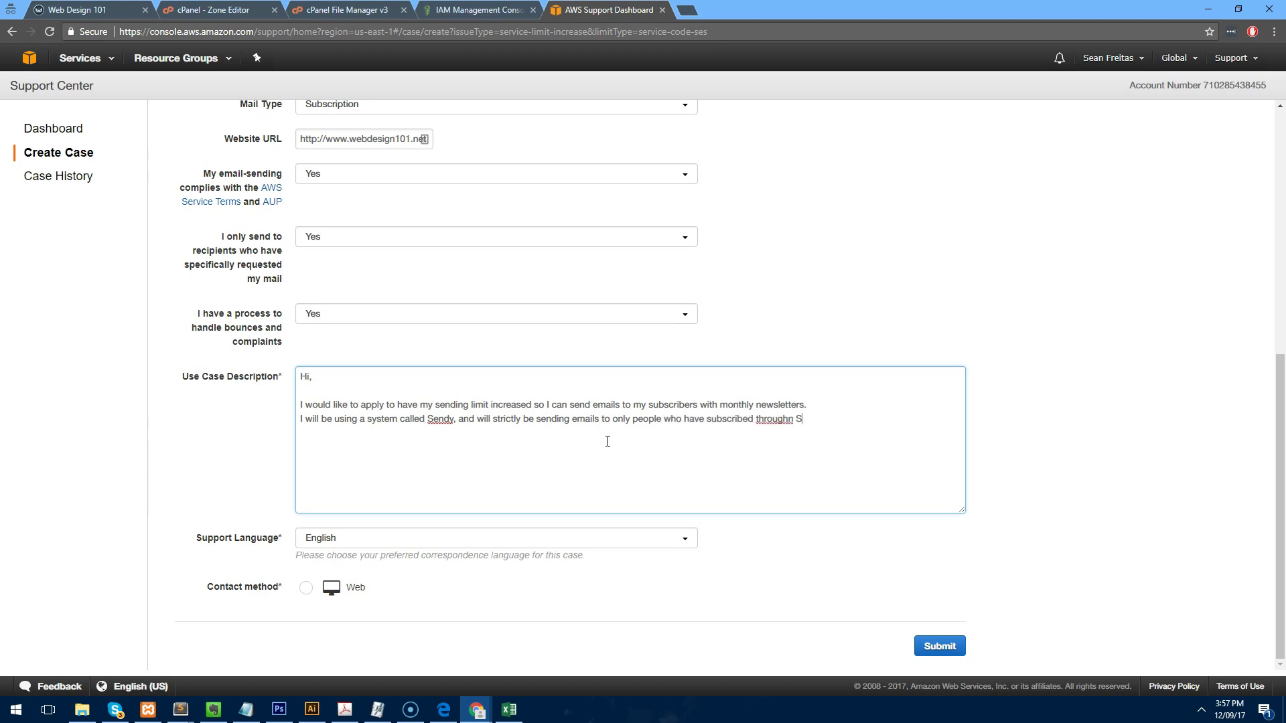
{"action": "type", "text": " my newslet"}
{"action": "type", "text": "ter system."}
{"action": "type", "text": " If a user wants to unsub"}
{"action": "type", "text": "scribe, they can do s"}
{"action": "type", "text": "o by"}
{"action": "type", "text": " clicking the uns"}
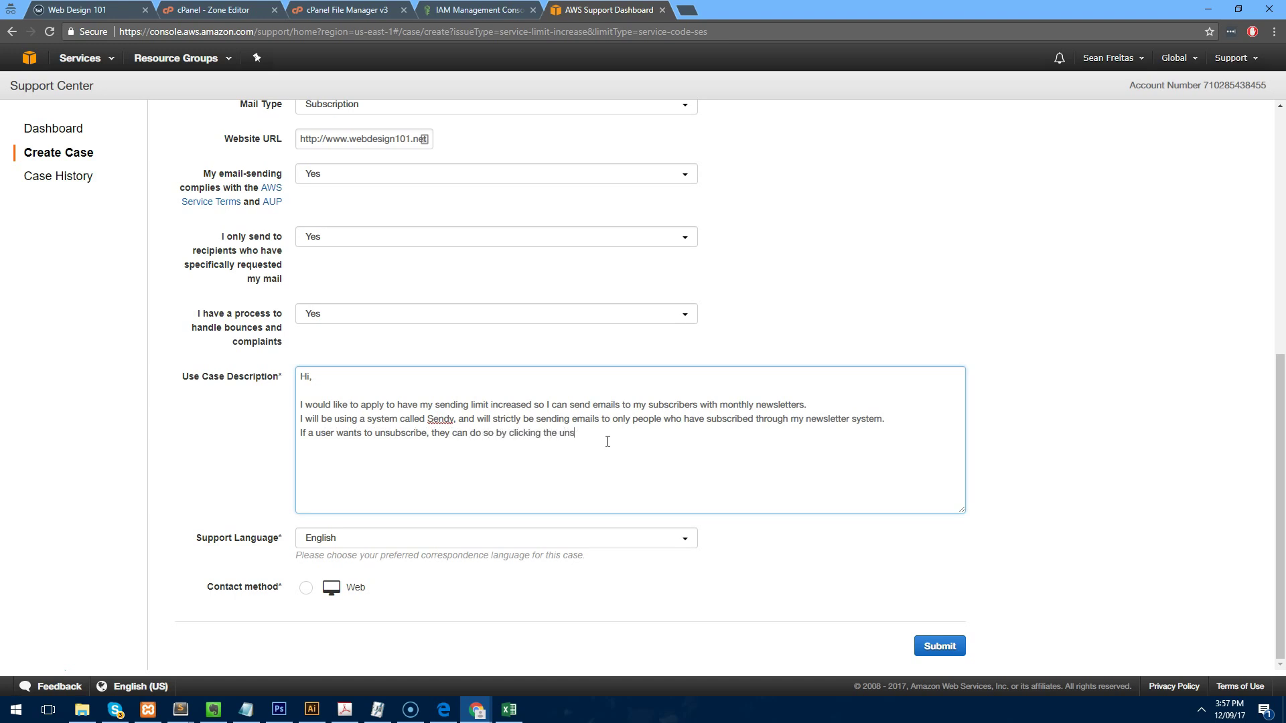
{"action": "type", "text": "ubscribe link on the emails we send, otherwise, if they send an"}
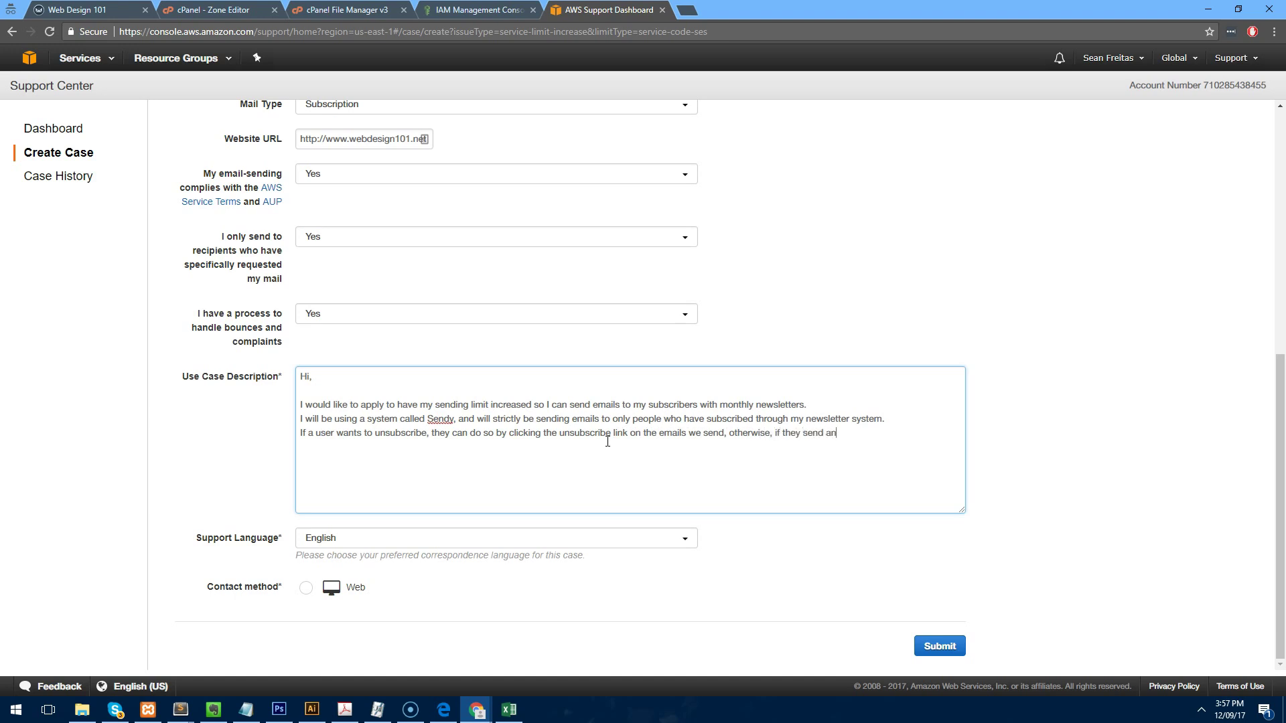
{"action": "type", "text": " email to us requiing to be removed, we will do"}
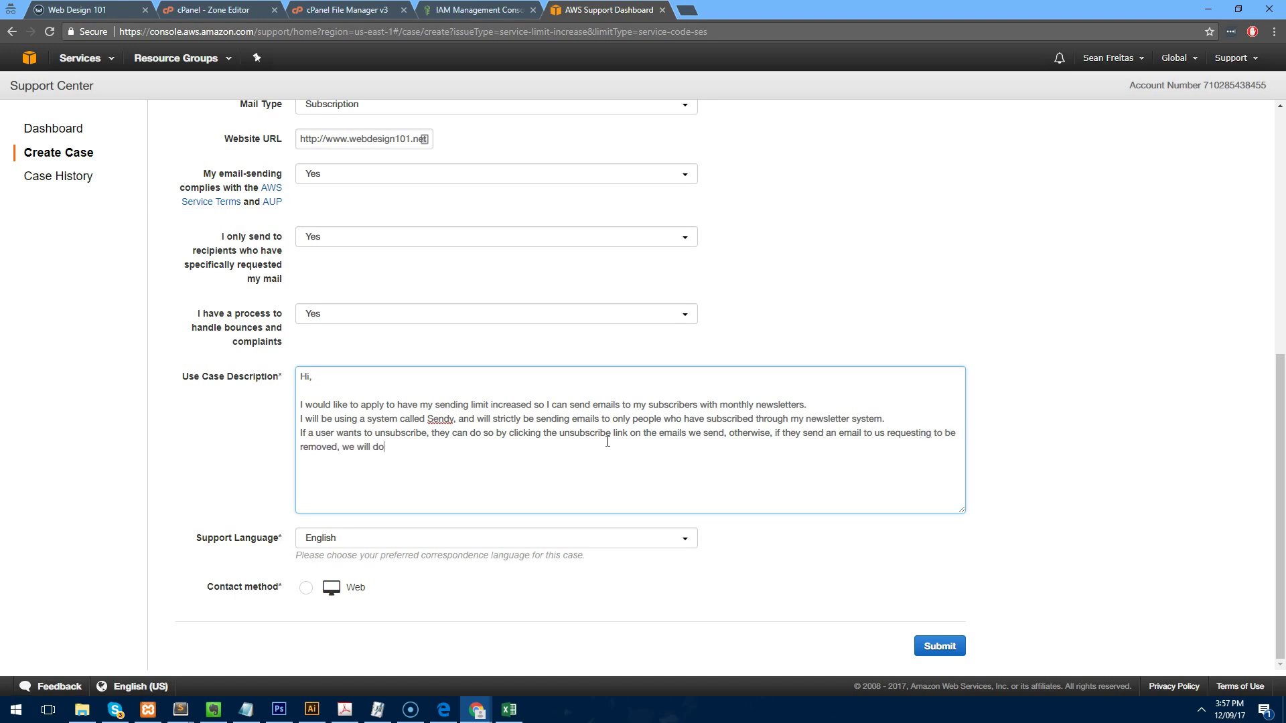
{"action": "type", "text": " so in a timely fashion. We will be using this"}
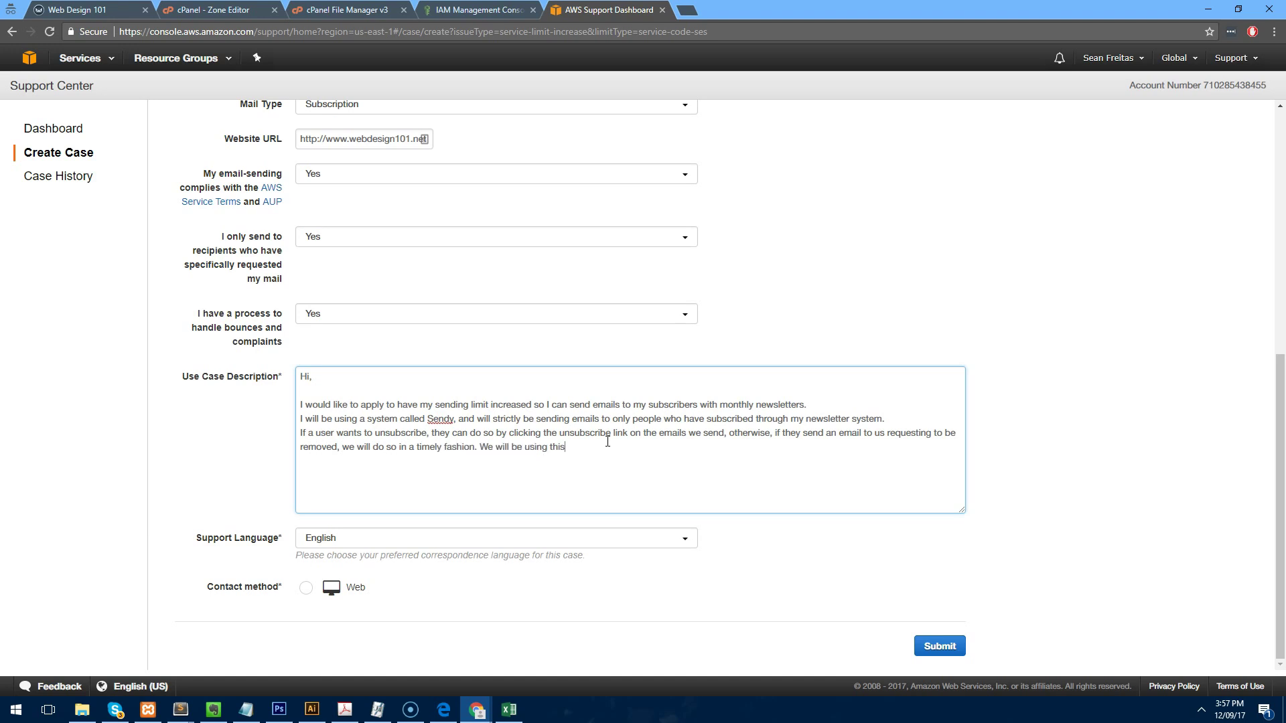
{"action": "type", "text": " system purely for newsletters to people who have authori"}
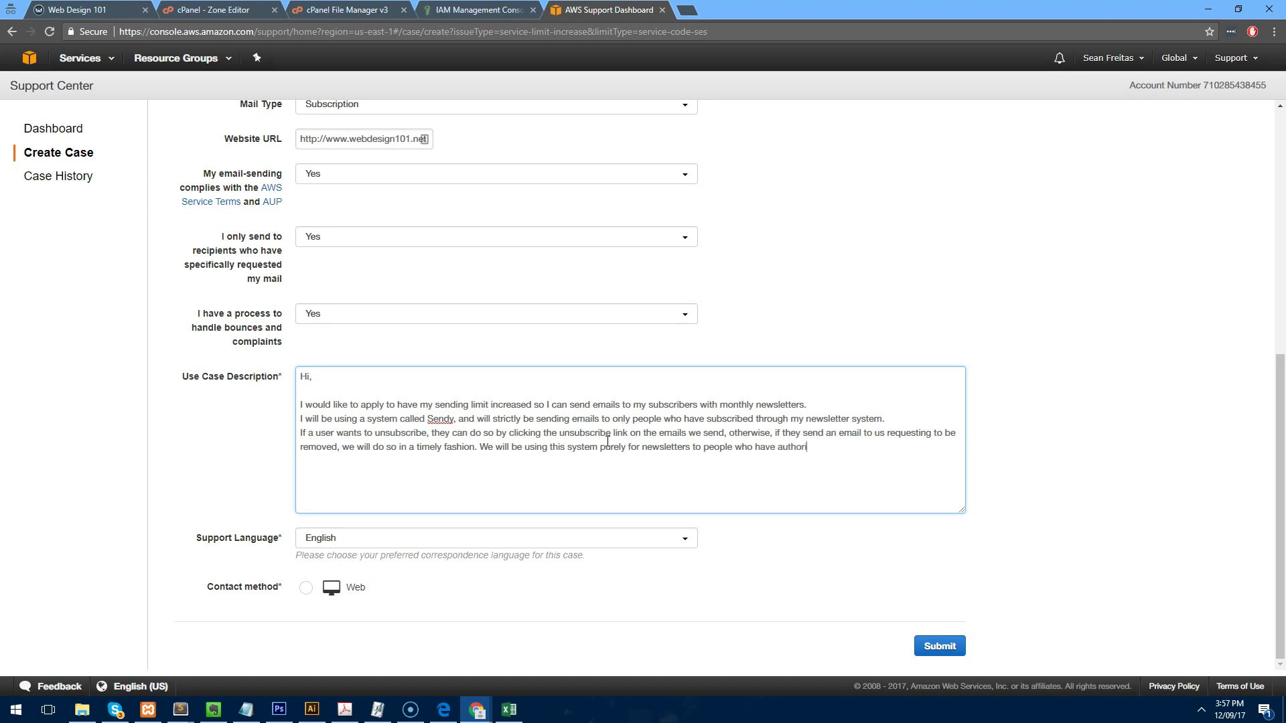
{"action": "type", "text": "sed us to send them emails."}
{"action": "key", "text": "Return"}
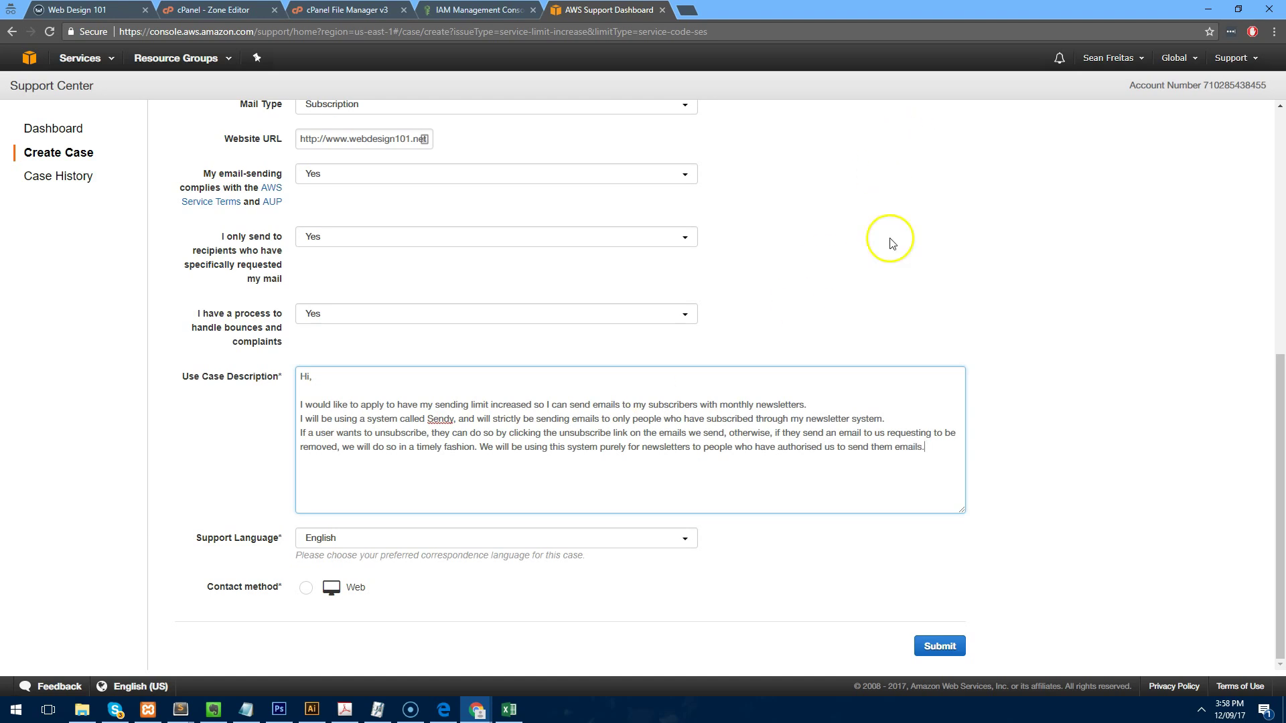
Sign off with 'Thank you', 'Kind Regards' and the sender's name, then choose Web contact.
{"action": "type", "text": "Thank you"}
{"action": "key", "text": "Return"}
{"action": "type", "text": "Kind Regards"}
{"action": "key", "text": "Return"}
{"action": "type", "text": "Sean"}
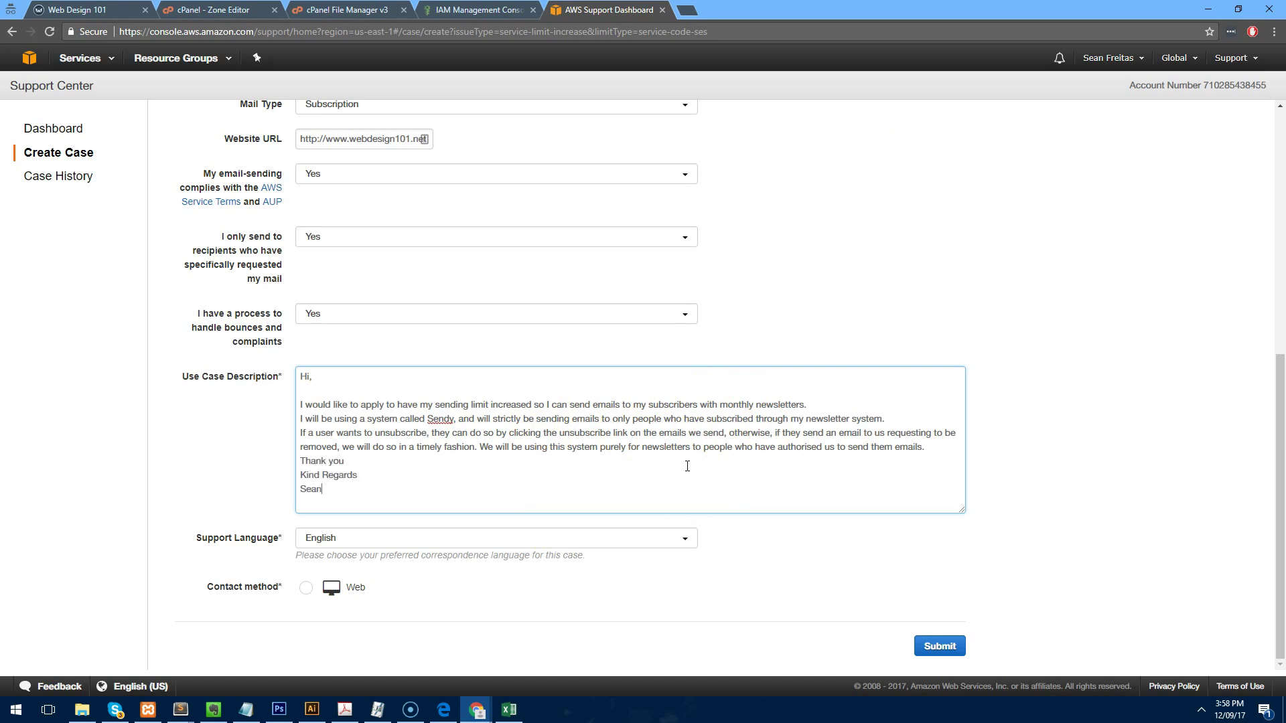
{"action": "left_click", "coordinate": [307, 588]}
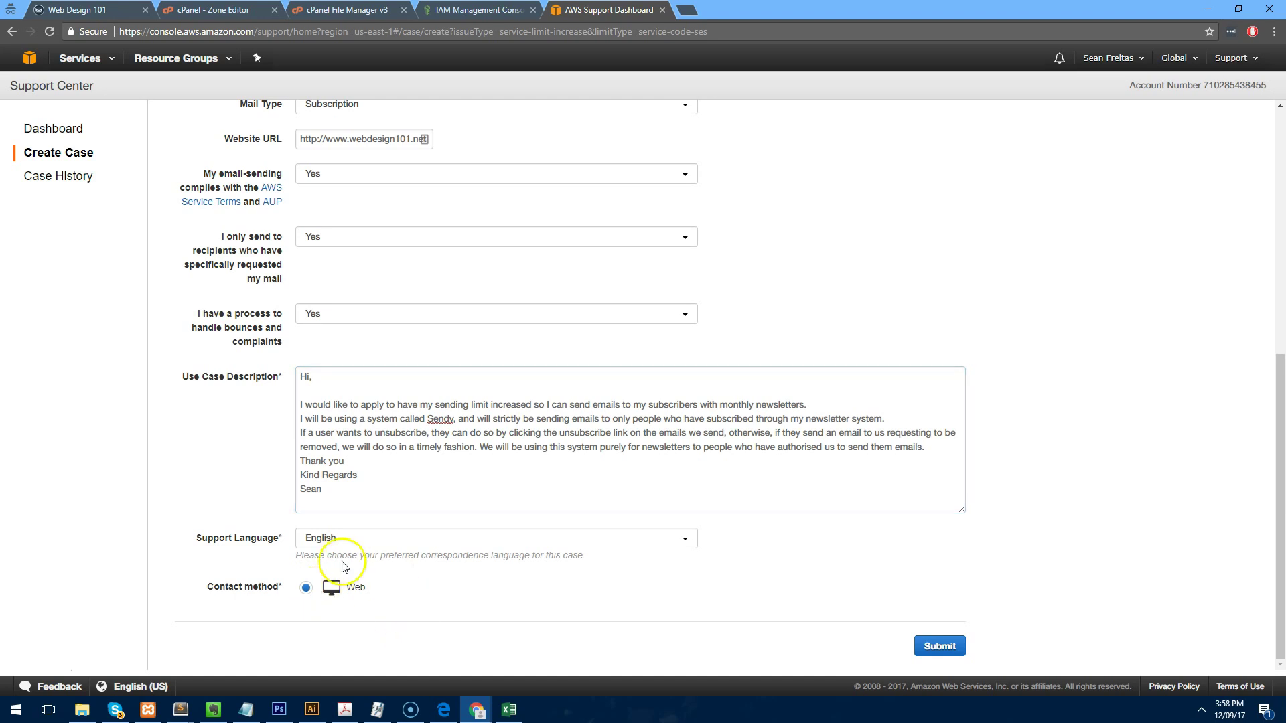
Submit the SES limit-increase case and review its Case Details, showing status Unassigned.
{"action": "left_click", "coordinate": [963, 648]}
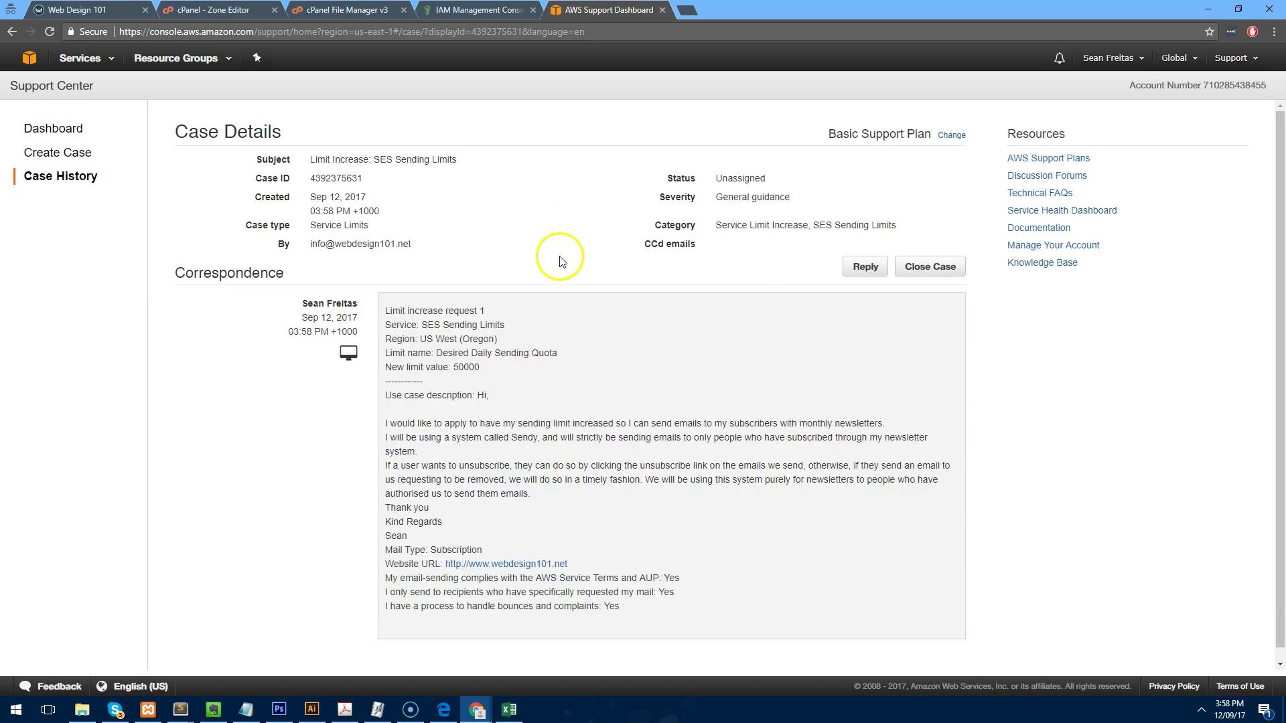
{"action": "scroll", "coordinate": [625, 373], "scroll_direction": "down", "scroll_amount": 1}
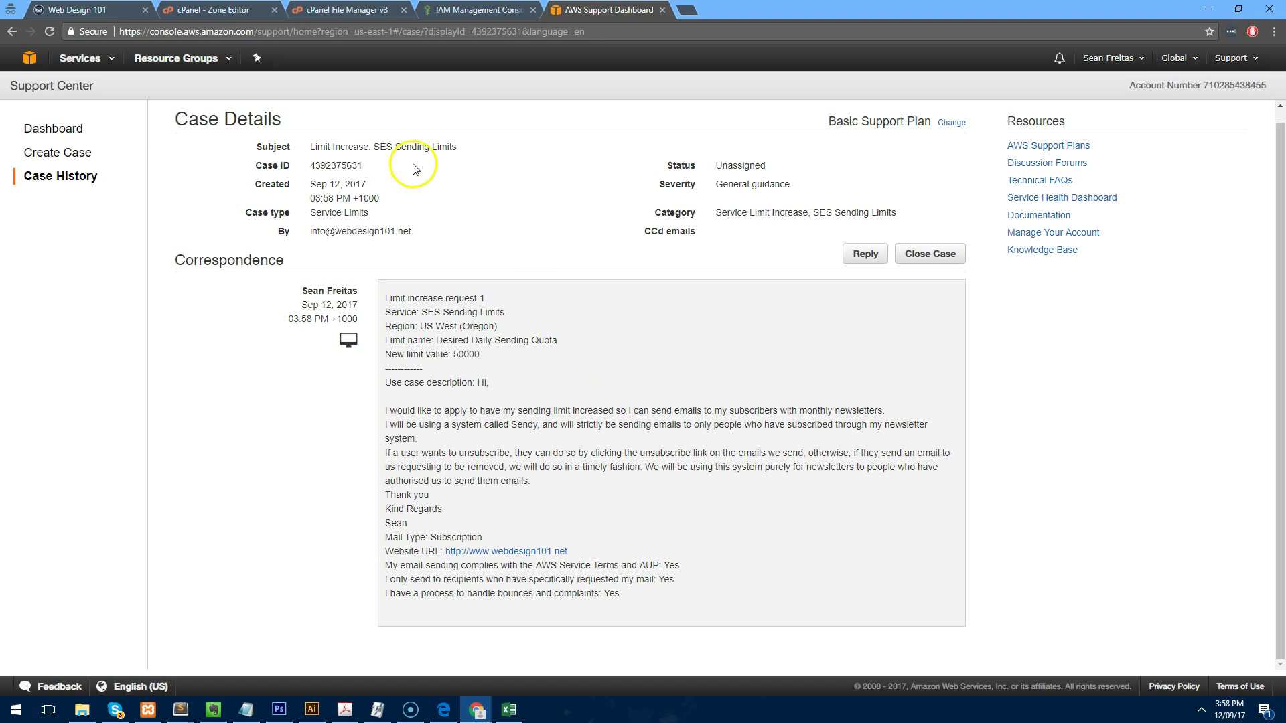
Switch from the AWS Support case back to the Sendy settings for Web Design 101.
{"action": "left_click", "coordinate": [79, 10]}
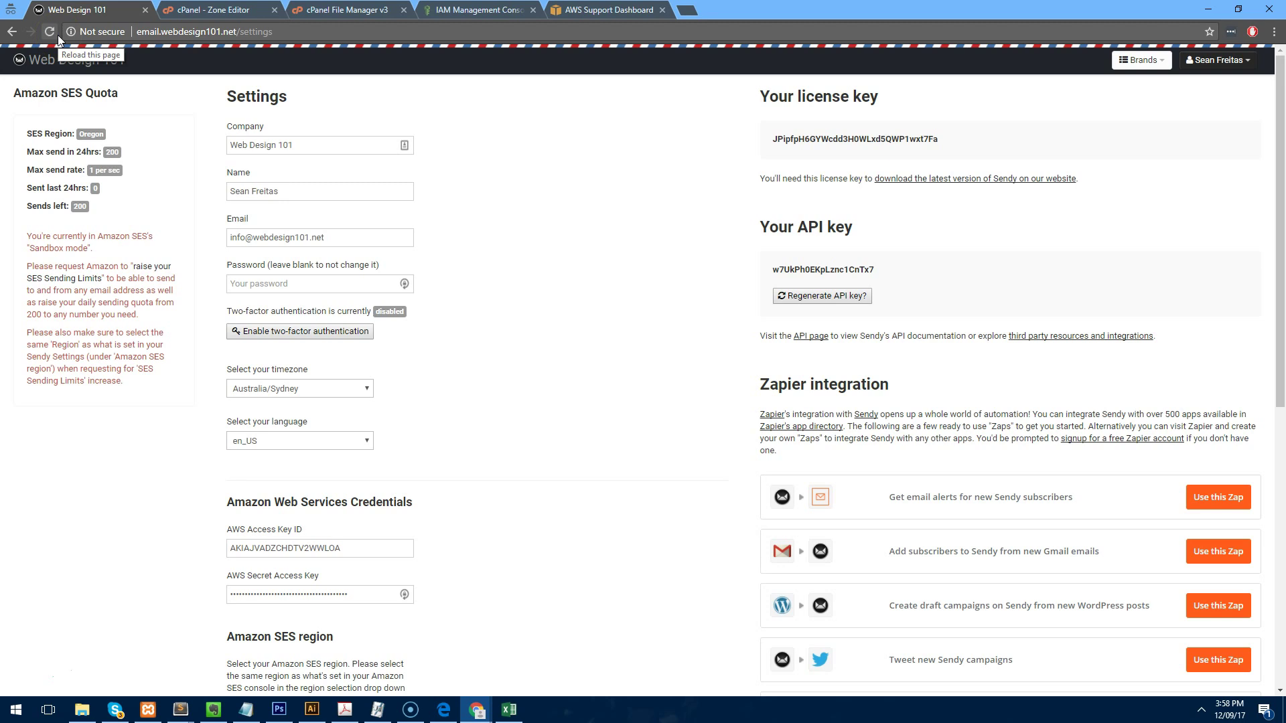
Reload settings to confirm 200 sends left, then return to the empty brand list.
{"action": "left_click", "coordinate": [58, 35]}
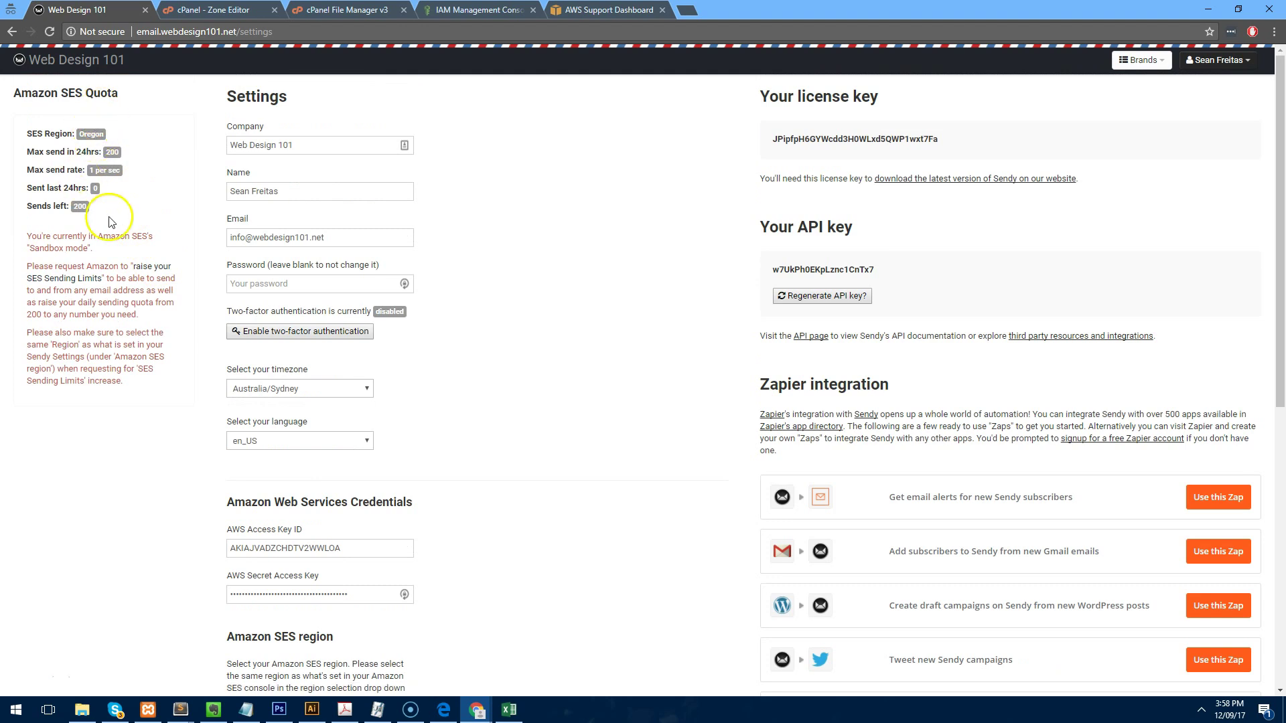
{"action": "double_click", "coordinate": [77, 207]}
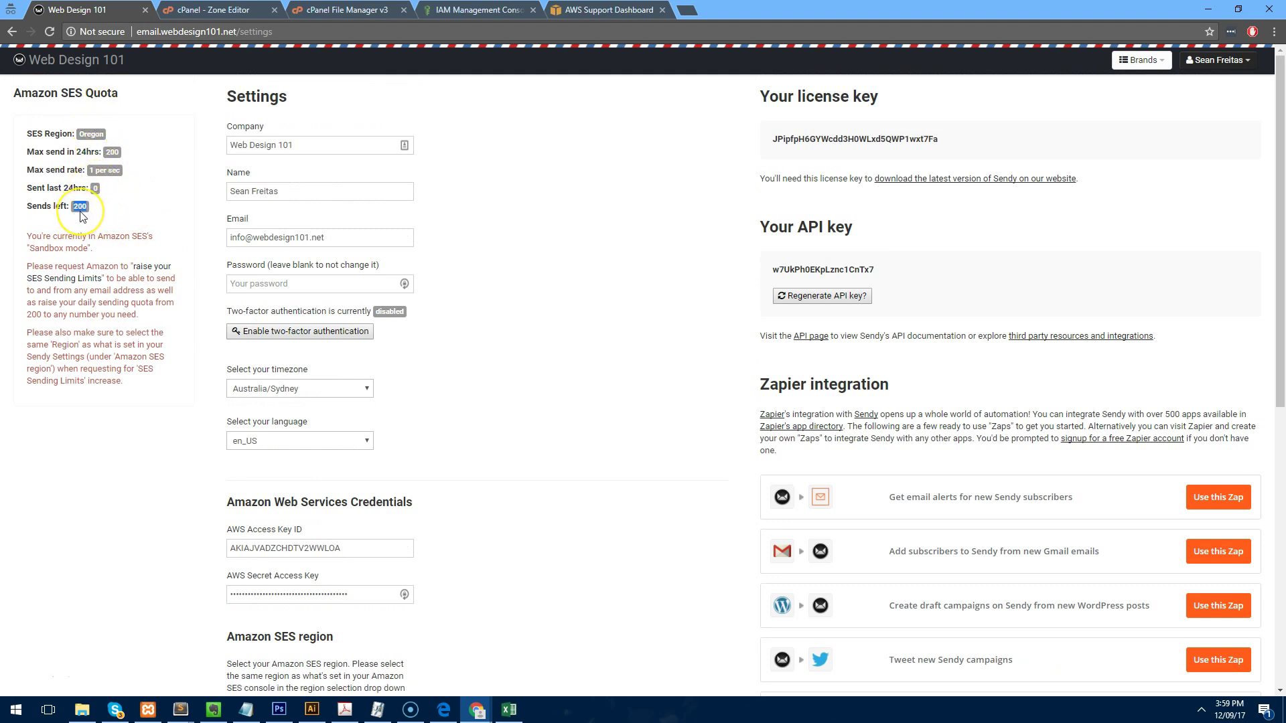
{"action": "left_click", "coordinate": [80, 216]}
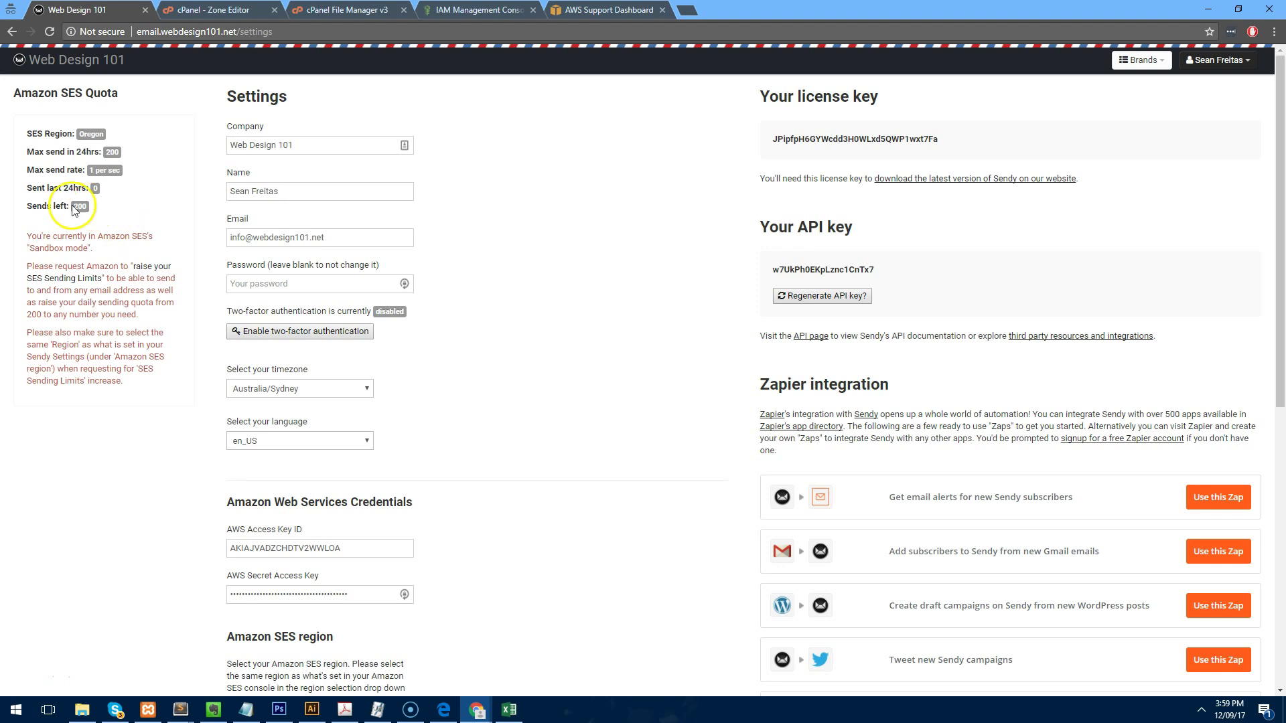
{"action": "scroll", "coordinate": [583, 253], "scroll_direction": "down", "scroll_amount": 4}
{"action": "scroll", "coordinate": [576, 288], "scroll_direction": "up", "scroll_amount": 4}
{"action": "double_click", "coordinate": [842, 137]}
{"action": "left_click", "coordinate": [67, 68]}
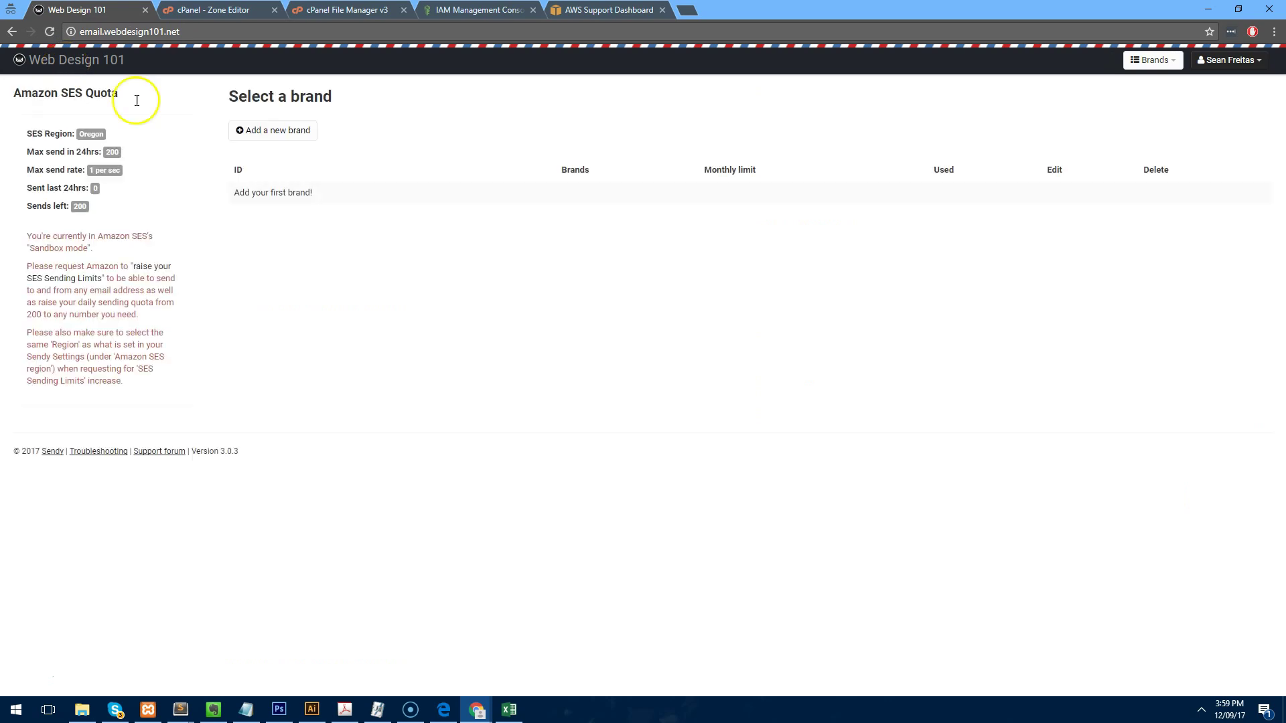
Start a brand named 'Web Design 101' with From name 'Web Design 101' and the sender e-mail.
{"action": "left_click", "coordinate": [305, 134]}
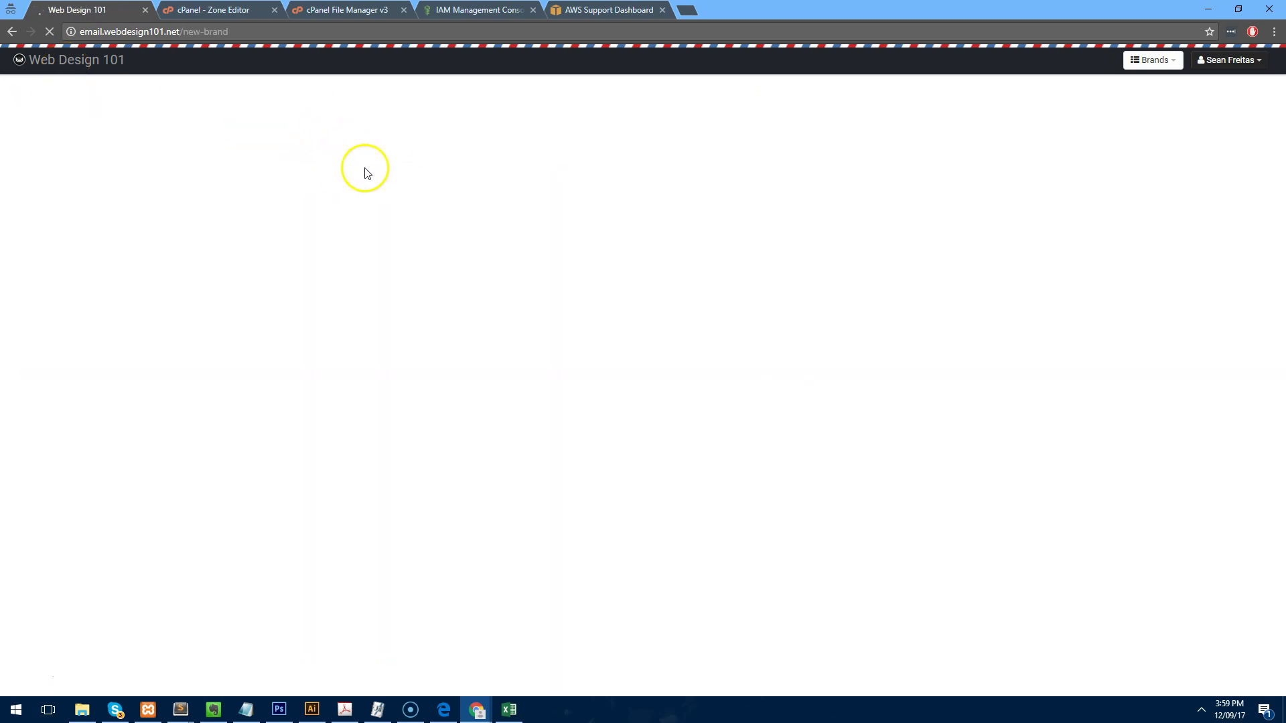
{"action": "left_click", "coordinate": [341, 145]}
{"action": "type", "text": "Web Design 101"}
{"action": "key", "text": "Tab"}
{"action": "type", "text": "Web"}
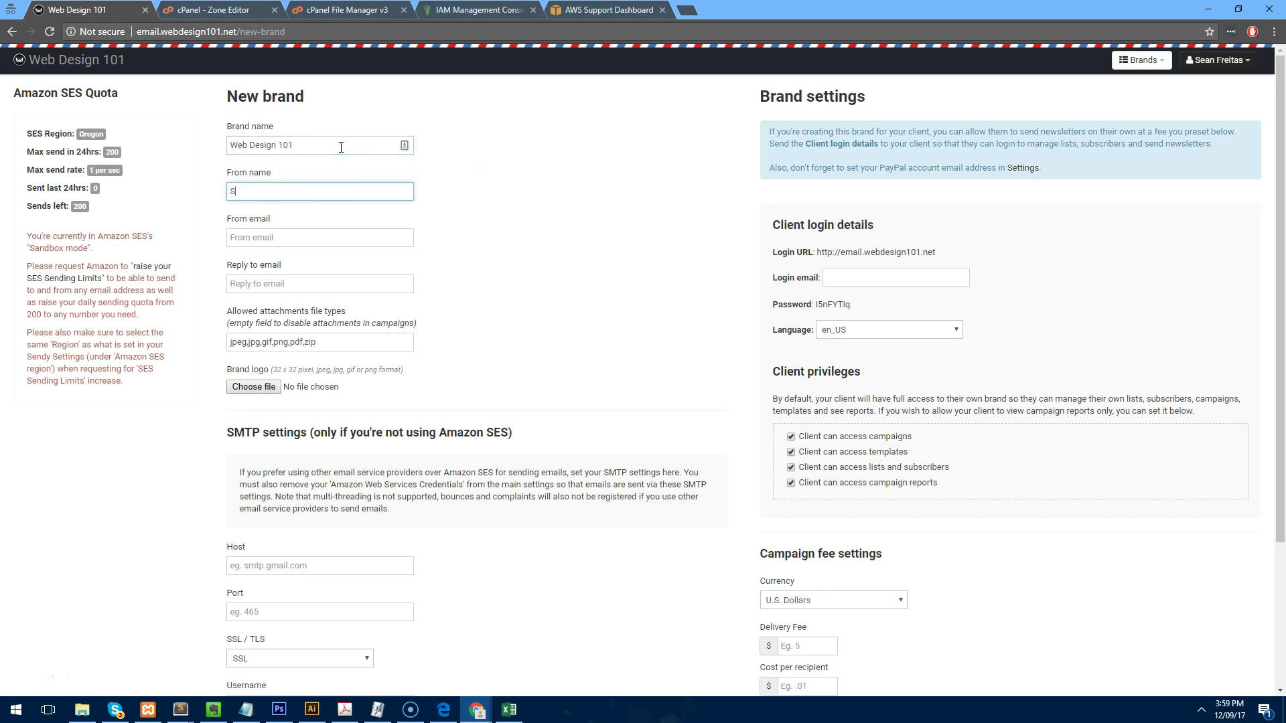
{"action": "type", "text": " Design 101"}
{"action": "key", "text": "Tab"}
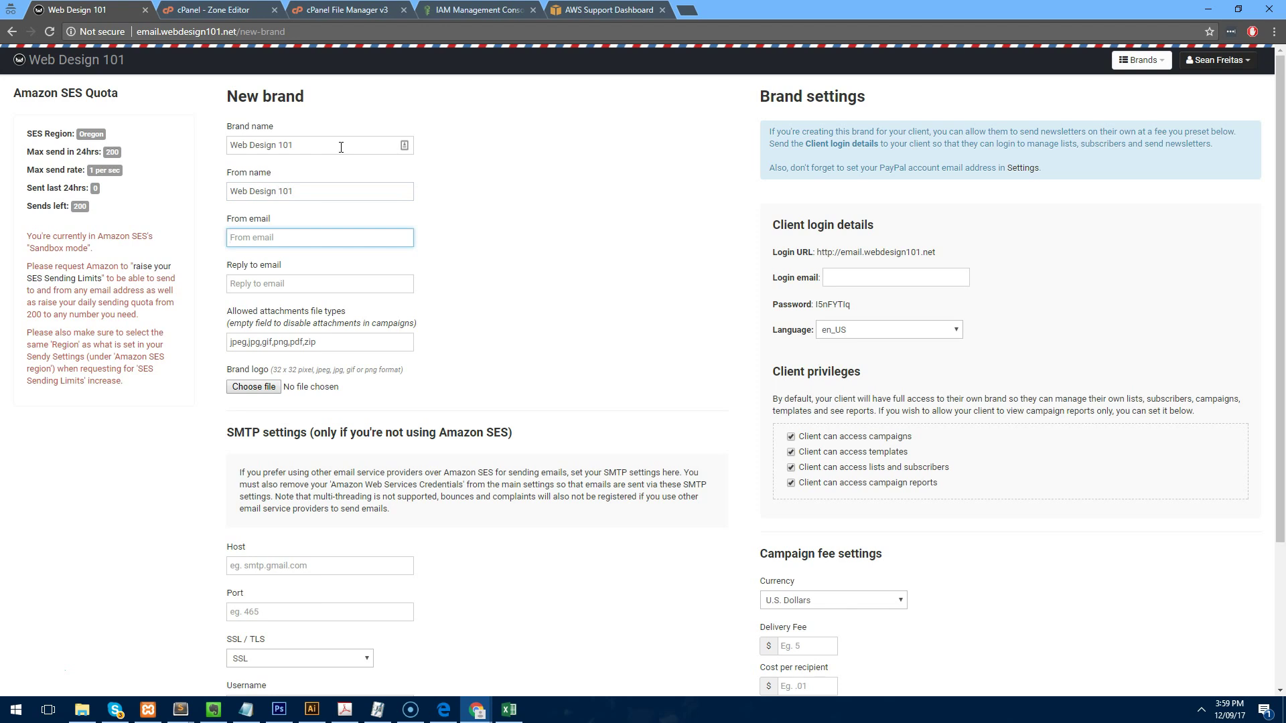
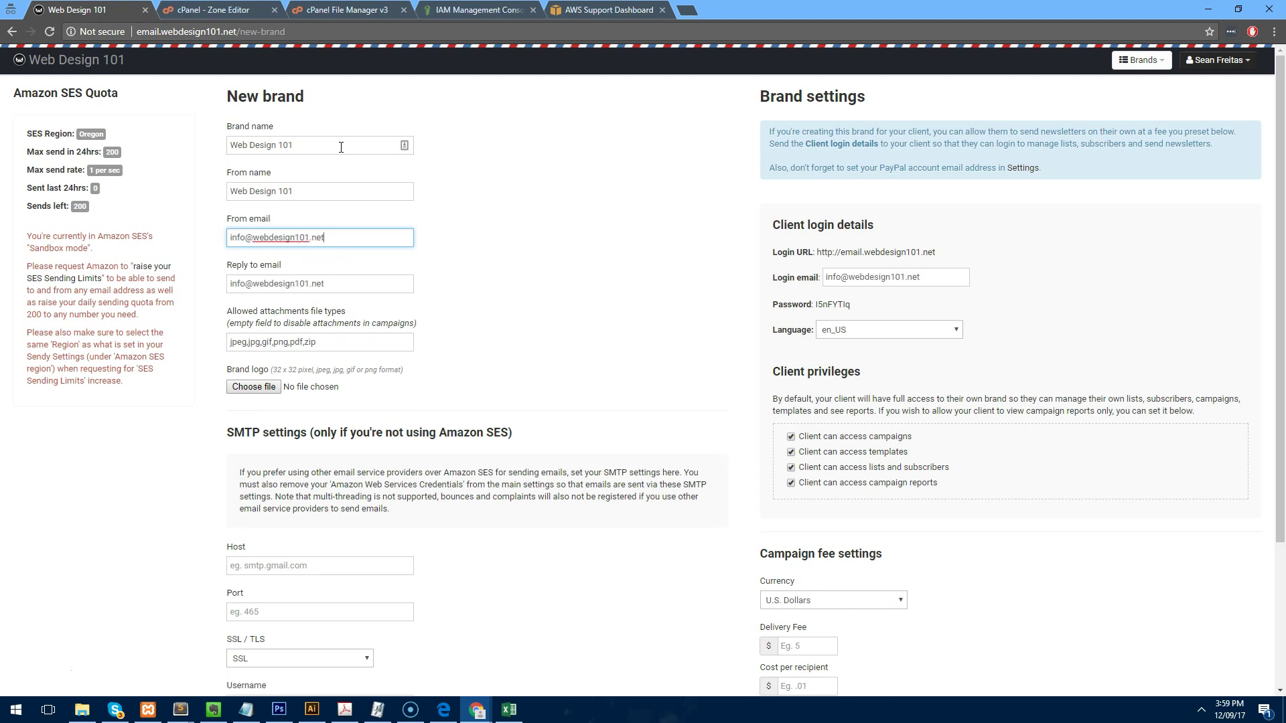
{"action": "left_click", "coordinate": [526, 213]}
{"action": "scroll", "coordinate": [534, 235], "scroll_direction": "down", "scroll_amount": 3}
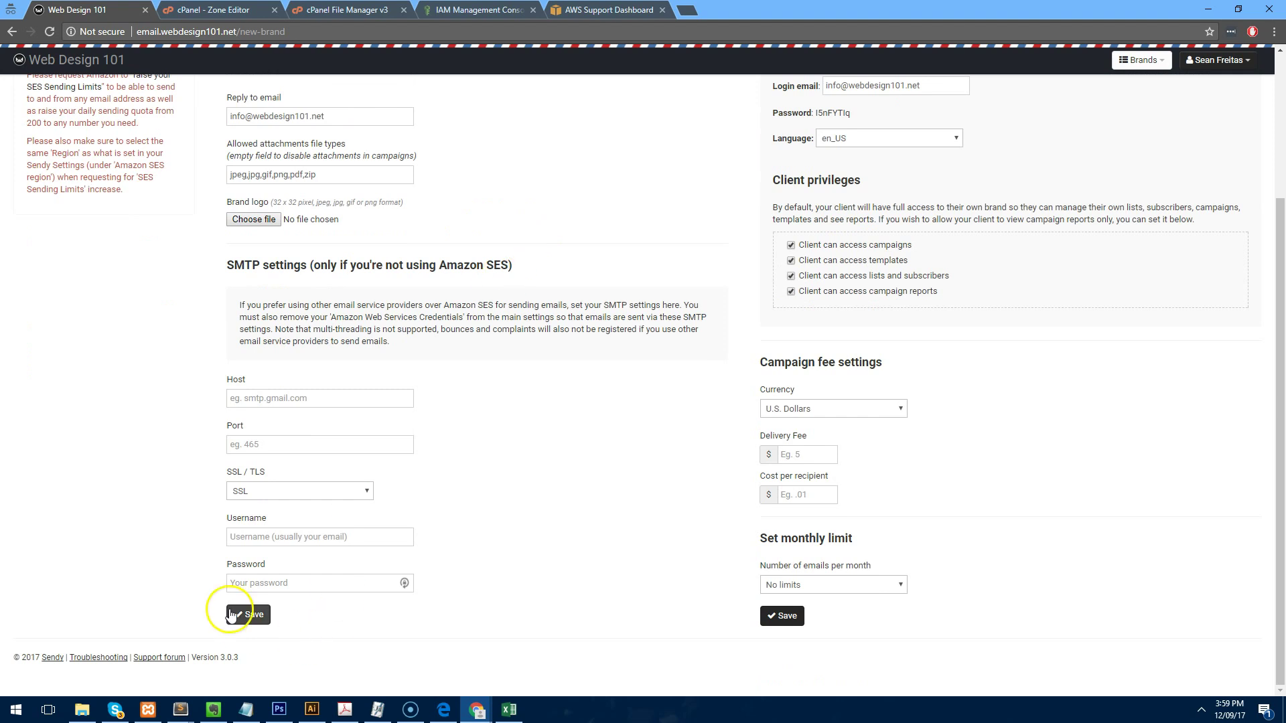
{"action": "left_click", "coordinate": [245, 617]}
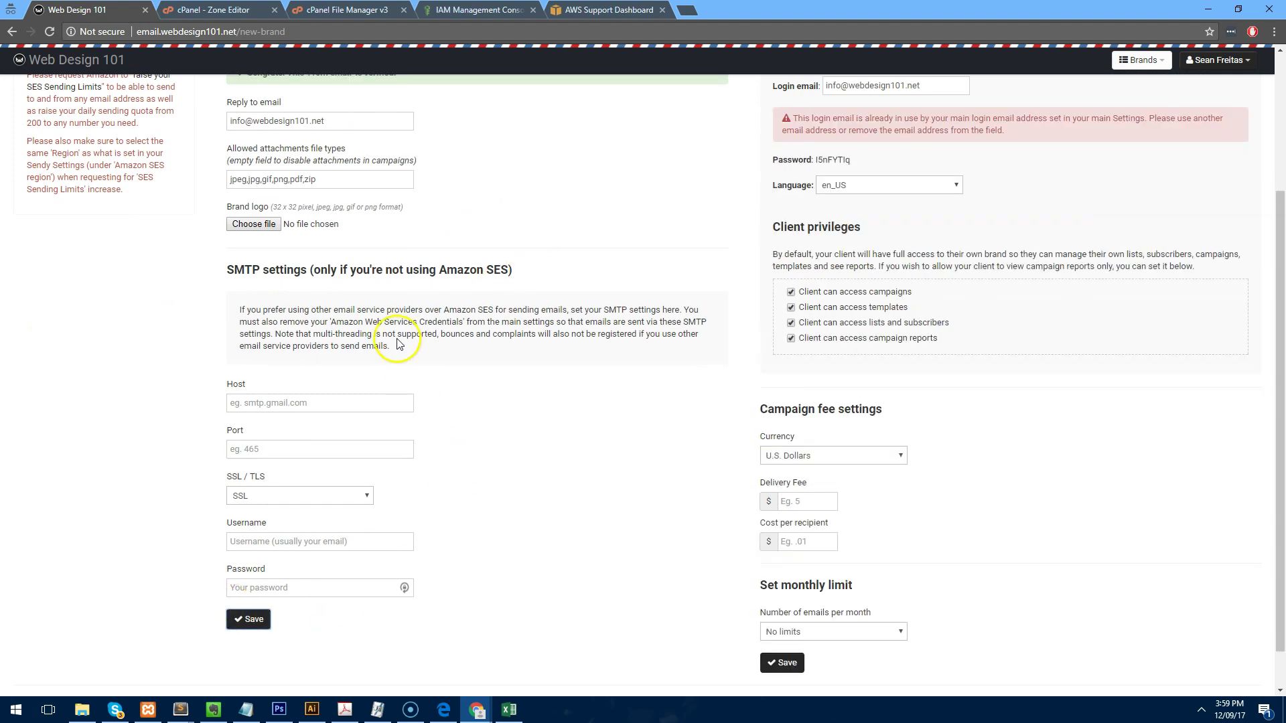
{"action": "scroll", "coordinate": [392, 338], "scroll_direction": "up", "scroll_amount": 3}
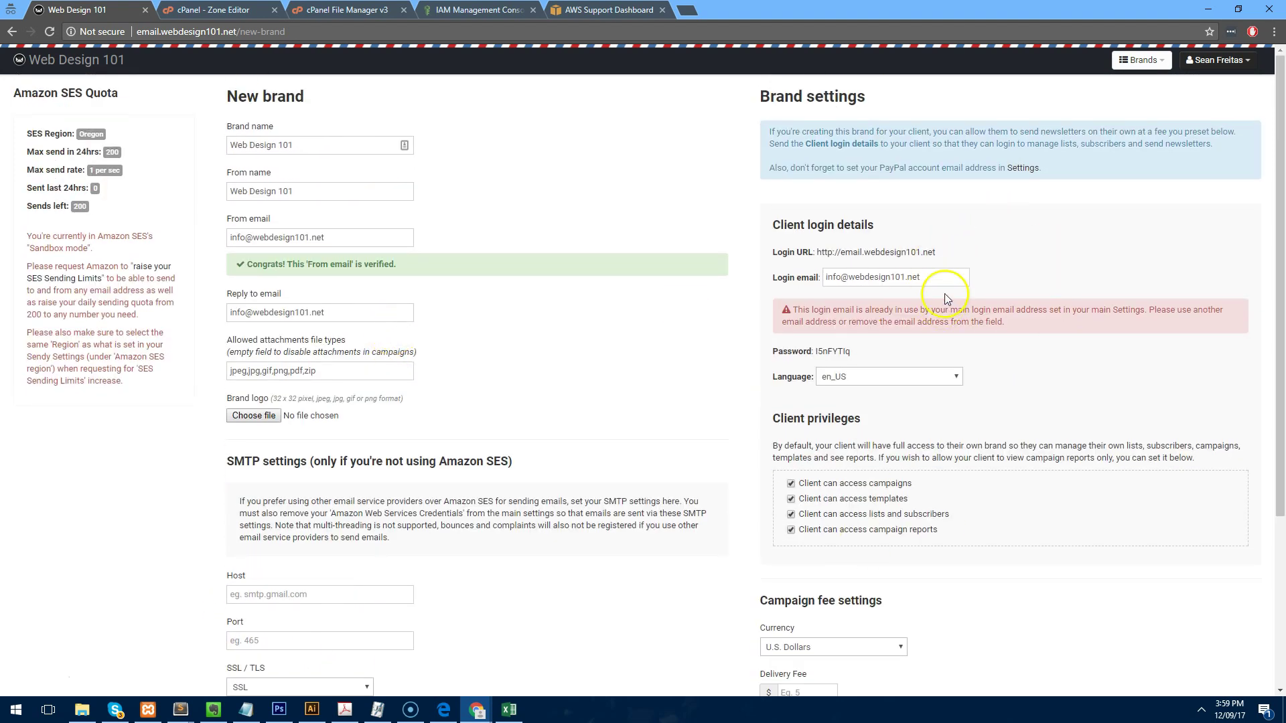
Change the login e-mail to an 'accounts' address and save the brand.
{"action": "left_click_drag", "start_coordinate": [938, 279], "coordinate": [741, 253]}
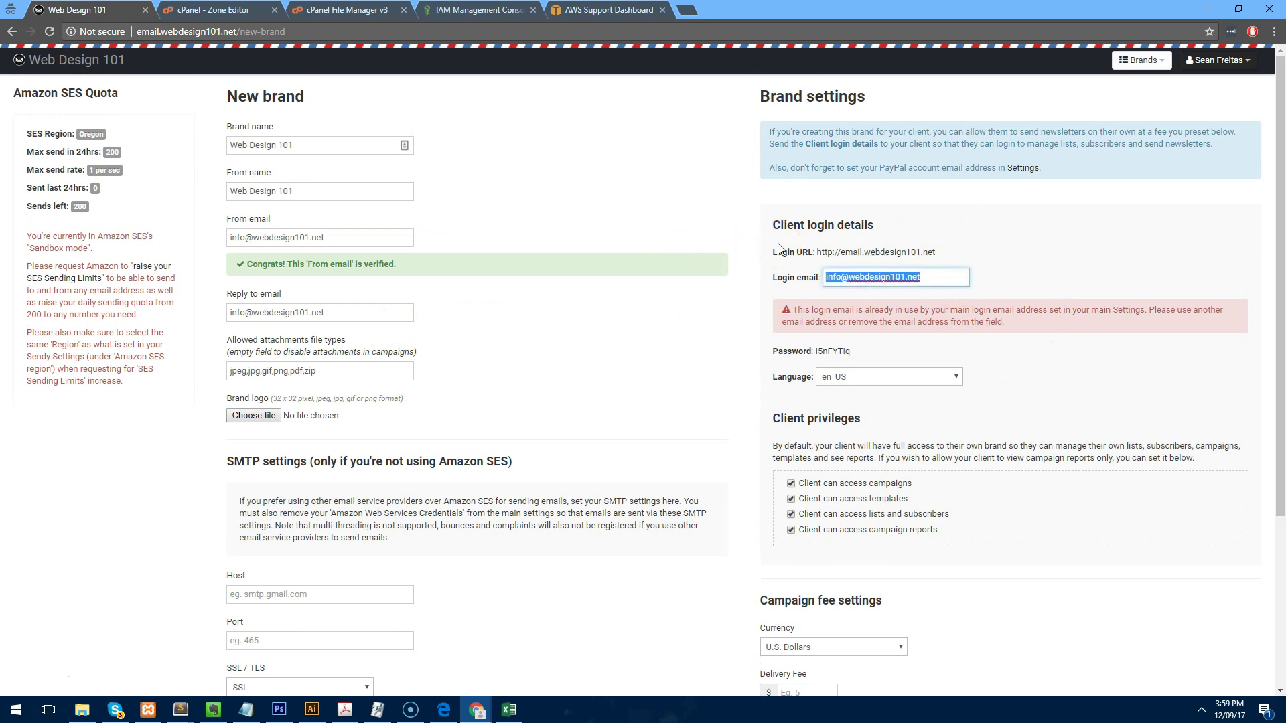
{"action": "left_click", "coordinate": [979, 229]}
{"action": "left_click", "coordinate": [829, 224]}
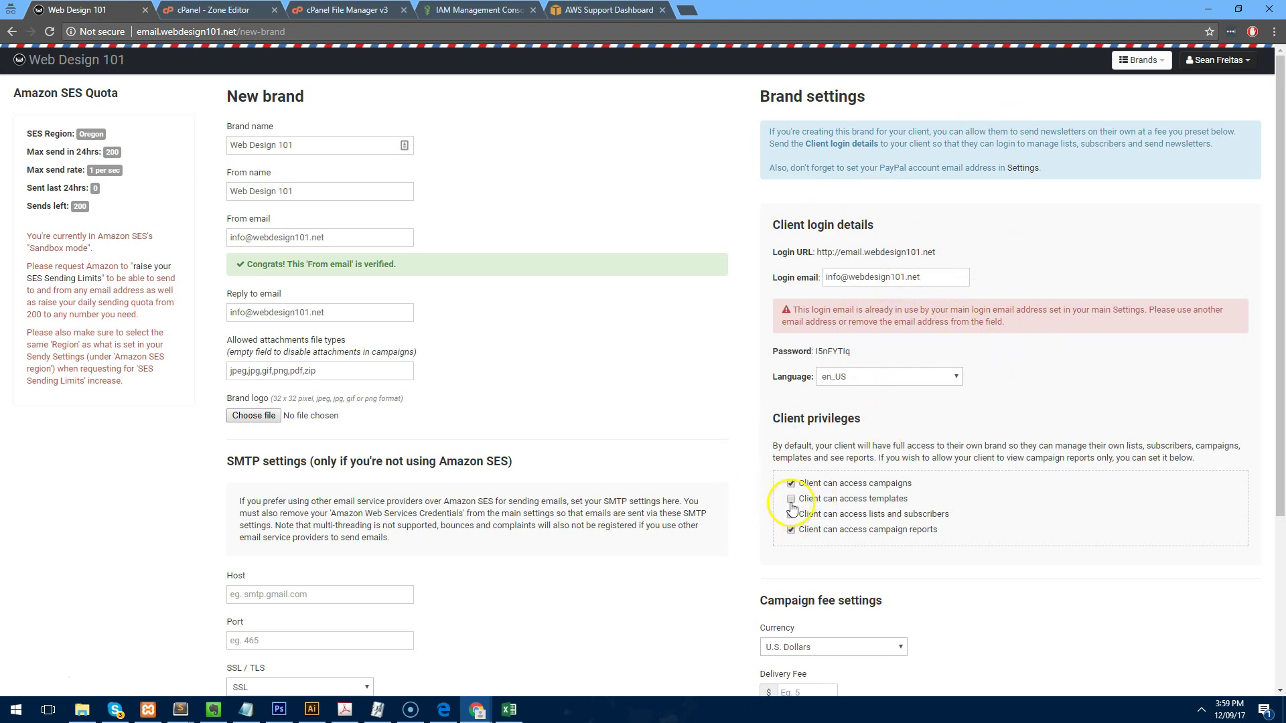
{"action": "scroll", "coordinate": [837, 359], "scroll_direction": "down", "scroll_amount": 4}
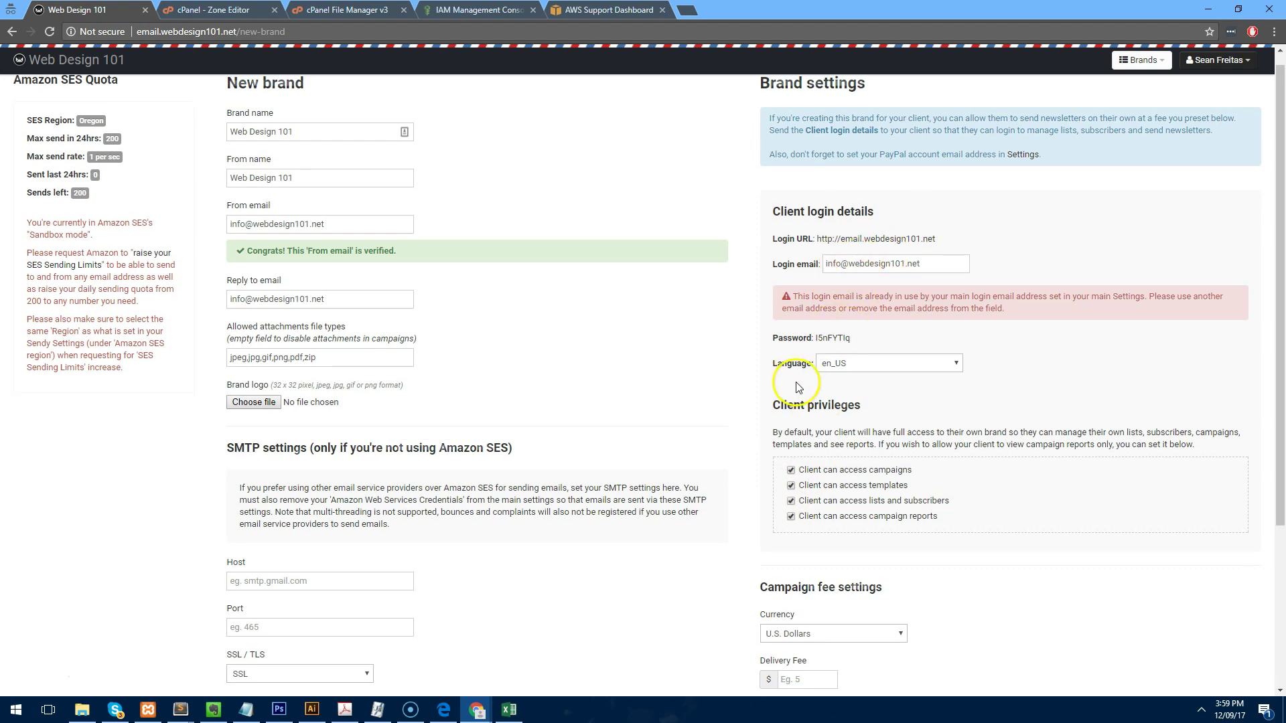
{"action": "scroll", "coordinate": [855, 303], "scroll_direction": "up", "scroll_amount": 4}
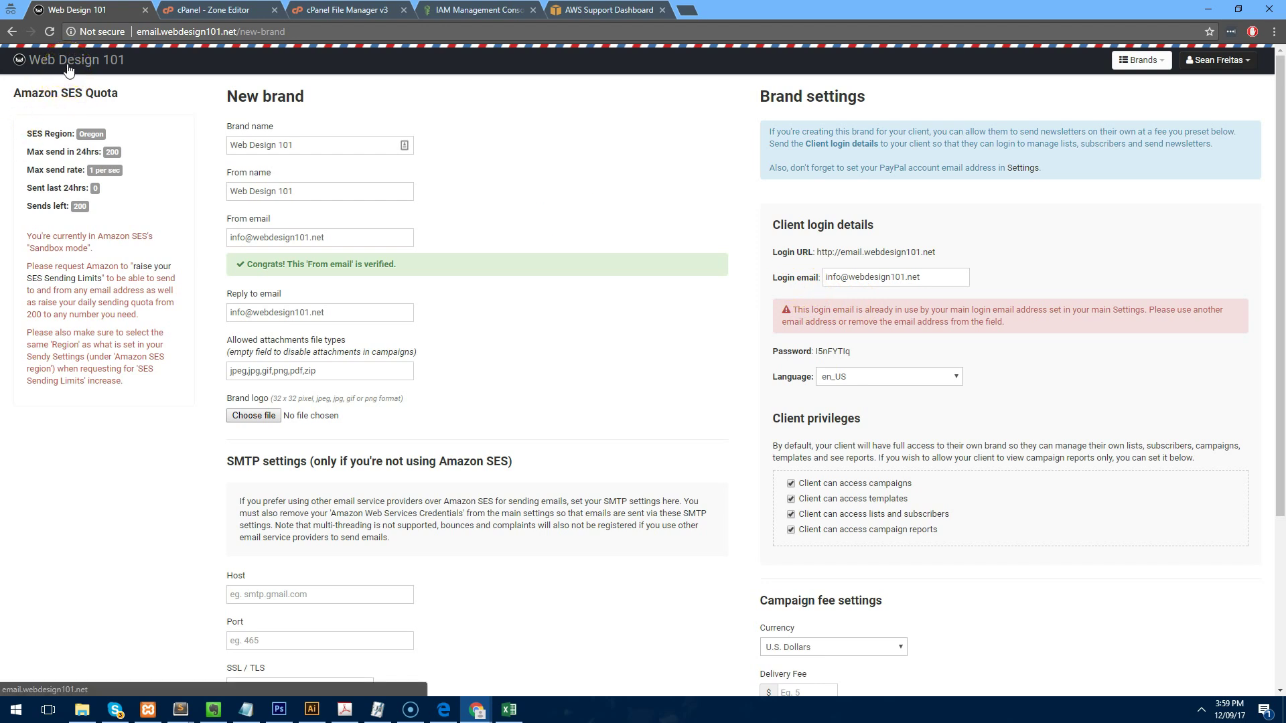
{"action": "scroll", "coordinate": [344, 336], "scroll_direction": "down", "scroll_amount": 4}
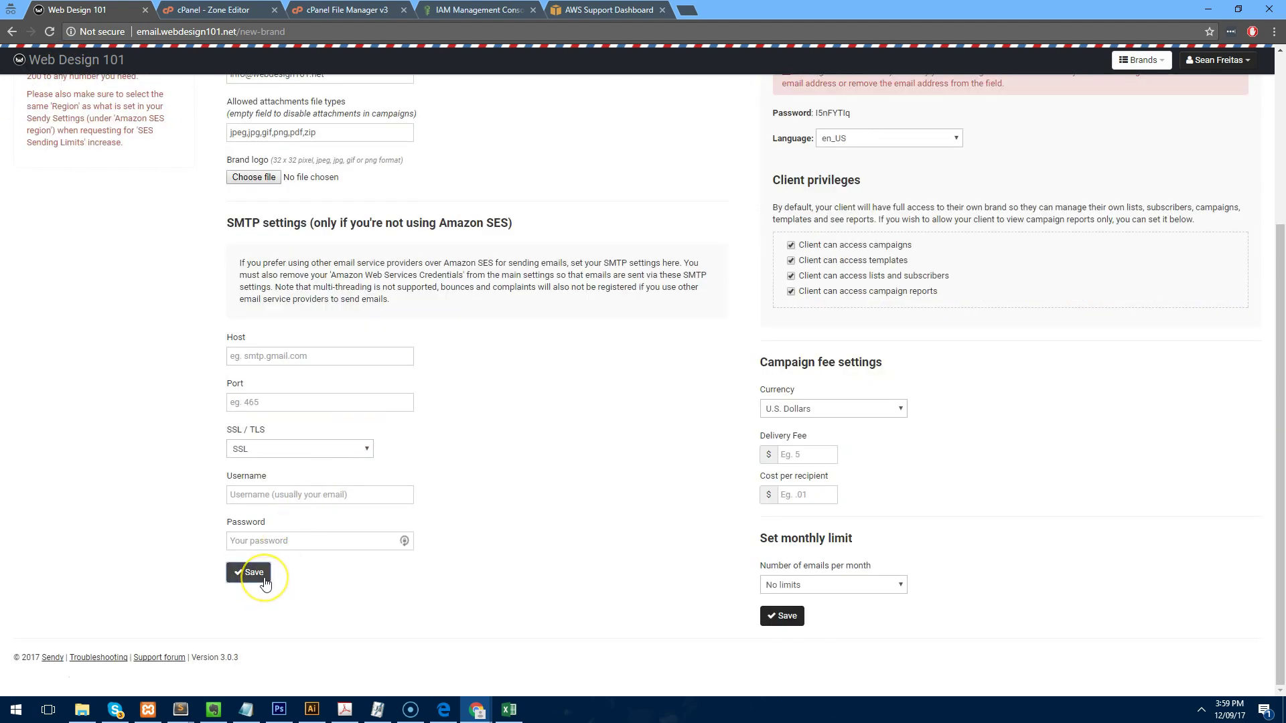
{"action": "scroll", "coordinate": [238, 393], "scroll_direction": "up", "scroll_amount": 4}
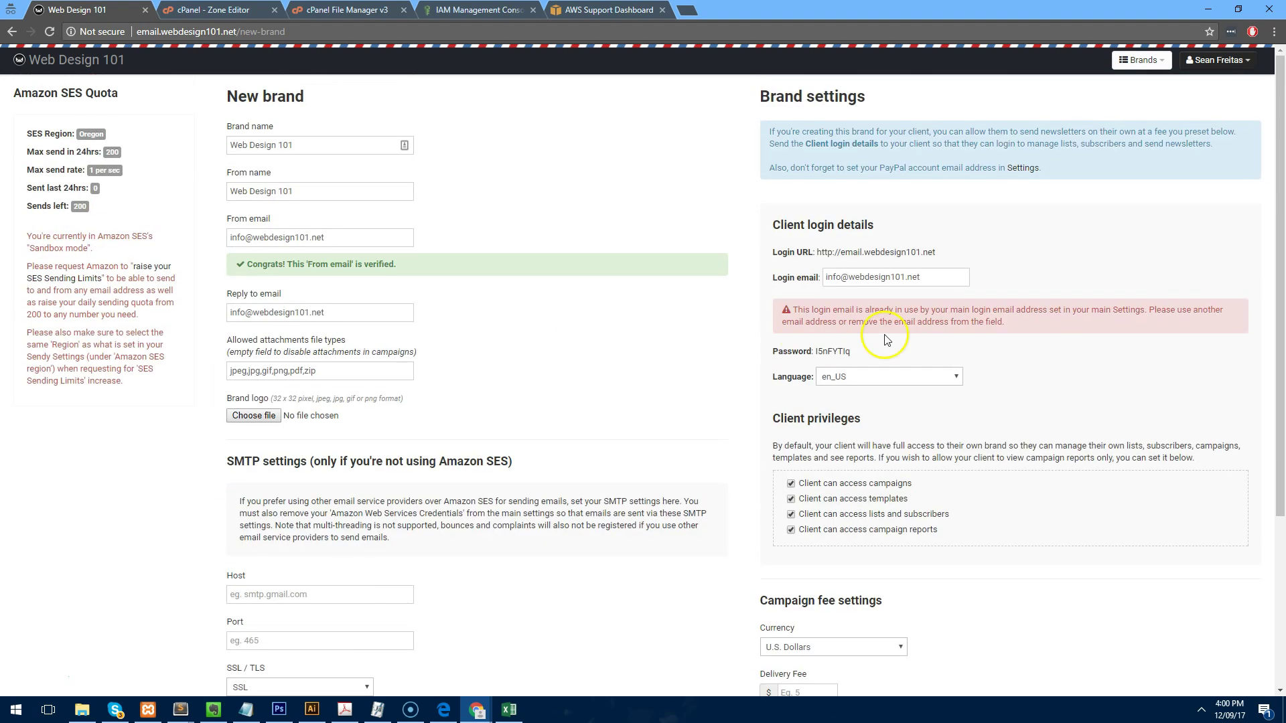
{"action": "left_click_drag", "start_coordinate": [932, 277], "coordinate": [589, 296]}
{"action": "left_click", "coordinate": [868, 267]}
{"action": "left_click_drag", "start_coordinate": [841, 277], "coordinate": [598, 277]}
{"action": "type", "text": "accounts"}
{"action": "scroll", "coordinate": [589, 319], "scroll_direction": "down", "scroll_amount": 4}
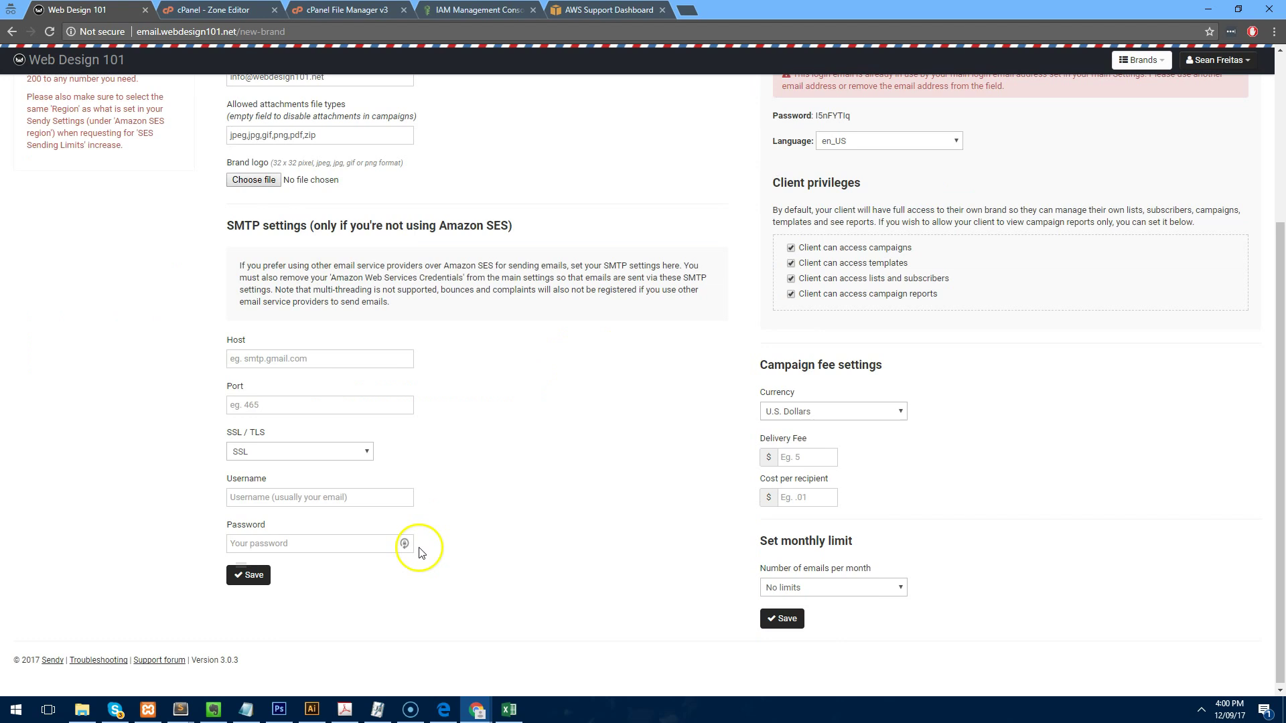
{"action": "left_click", "coordinate": [247, 579]}
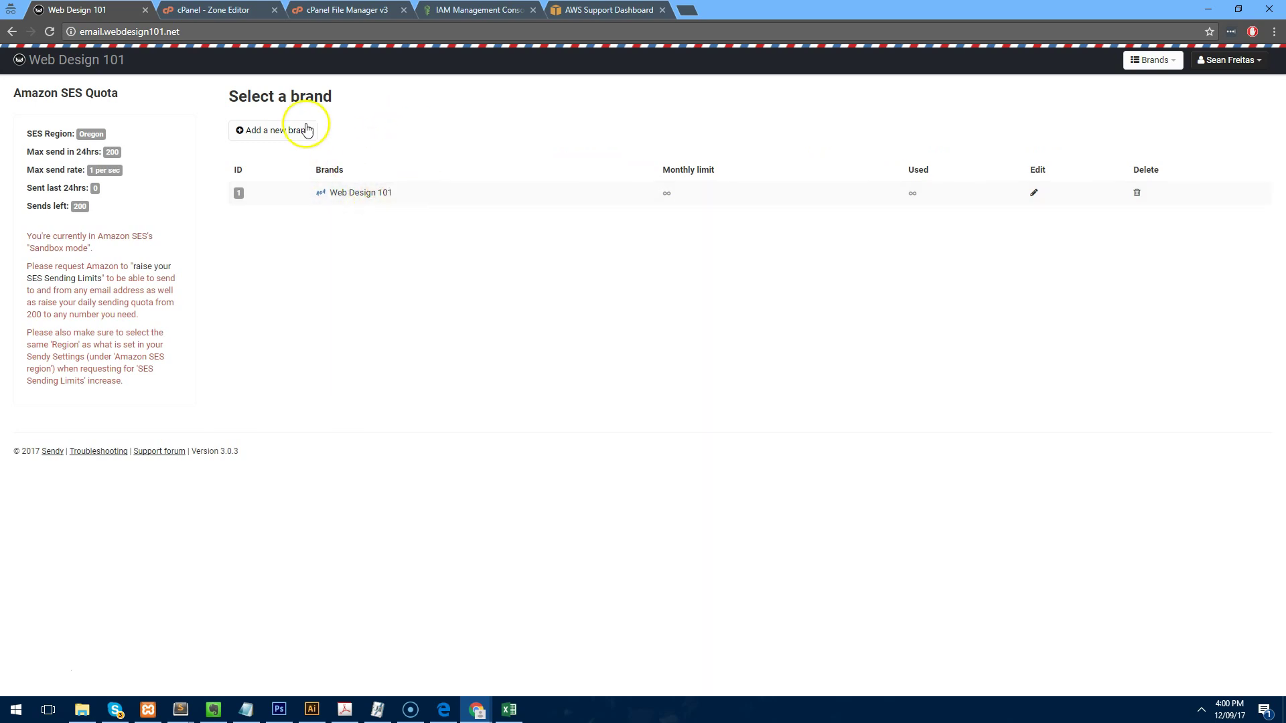
Open the Web Design 101 brand, abandon a started campaign draft, and return to the brands.
{"action": "left_click", "coordinate": [376, 193]}
{"action": "left_click", "coordinate": [336, 161]}
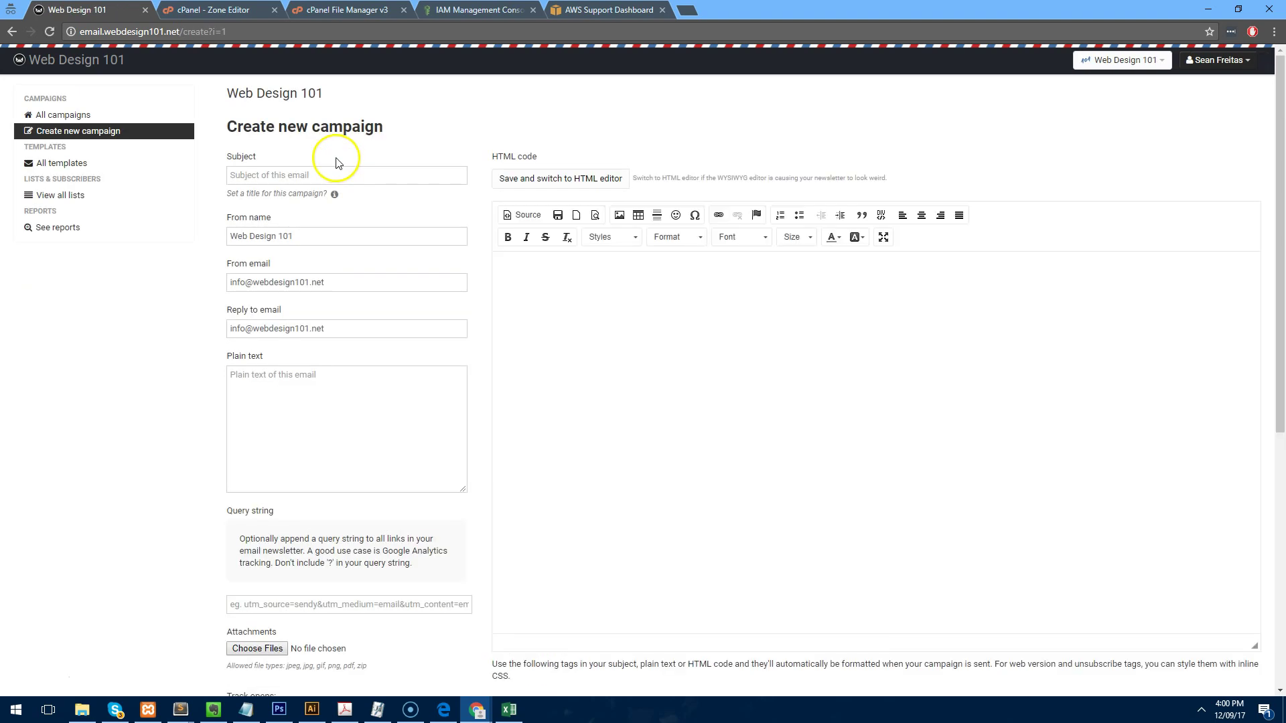
{"action": "left_click", "coordinate": [328, 175]}
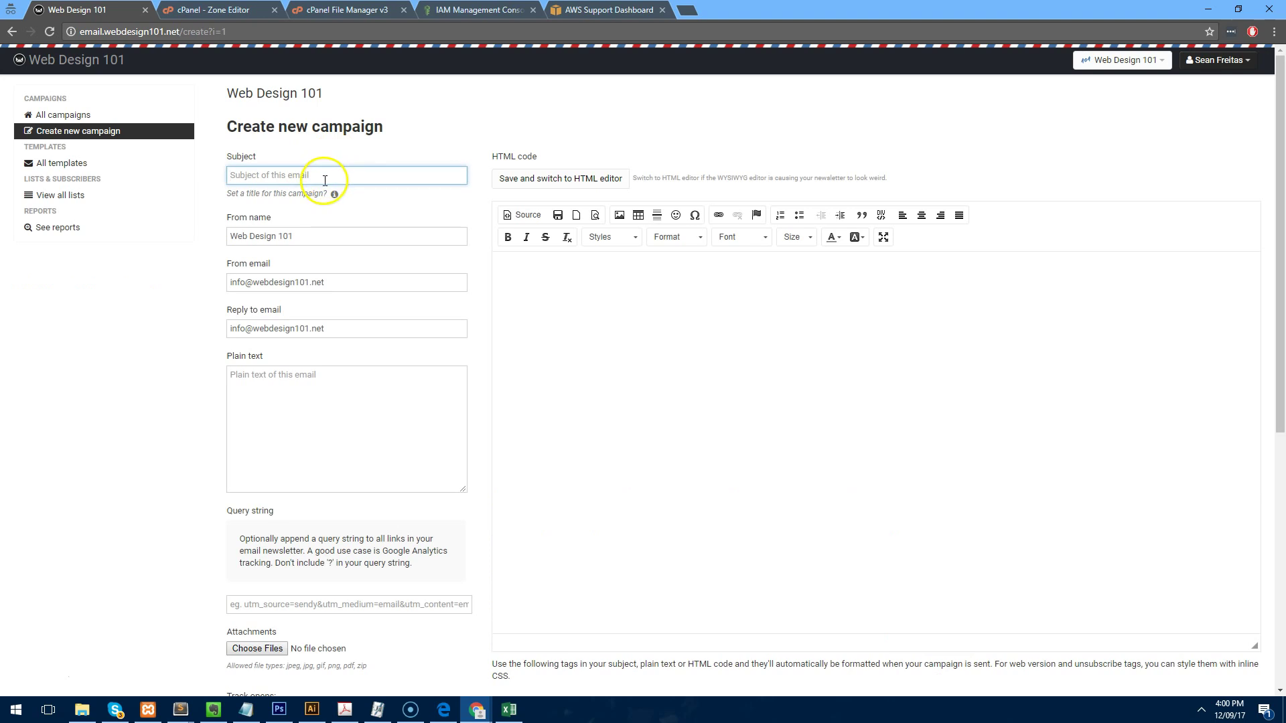
{"action": "type", "text": "Test C"}
{"action": "left_click", "coordinate": [87, 116]}
{"action": "left_click", "coordinate": [76, 59]}
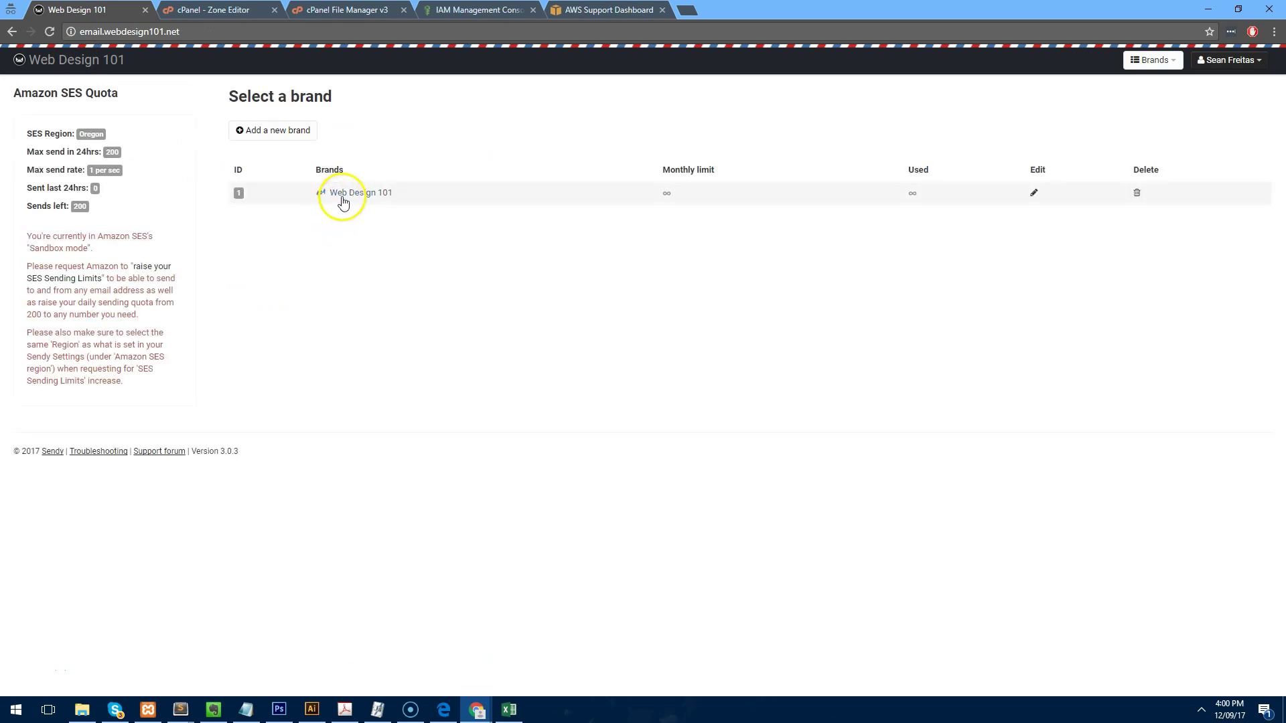
Create a new list named 'Subscribers' under the Web Design 101 brand.
{"action": "left_click", "coordinate": [340, 194]}
{"action": "left_click", "coordinate": [72, 202]}
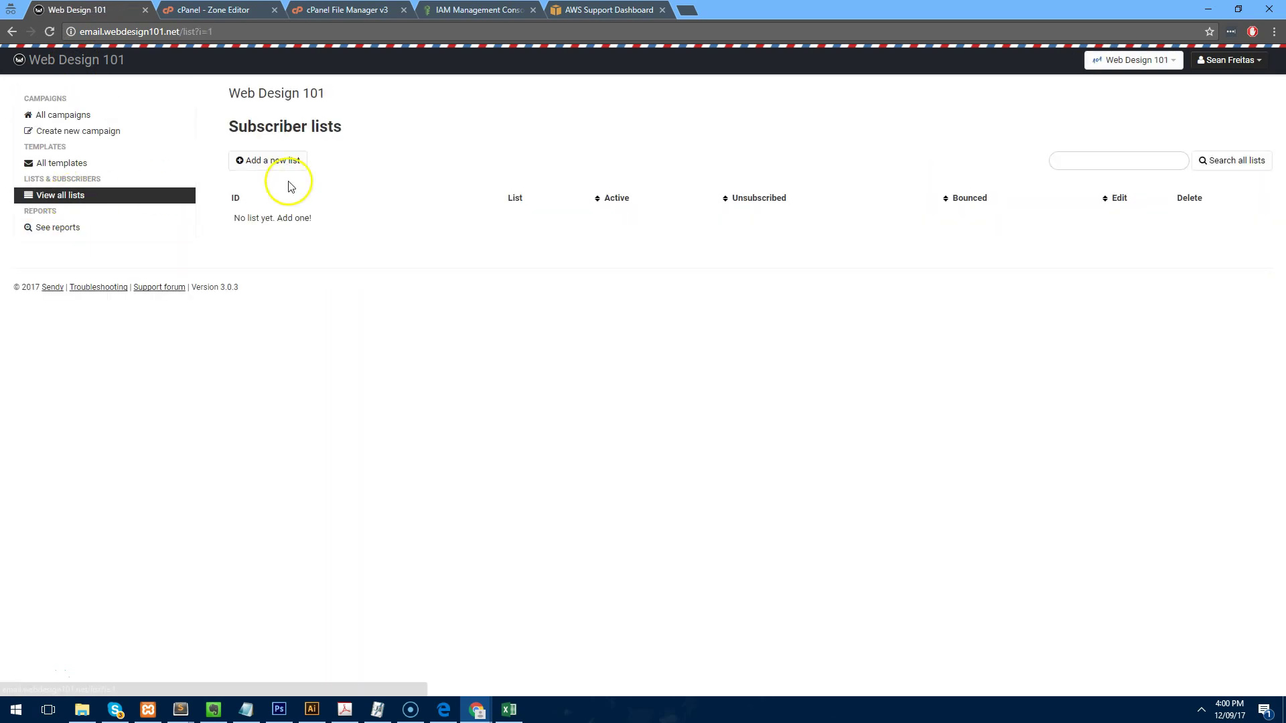
{"action": "left_click", "coordinate": [285, 162]}
{"action": "left_click", "coordinate": [365, 172]}
{"action": "type", "text": "S"}
{"action": "left_click", "coordinate": [249, 209]}
Add one subscriber's name and e-mail to the Subscribers list.
{"action": "scroll", "coordinate": [549, 454], "scroll_direction": "down", "scroll_amount": 1}
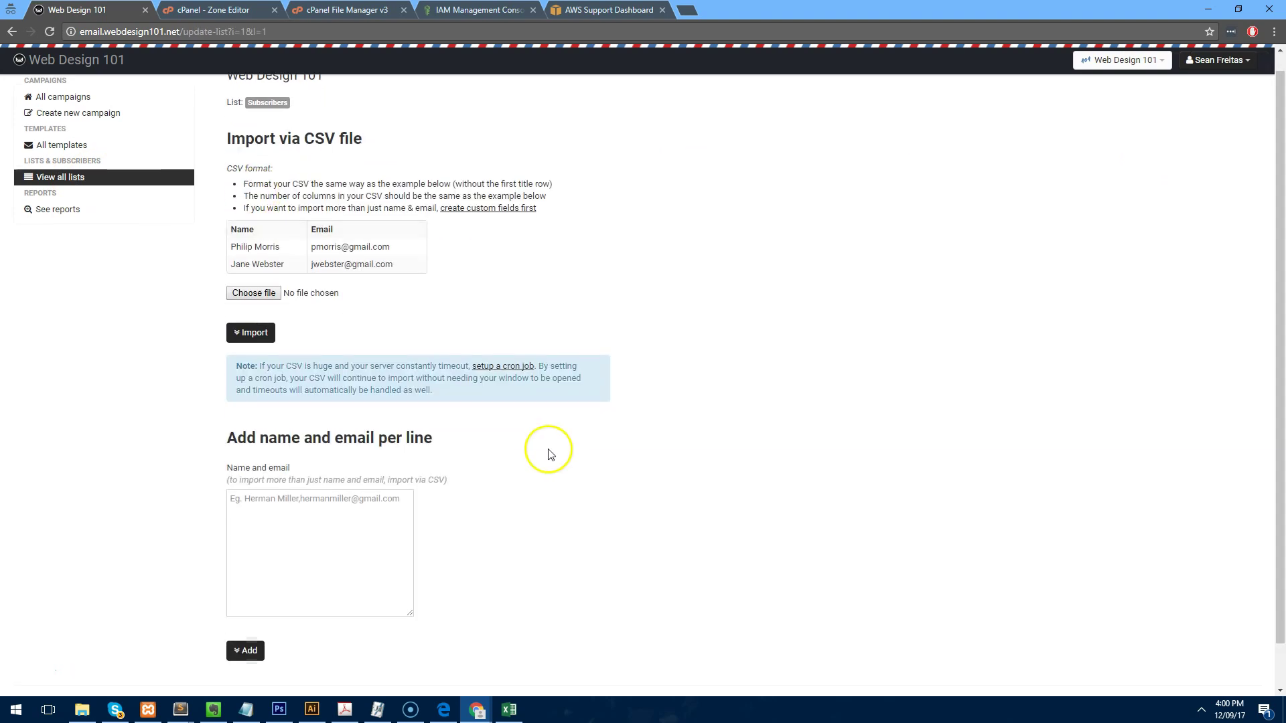
{"action": "scroll", "coordinate": [550, 454], "scroll_direction": "down", "scroll_amount": 1}
{"action": "left_click", "coordinate": [367, 488]}
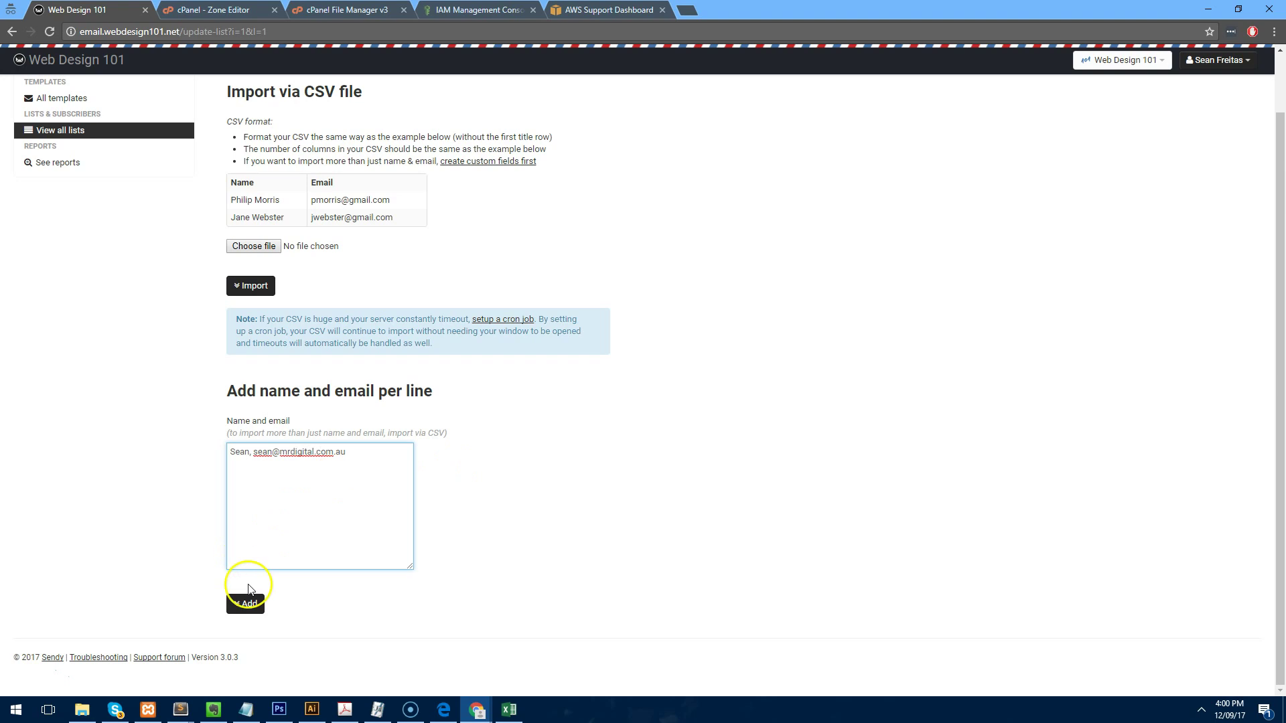
{"action": "left_click", "coordinate": [245, 603]}
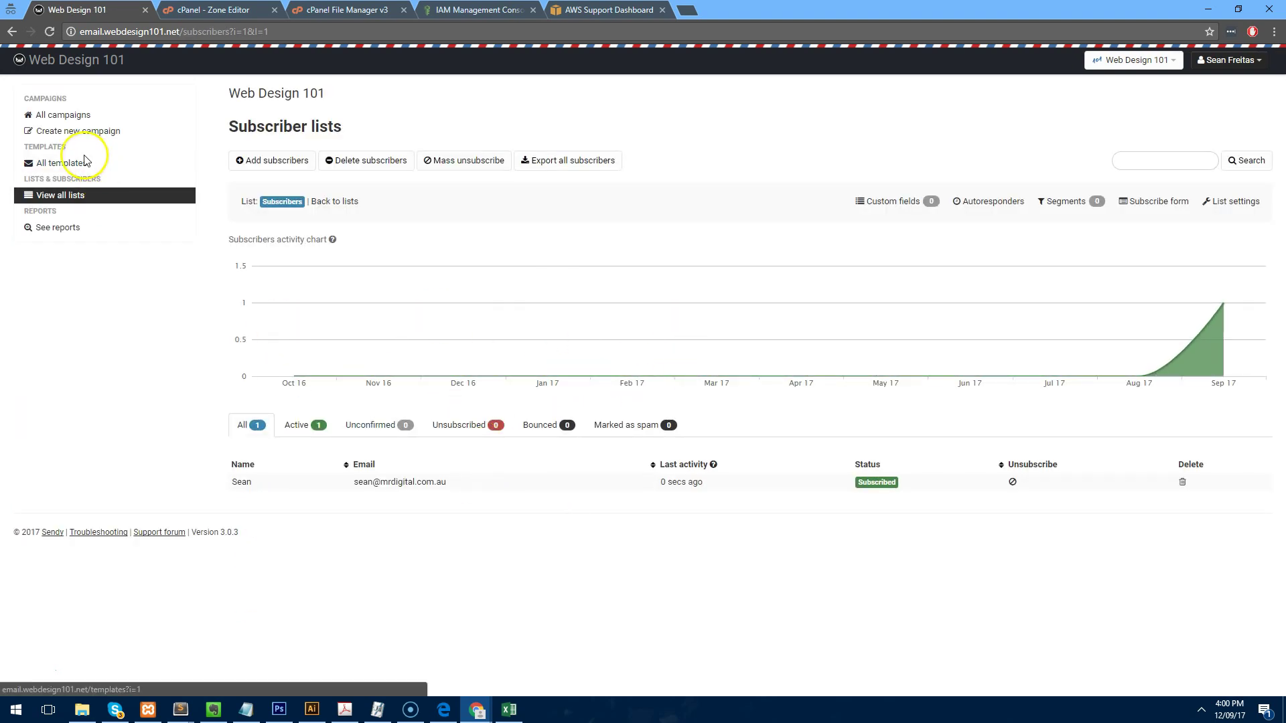
Start a new campaign with the subject 'Test'.
{"action": "left_click", "coordinate": [75, 121]}
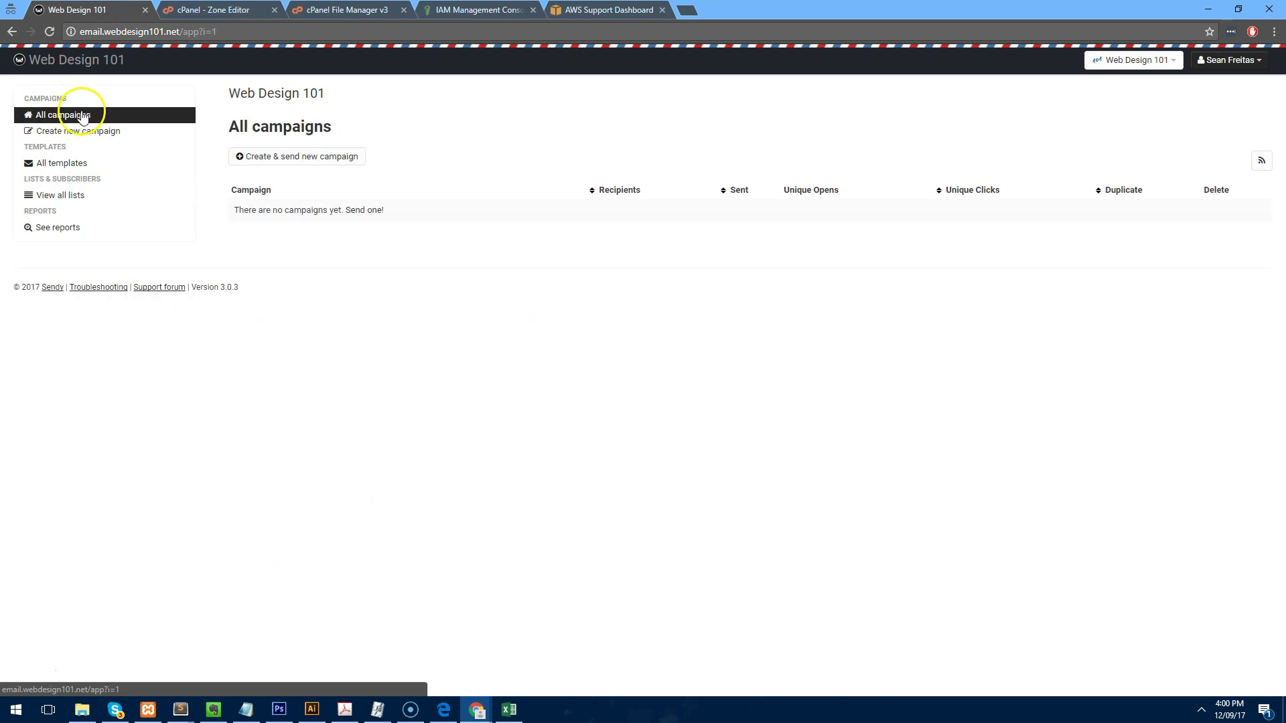
{"action": "left_click", "coordinate": [298, 164]}
{"action": "left_click", "coordinate": [302, 173]}
{"action": "type", "text": "Tes"}
{"action": "left_click", "coordinate": [312, 241]}
{"action": "left_click", "coordinate": [364, 387]}
{"action": "scroll", "coordinate": [622, 343], "scroll_direction": "down", "scroll_amount": 1}
Write the body greeting 'Hi' with the [Name,fallback=] tag, then save and continue.
{"action": "left_click", "coordinate": [668, 339]}
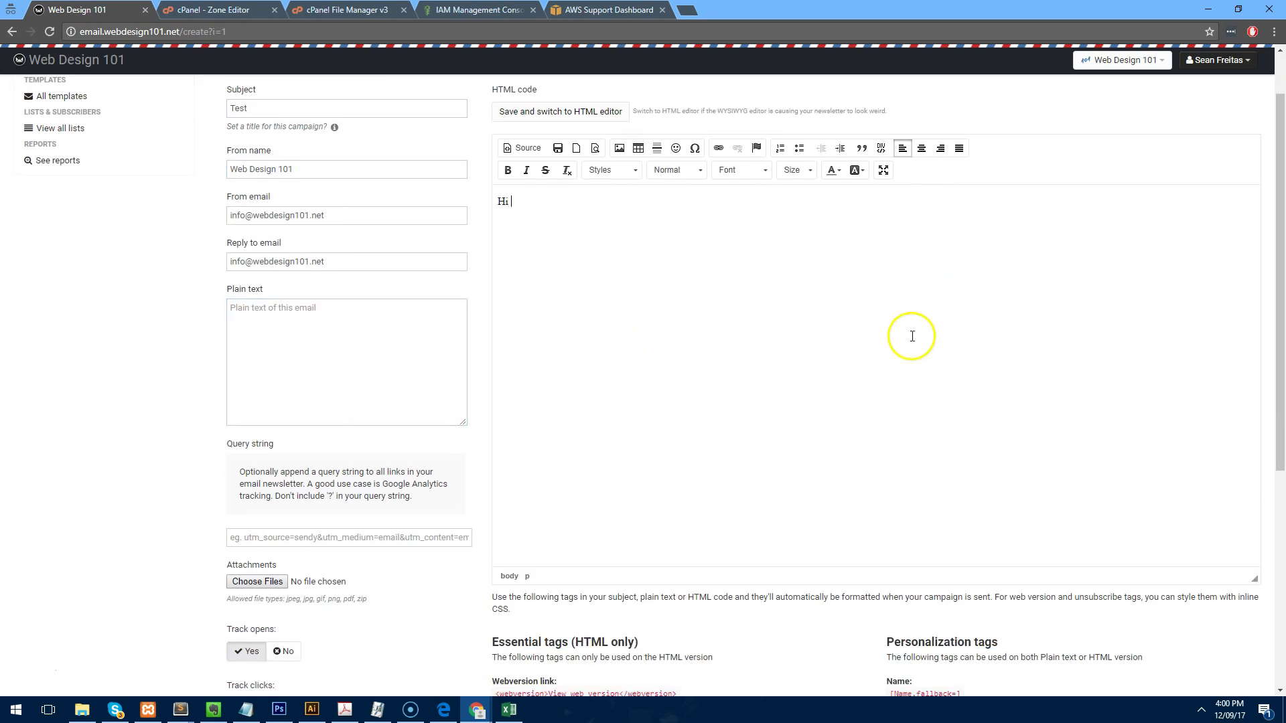
{"action": "scroll", "coordinate": [904, 336], "scroll_direction": "down", "scroll_amount": 3}
{"action": "left_click", "coordinate": [939, 494]}
{"action": "key", "text": "ctrl+c"}
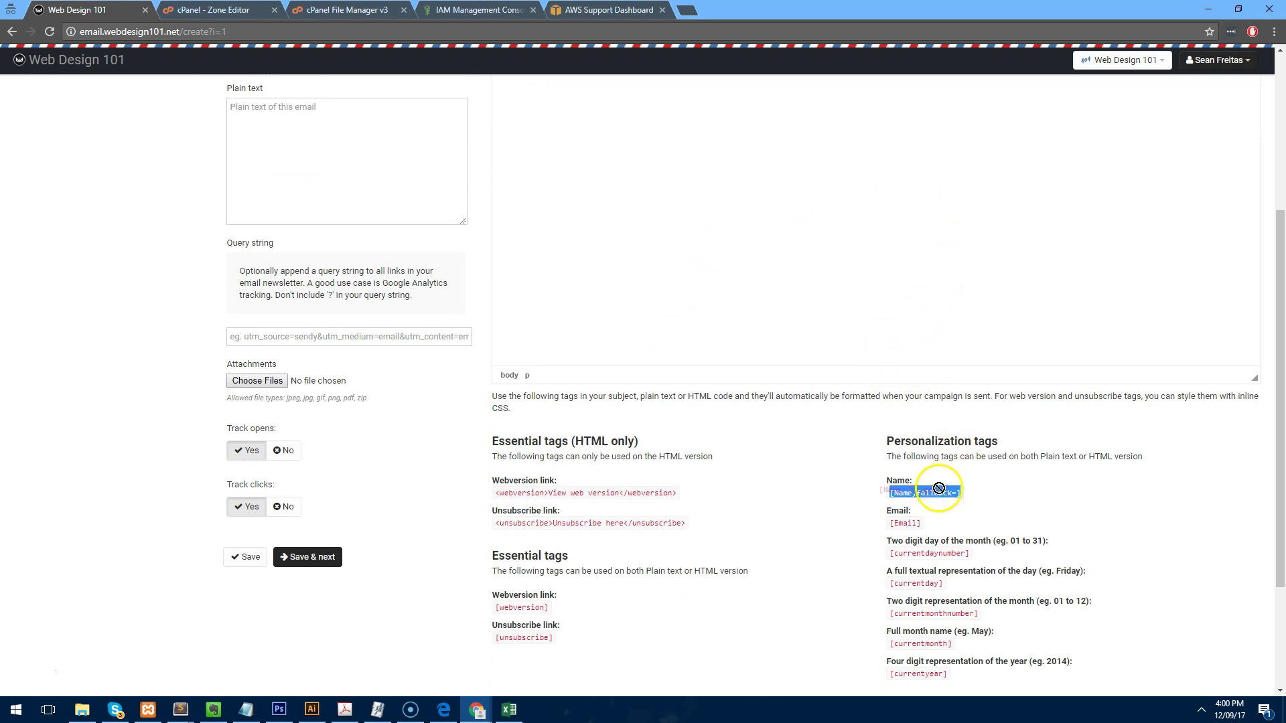
{"action": "scroll", "coordinate": [735, 314], "scroll_direction": "up", "scroll_amount": 4}
{"action": "left_click", "coordinate": [587, 290]}
{"action": "key", "text": "ctrl+v"}
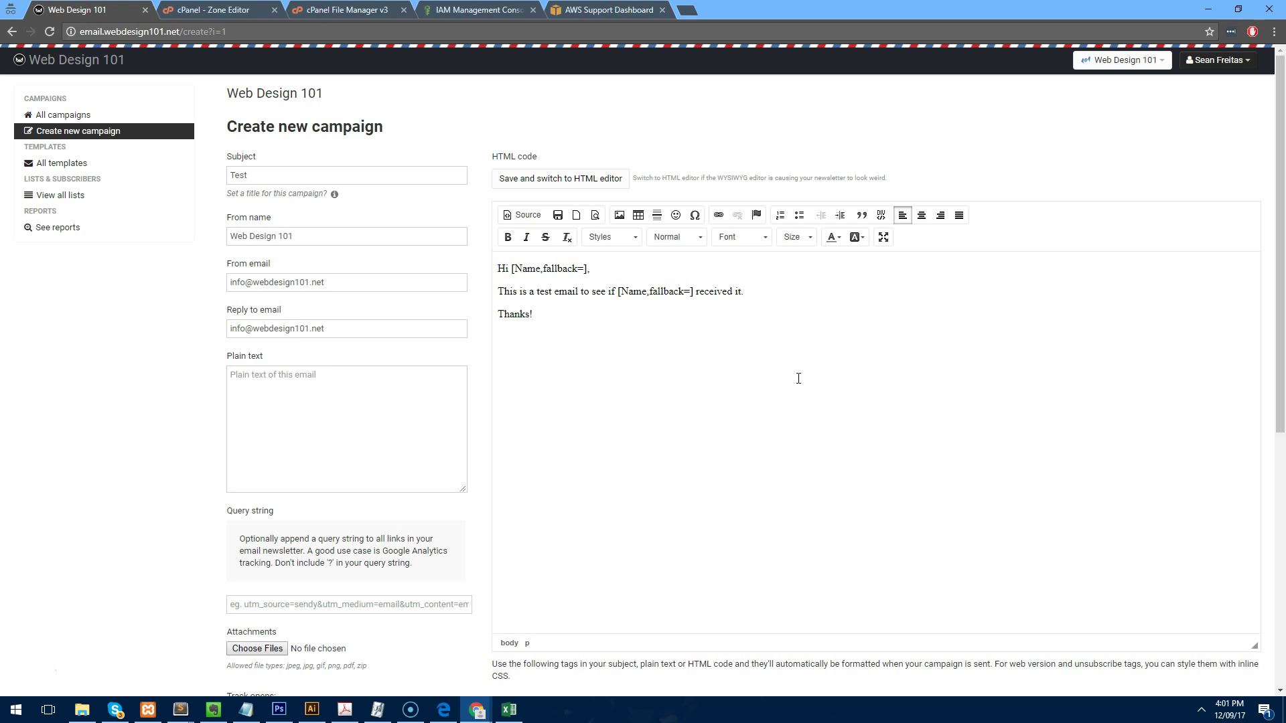
{"action": "scroll", "coordinate": [796, 375], "scroll_direction": "down", "scroll_amount": 5}
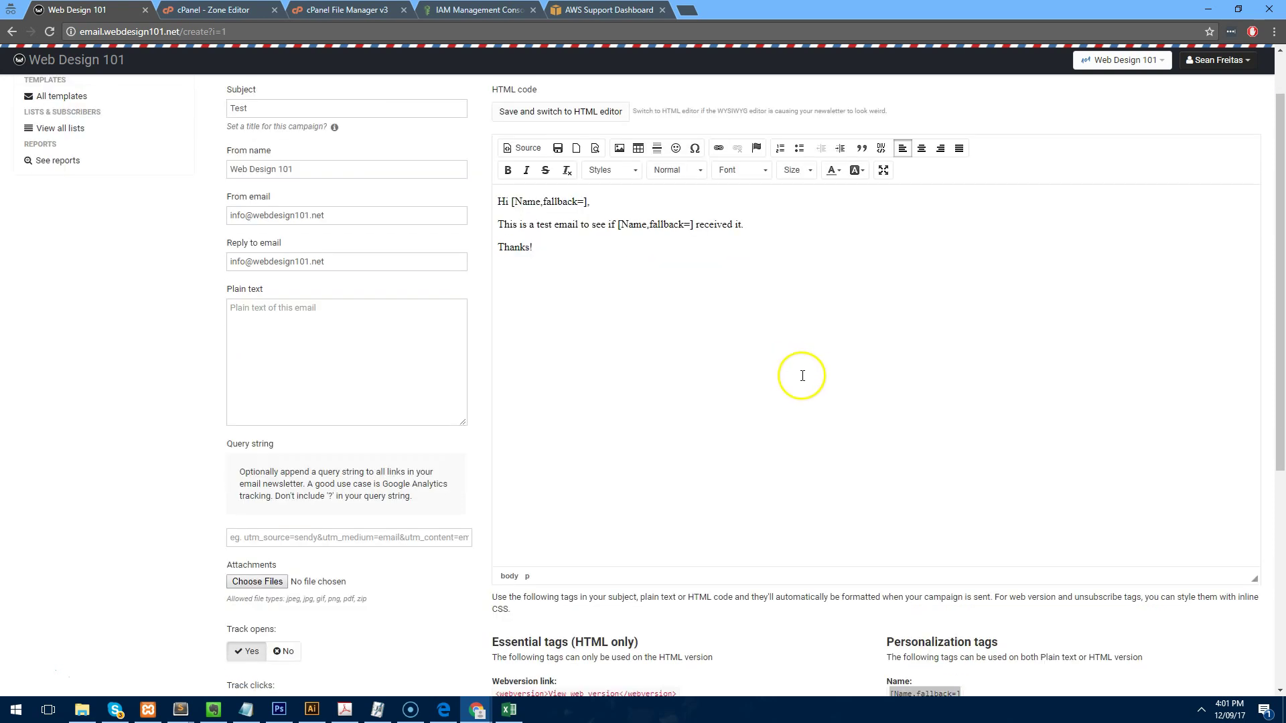
{"action": "scroll", "coordinate": [787, 372], "scroll_direction": "down", "scroll_amount": 2}
{"action": "scroll", "coordinate": [797, 402], "scroll_direction": "up", "scroll_amount": 4}
{"action": "scroll", "coordinate": [450, 410], "scroll_direction": "down", "scroll_amount": 4}
{"action": "left_click", "coordinate": [307, 428]}
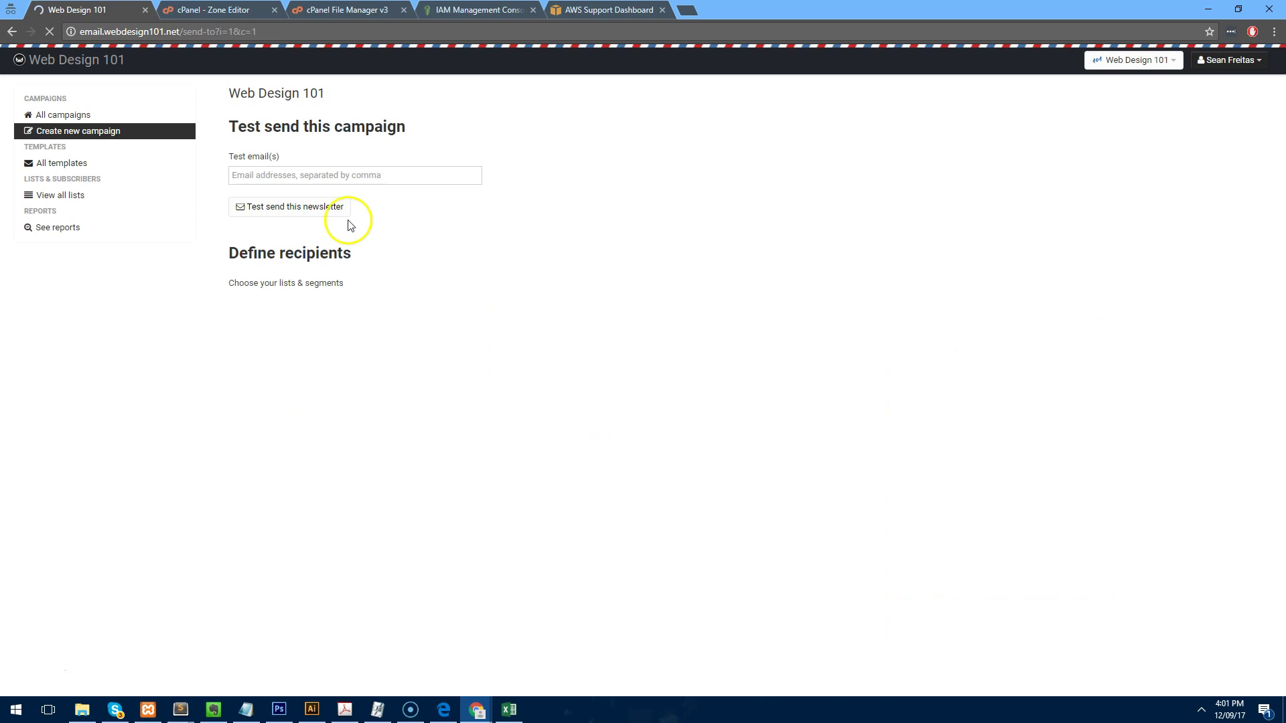
Choose the Subscribers list as recipients and review the send options showing 1 recipient.
{"action": "left_click", "coordinate": [308, 175]}
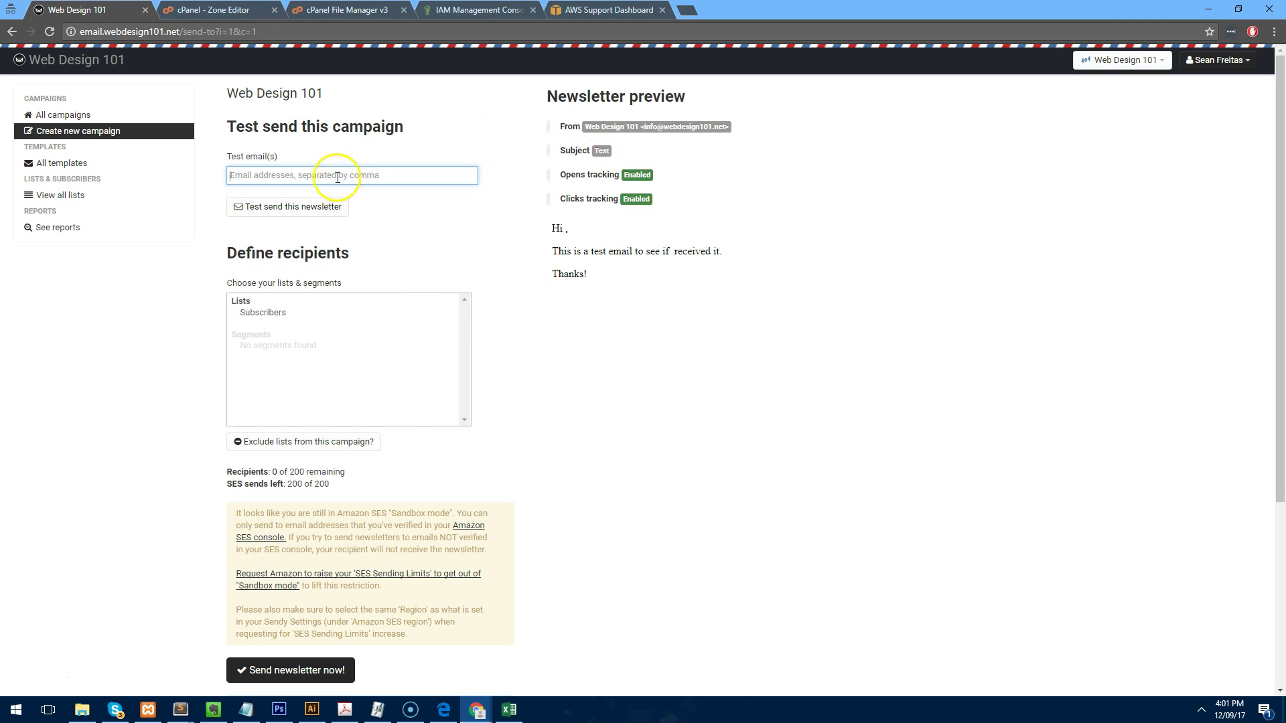
{"action": "left_click", "coordinate": [285, 312]}
{"action": "scroll", "coordinate": [608, 272], "scroll_direction": "down", "scroll_amount": 2}
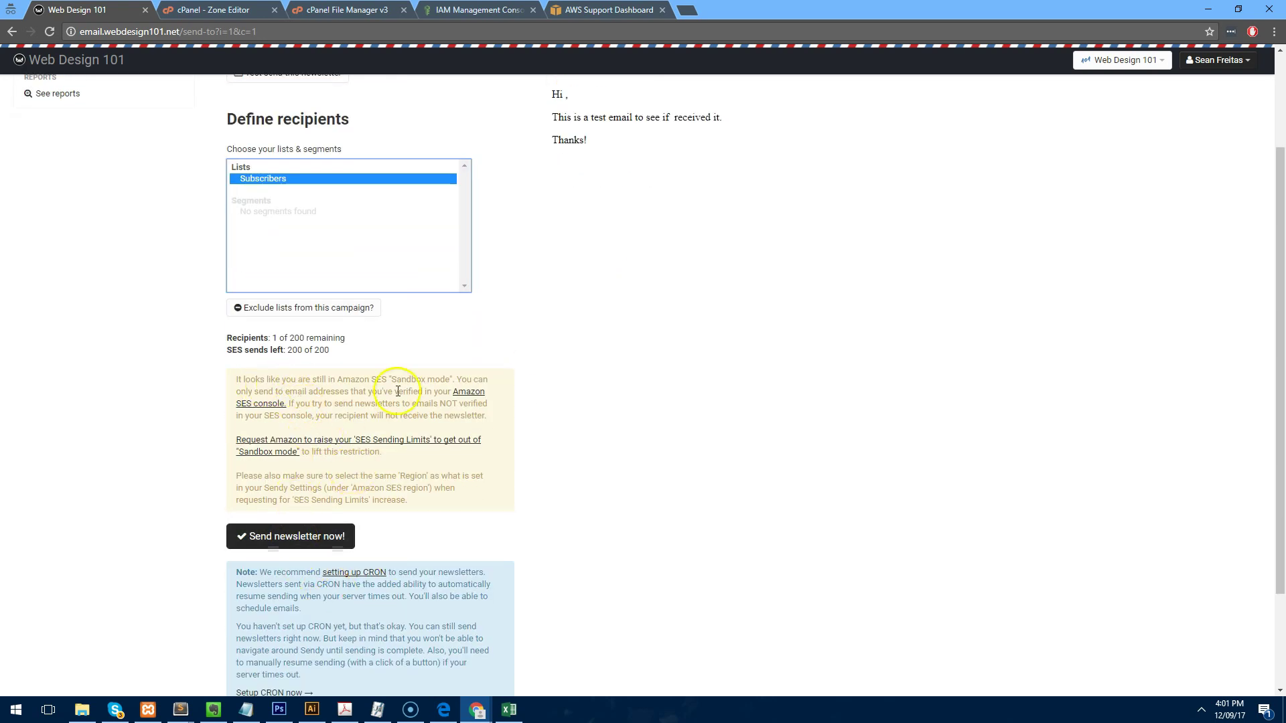
{"action": "scroll", "coordinate": [411, 392], "scroll_direction": "down", "scroll_amount": 1}
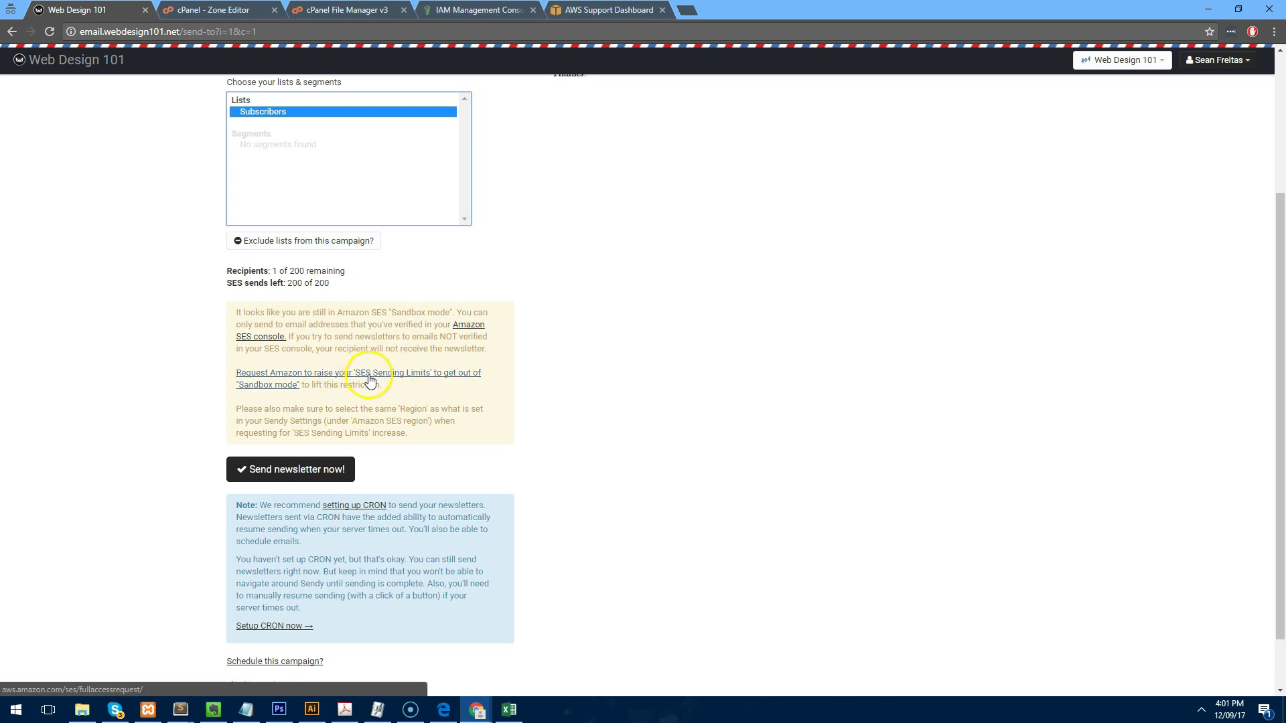
{"action": "scroll", "coordinate": [491, 487], "scroll_direction": "down", "scroll_amount": 1}
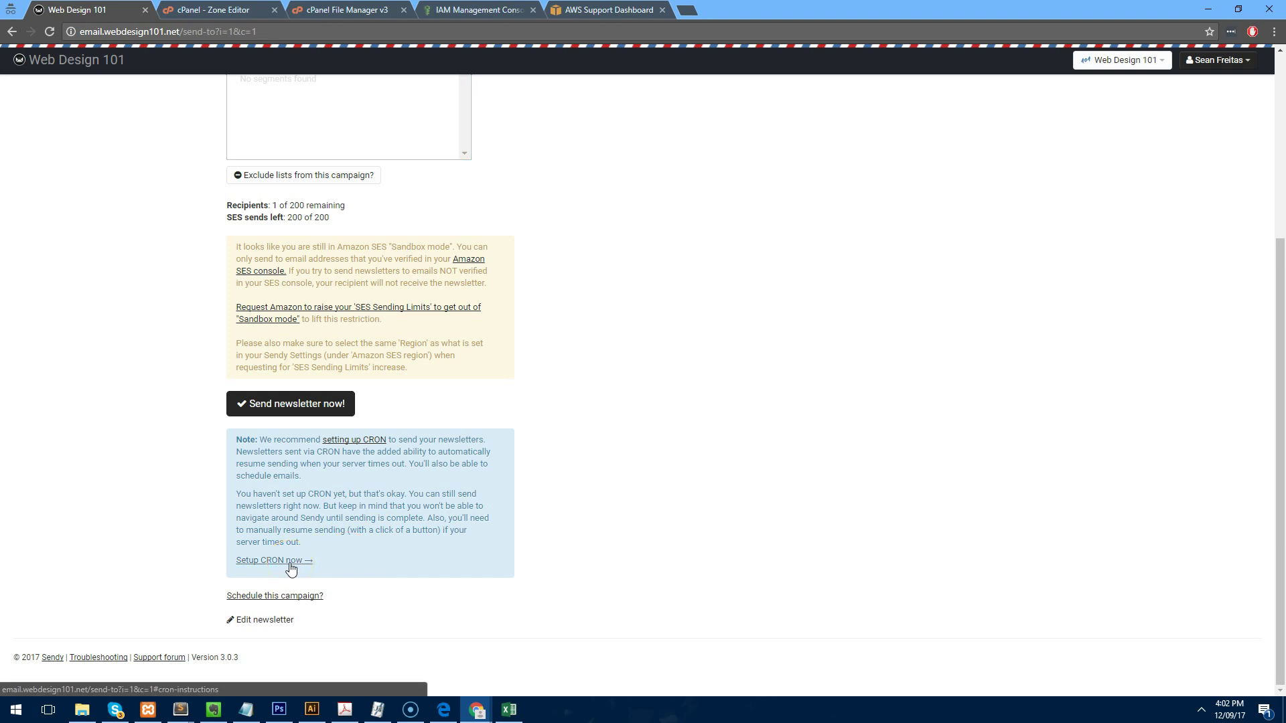
Bring up Sendy's cron instructions and locate the Cron Jobs page in cPanel.
{"action": "left_click", "coordinate": [290, 563]}
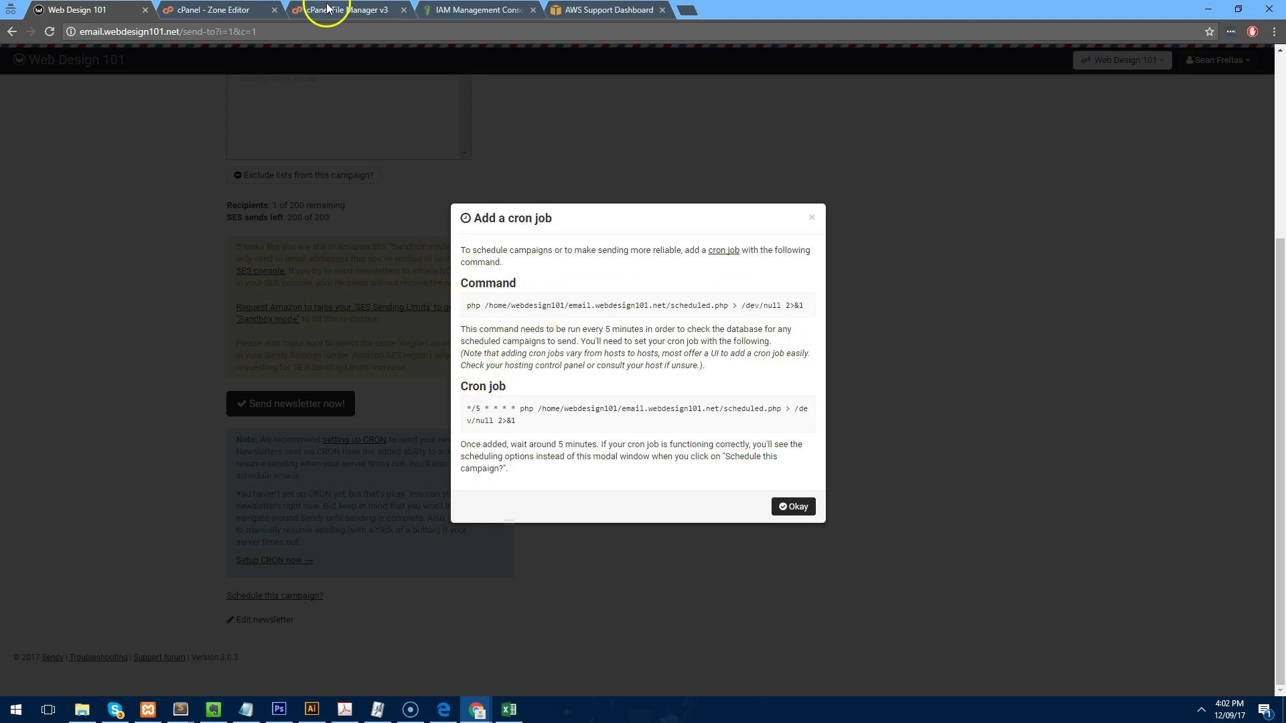
{"action": "left_click", "coordinate": [221, 9]}
{"action": "left_click", "coordinate": [16, 93]}
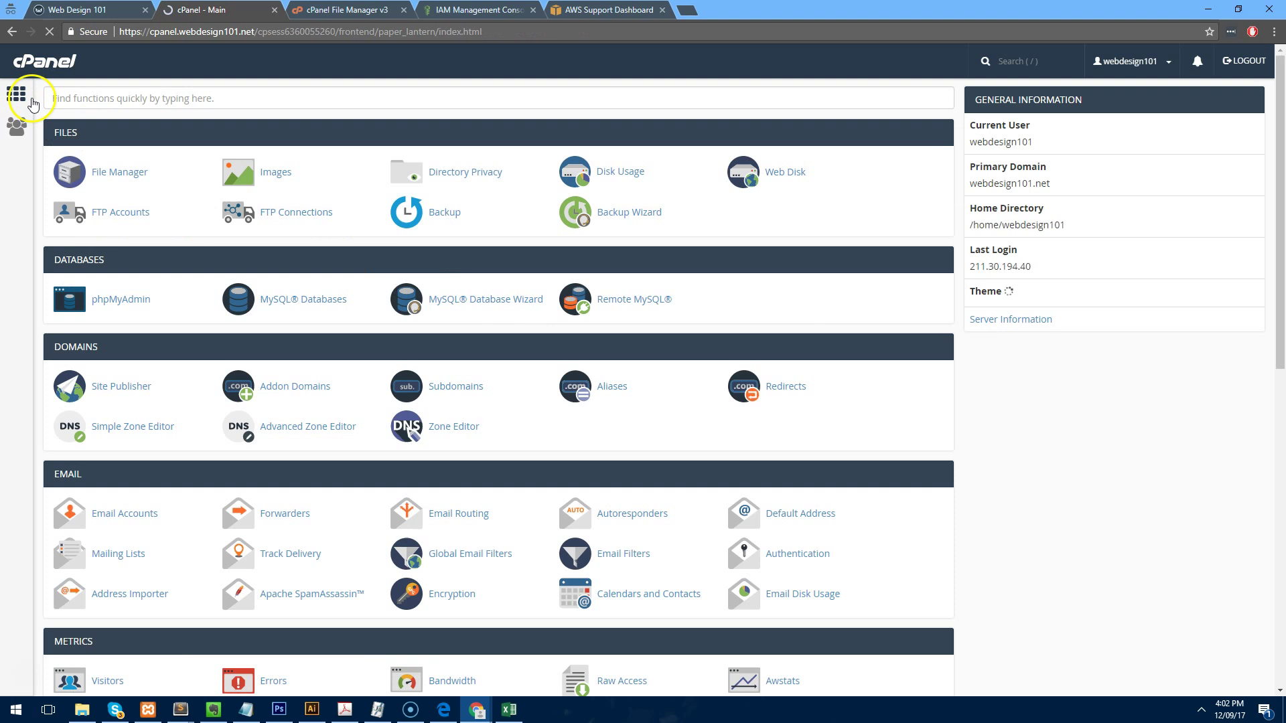
{"action": "scroll", "coordinate": [181, 210], "scroll_direction": "down", "scroll_amount": 5}
{"action": "key", "text": "ctrl+f"}
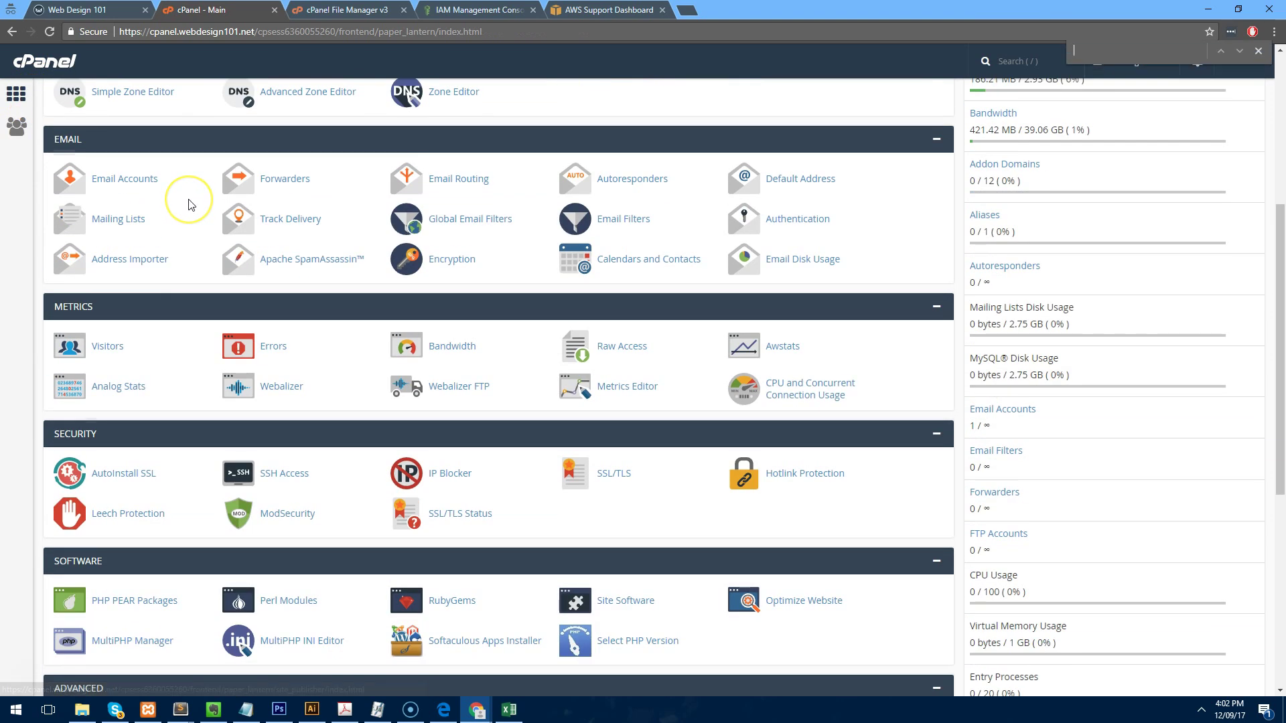
{"action": "type", "text": "cron"}
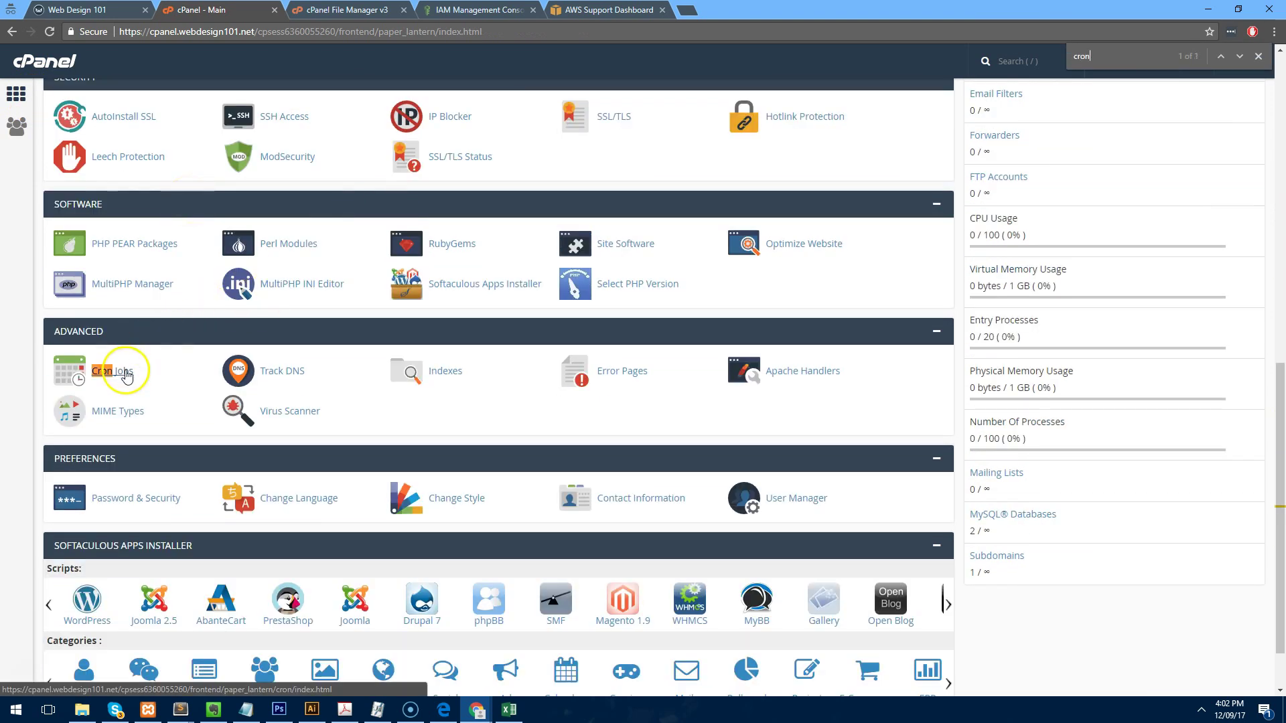
{"action": "left_click", "coordinate": [126, 376]}
{"action": "scroll", "coordinate": [134, 362], "scroll_direction": "down", "scroll_amount": 5}
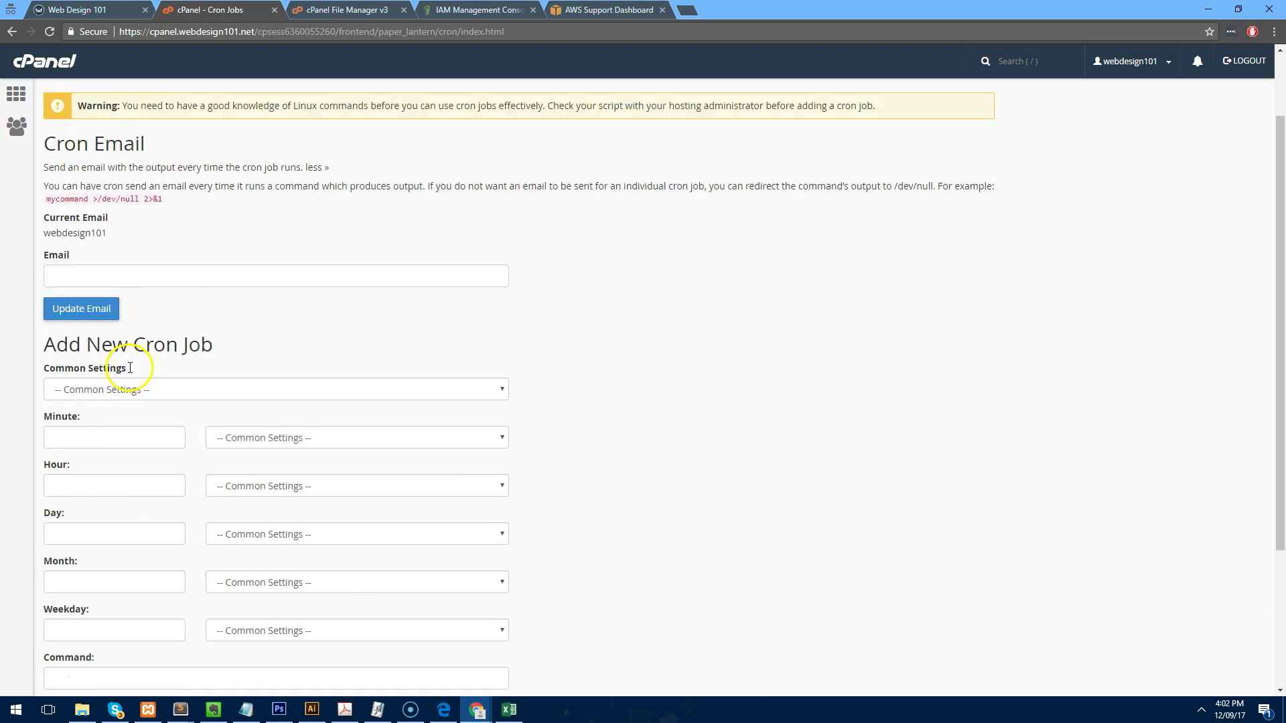
Add a cron job running Sendy's php scheduled.php command Once Per Five Minutes.
{"action": "left_click", "coordinate": [101, 9]}
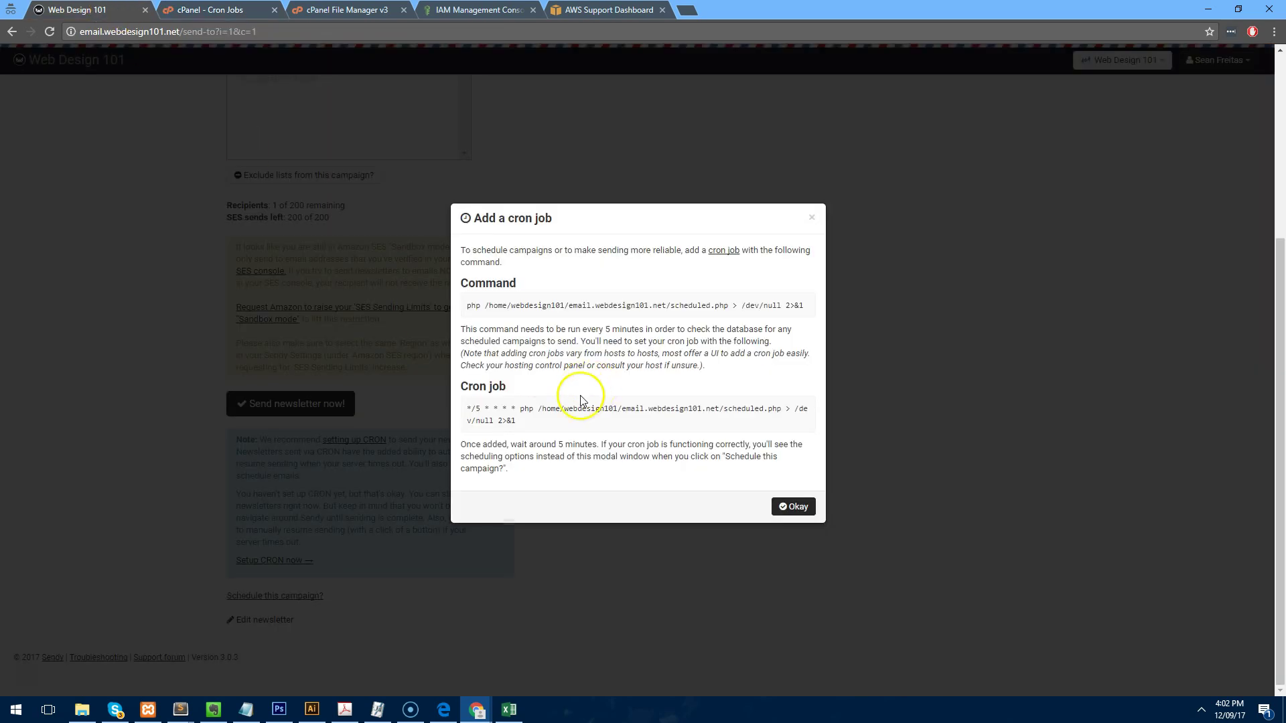
{"action": "triple_click", "coordinate": [520, 410]}
{"action": "key", "text": "ctrl+c"}
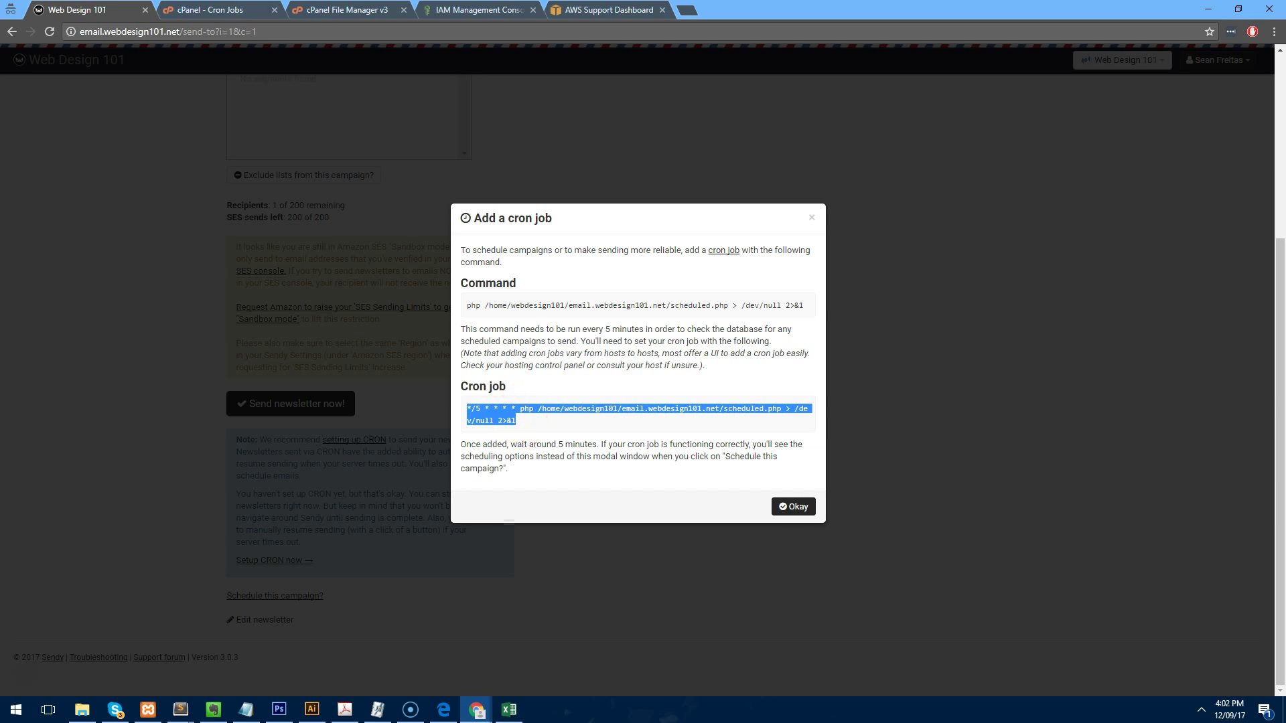
{"action": "key", "text": "ctrl+Tab"}
{"action": "left_click", "coordinate": [161, 473]}
{"action": "key", "text": "ctrl+v"}
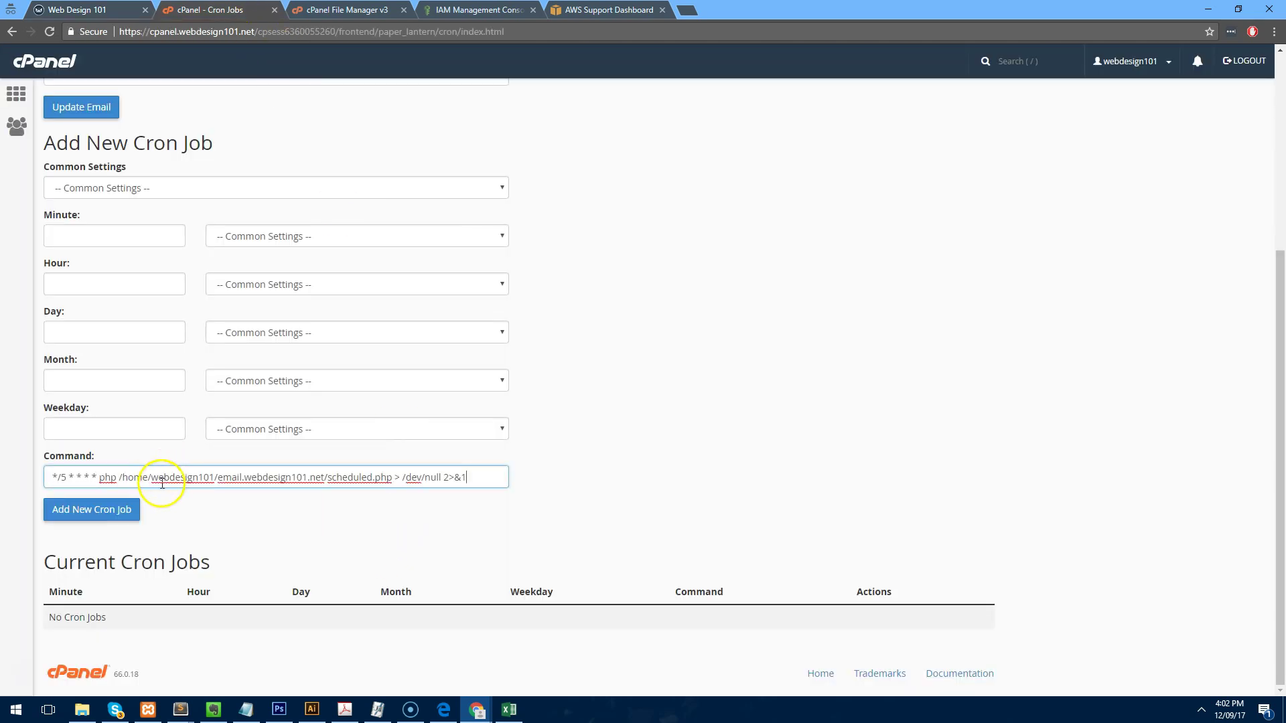
{"action": "left_click_drag", "start_coordinate": [97, 477], "coordinate": [40, 476]}
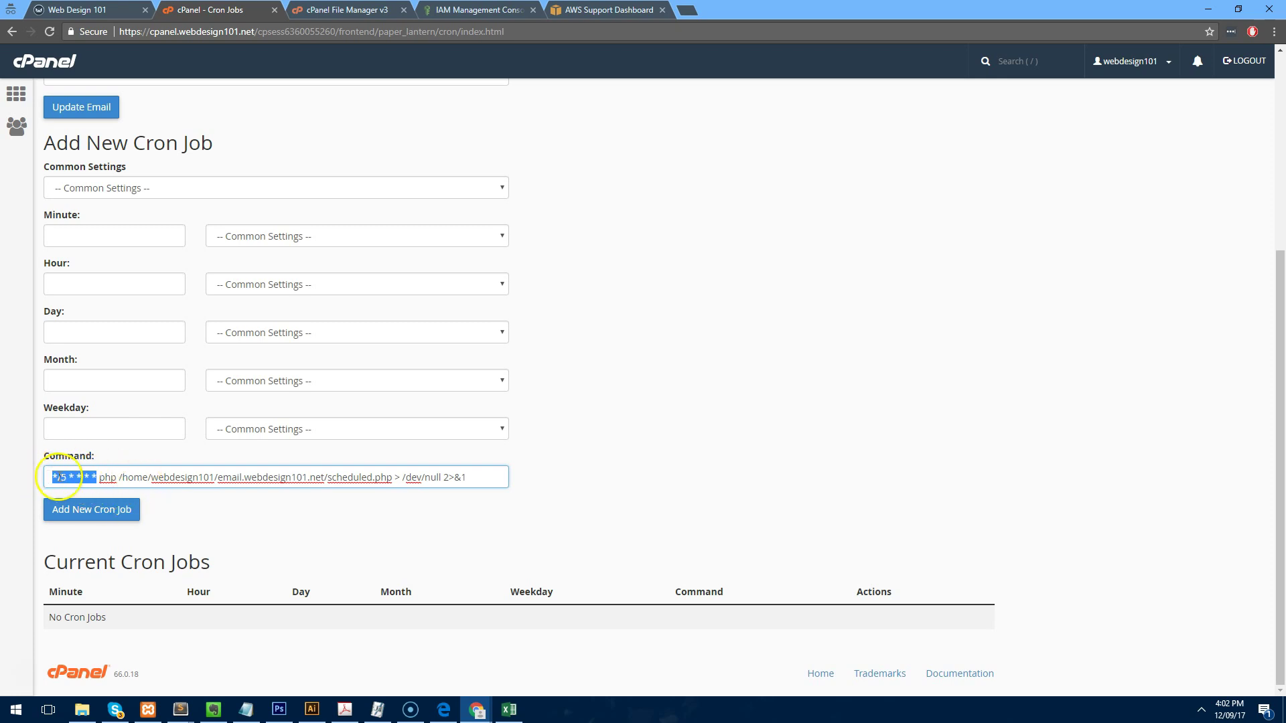
{"action": "key", "text": "ctrl+x"}
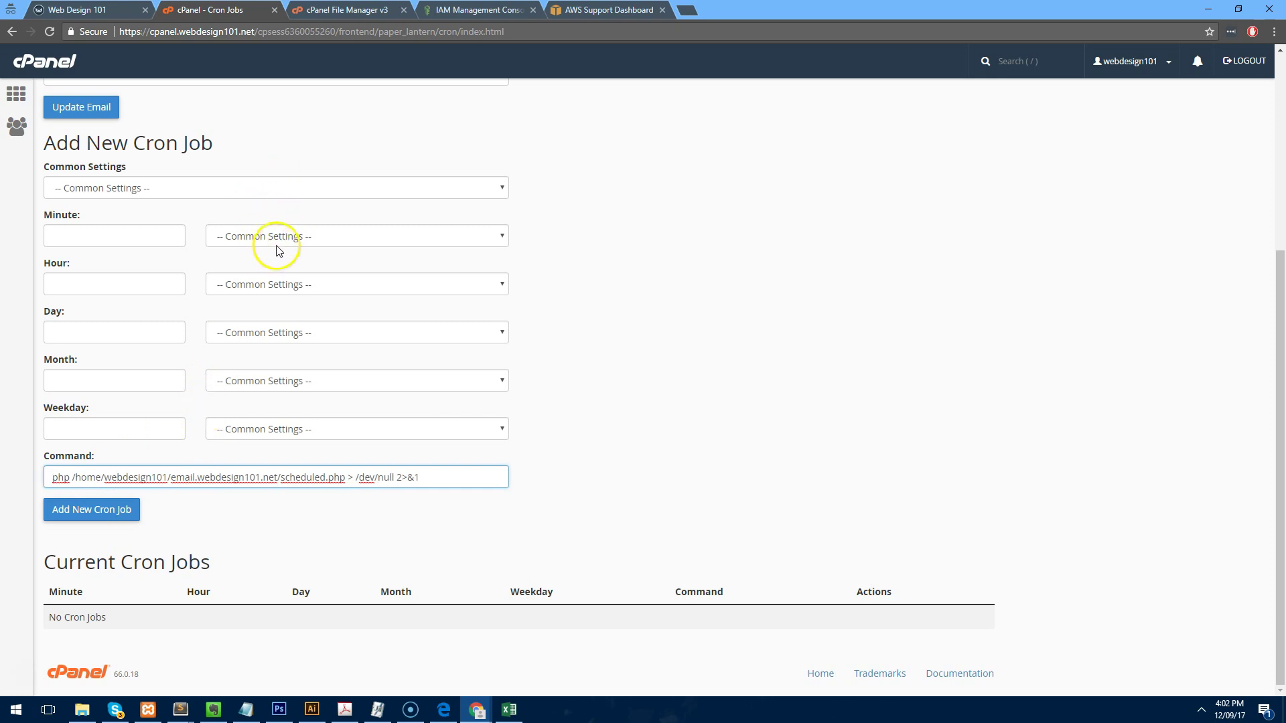
{"action": "left_click", "coordinate": [243, 188]}
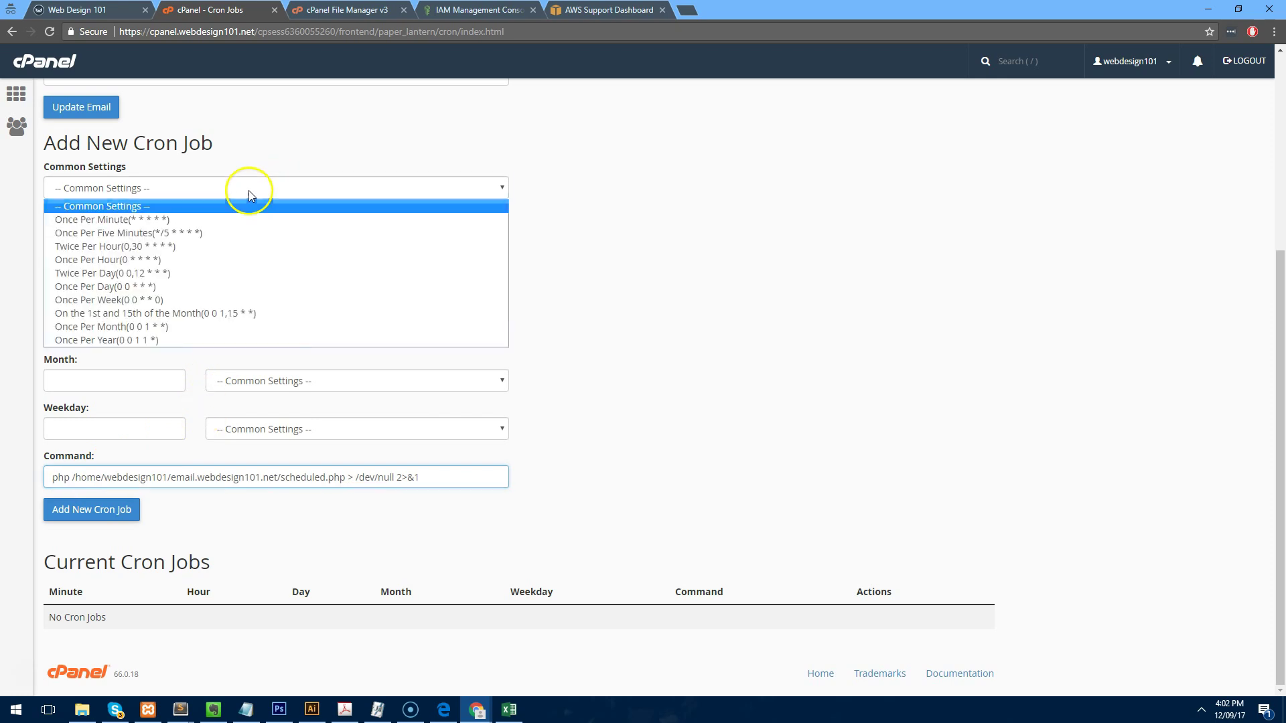
{"action": "left_click", "coordinate": [215, 233]}
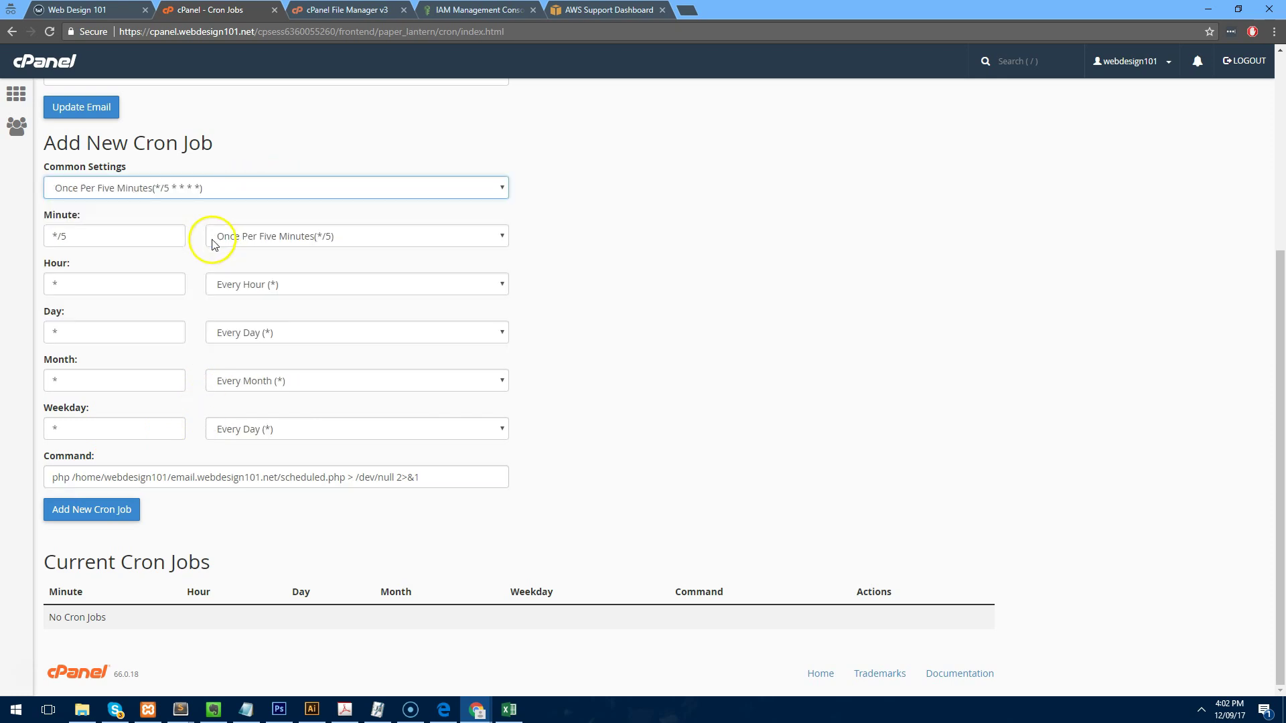
{"action": "left_click", "coordinate": [111, 511]}
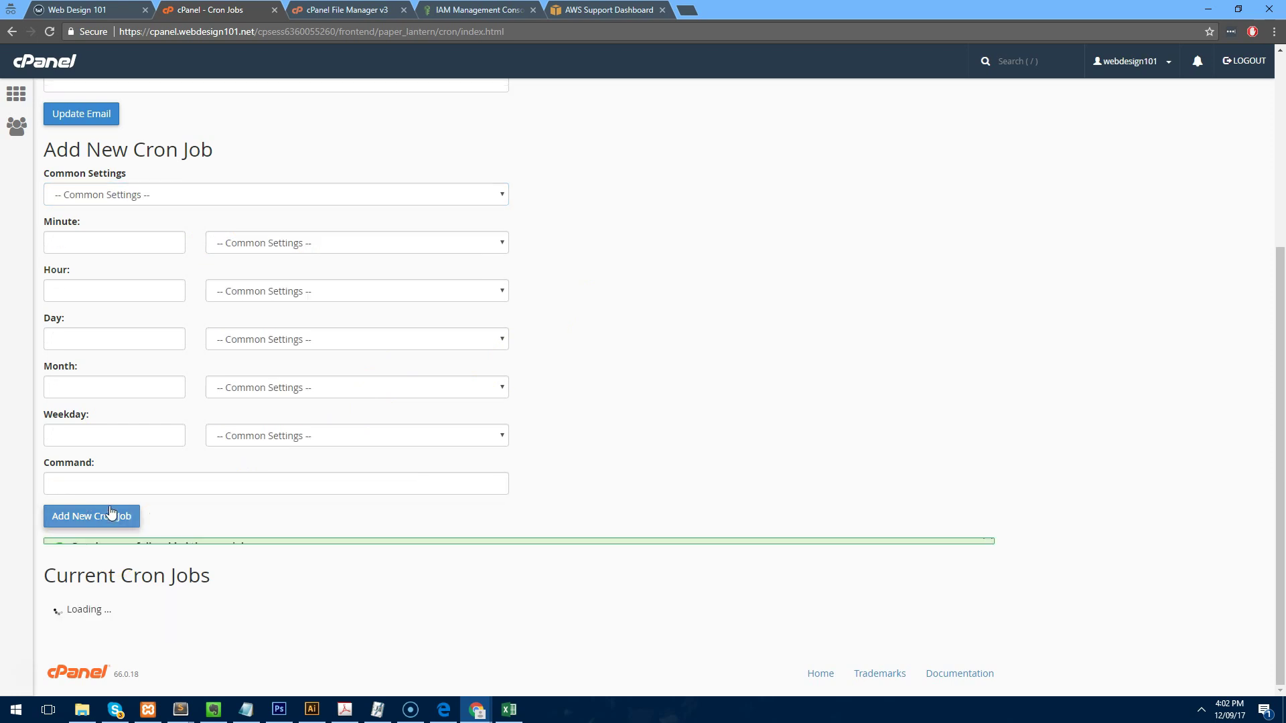
{"action": "scroll", "coordinate": [129, 473], "scroll_direction": "down", "scroll_amount": 1}
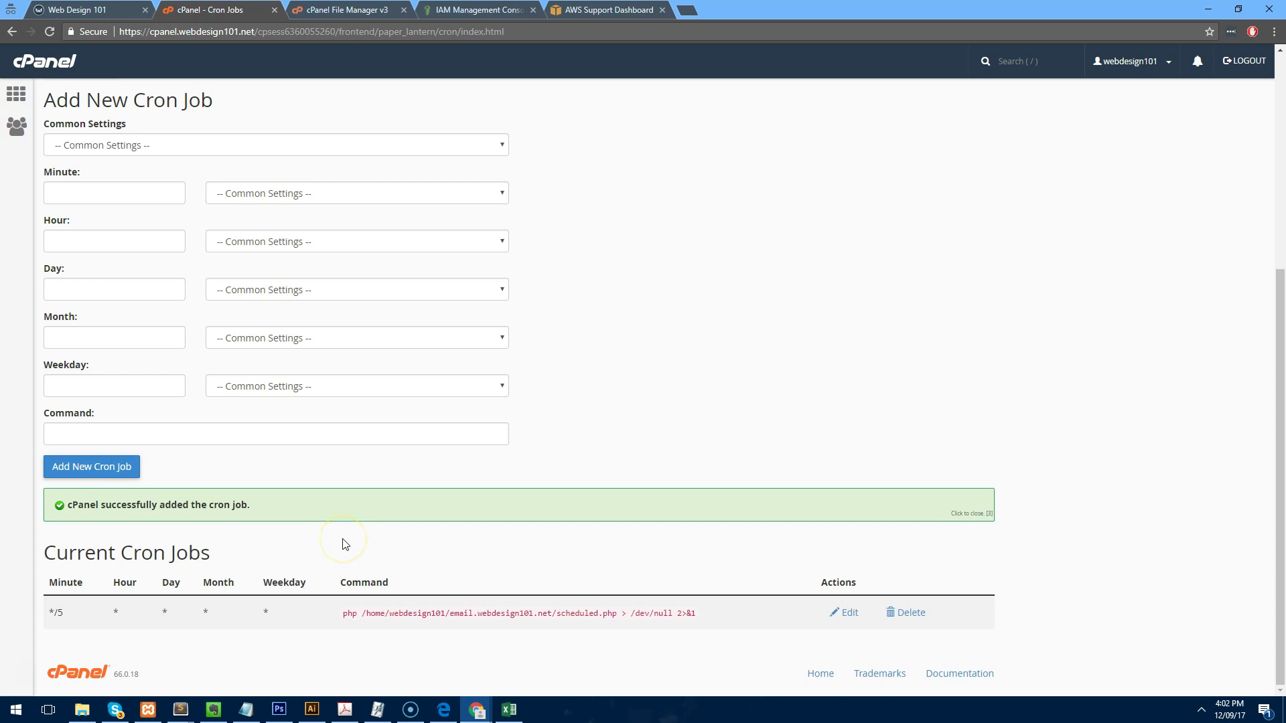
Back on the Test campaign, dismiss the cron instructions and select the Subscribers list.
{"action": "left_click", "coordinate": [107, 10]}
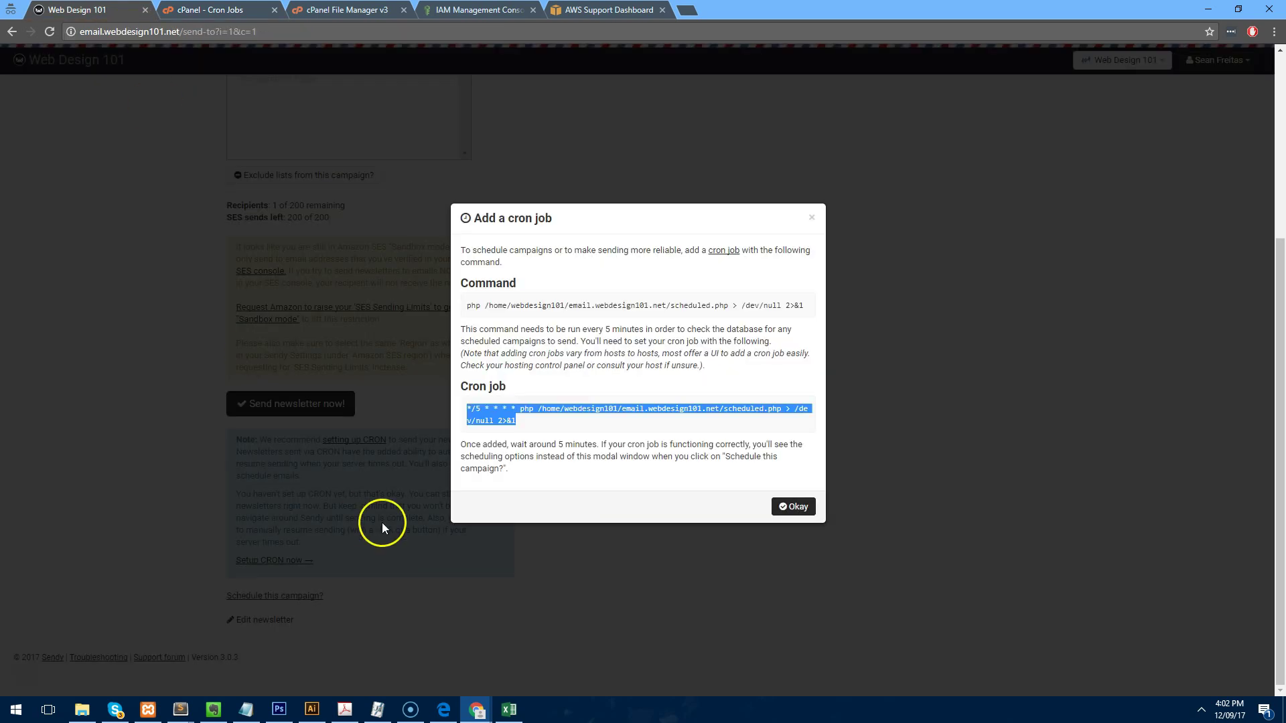
{"action": "scroll", "coordinate": [396, 504], "scroll_direction": "down", "scroll_amount": 3}
{"action": "left_click", "coordinate": [396, 503]}
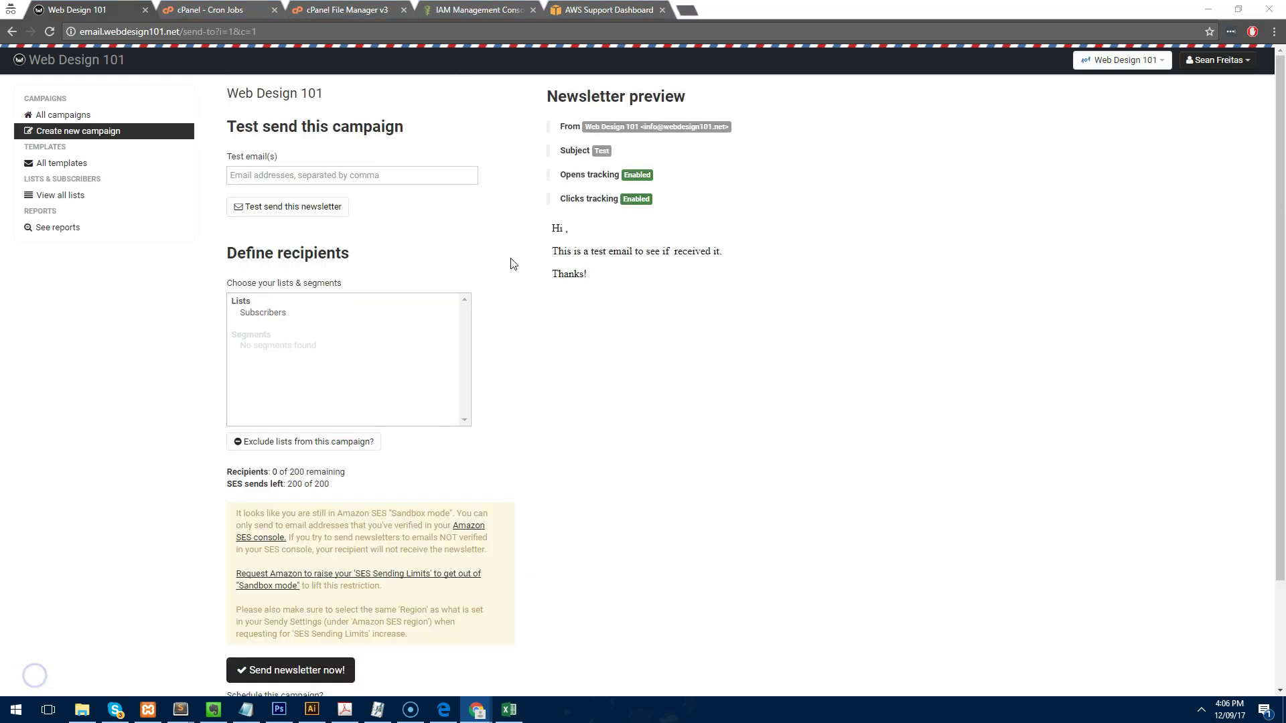
{"action": "scroll", "coordinate": [512, 263], "scroll_direction": "down", "scroll_amount": 2}
{"action": "scroll", "coordinate": [512, 264], "scroll_direction": "up", "scroll_amount": 2}
{"action": "scroll", "coordinate": [469, 324], "scroll_direction": "down", "scroll_amount": 2}
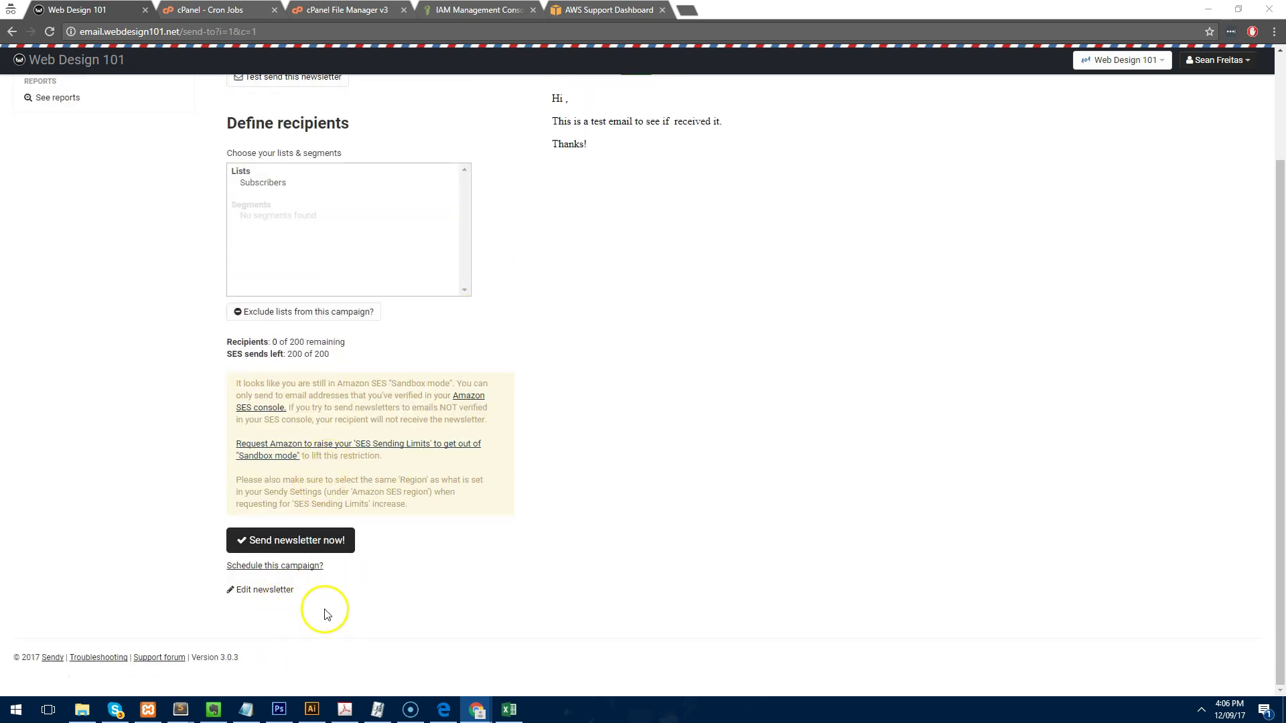
{"action": "scroll", "coordinate": [353, 614], "scroll_direction": "up", "scroll_amount": 2}
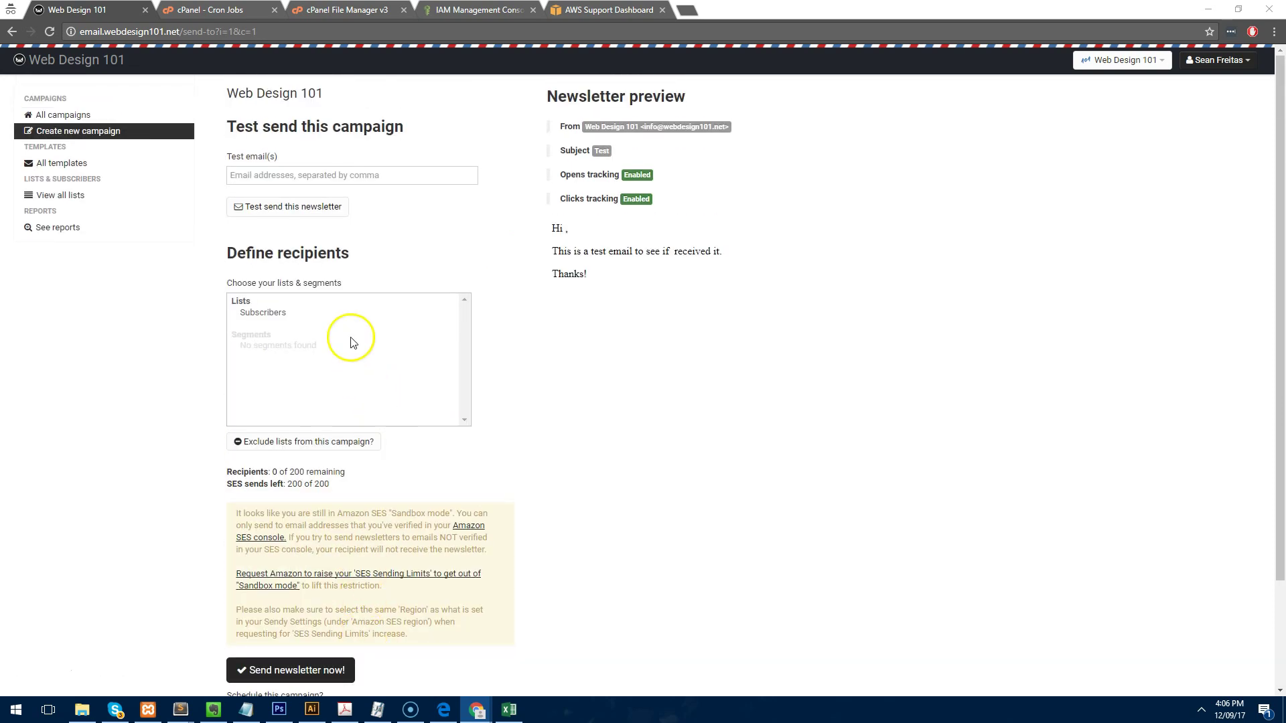
{"action": "left_click", "coordinate": [303, 315]}
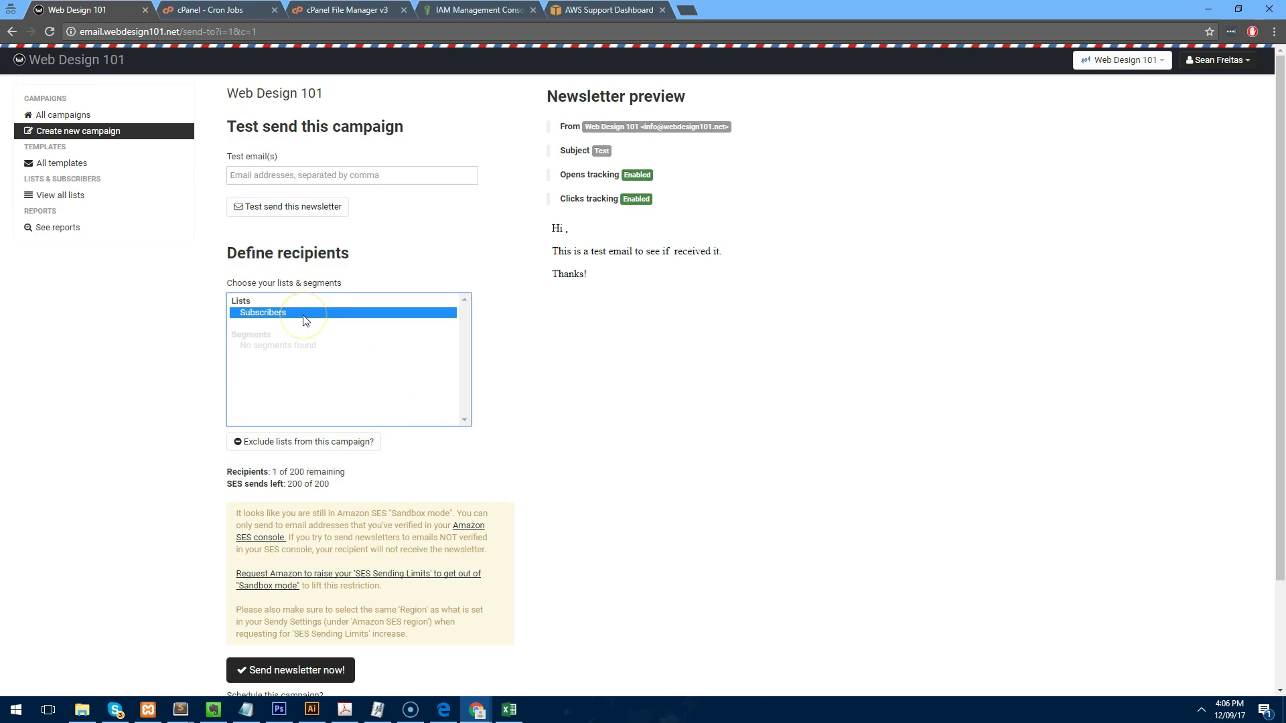
Send the newsletter now and confirm the send with OK.
{"action": "scroll", "coordinate": [303, 320], "scroll_direction": "down", "scroll_amount": 2}
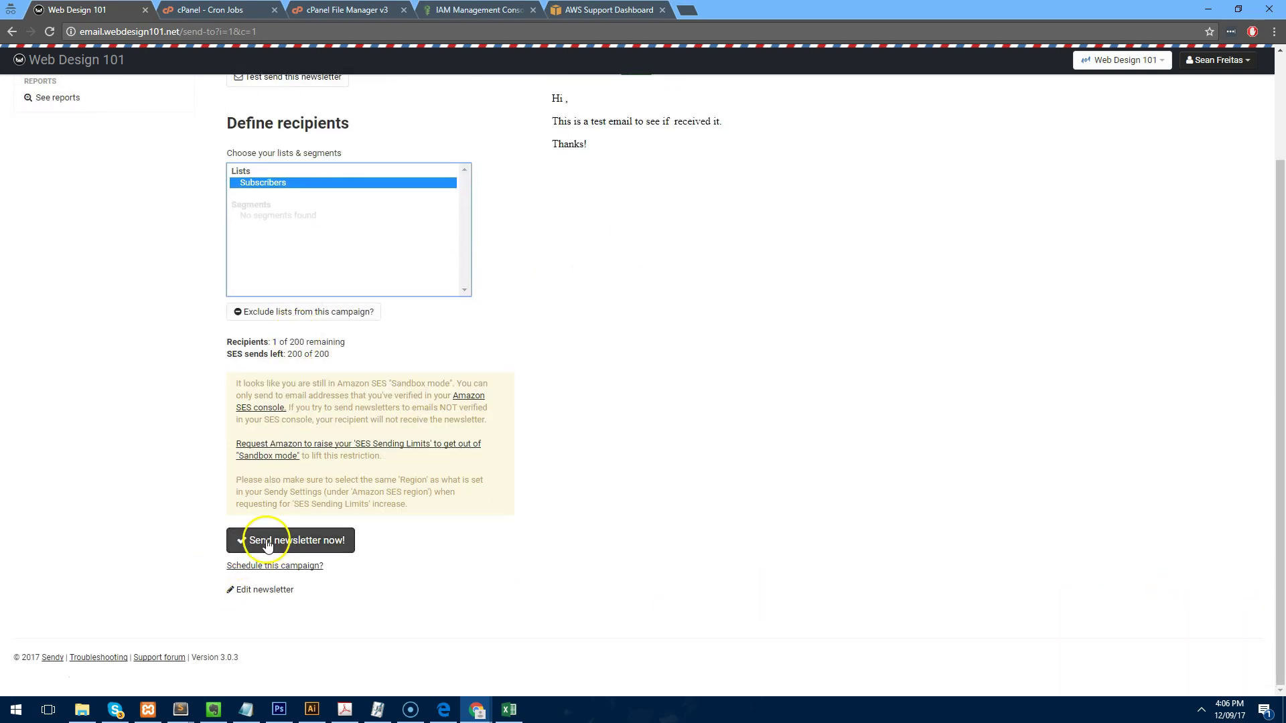
{"action": "left_click", "coordinate": [268, 540]}
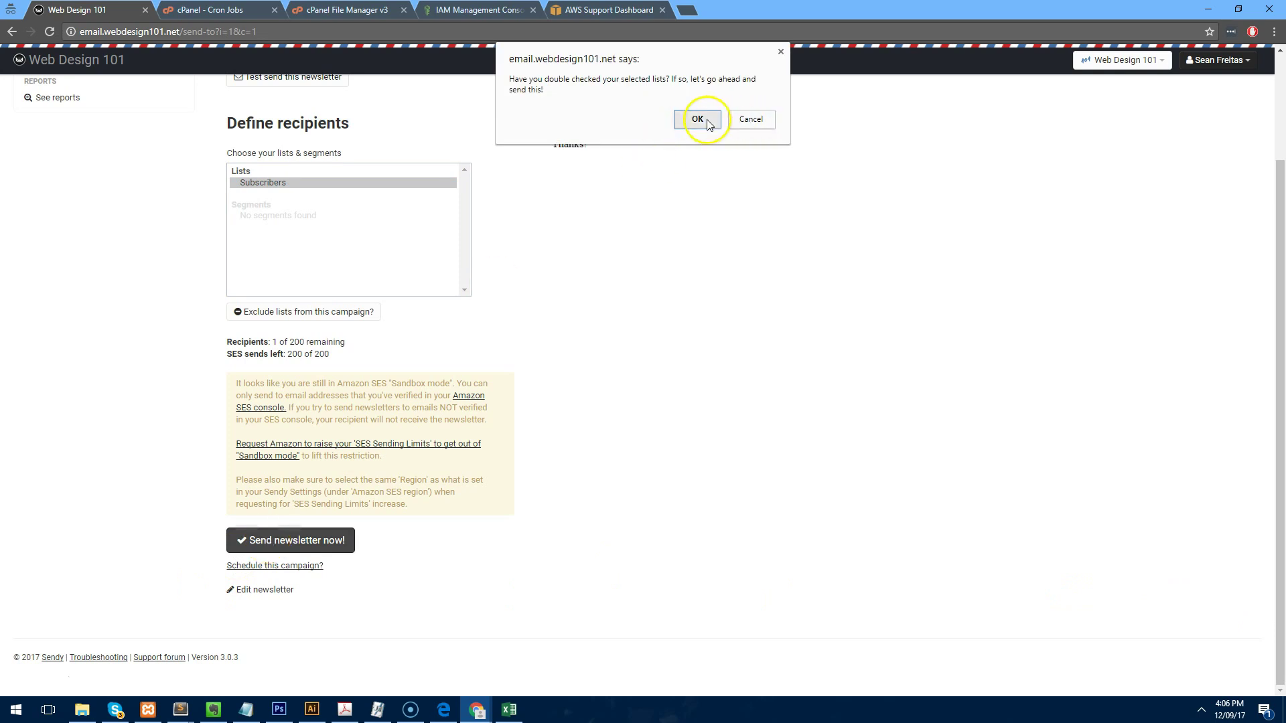
{"action": "left_click", "coordinate": [698, 120]}
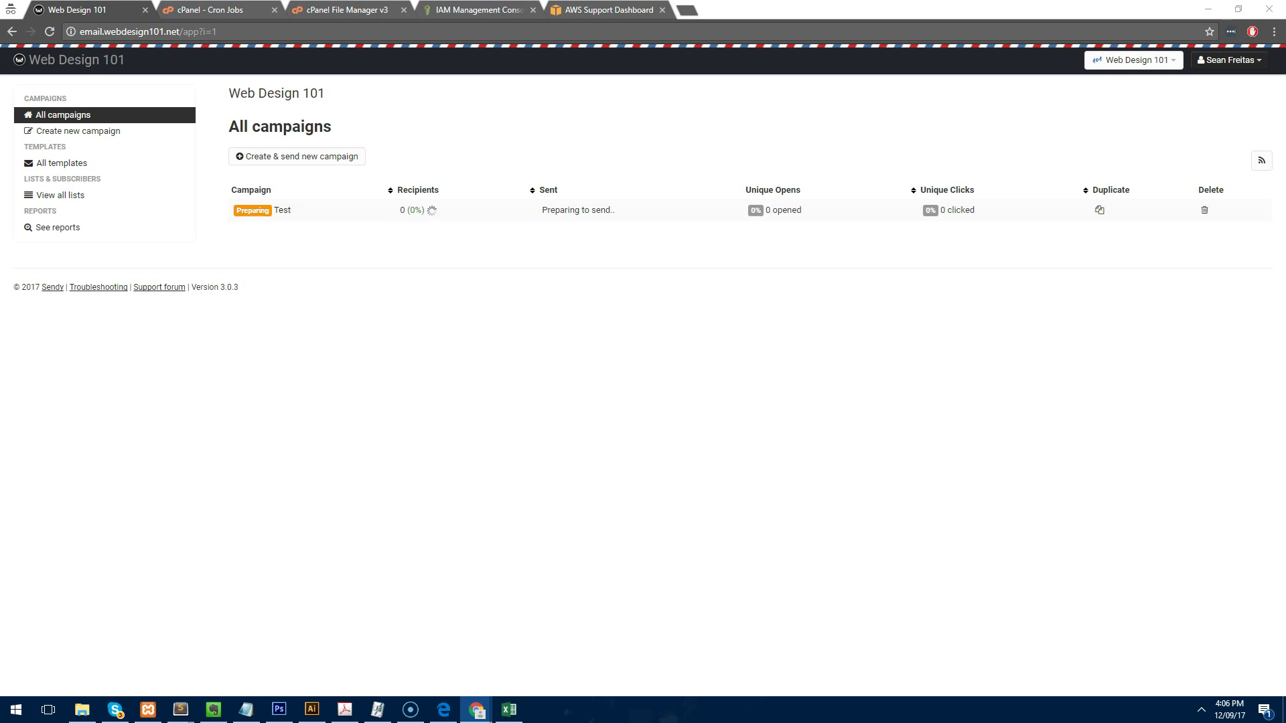
{"action": "left_click", "coordinate": [628, 474]}
Open Settings in a new tab to check the sending rate of 1, then return to All campaigns.
{"action": "left_click", "coordinate": [1217, 69]}
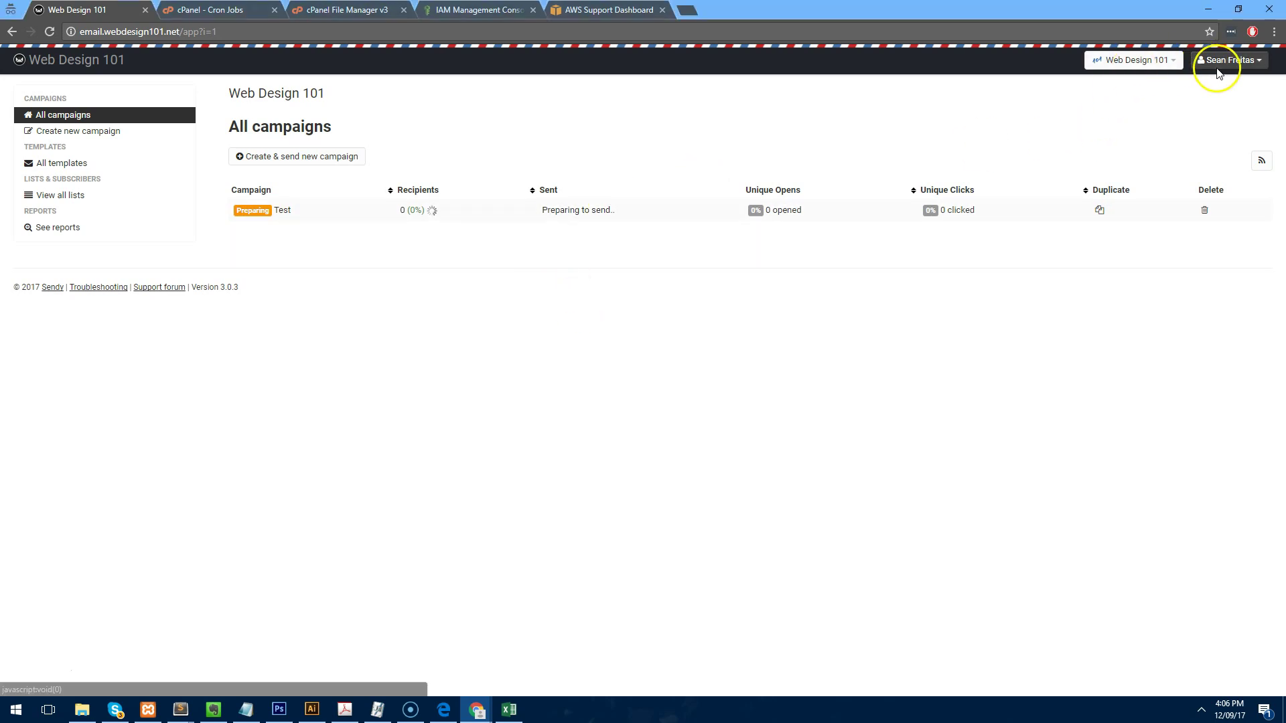
{"action": "left_click", "coordinate": [1218, 72]}
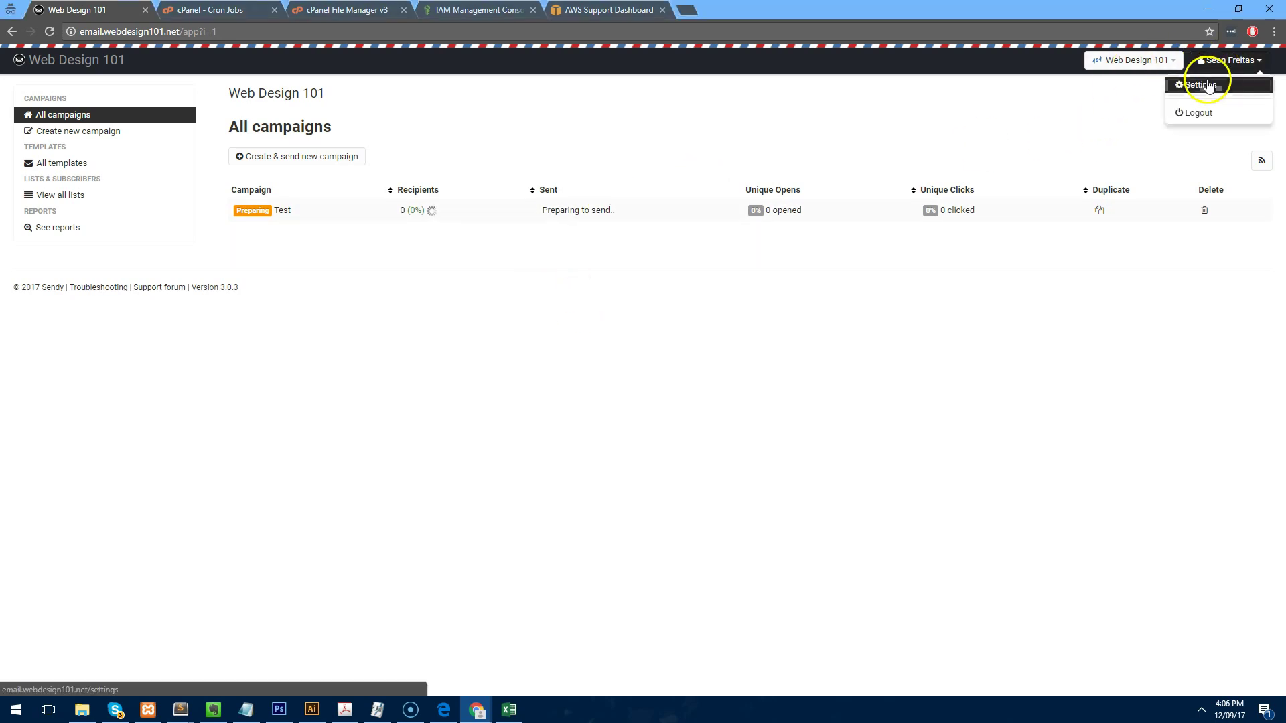
{"action": "left_click_drag", "start_coordinate": [907, 5], "coordinate": [178, 8]}
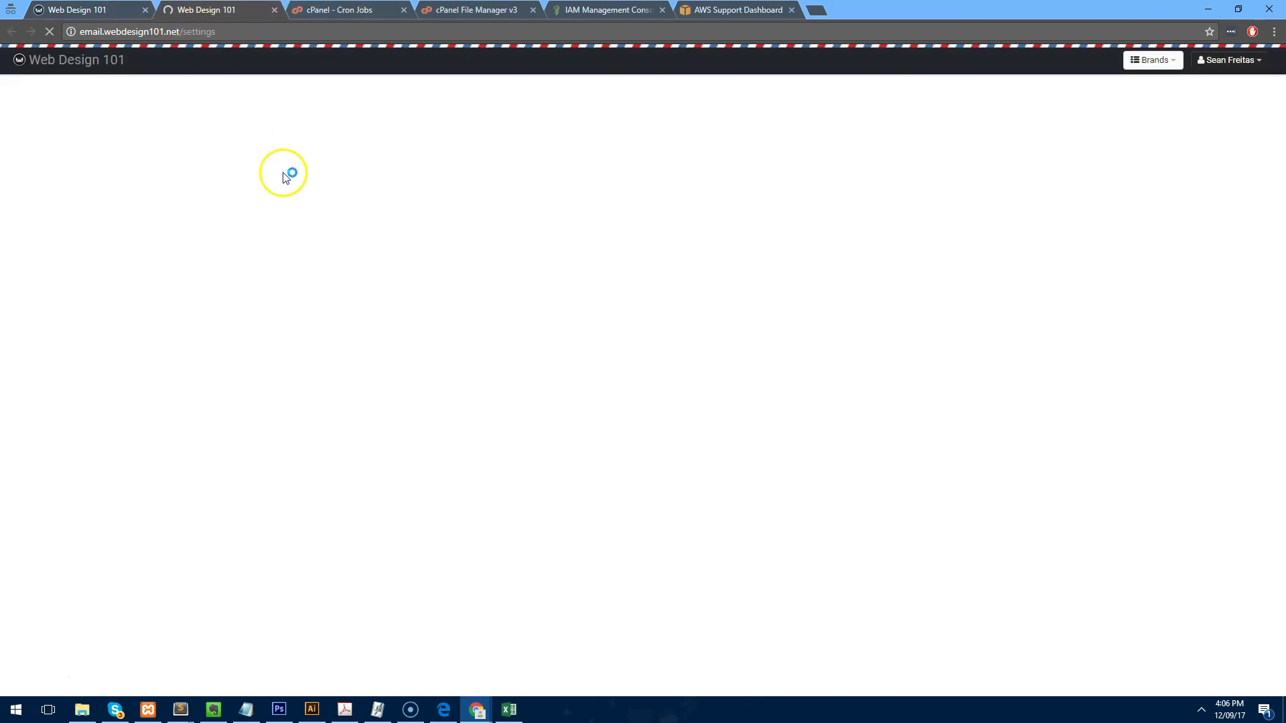
{"action": "scroll", "coordinate": [335, 268], "scroll_direction": "down", "scroll_amount": 5}
{"action": "scroll", "coordinate": [373, 315], "scroll_direction": "up", "scroll_amount": 5}
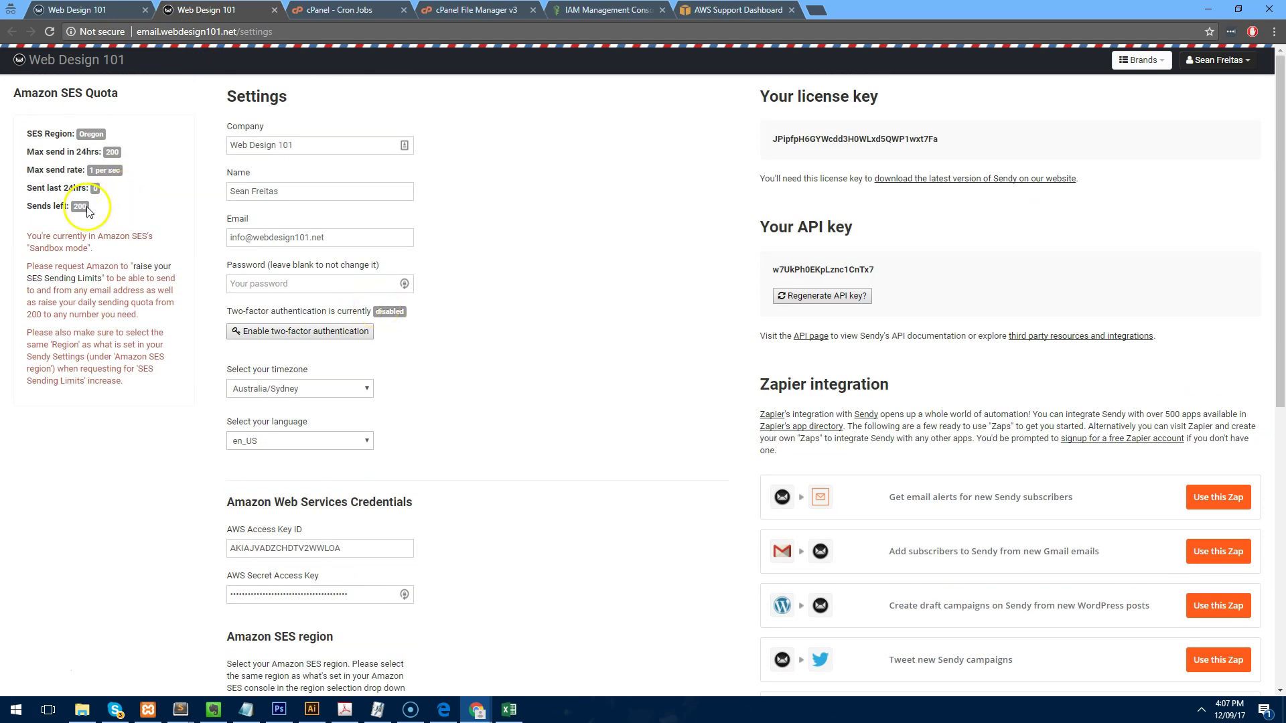
{"action": "scroll", "coordinate": [101, 214], "scroll_direction": "down", "scroll_amount": 7}
{"action": "double_click", "coordinate": [251, 454]}
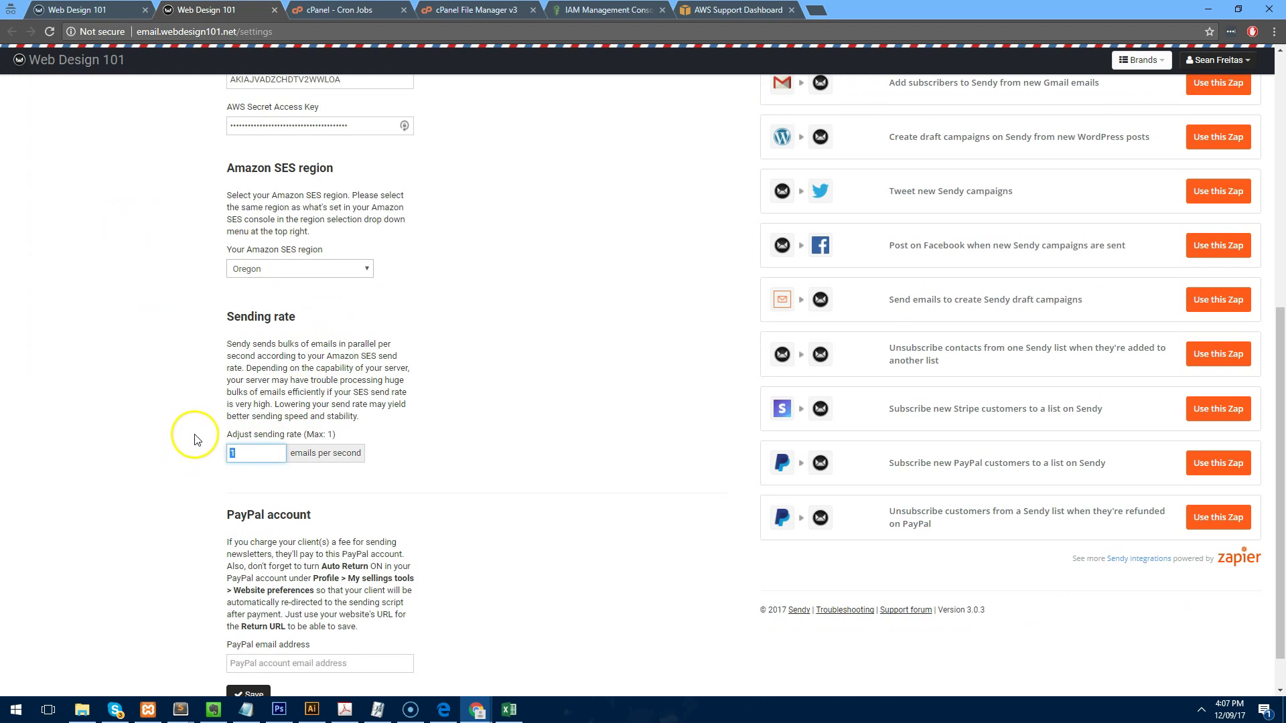
{"action": "scroll", "coordinate": [298, 445], "scroll_direction": "down", "scroll_amount": 1}
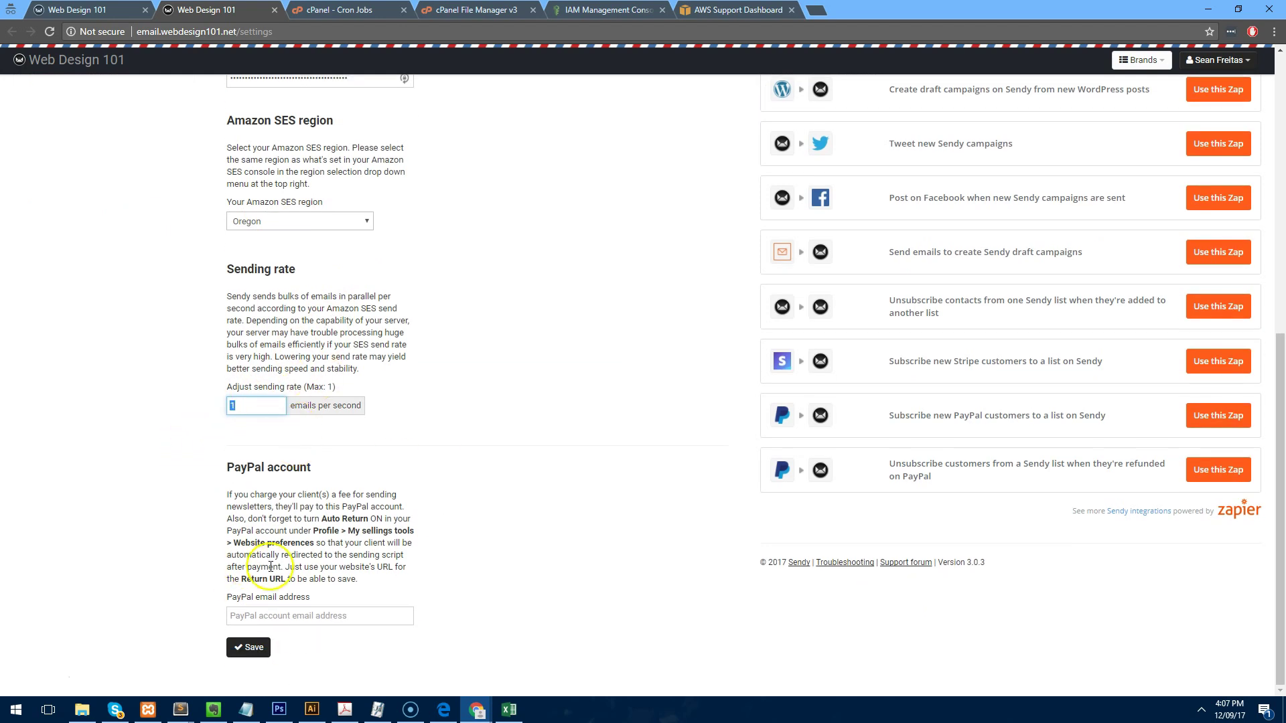
{"action": "scroll", "coordinate": [235, 410], "scroll_direction": "up", "scroll_amount": 8}
{"action": "left_click", "coordinate": [174, 61]}
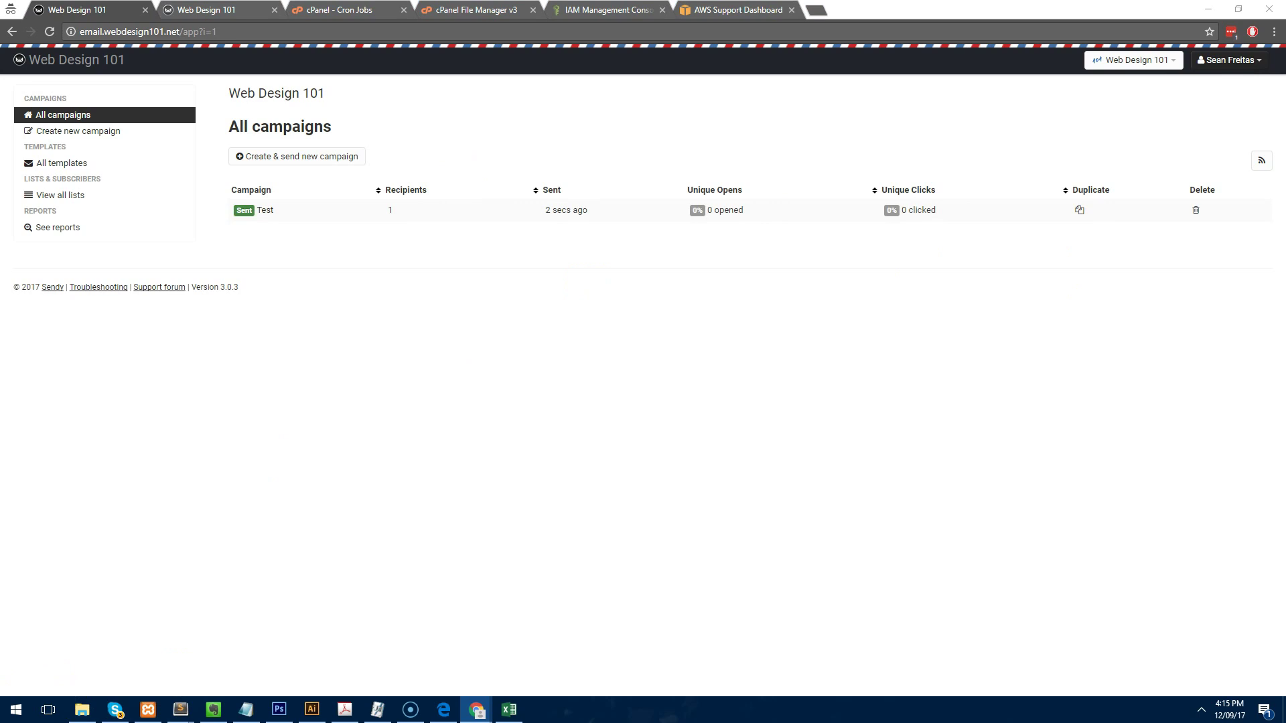
Open the Test campaign's report showing 1 recipient, 1 not opened and 0% clicks.
{"action": "left_click", "coordinate": [268, 211]}
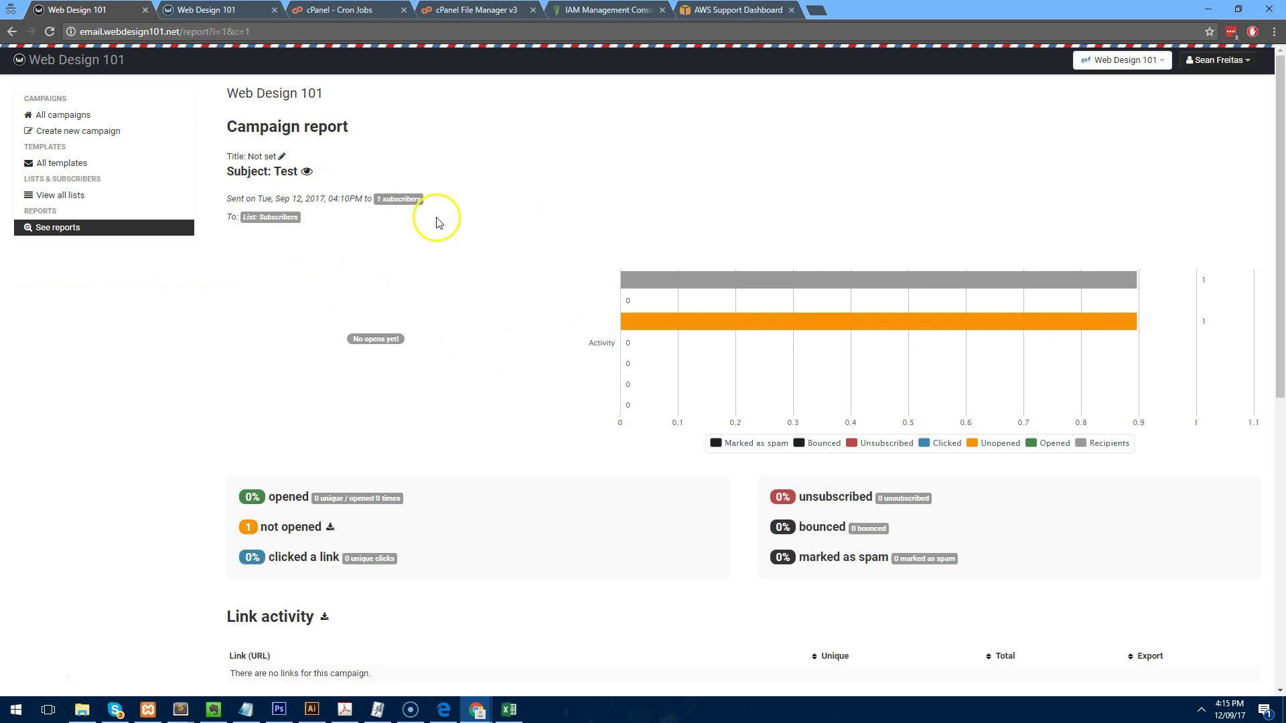
{"action": "scroll", "coordinate": [429, 214], "scroll_direction": "down", "scroll_amount": 8}
{"action": "scroll", "coordinate": [456, 282], "scroll_direction": "up", "scroll_amount": 8}
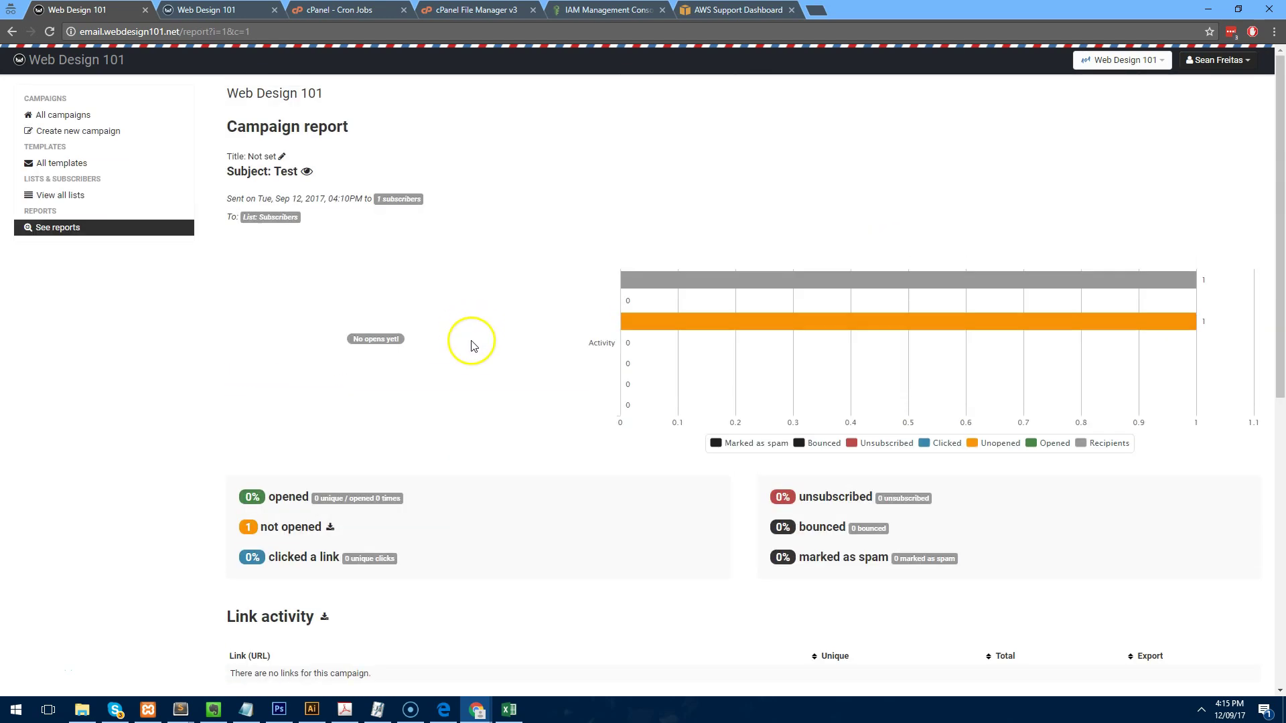